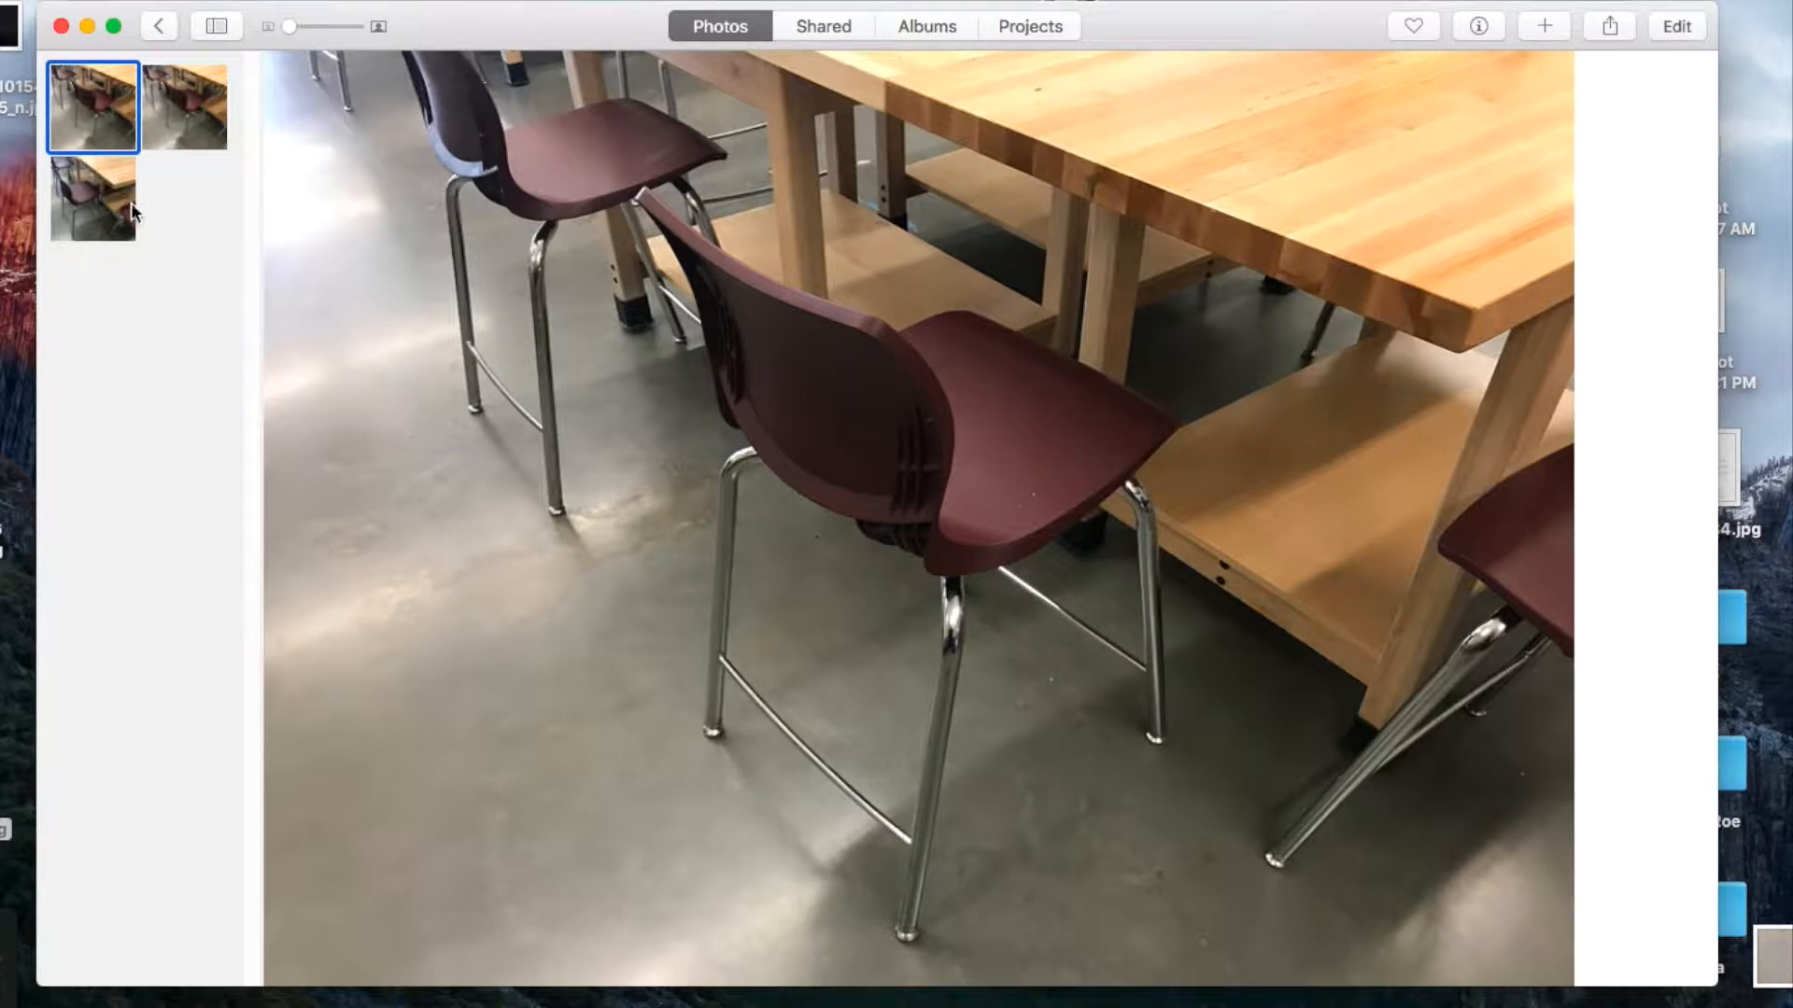
Select the first chair photo and duplicate it.
click(153, 98)
click(120, 99)
click(89, 0)
mouse_move(196, 0)
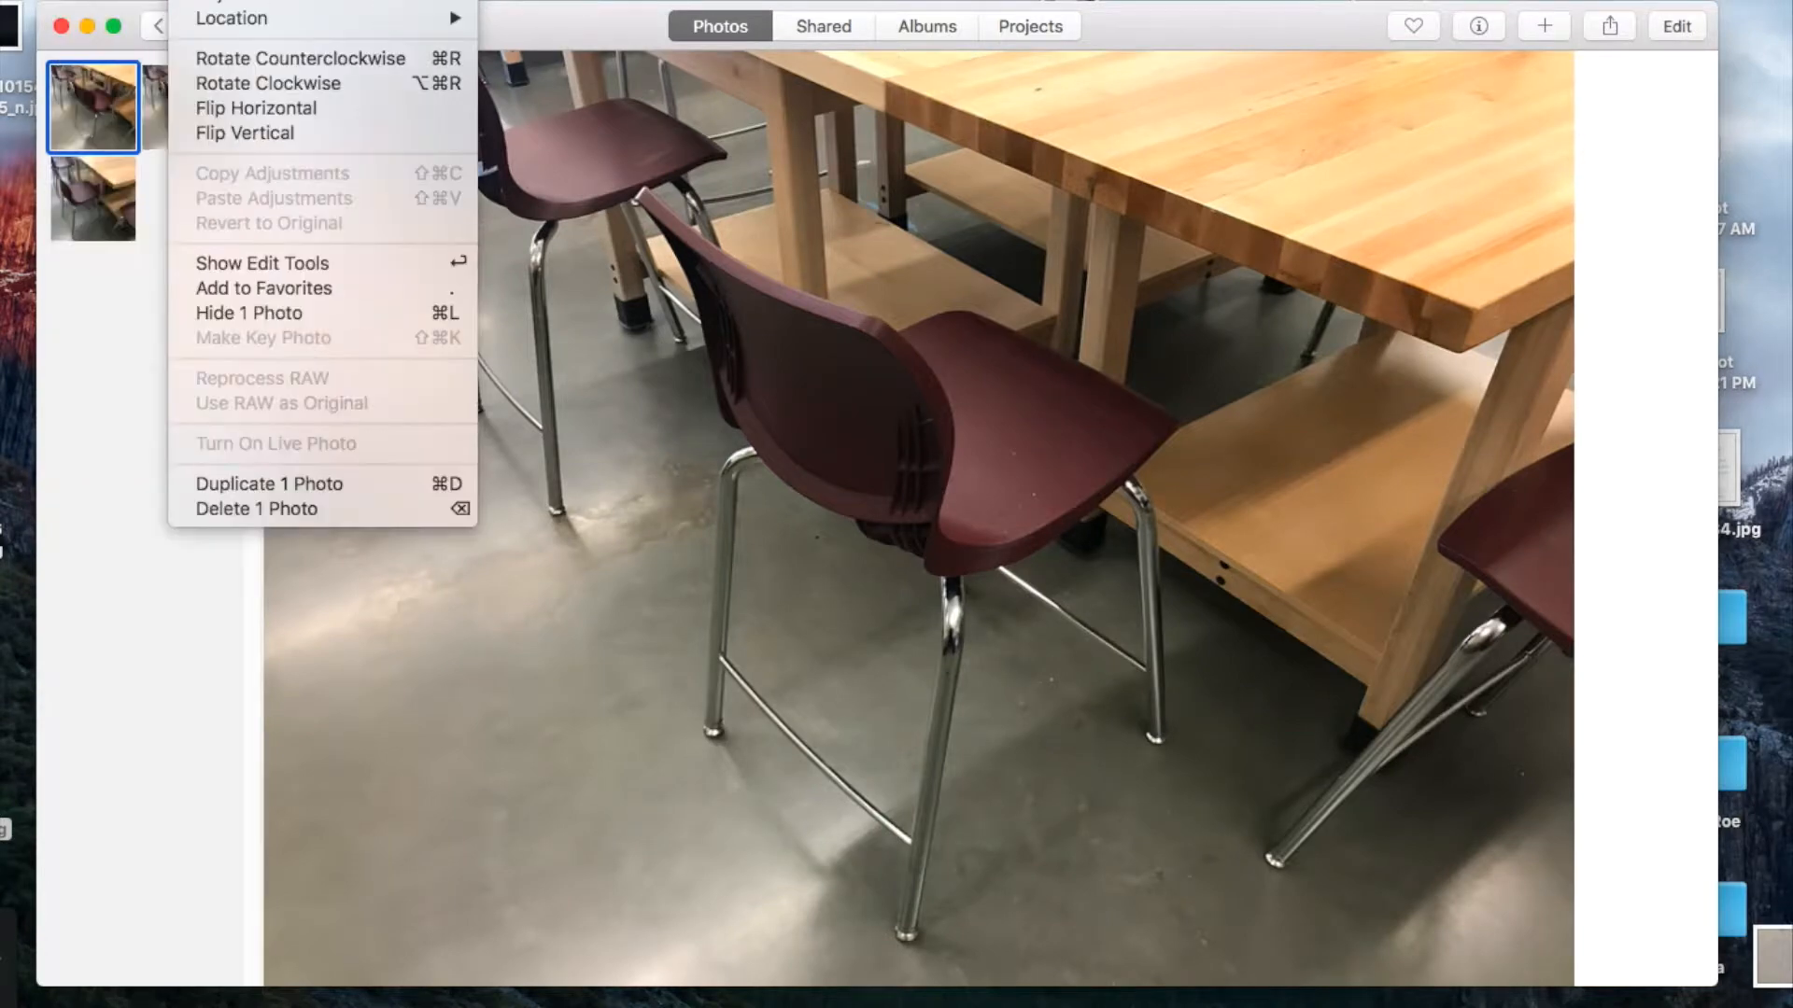
click(274, 484)
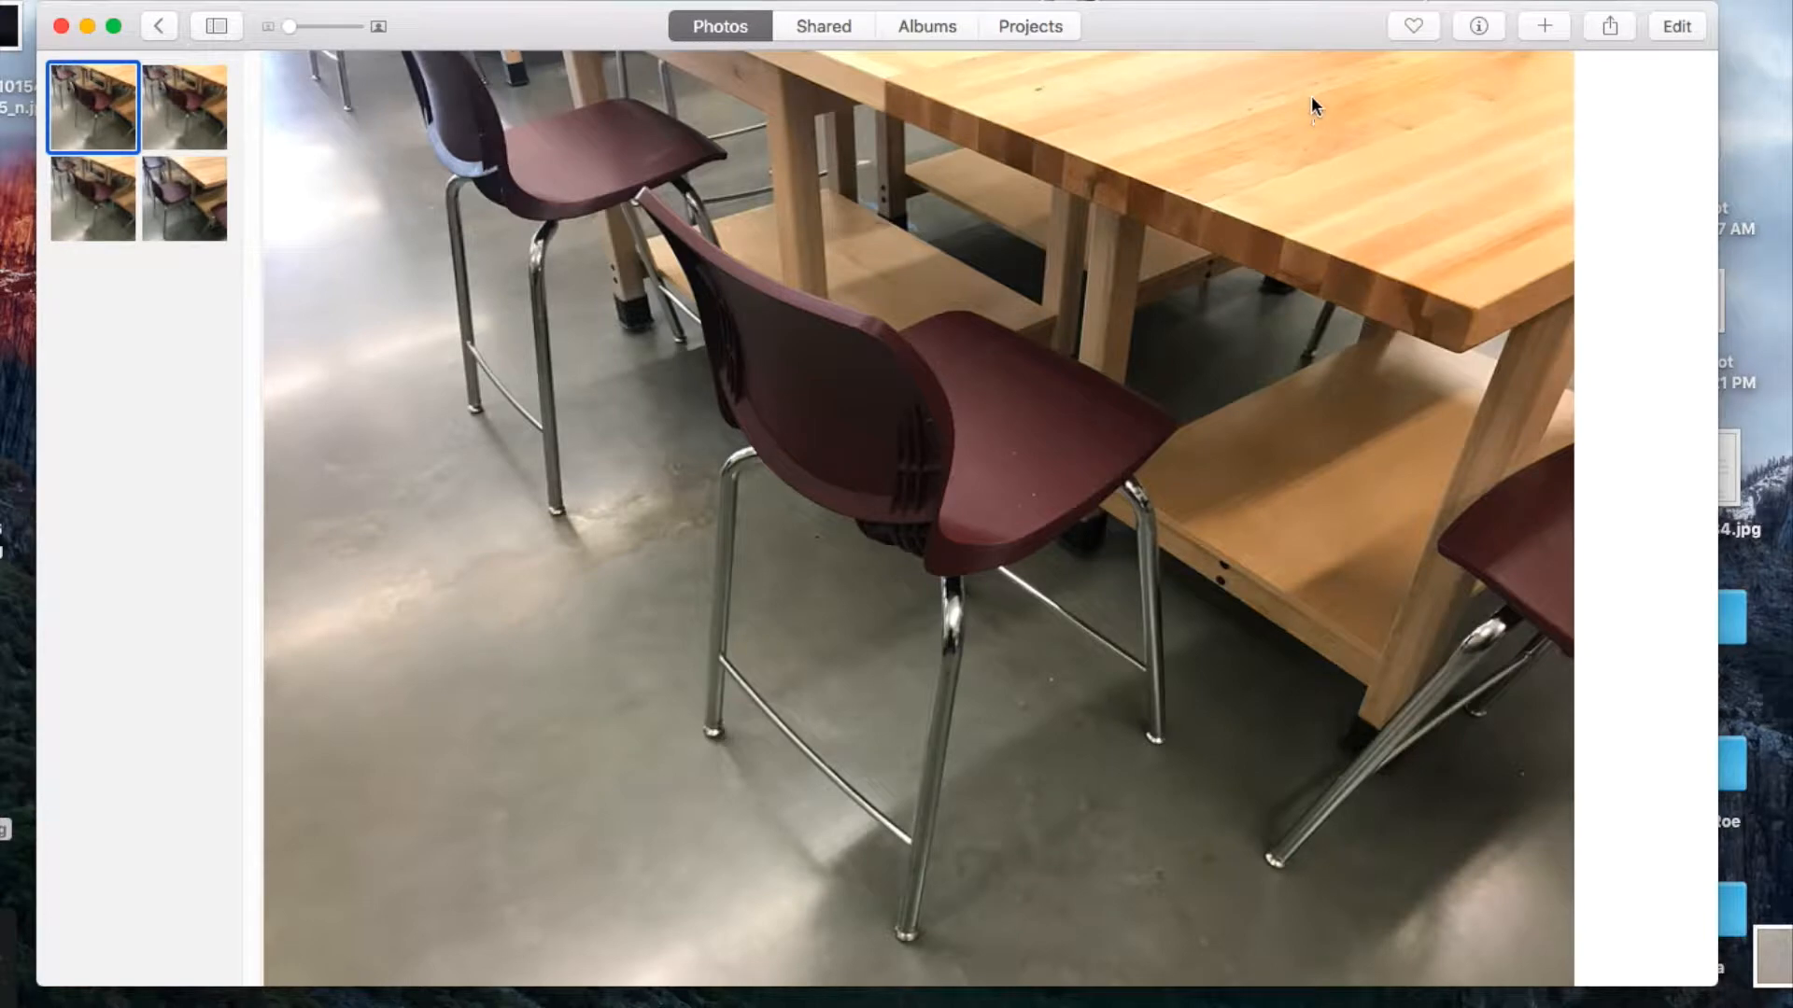
Open the selected chair photo for editing and hide the thumbnail strip.
click(1681, 26)
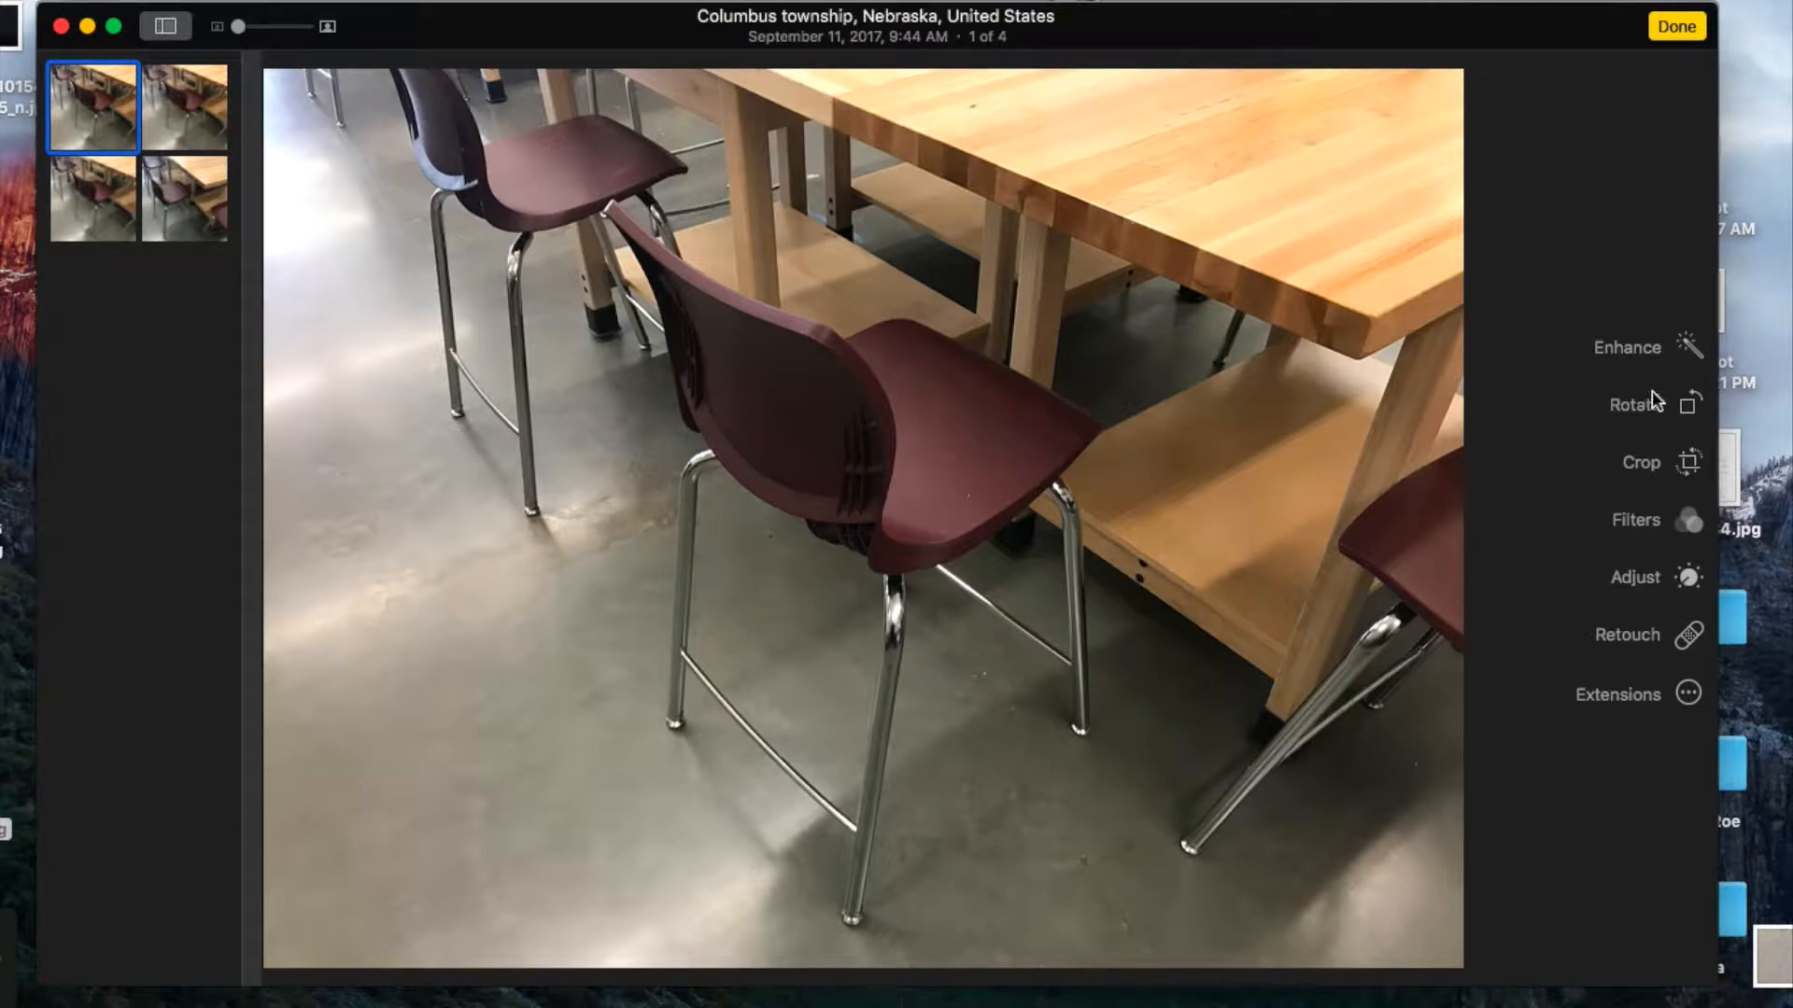
click(166, 26)
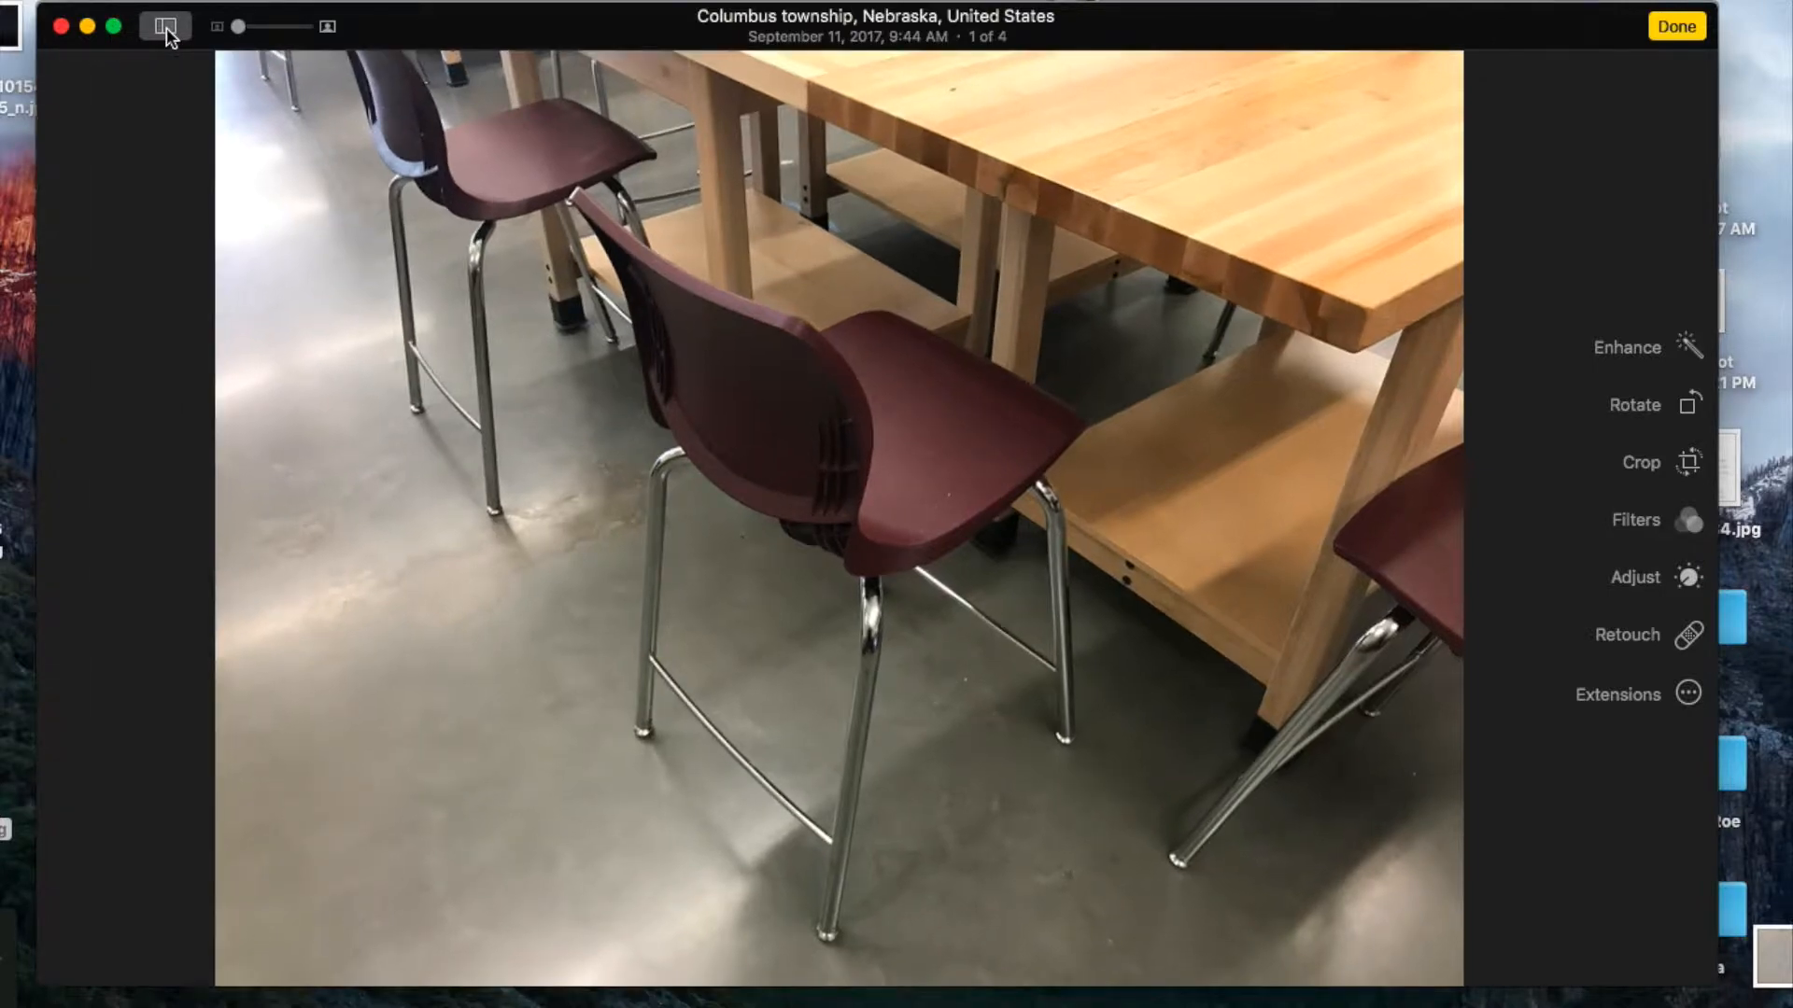
click(166, 26)
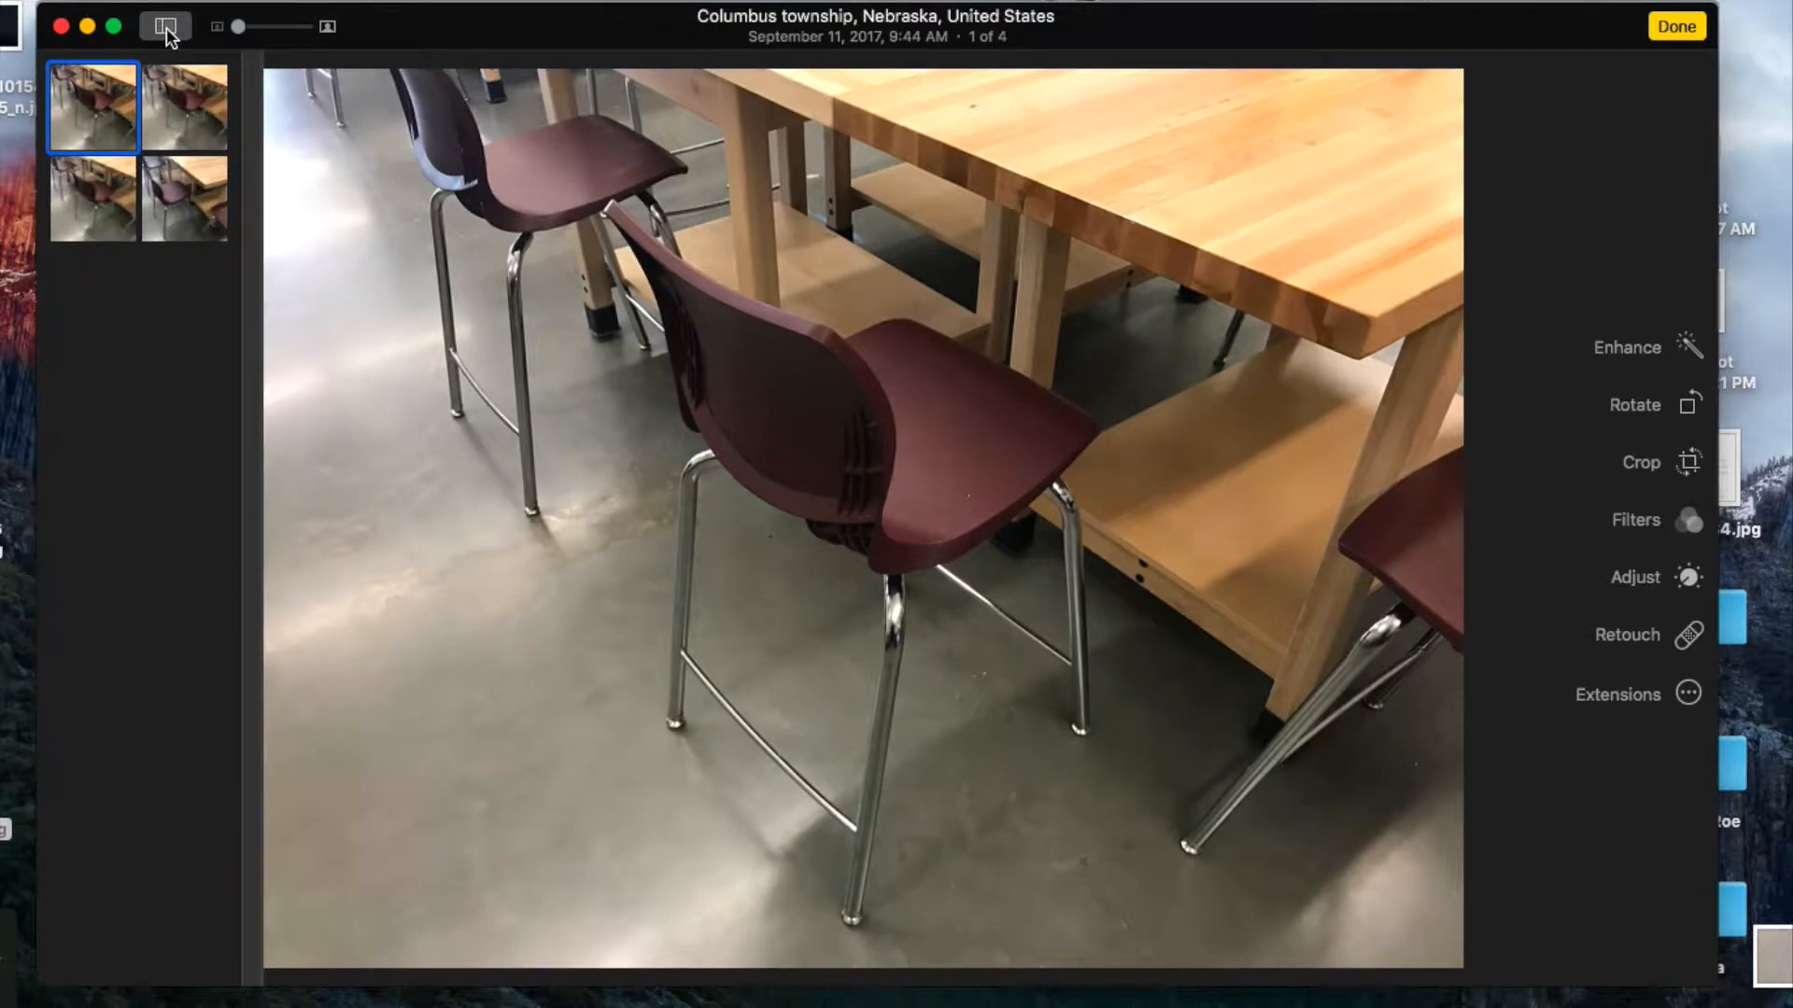
click(167, 26)
click(166, 26)
click(167, 27)
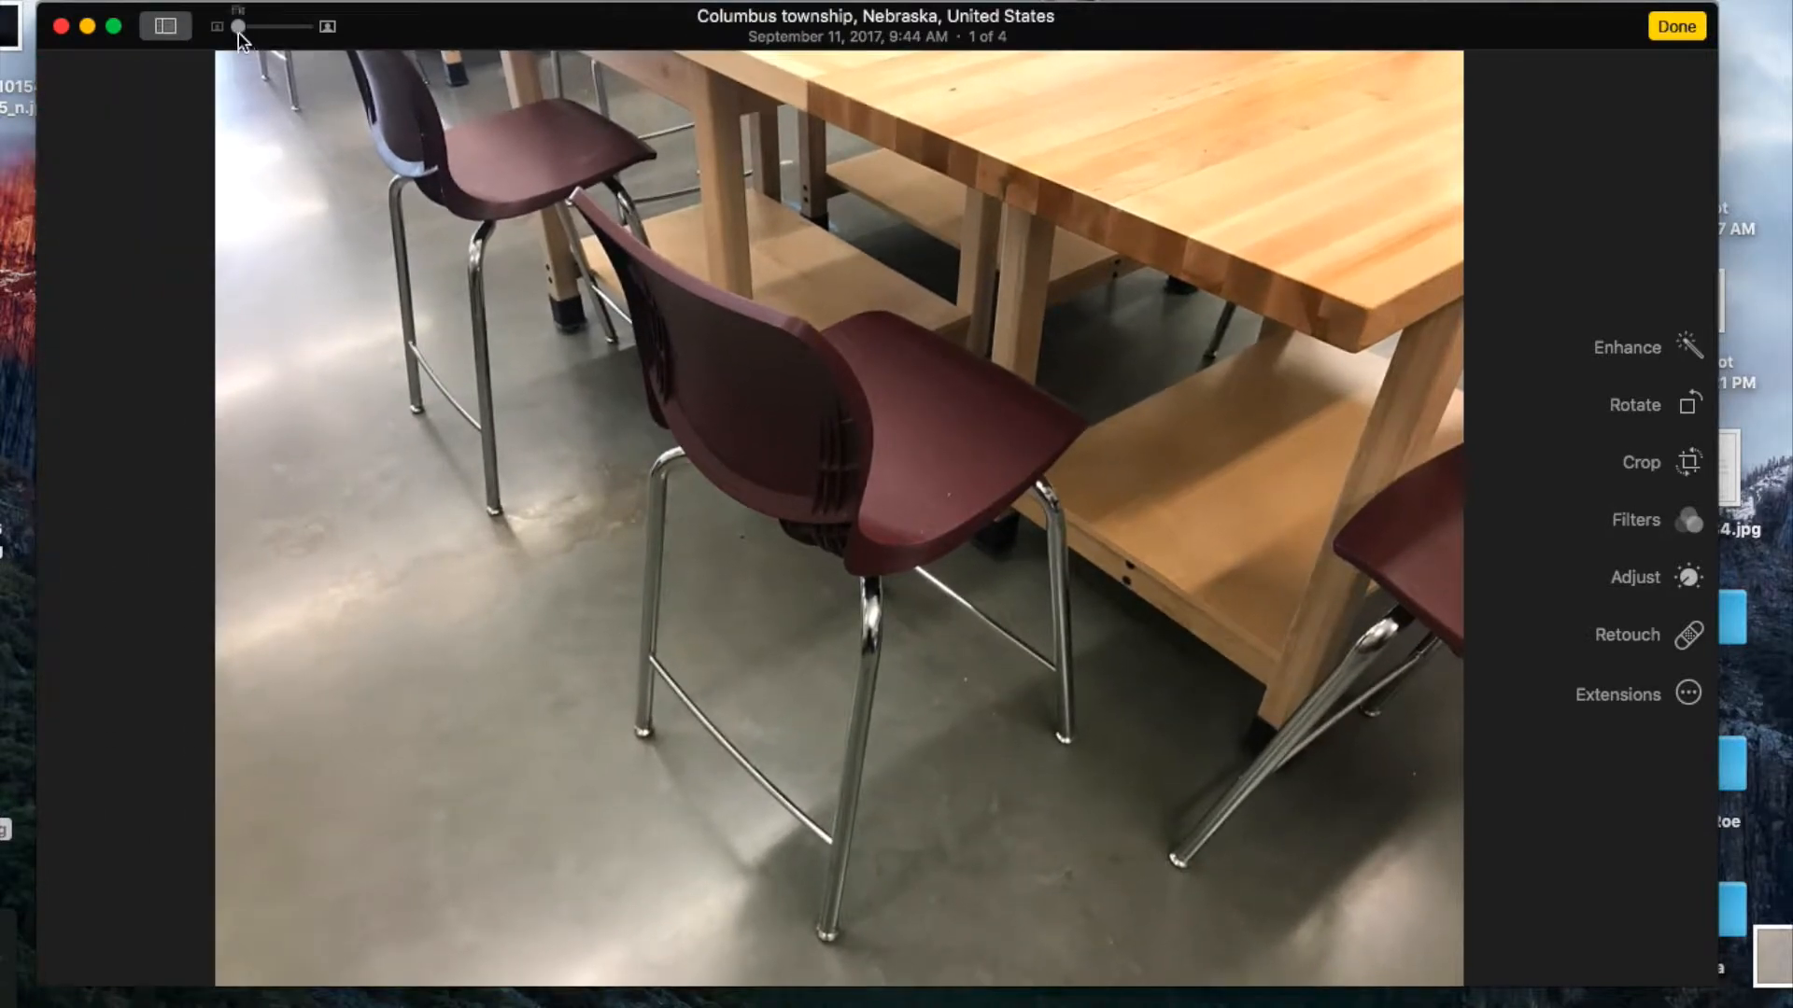
Examine the photo's details up close, returning to the full view.
mouse_move(239, 34)
mouse_down()
mouse_move(314, 42)
mouse_move(224, 32)
mouse_up()
scroll(698, 176, up, 5)
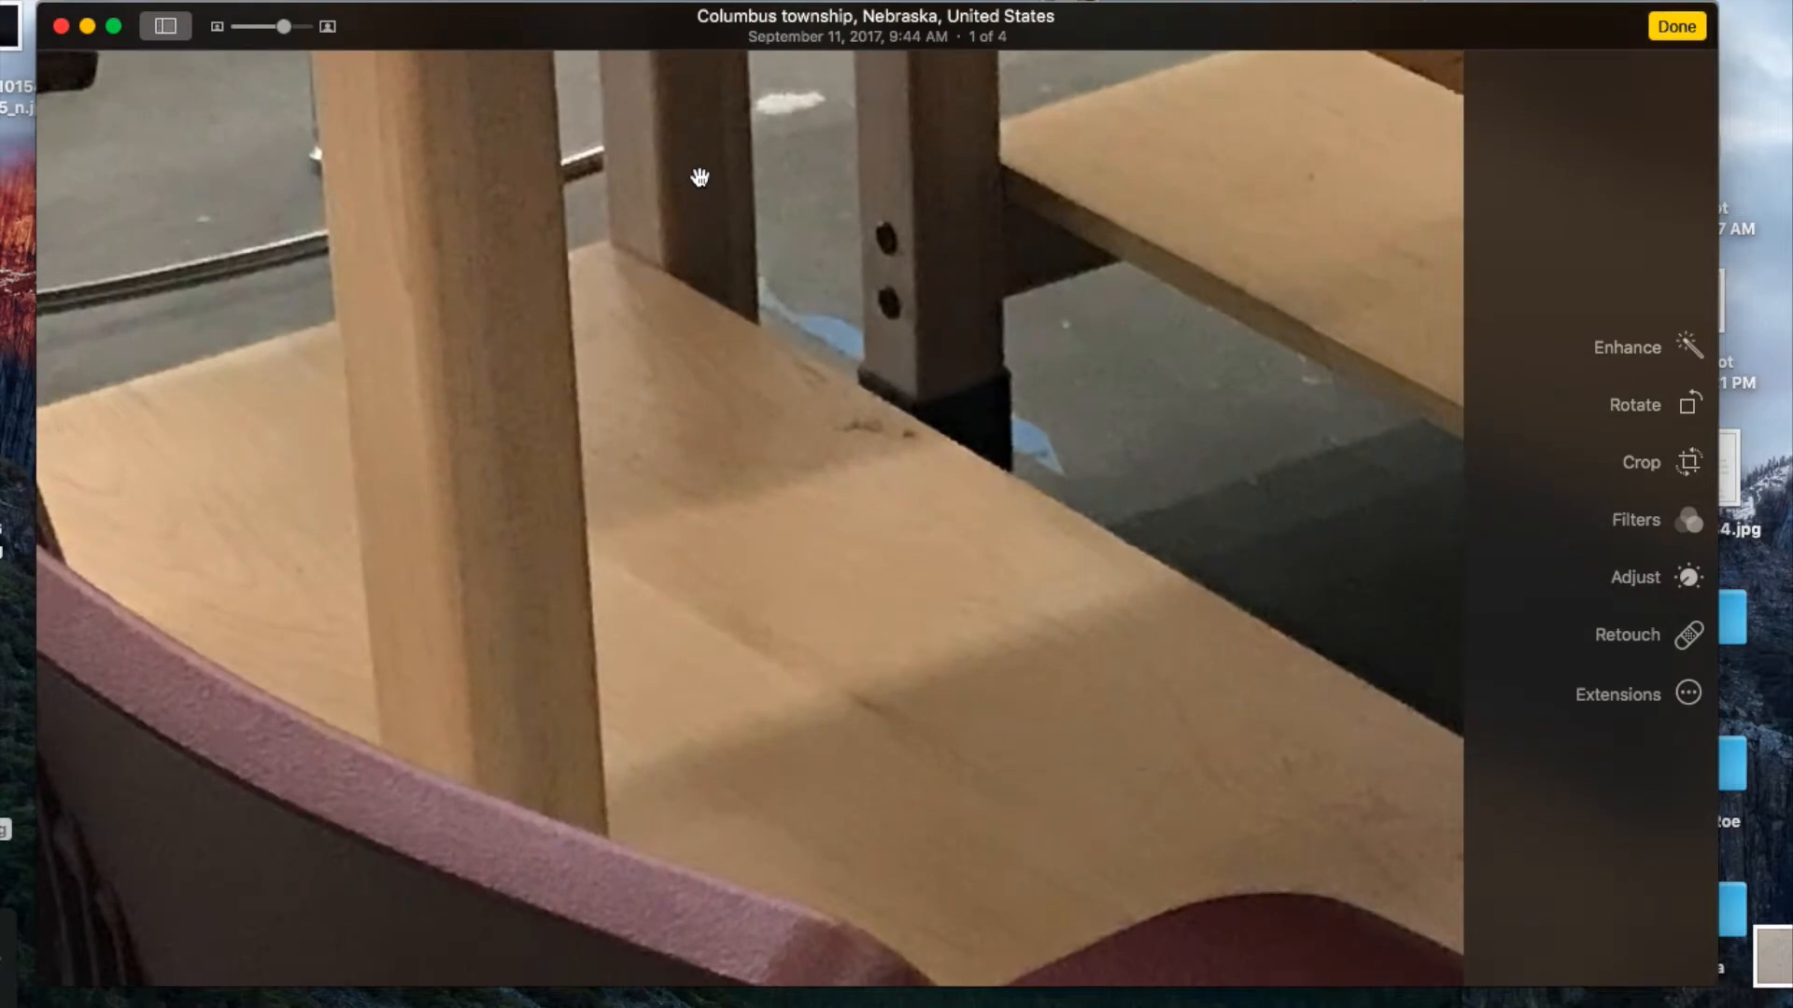
scroll(699, 175, down, 5)
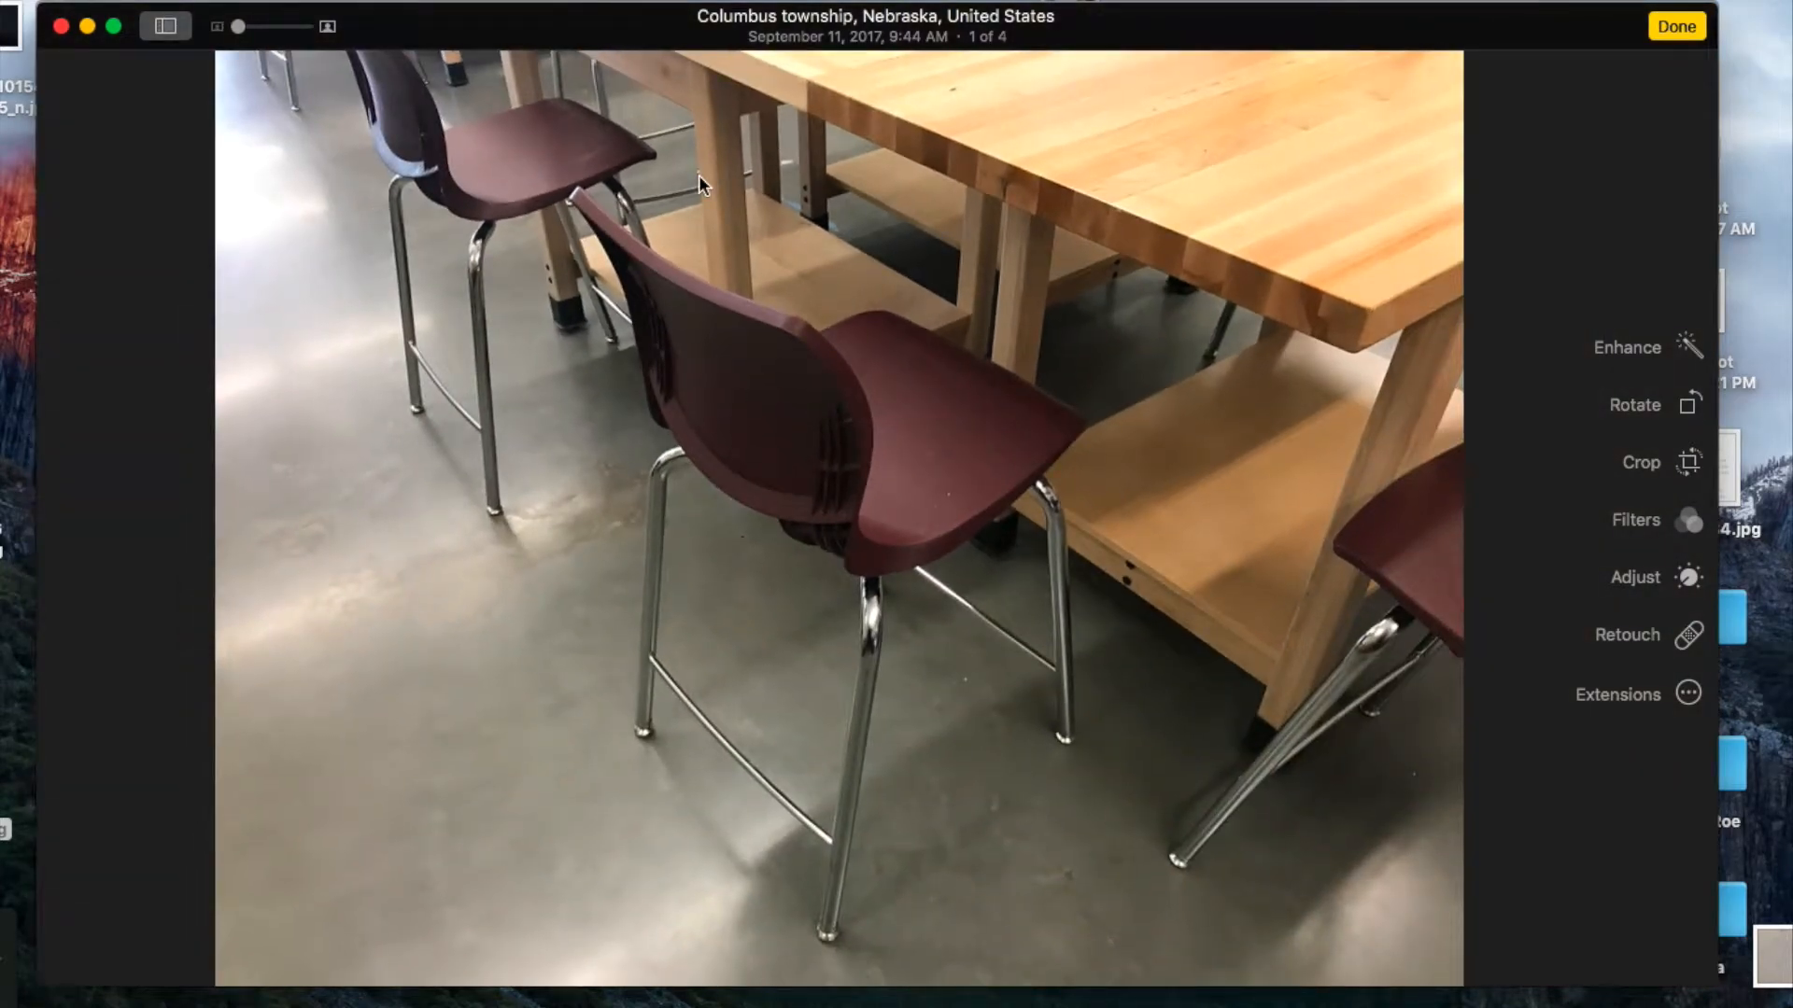
scroll(852, 304, up, 5)
scroll(855, 308, down, 5)
scroll(855, 303, up, 5)
scroll(855, 301, down, 5)
Crop the photo in freeform and reposition it to frame the maroon chair's seat and back.
click(1690, 462)
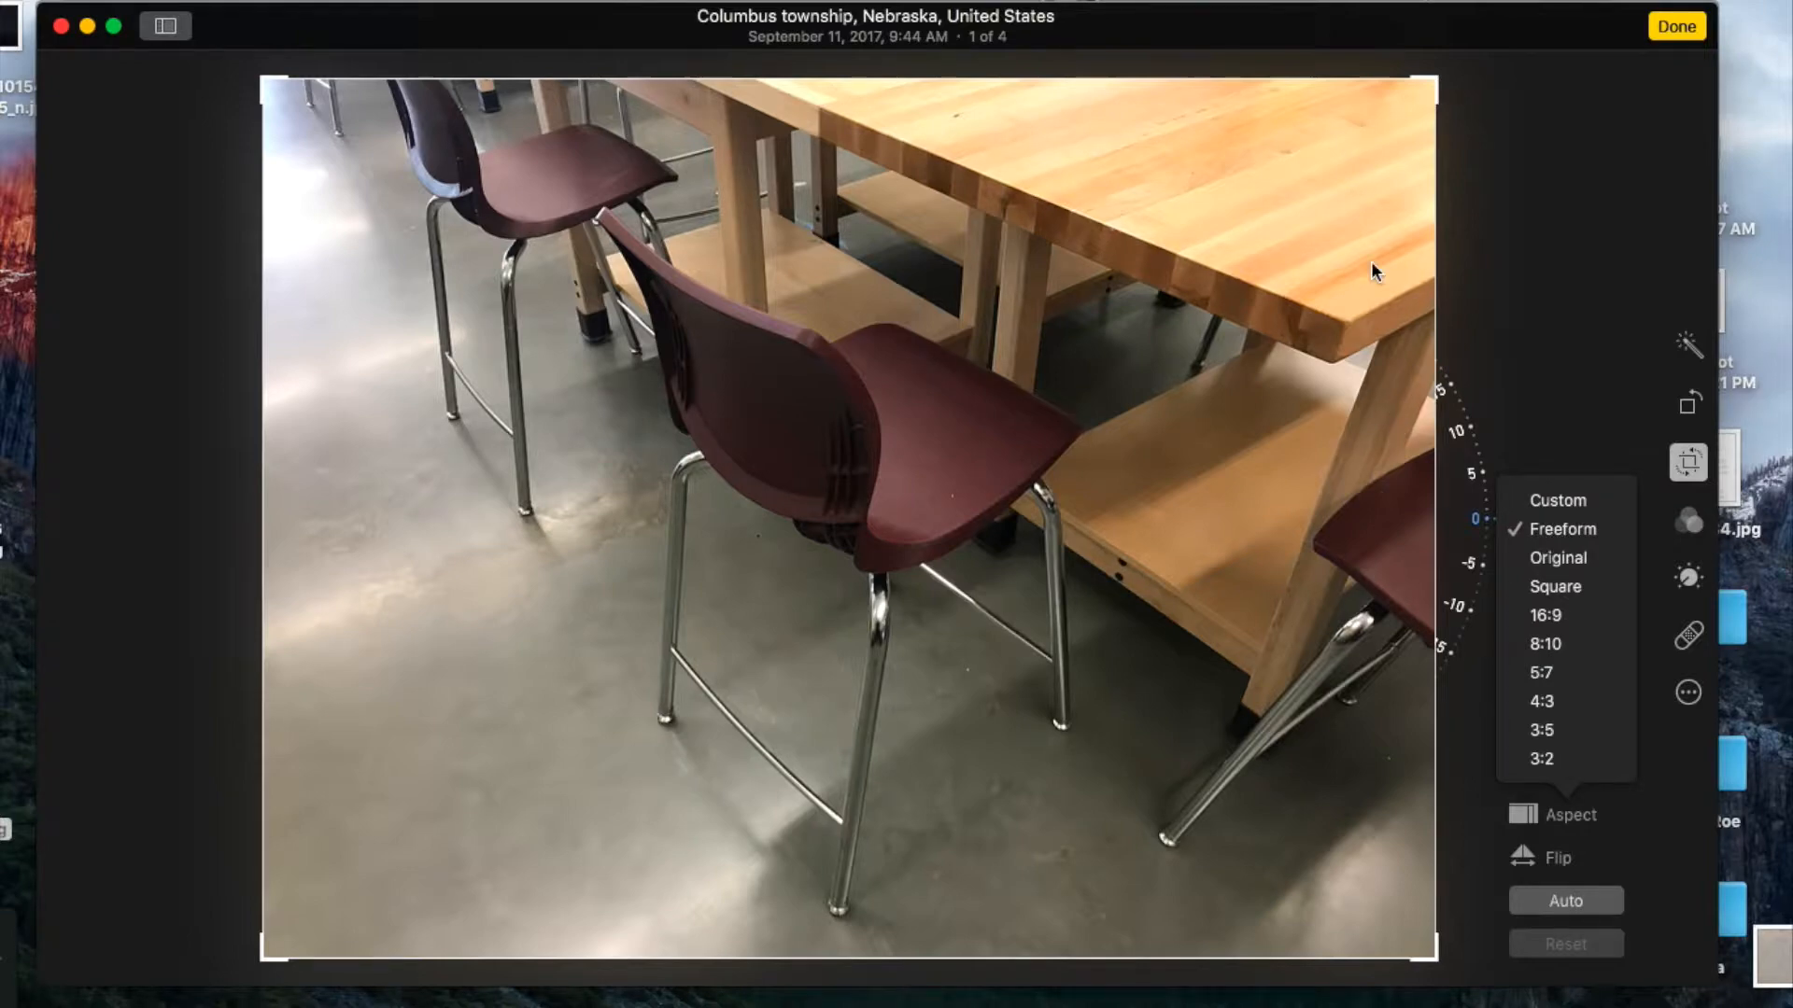
click(1406, 171)
drag(1434, 80, 1397, 667)
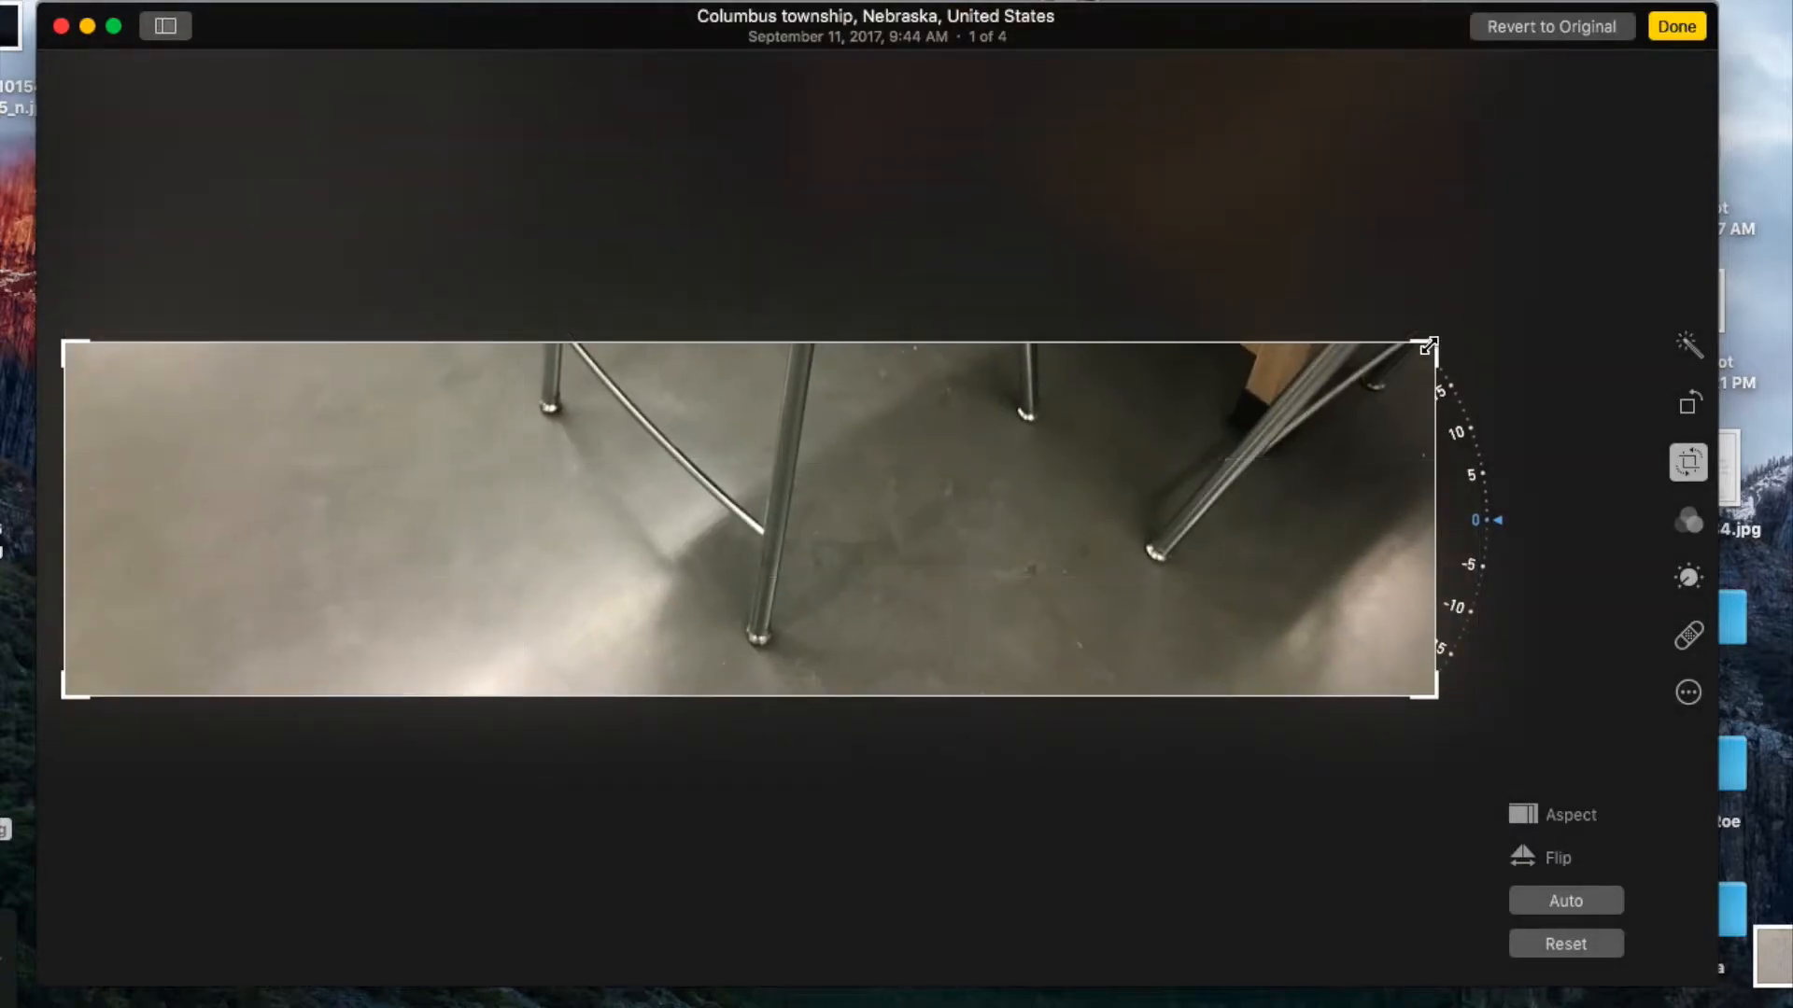
drag(1428, 347, 990, 28)
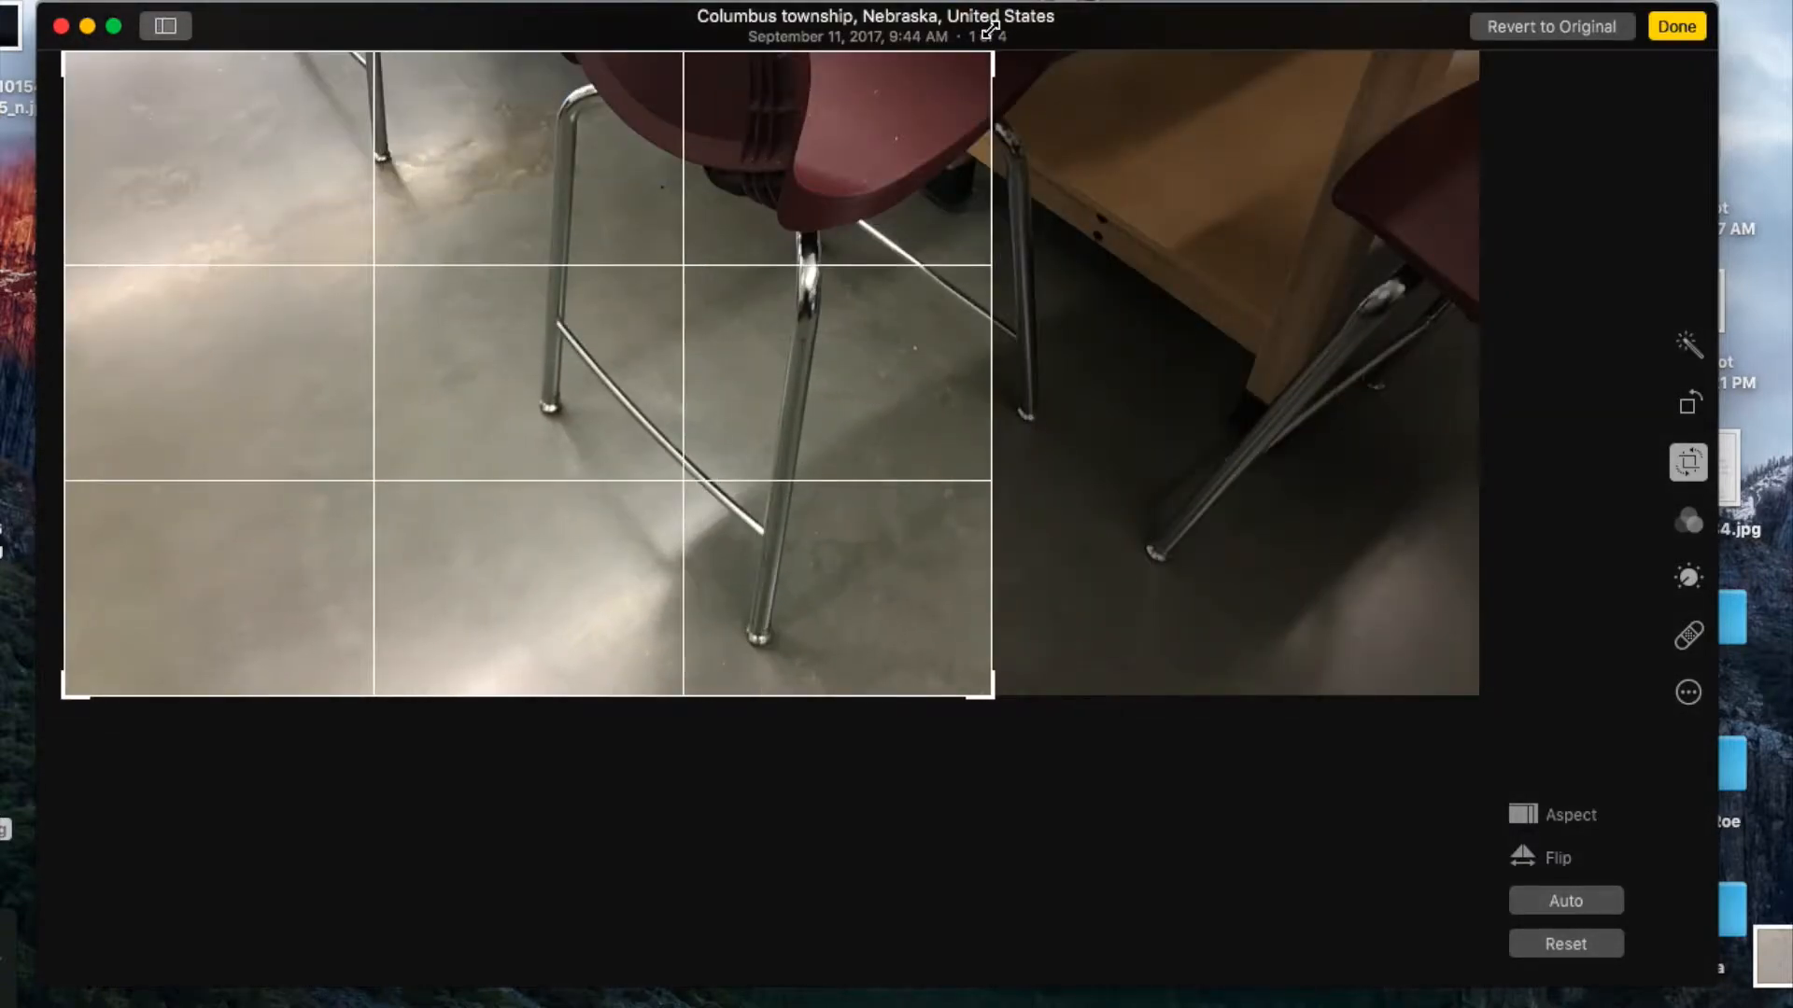
drag(817, 355, 470, 654)
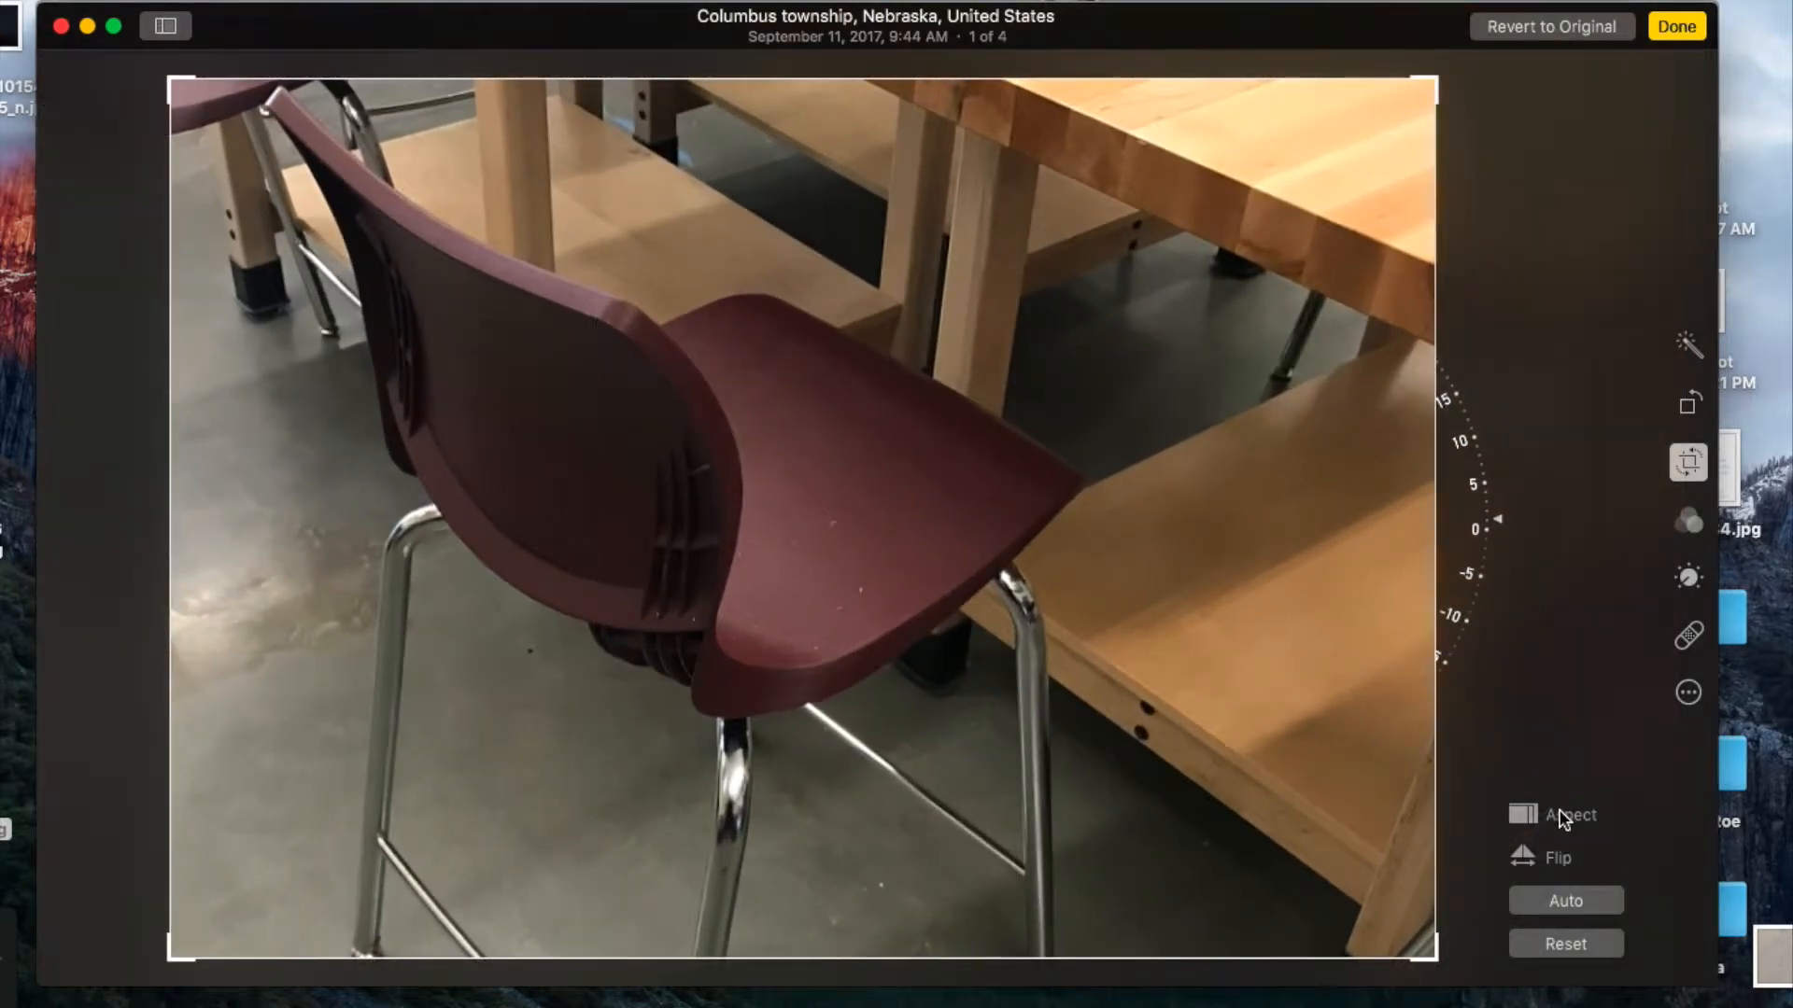
Constrain the crop to a 5:7 aspect ratio, trying portrait orientation before settling on landscape.
click(1563, 816)
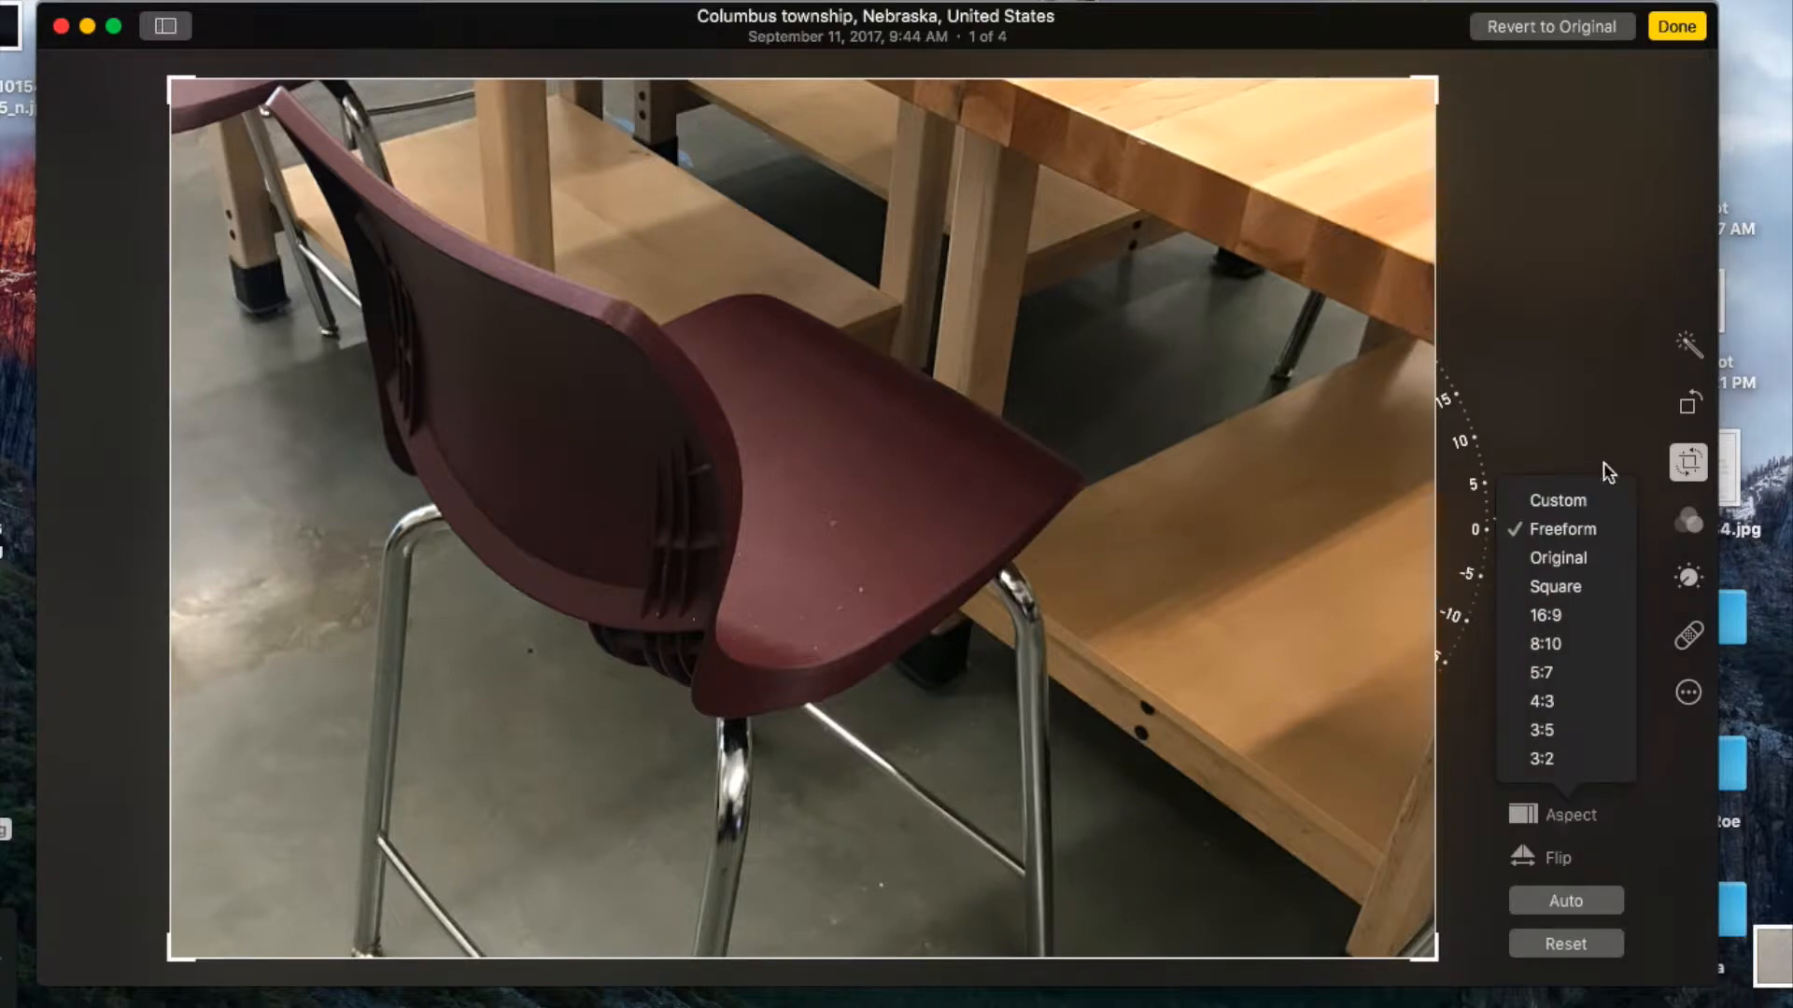
click(1542, 672)
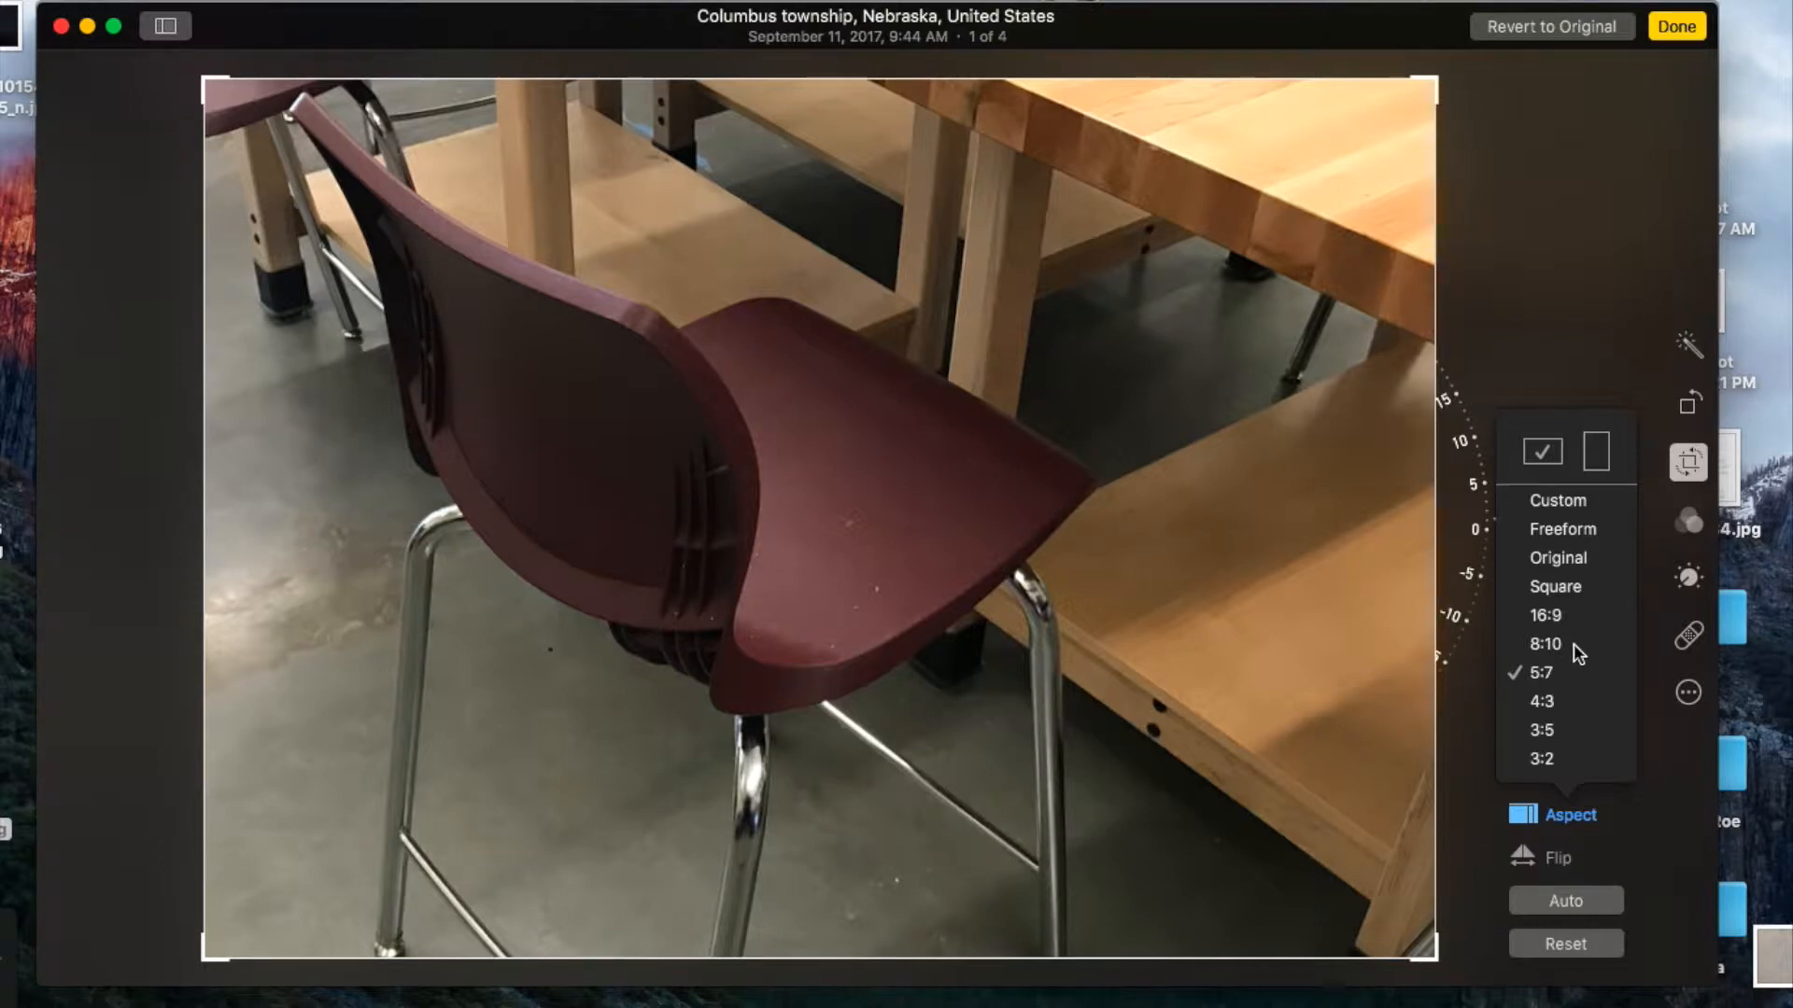
click(1597, 467)
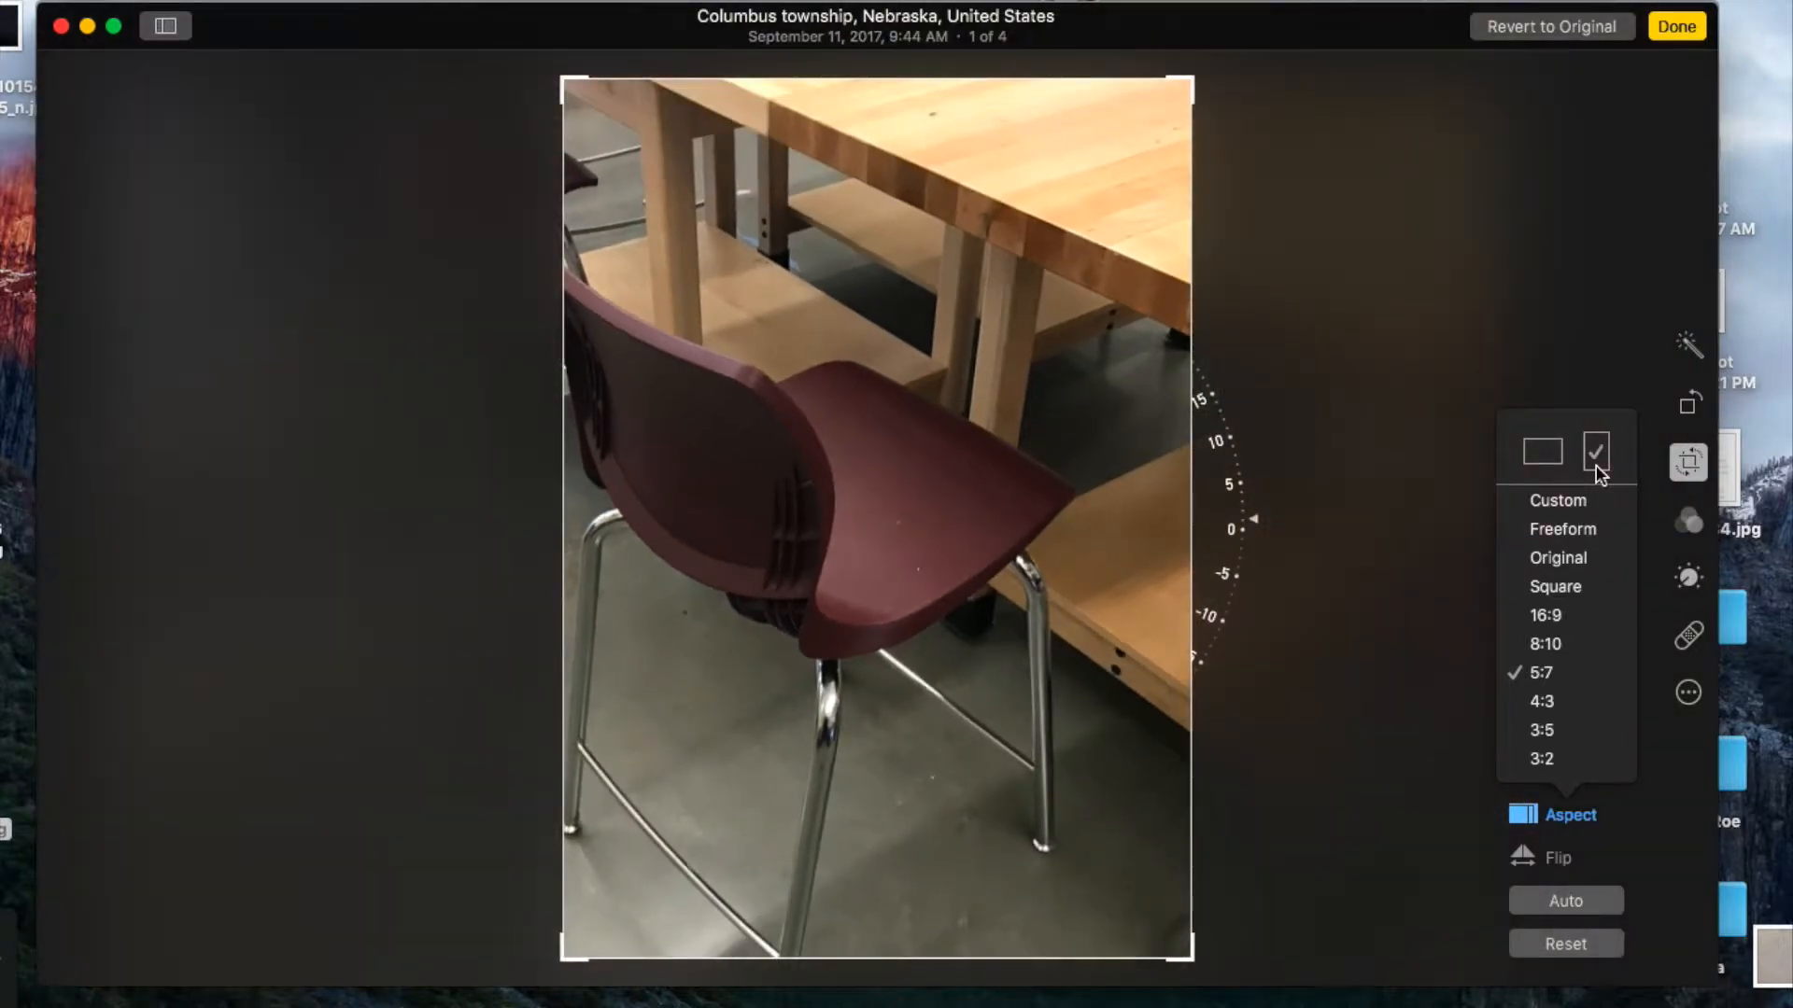
click(1545, 453)
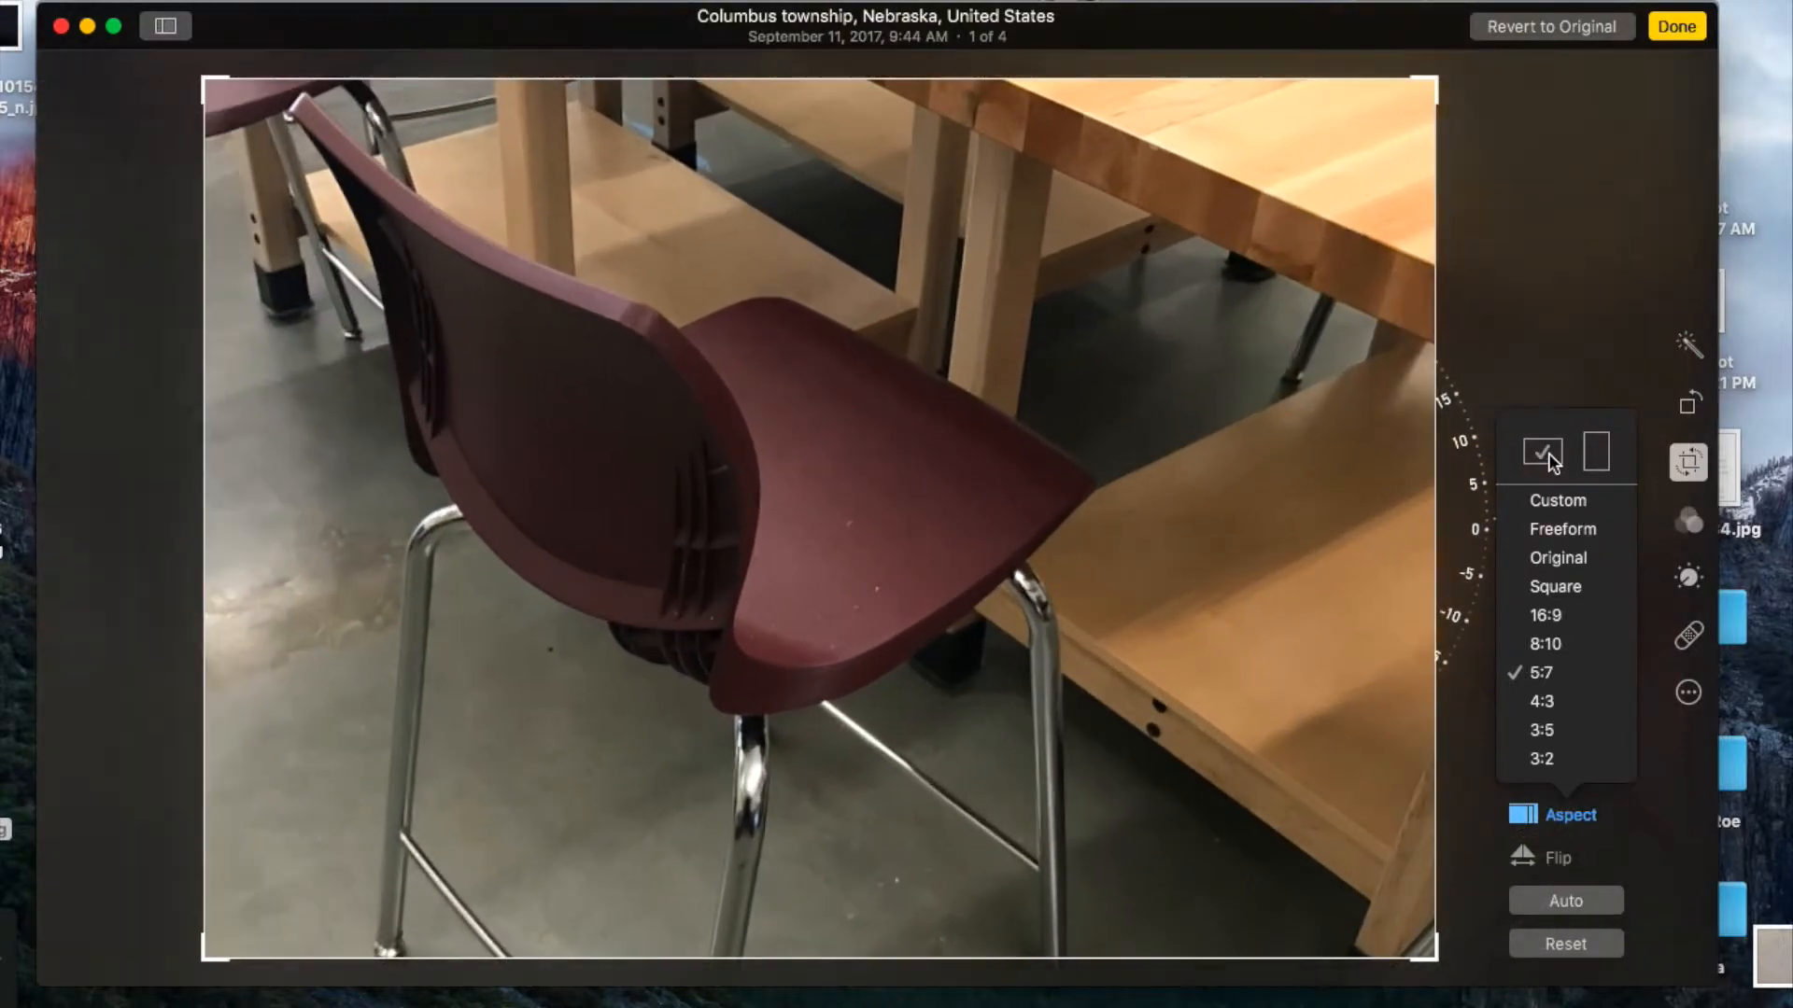
click(1609, 452)
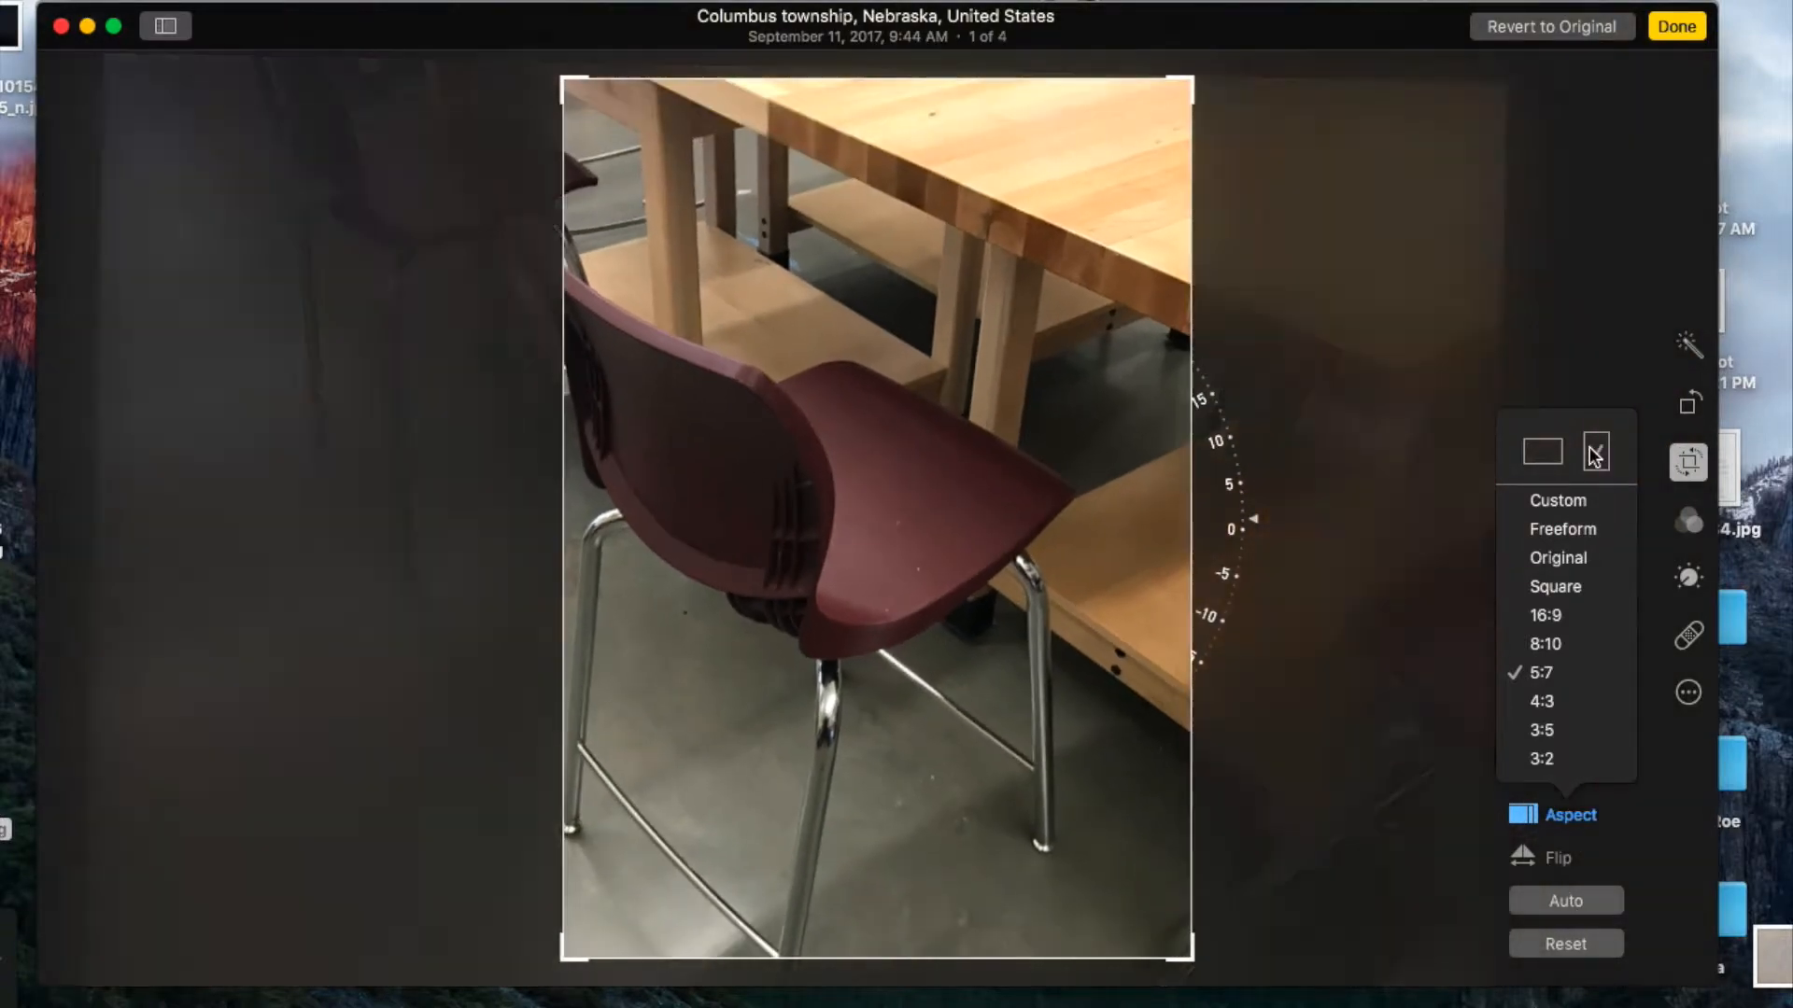
click(1550, 452)
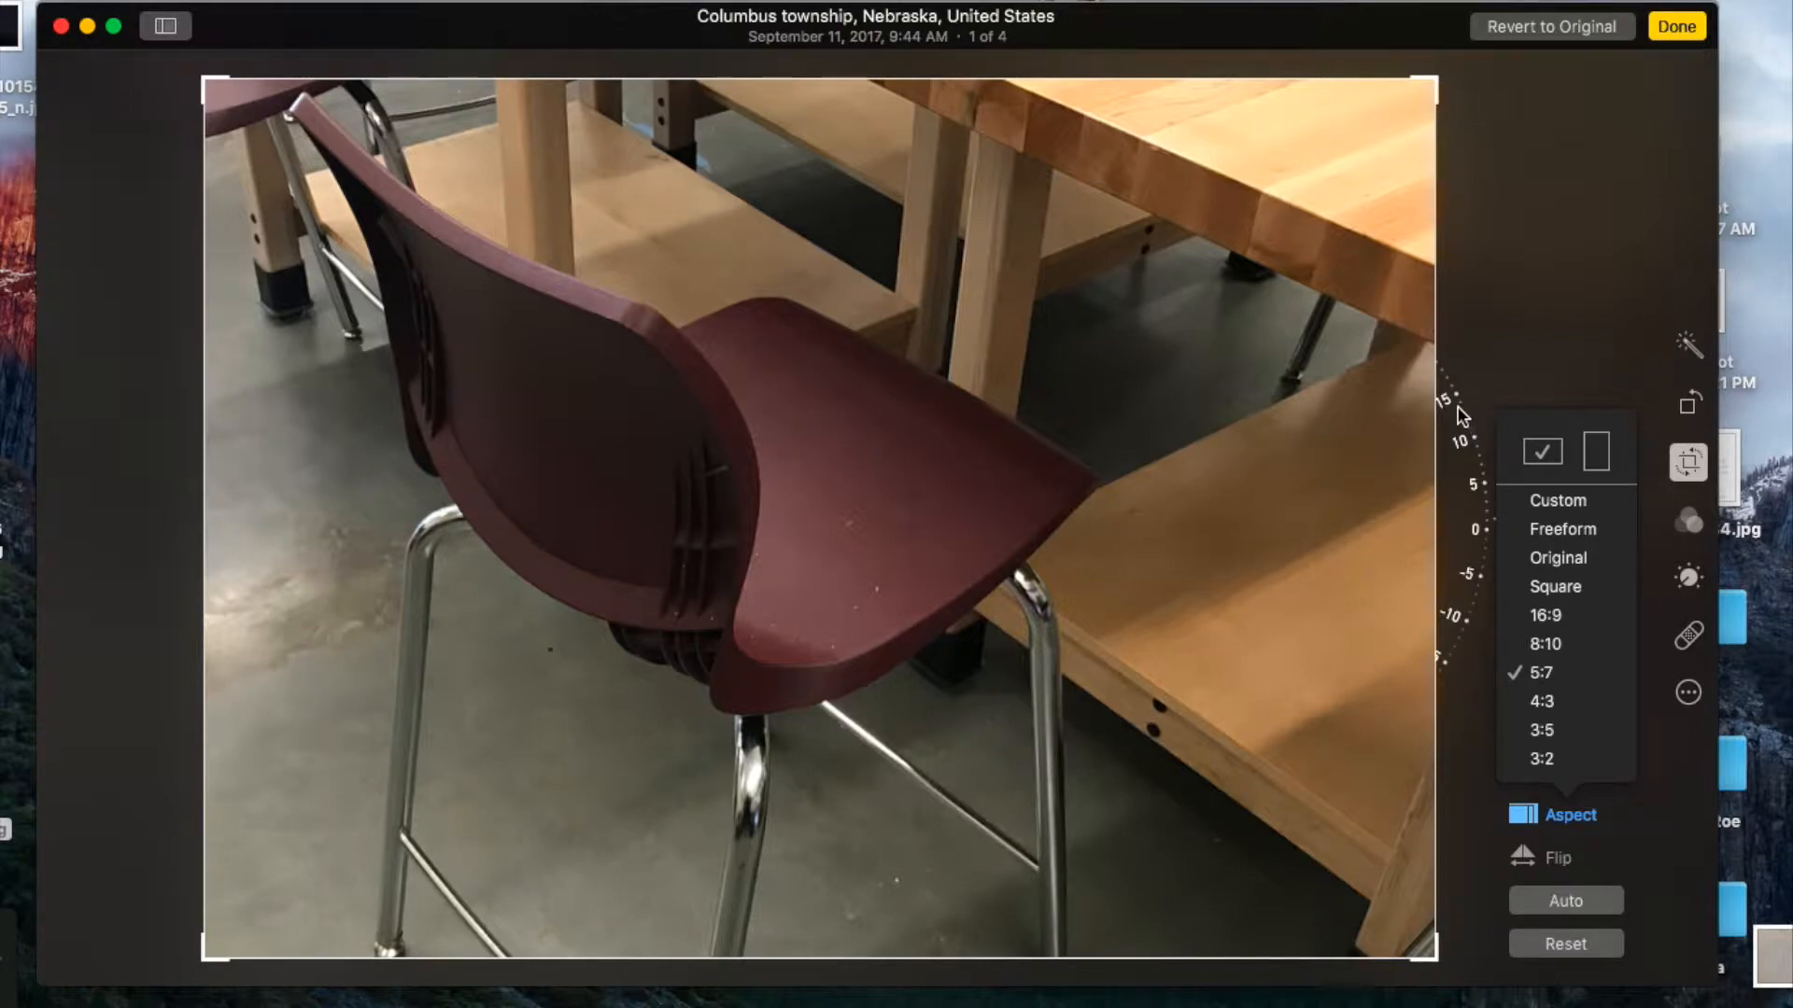
Tilt the photo within the crop frame to about -6 degrees.
drag(1458, 401, 1481, 320)
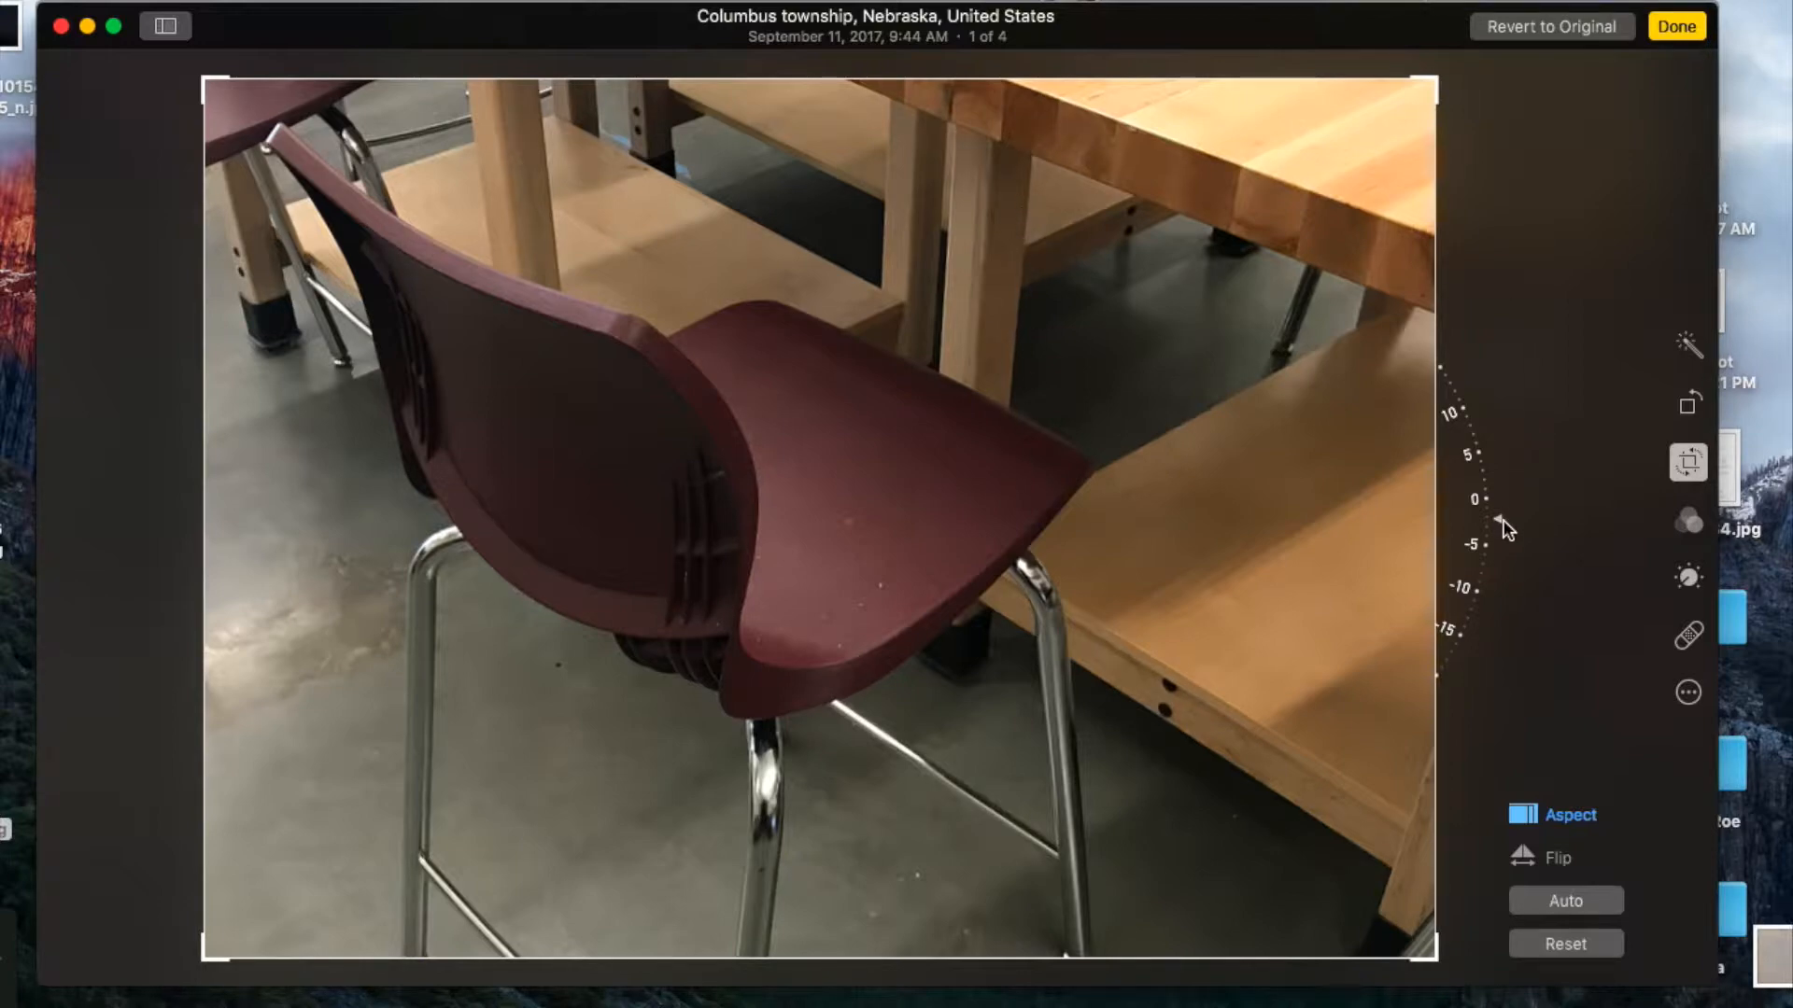
drag(1500, 525, 1469, 376)
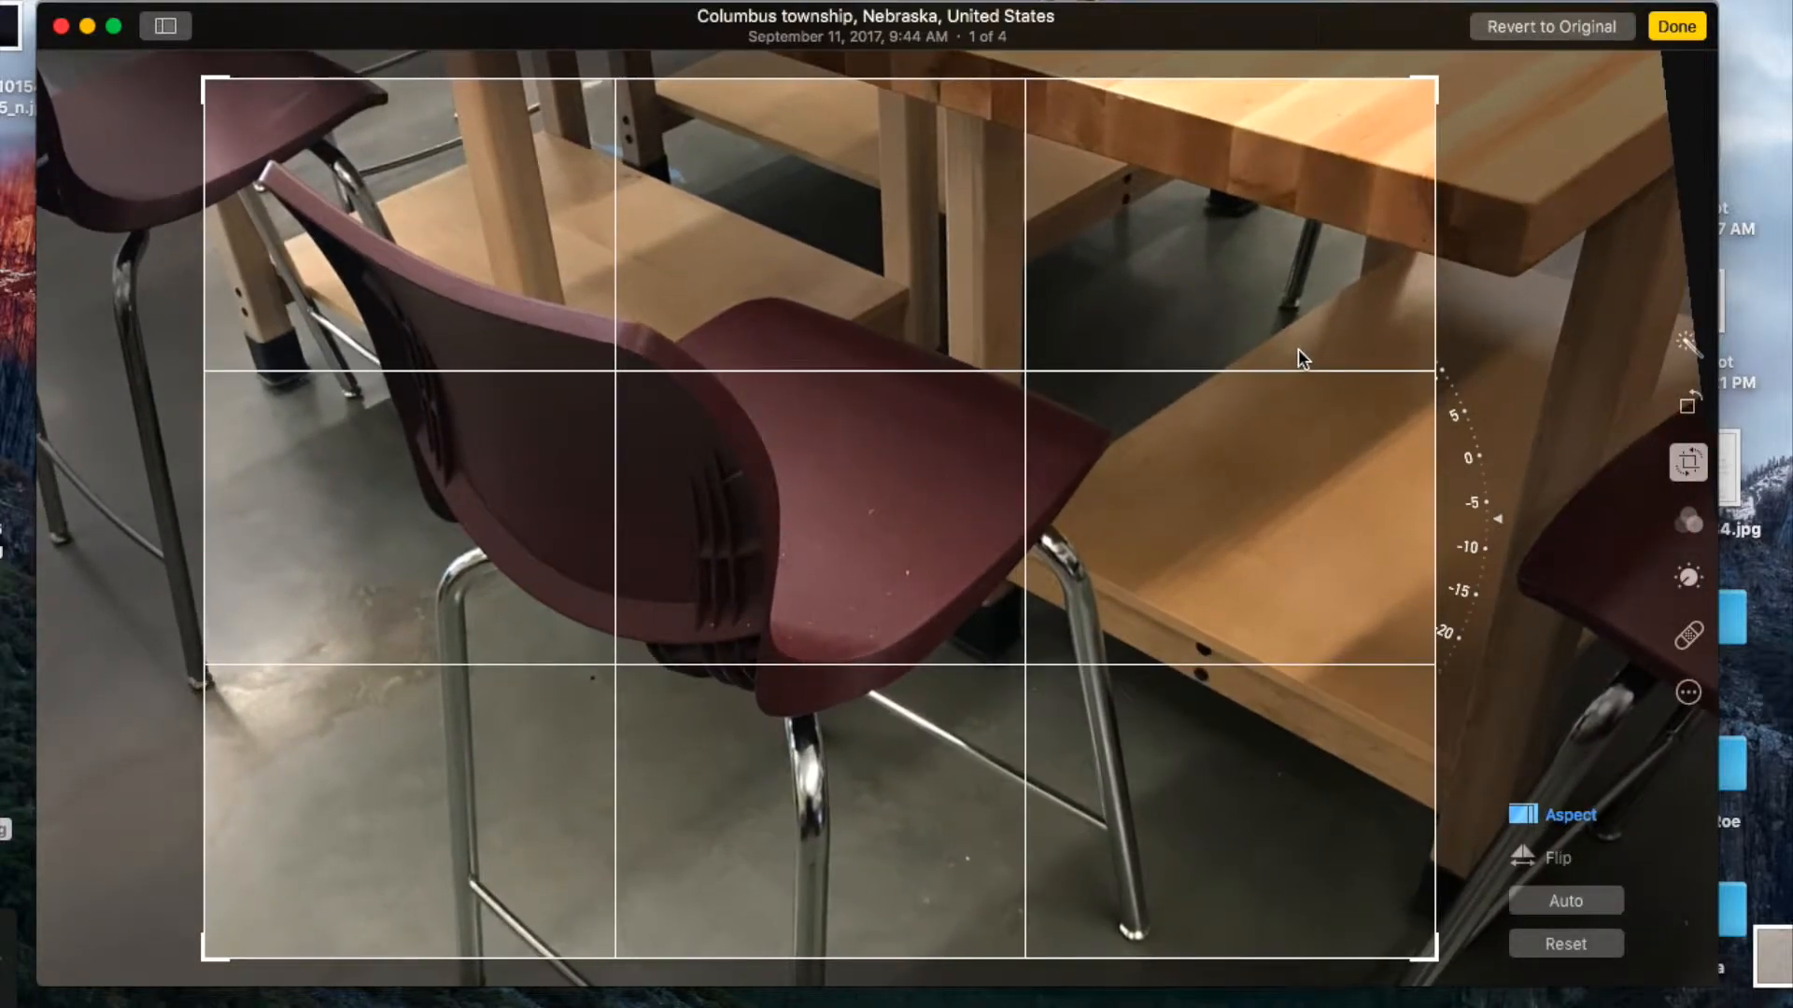
drag(1492, 513, 1496, 487)
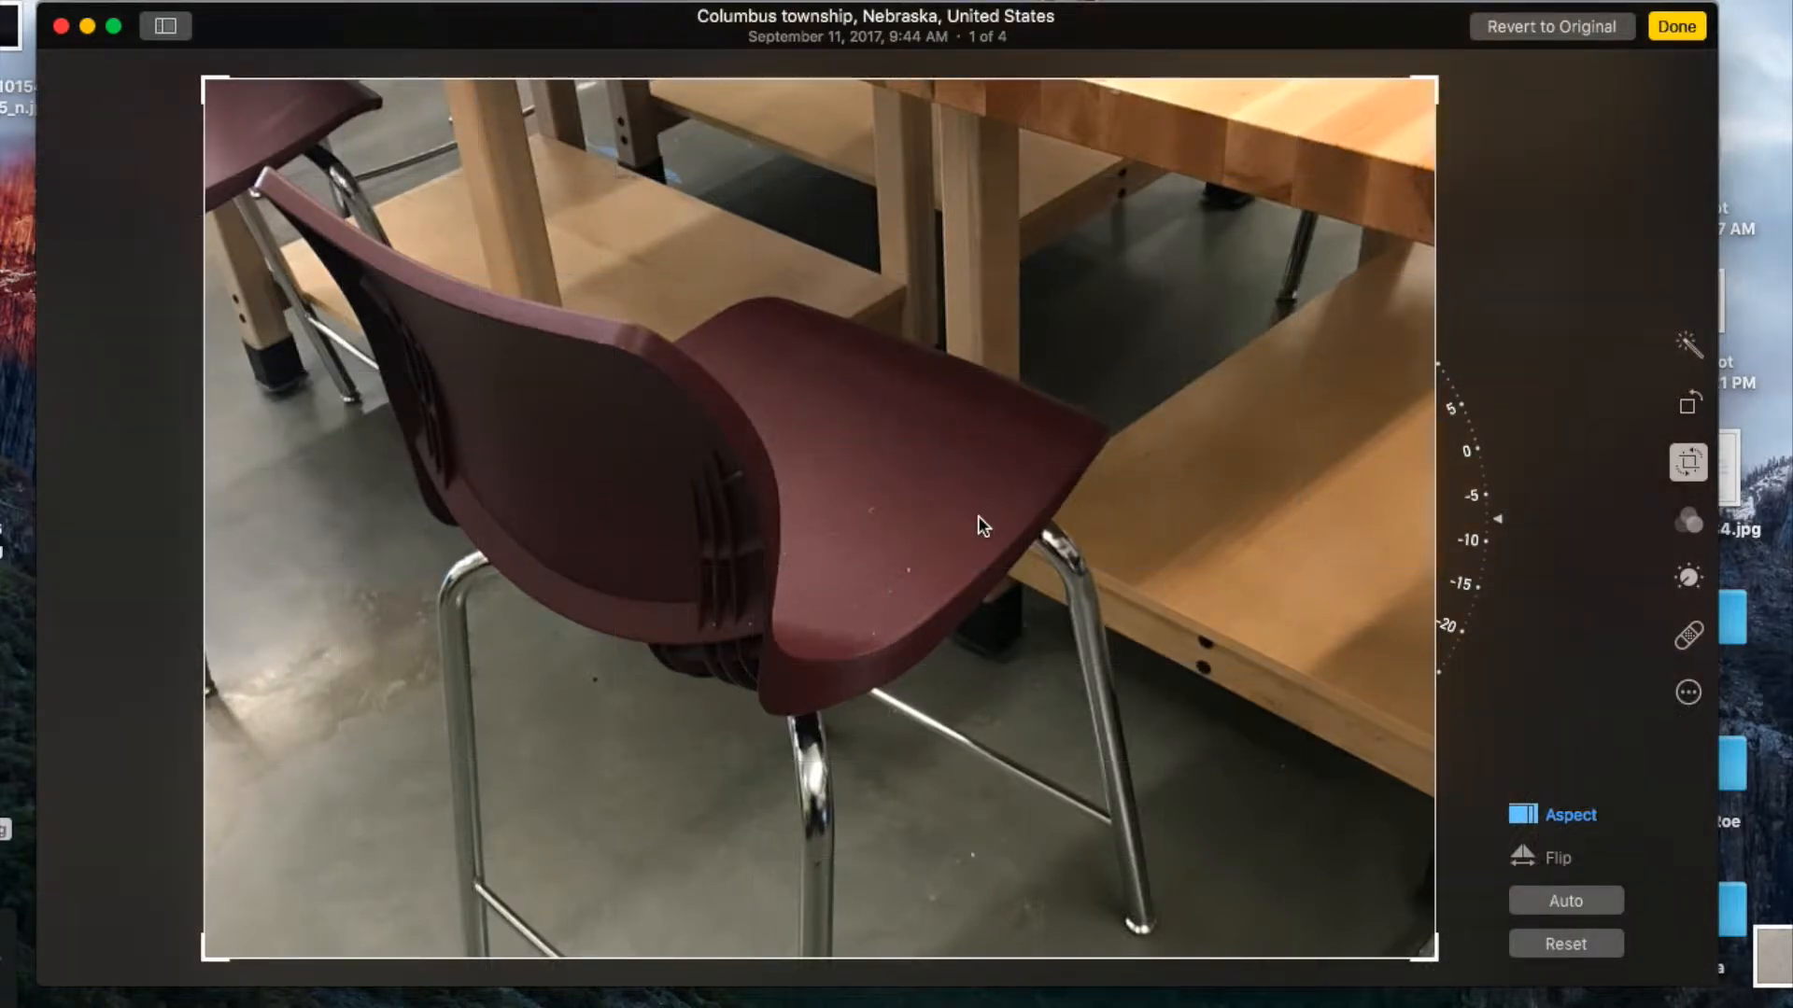
drag(1484, 461, 1473, 496)
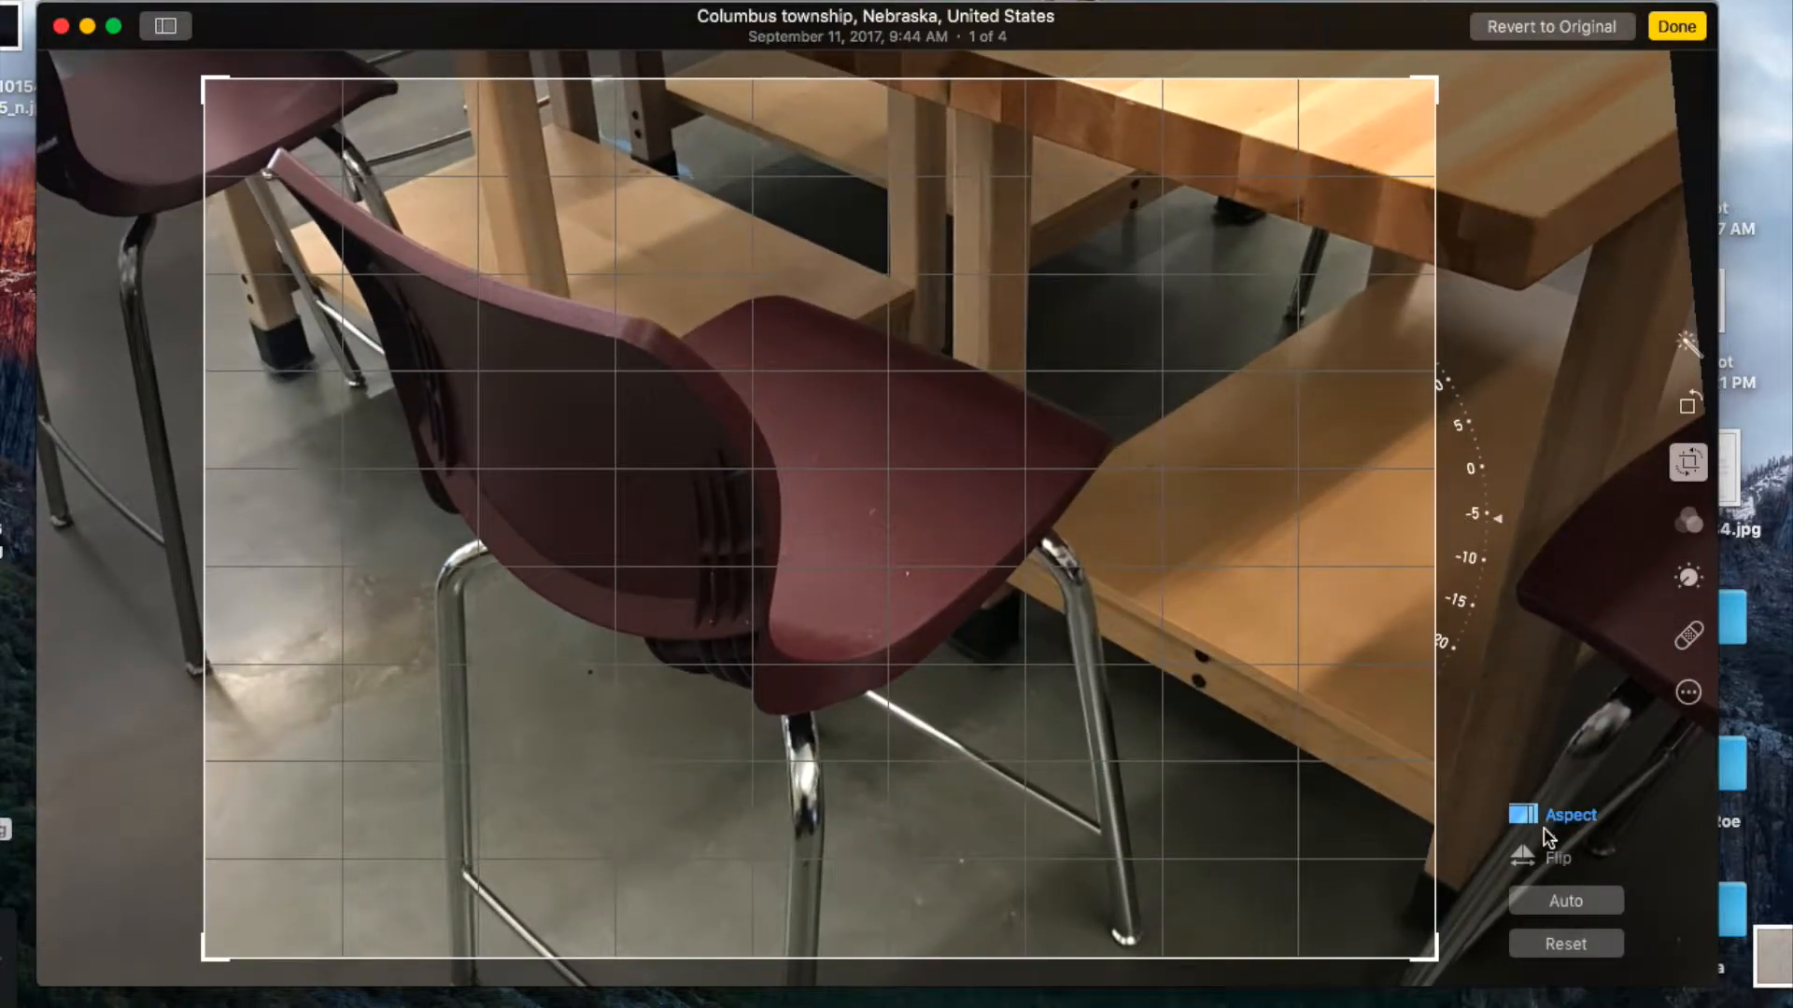
Try flipping the photo horizontally, returning it to its original direction.
click(1533, 860)
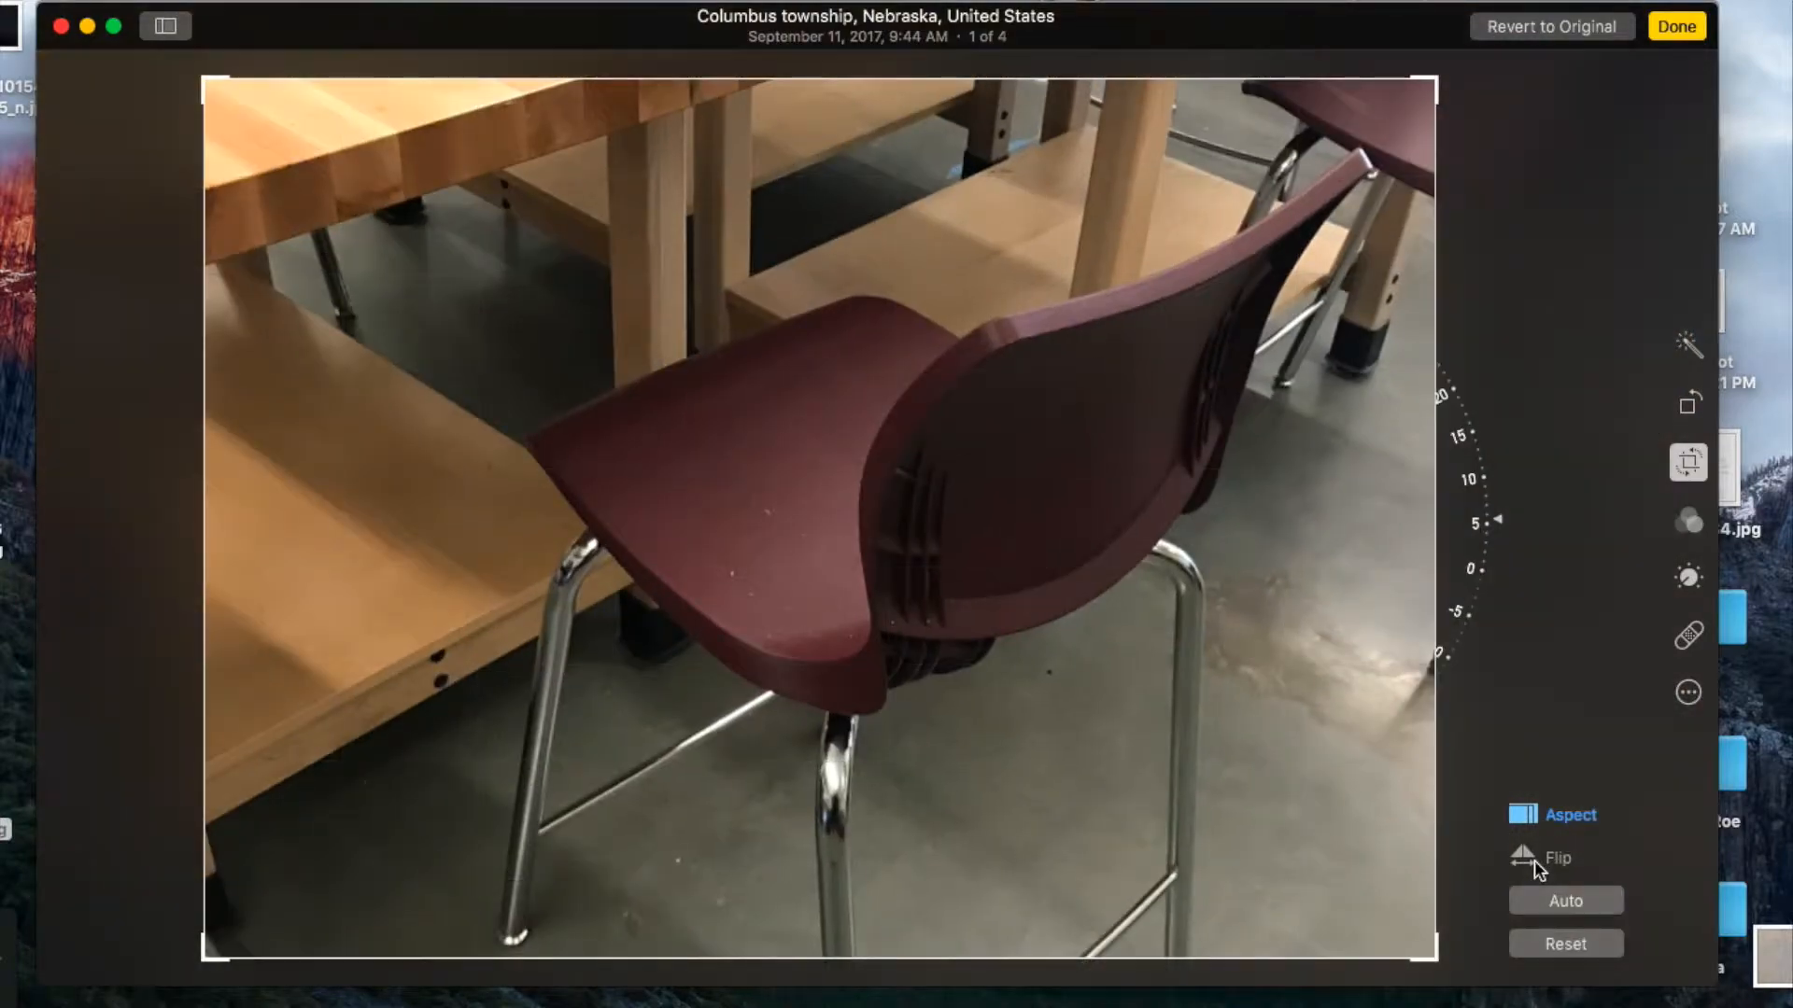
click(1533, 860)
click(1533, 860)
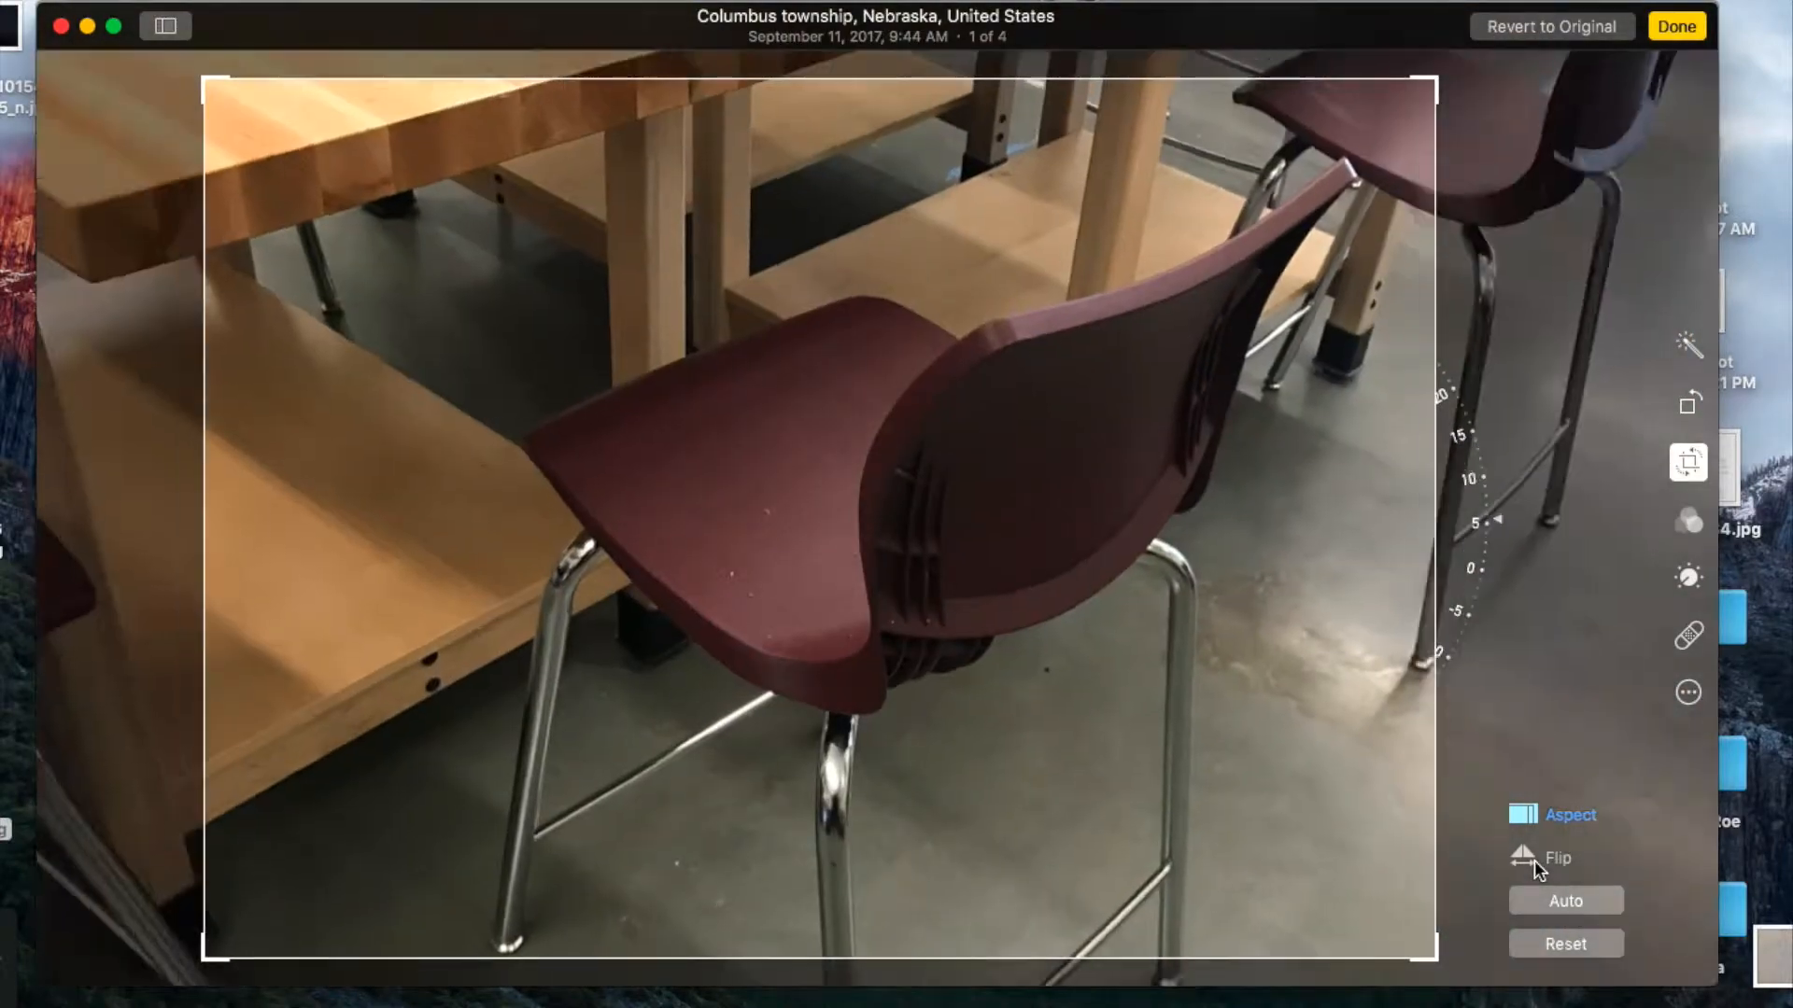
click(1533, 860)
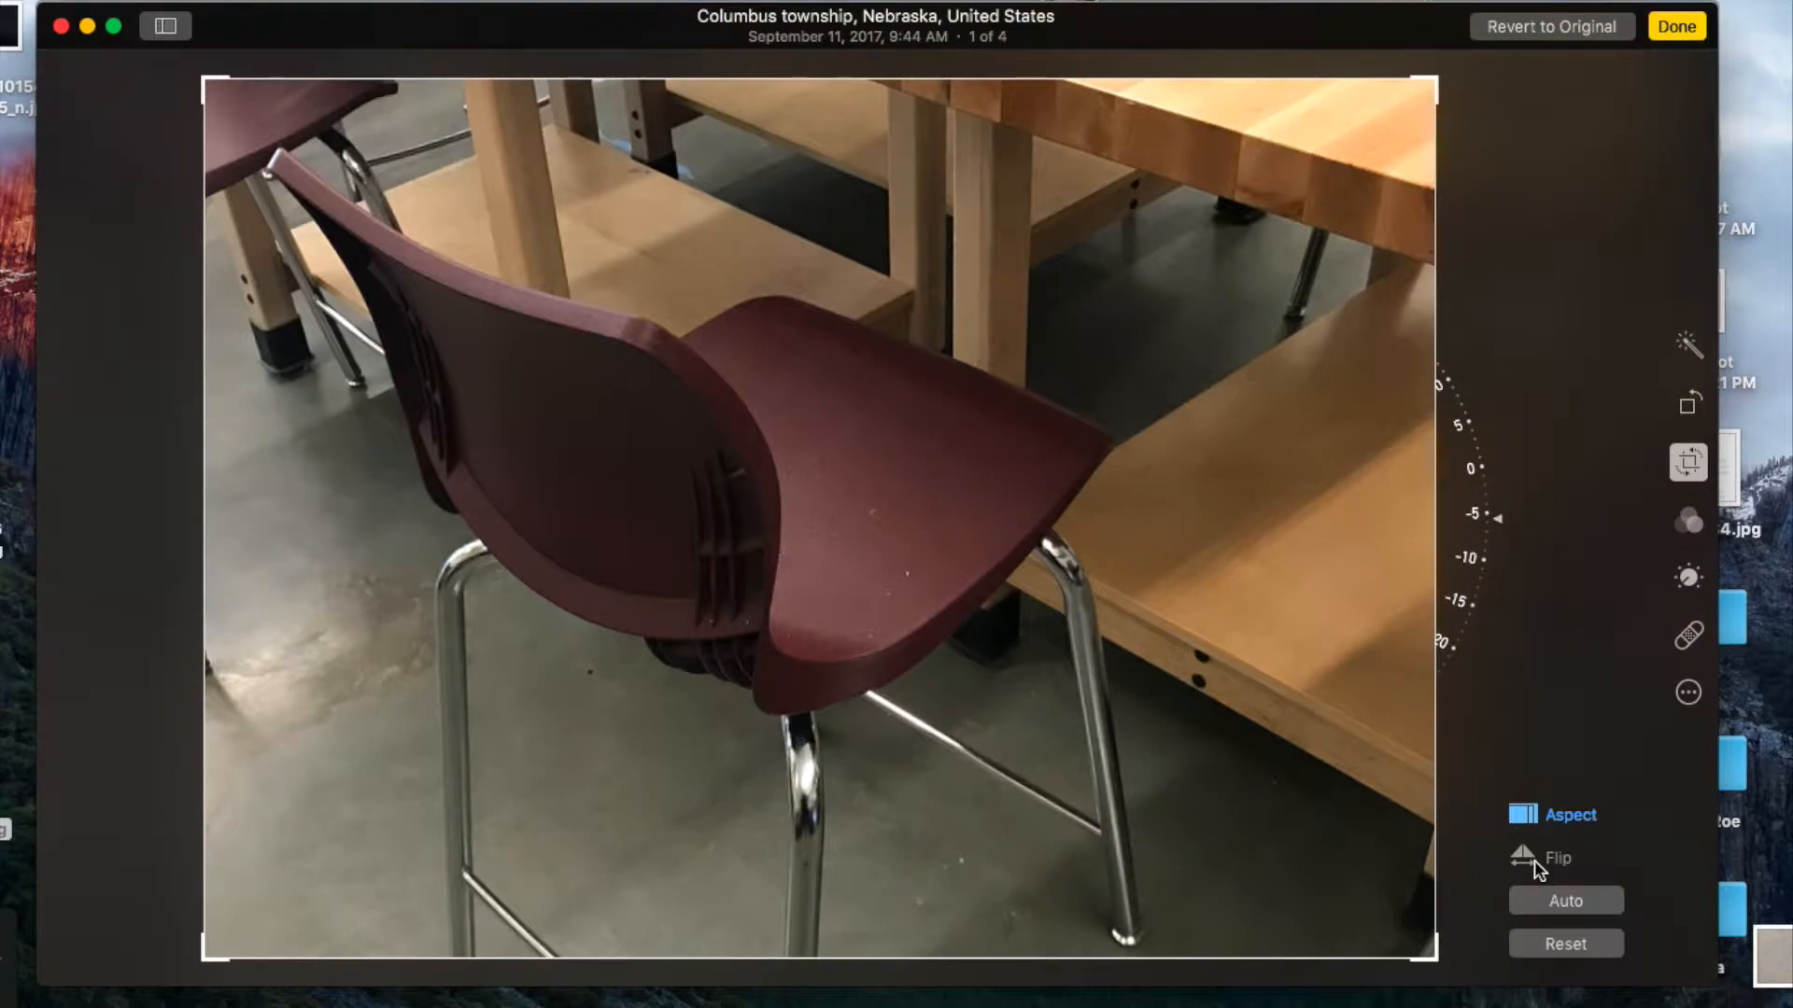
click(1533, 860)
click(1533, 860)
Reset all crop changes and constrain the crop to a landscape 5:7 aspect ratio.
click(1541, 815)
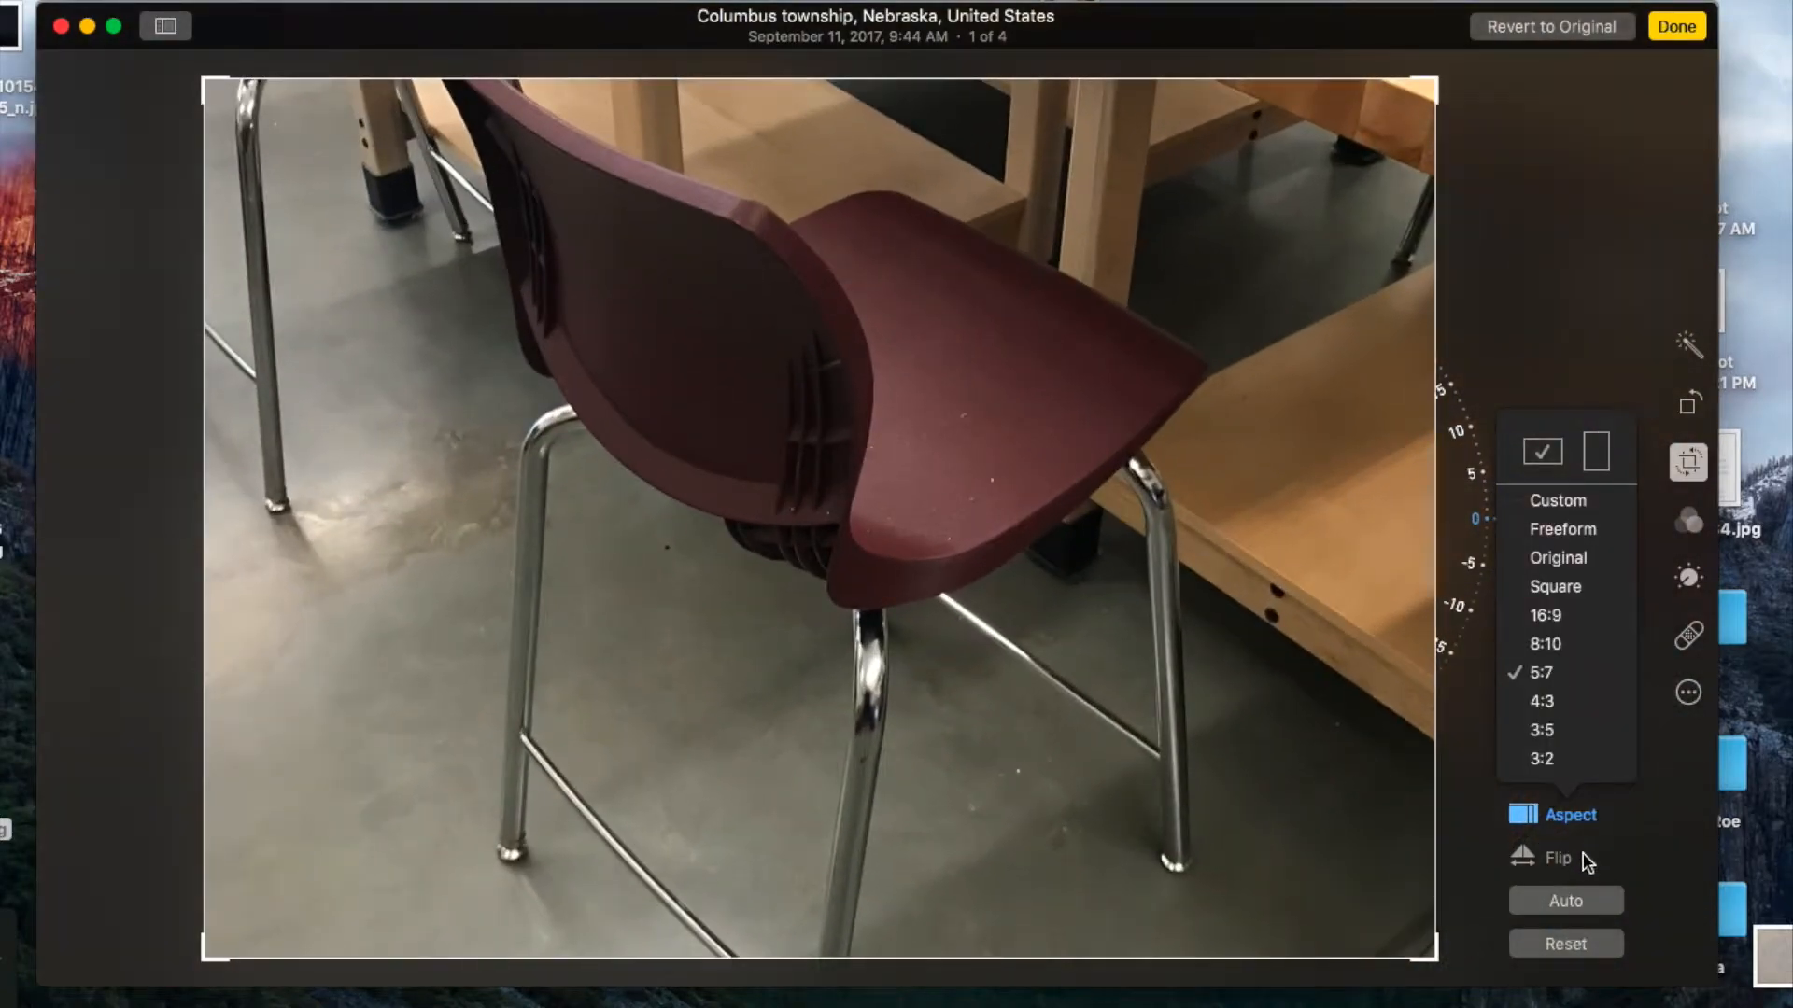
click(1579, 945)
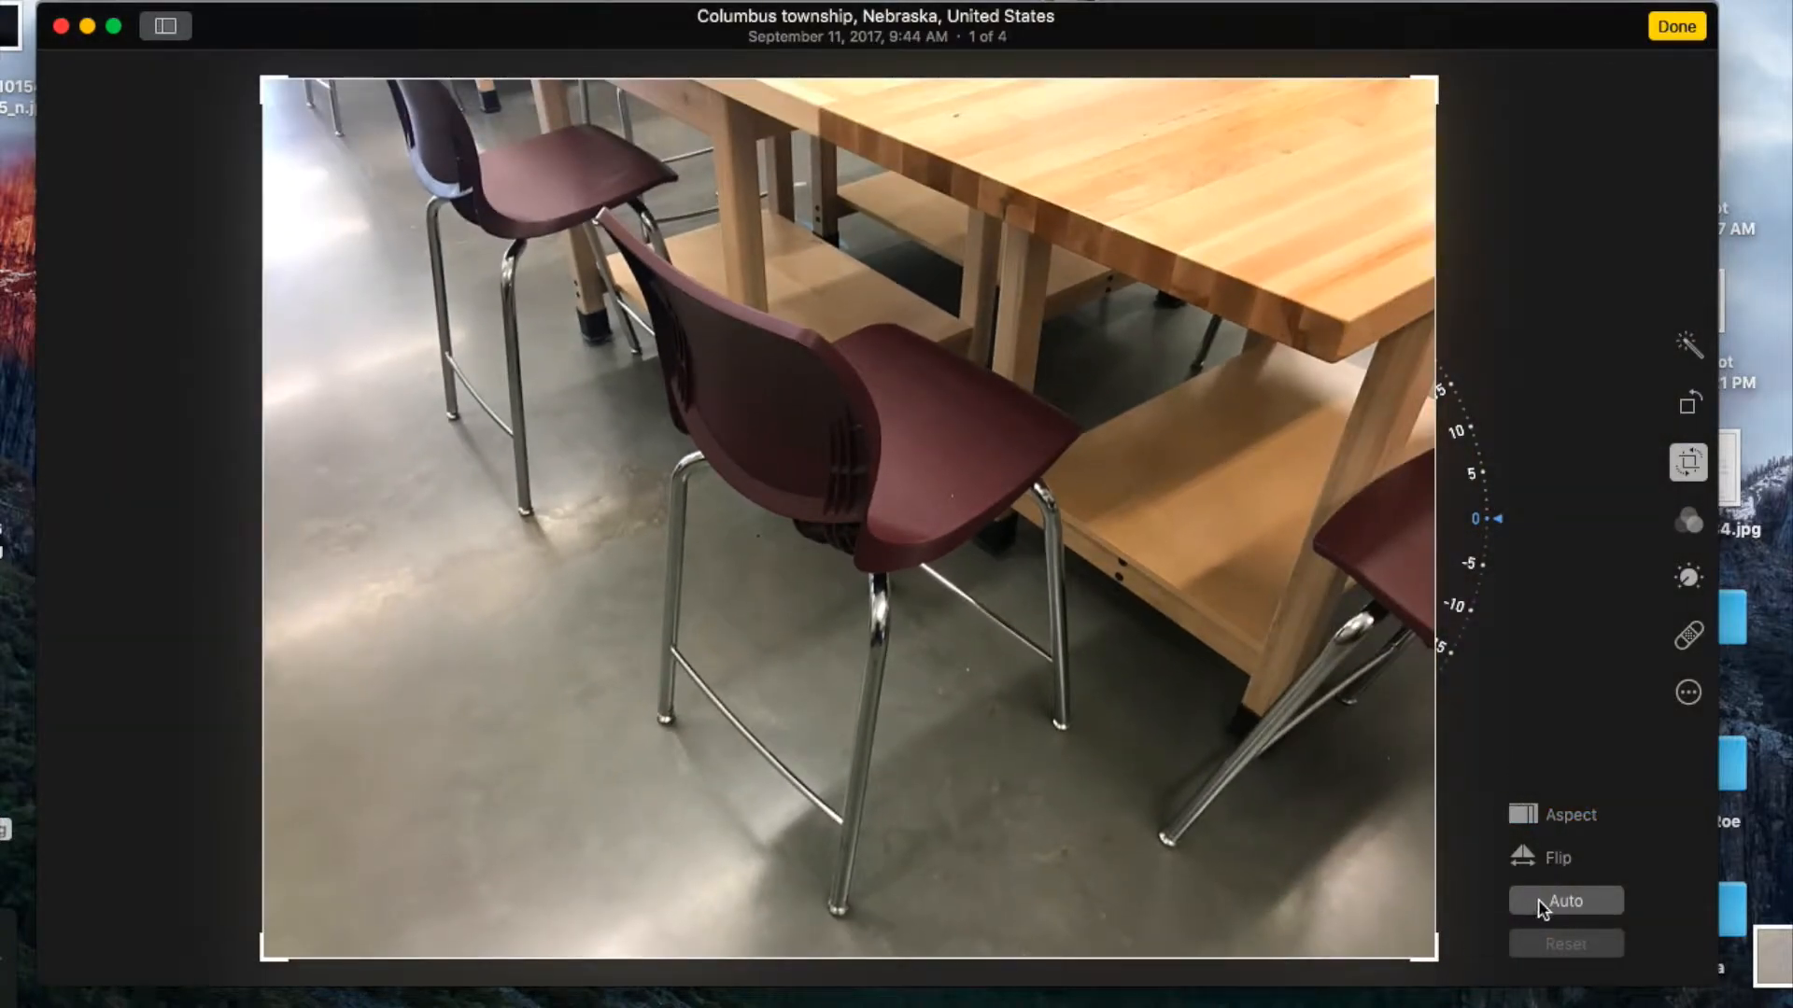
click(1562, 826)
click(1548, 674)
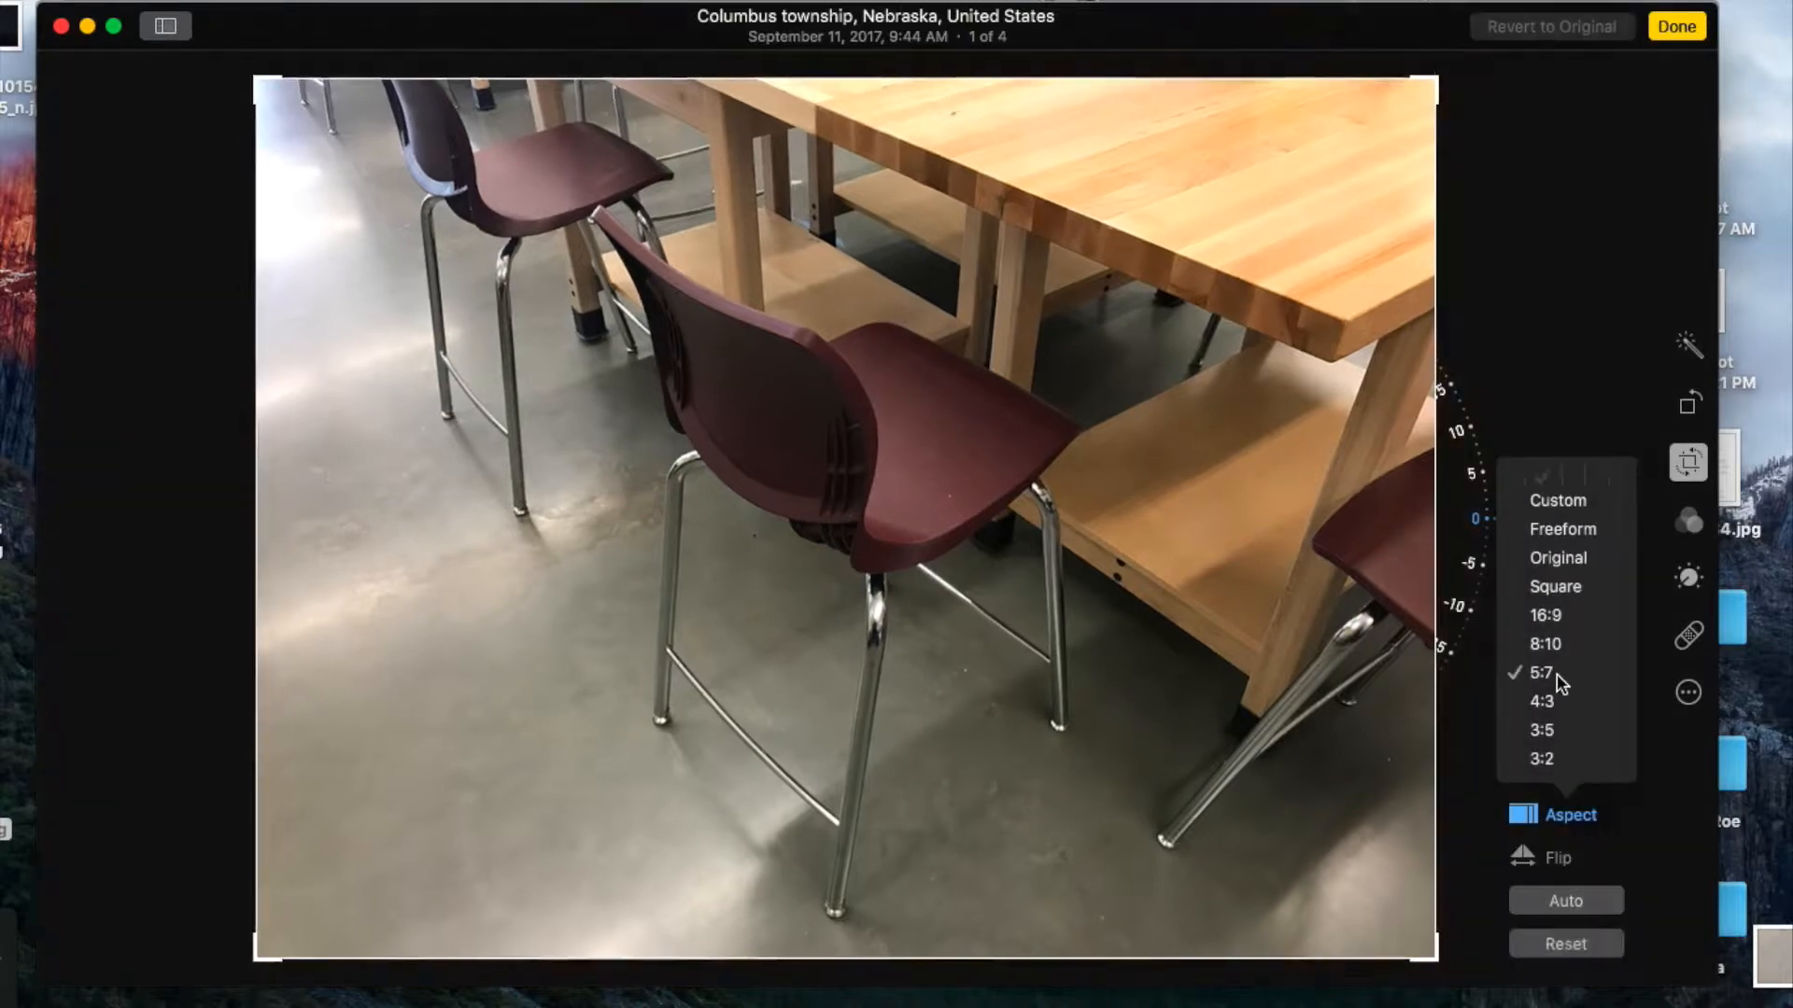
Tighten the 5:7 crop, reposition the photo to keep the whole front chair in frame, and close the Crop tool.
drag(1437, 954, 1150, 751)
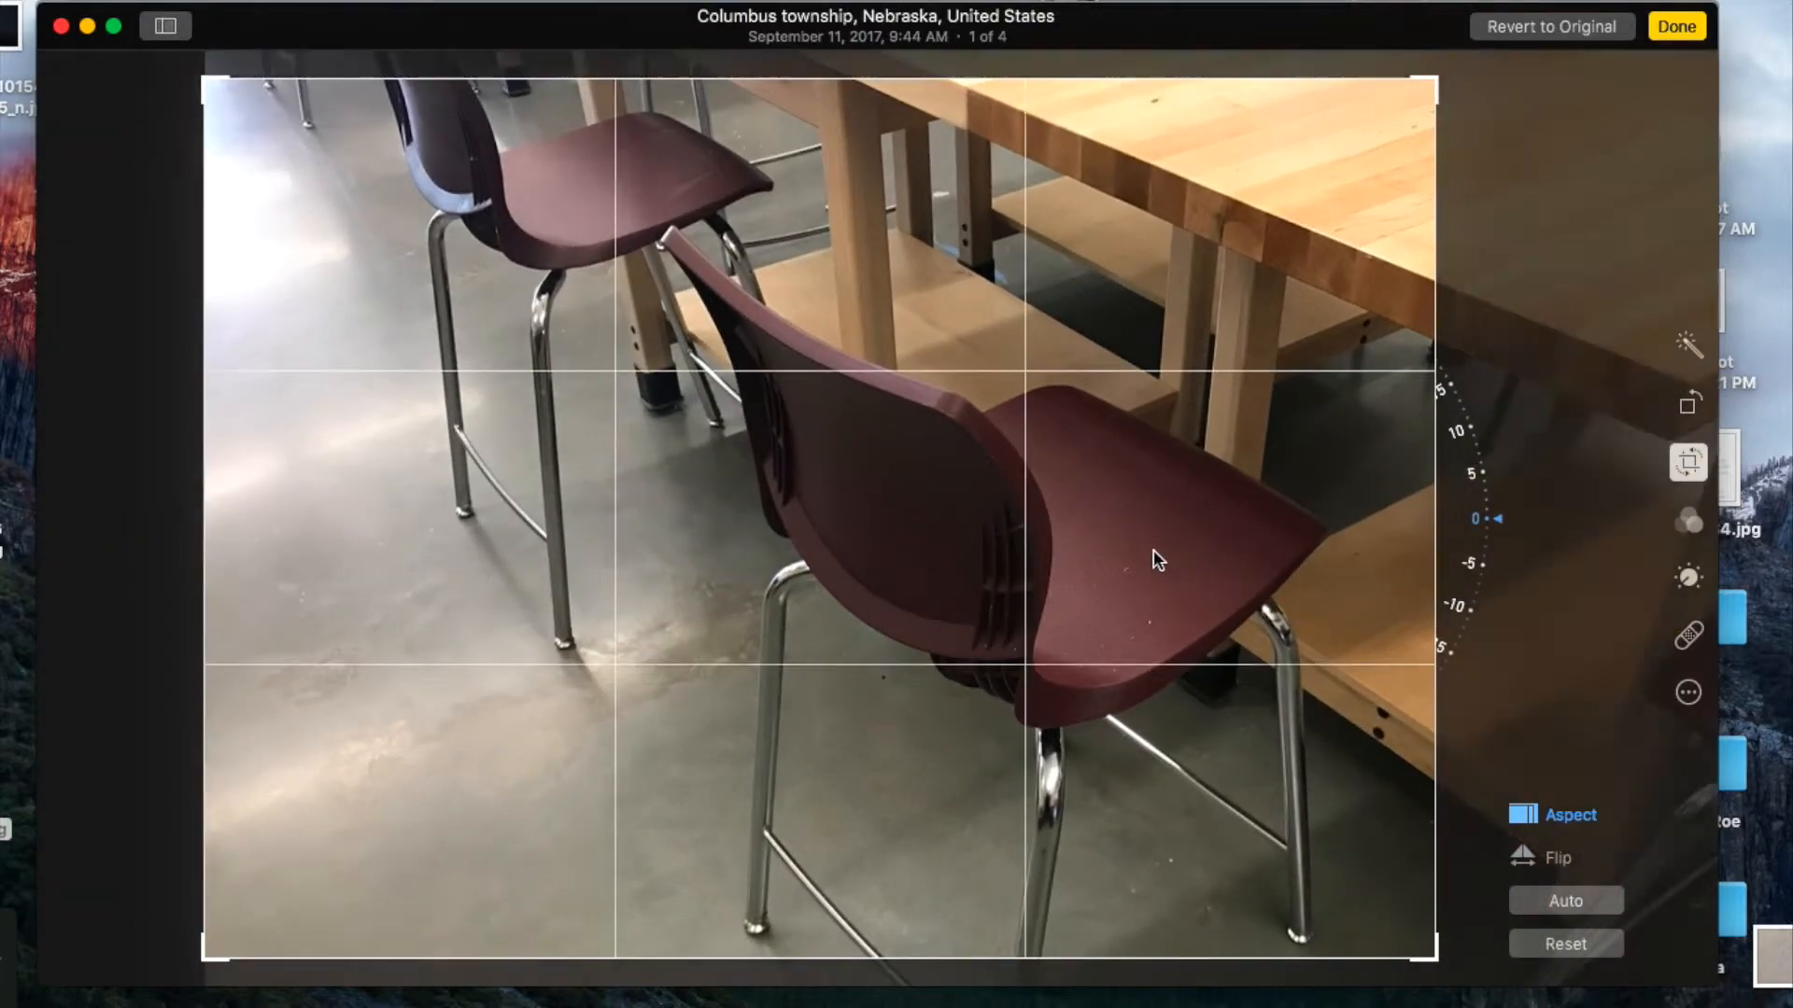
drag(1156, 557, 810, 283)
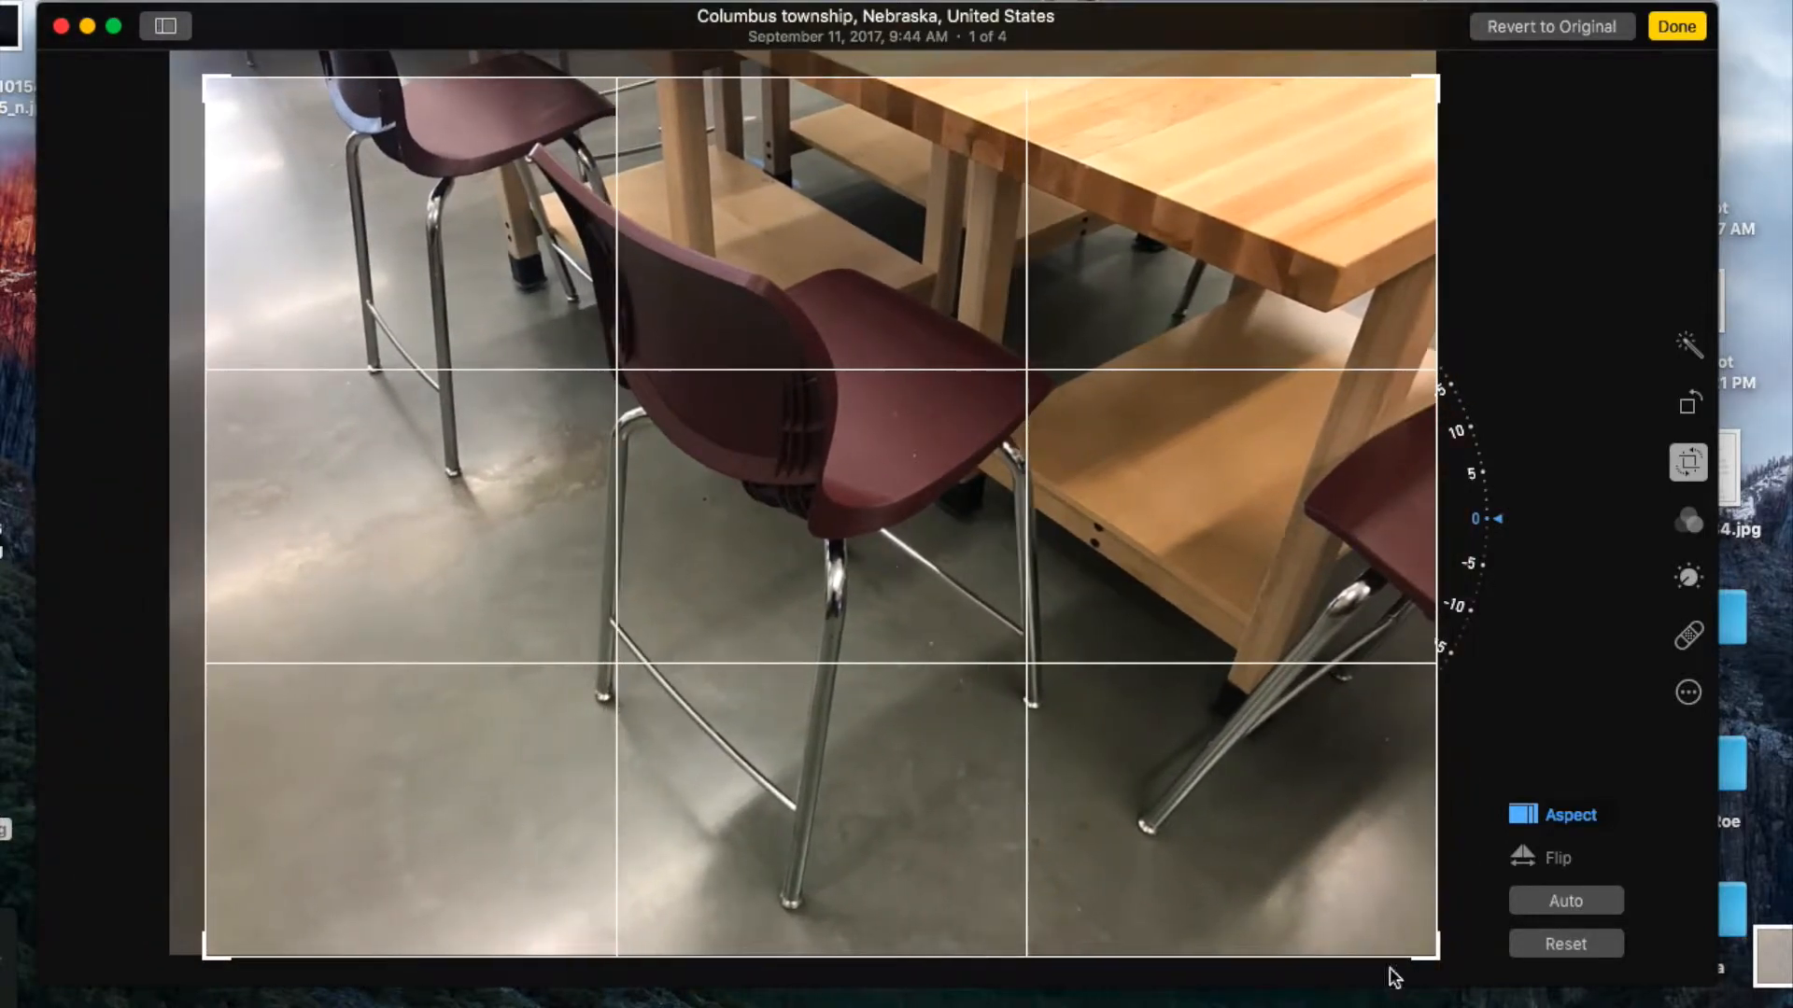
drag(1425, 954, 1392, 922)
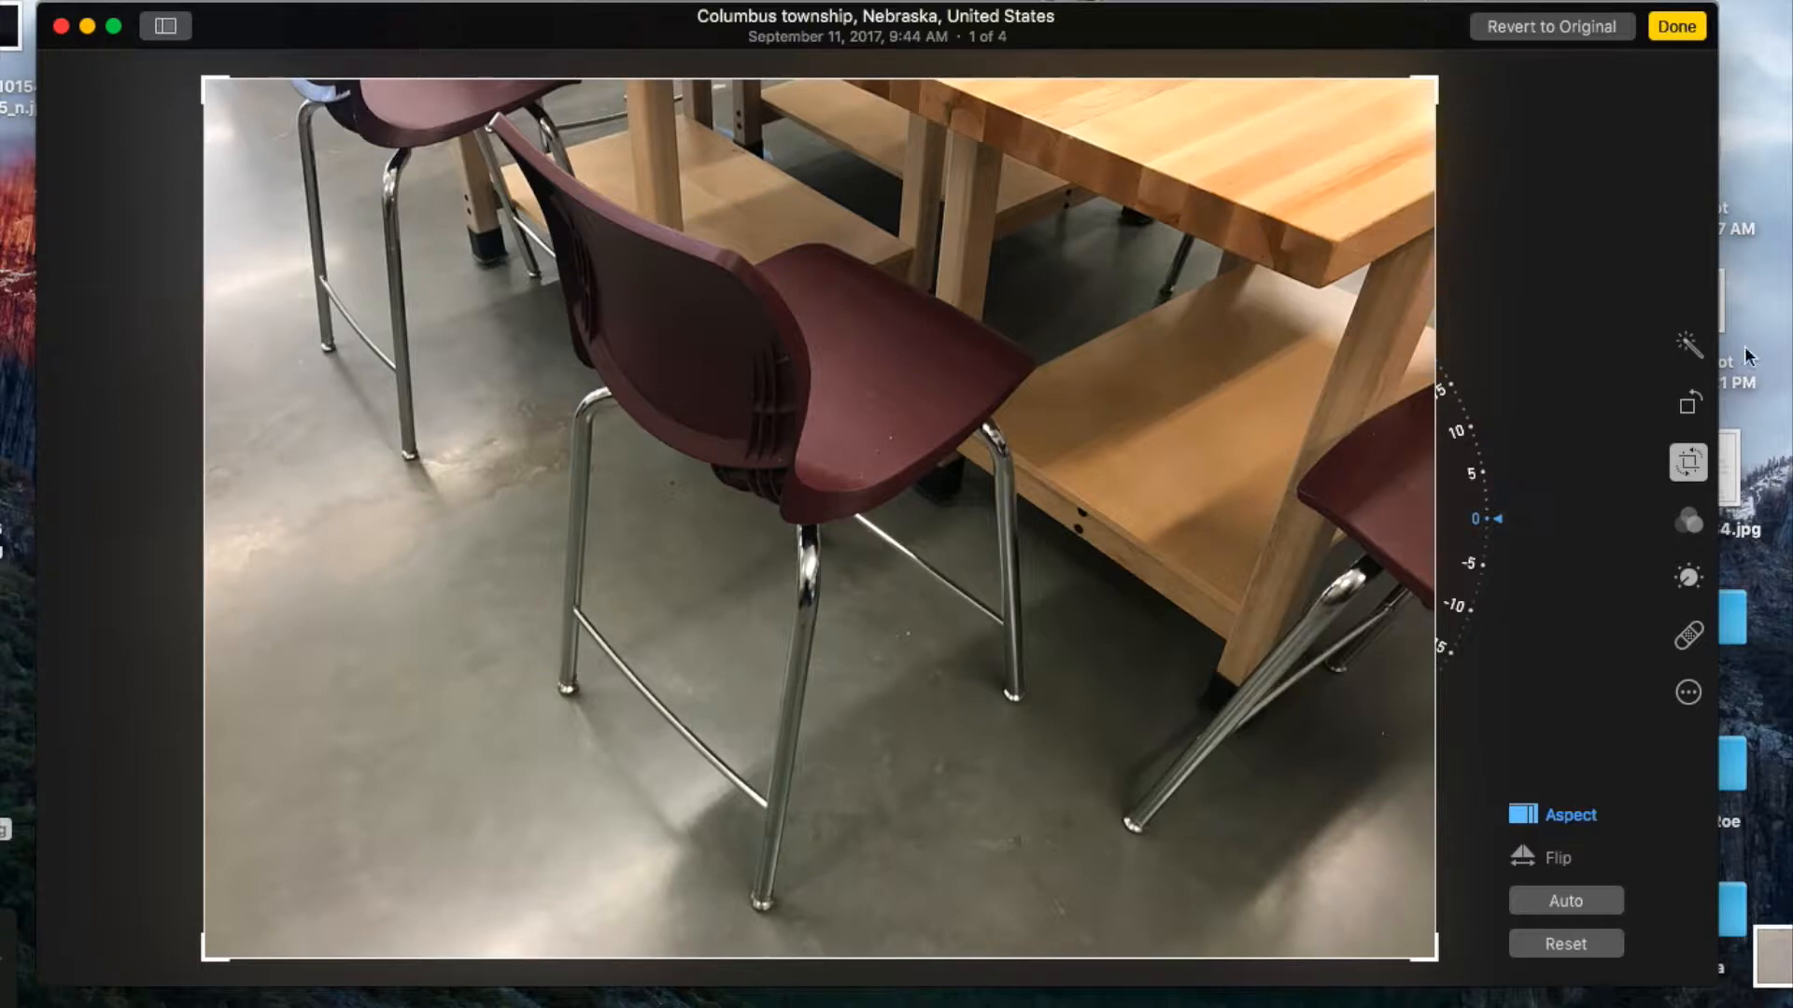
click(1688, 464)
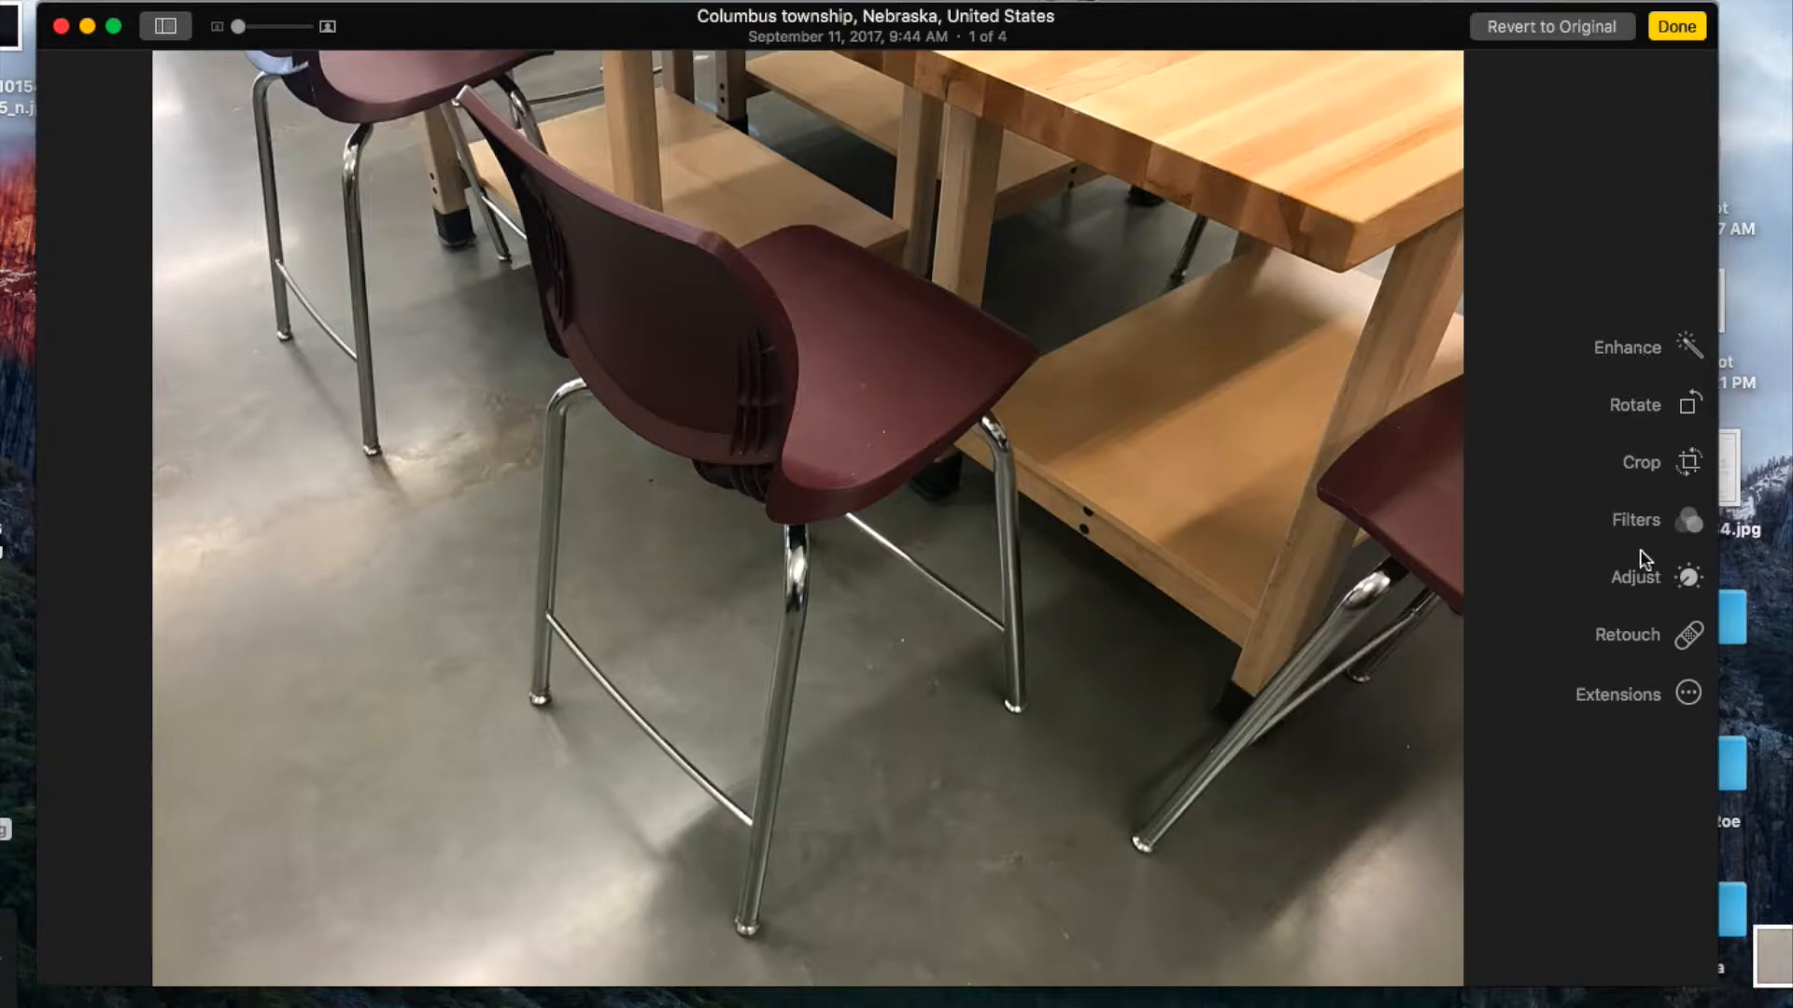
Open the photo's adjustments and show the individual Light settings.
click(1687, 588)
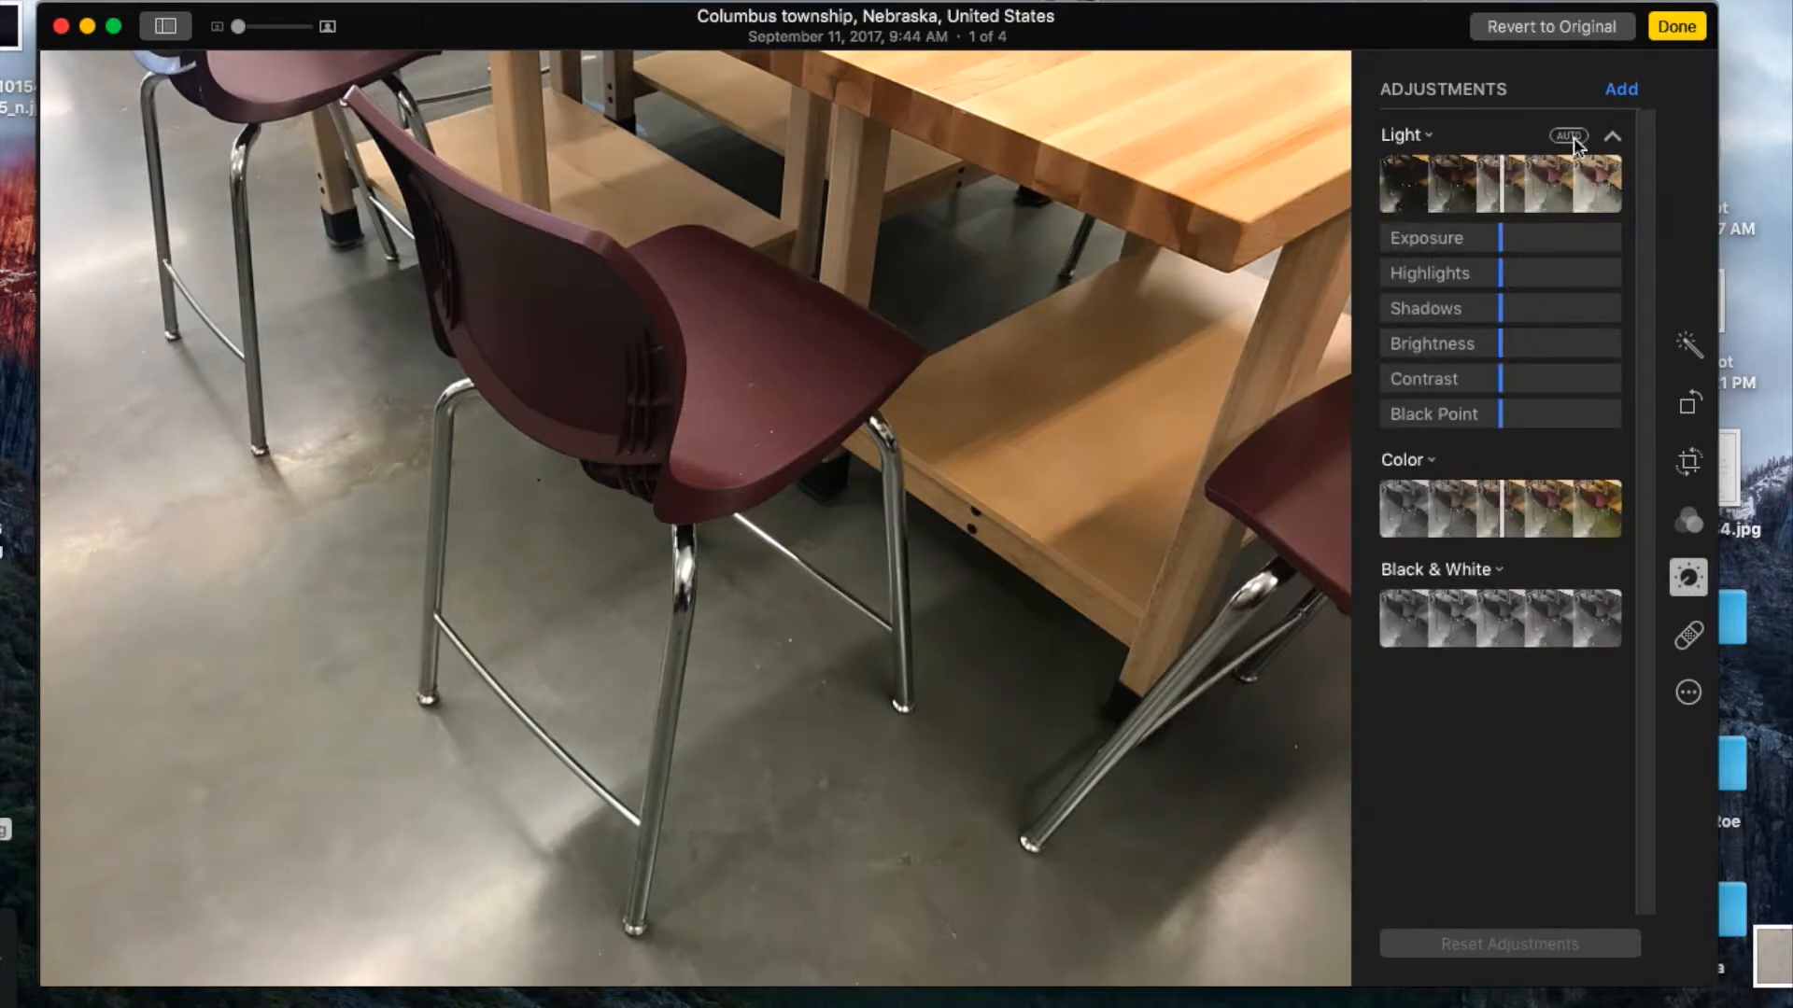
click(1613, 137)
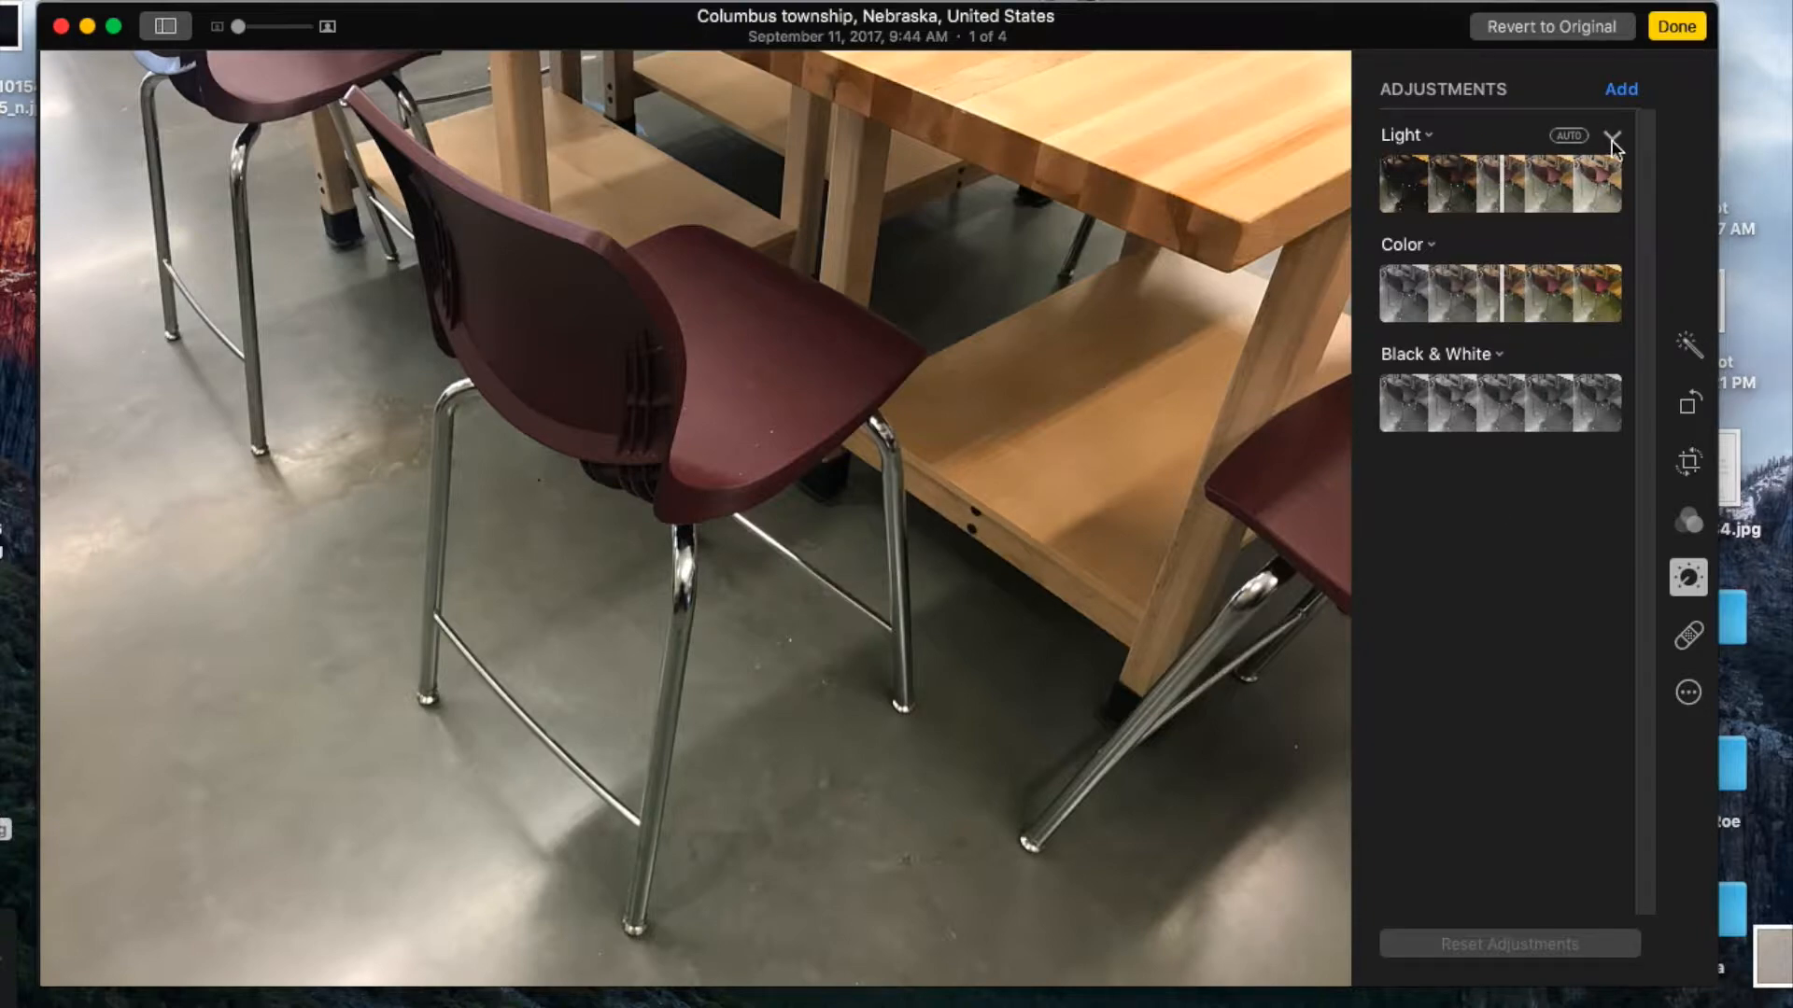
click(1613, 139)
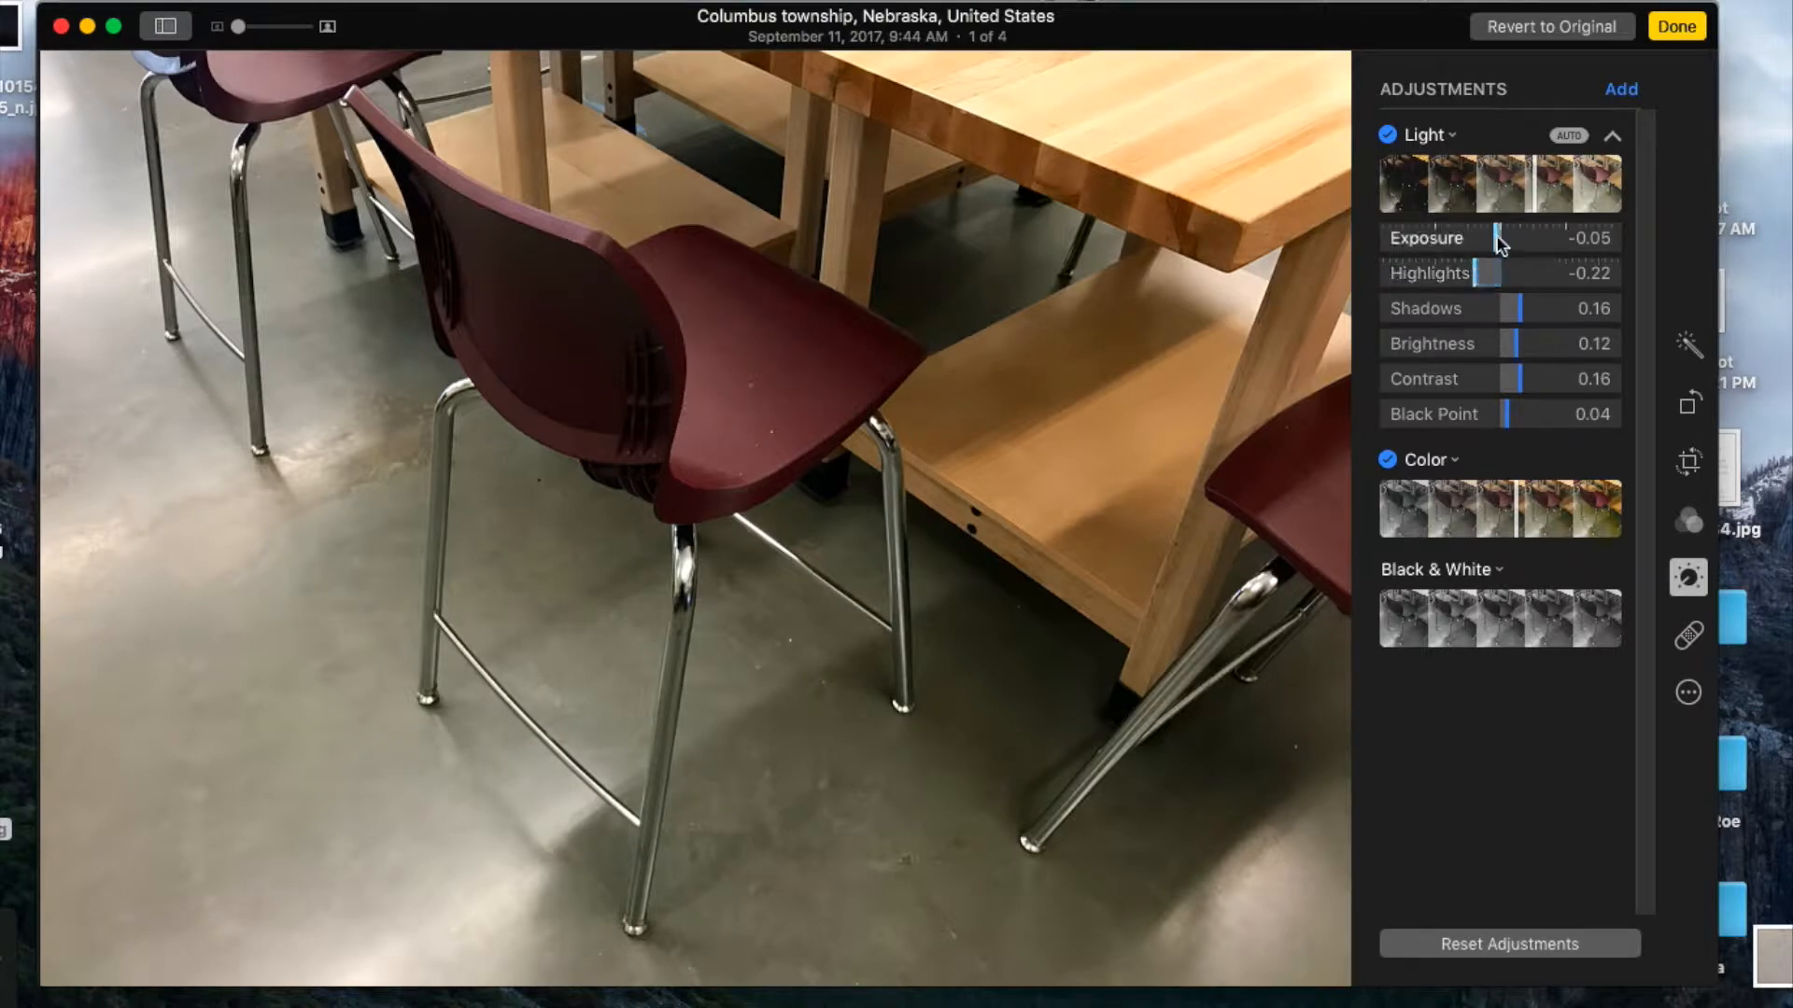
Reset all light and color adjustments on the photo, keeping the adjustment tools open.
drag(1510, 293, 1518, 326)
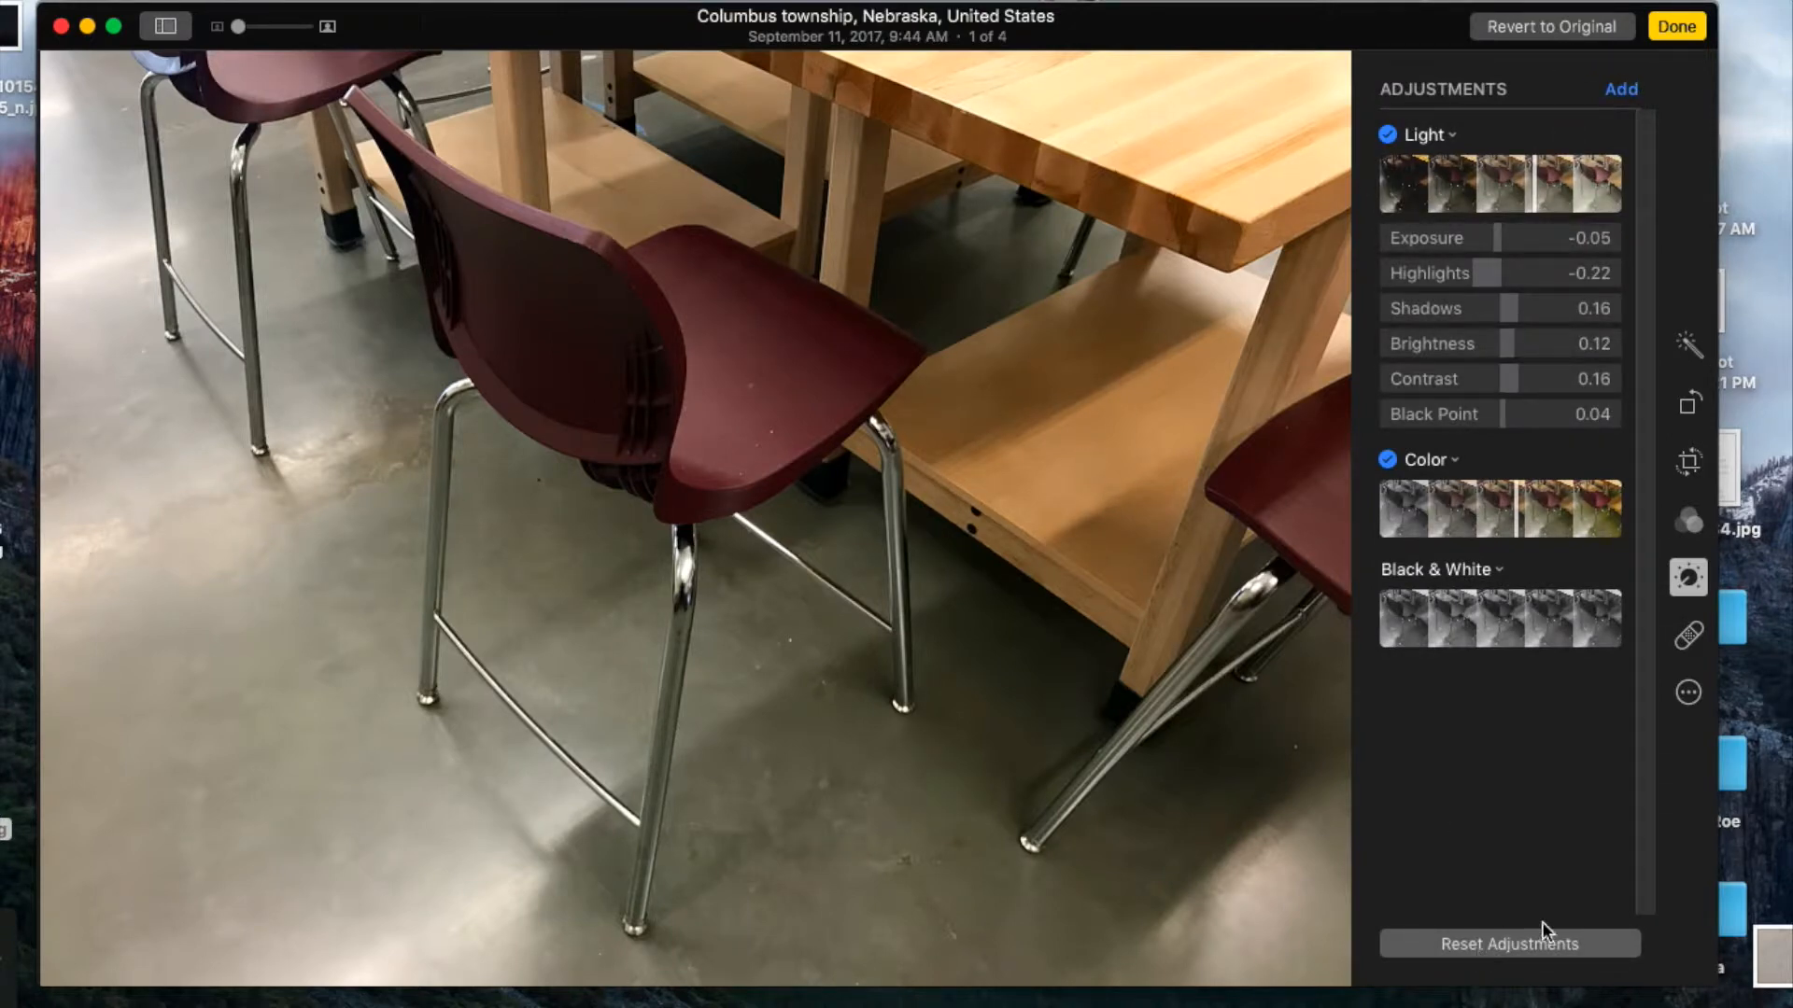
click(1503, 945)
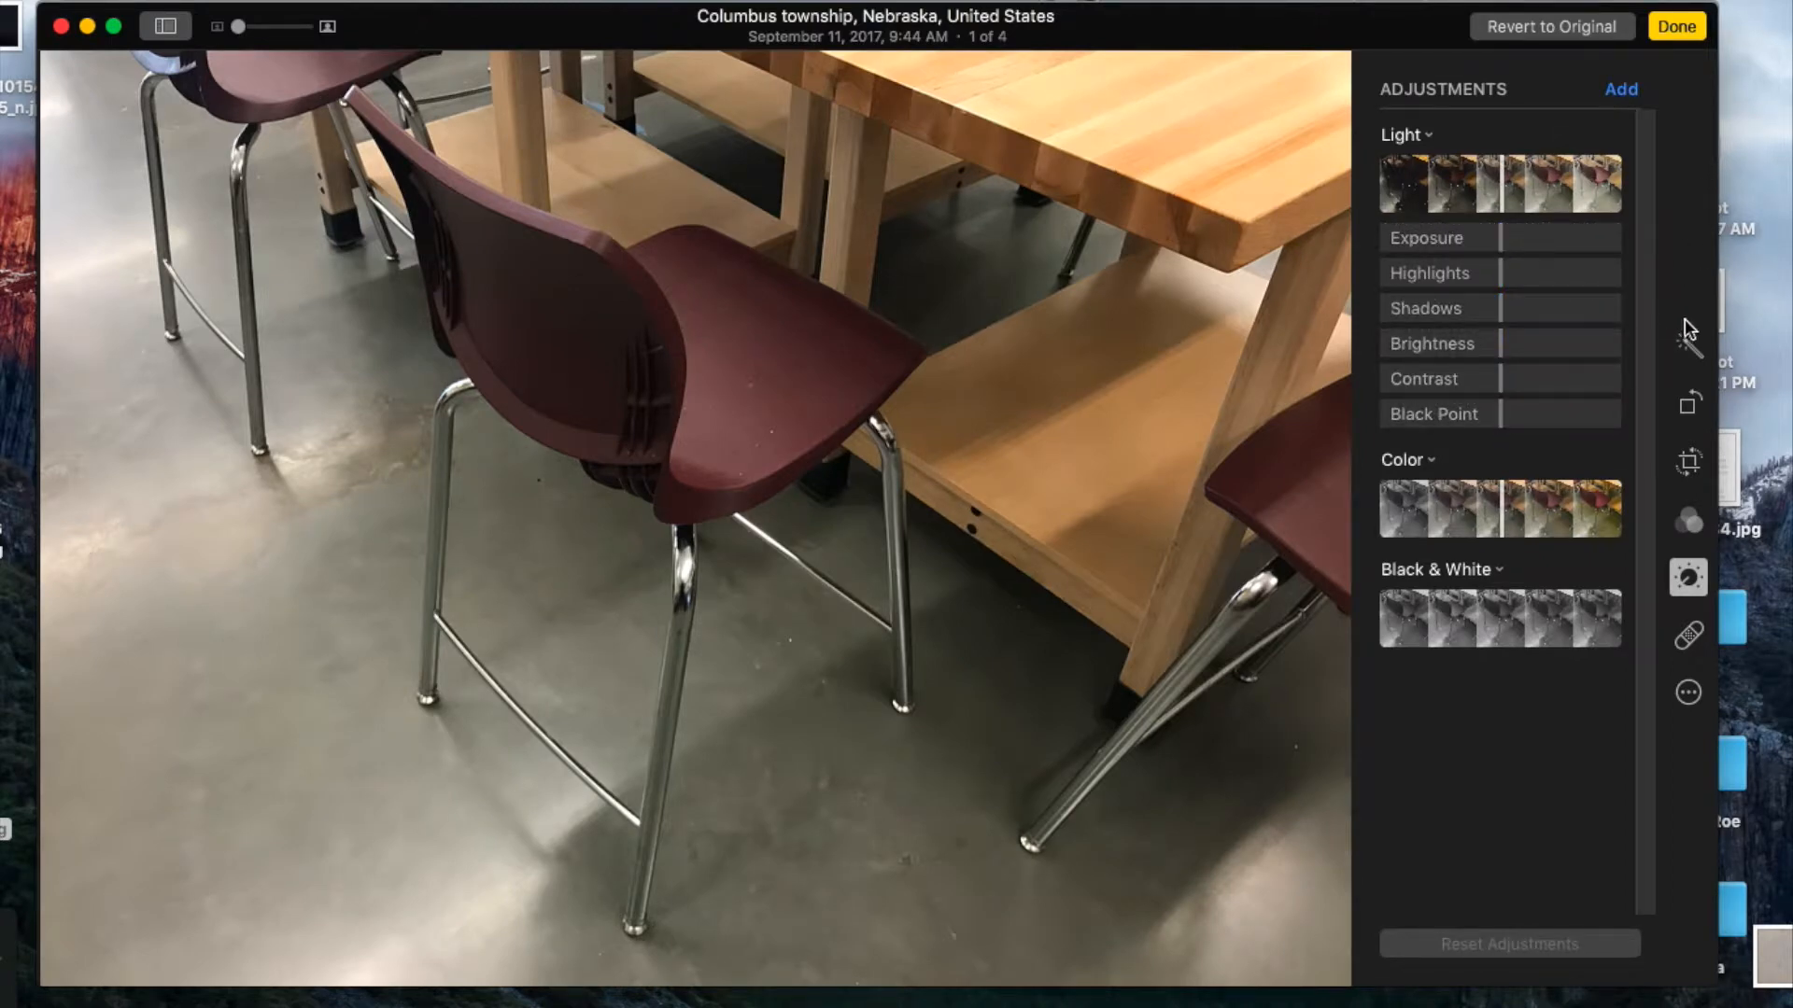
click(1689, 577)
click(1689, 578)
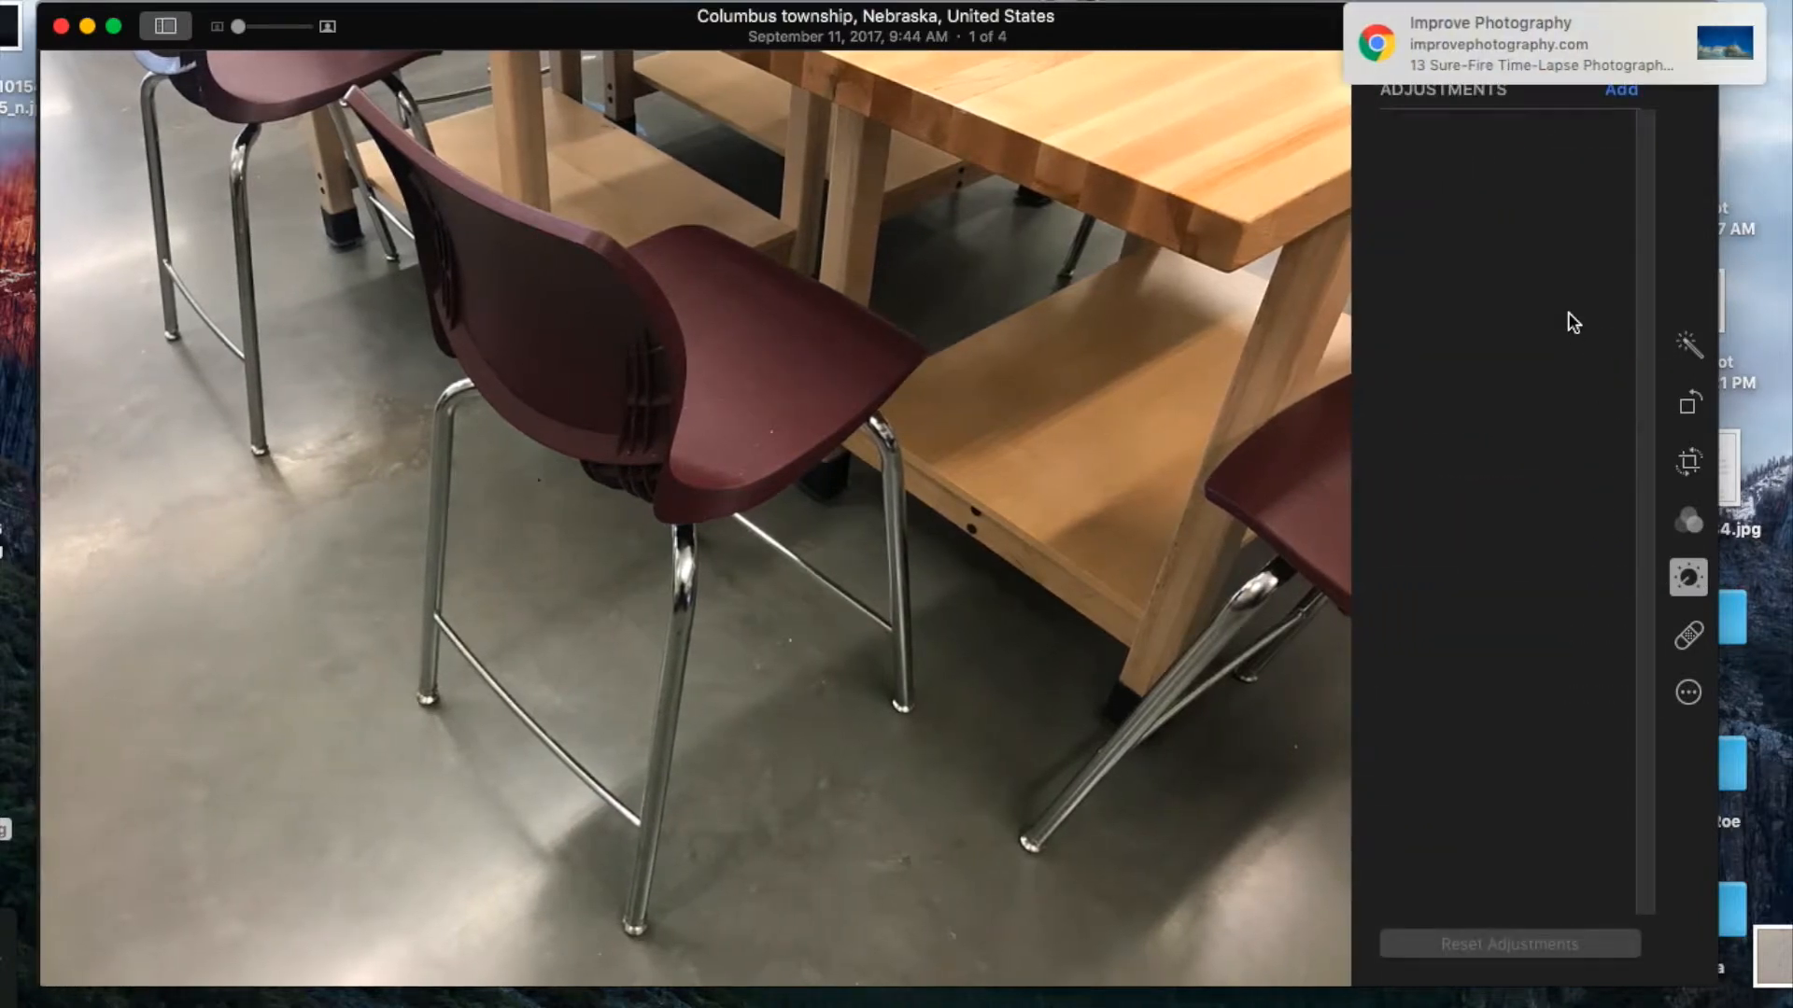
click(1714, 22)
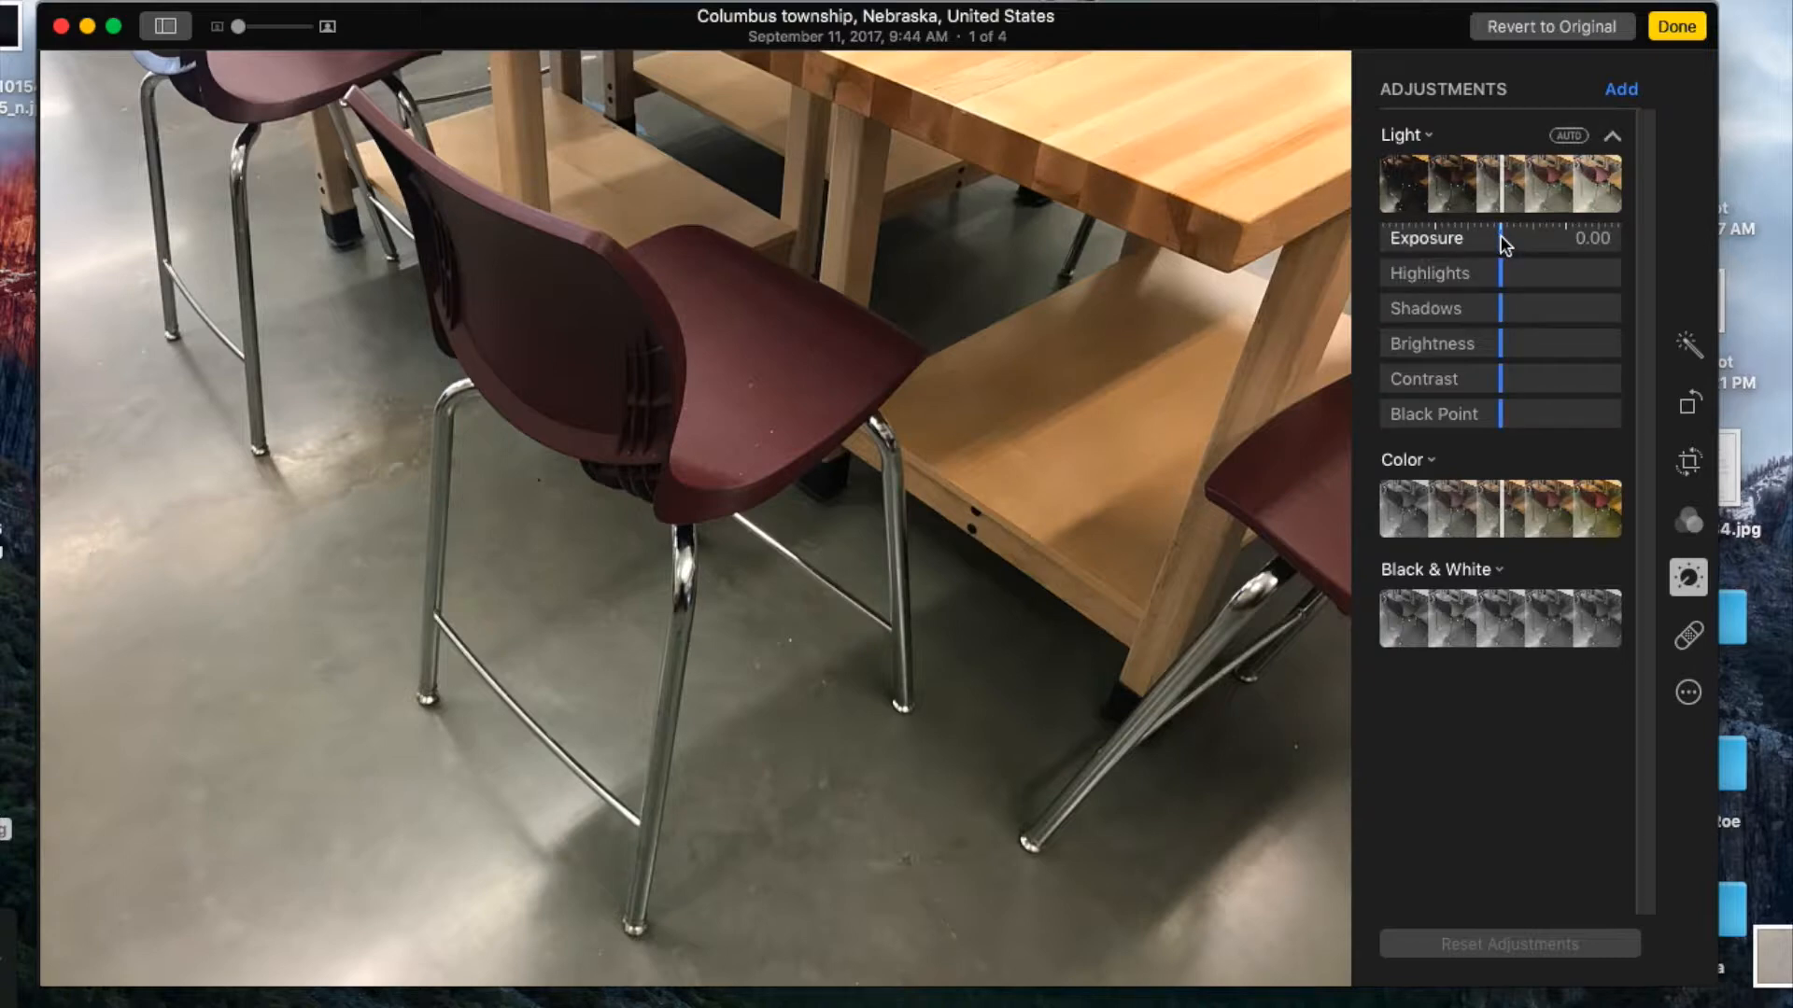
Try darkening the photo to an Exposure of -0.47 and brightening it to 0.87.
mouse_move(1505, 245)
mouse_down()
mouse_move(1620, 254)
mouse_move(1501, 245)
mouse_move(1374, 271)
mouse_move(1504, 265)
mouse_up()
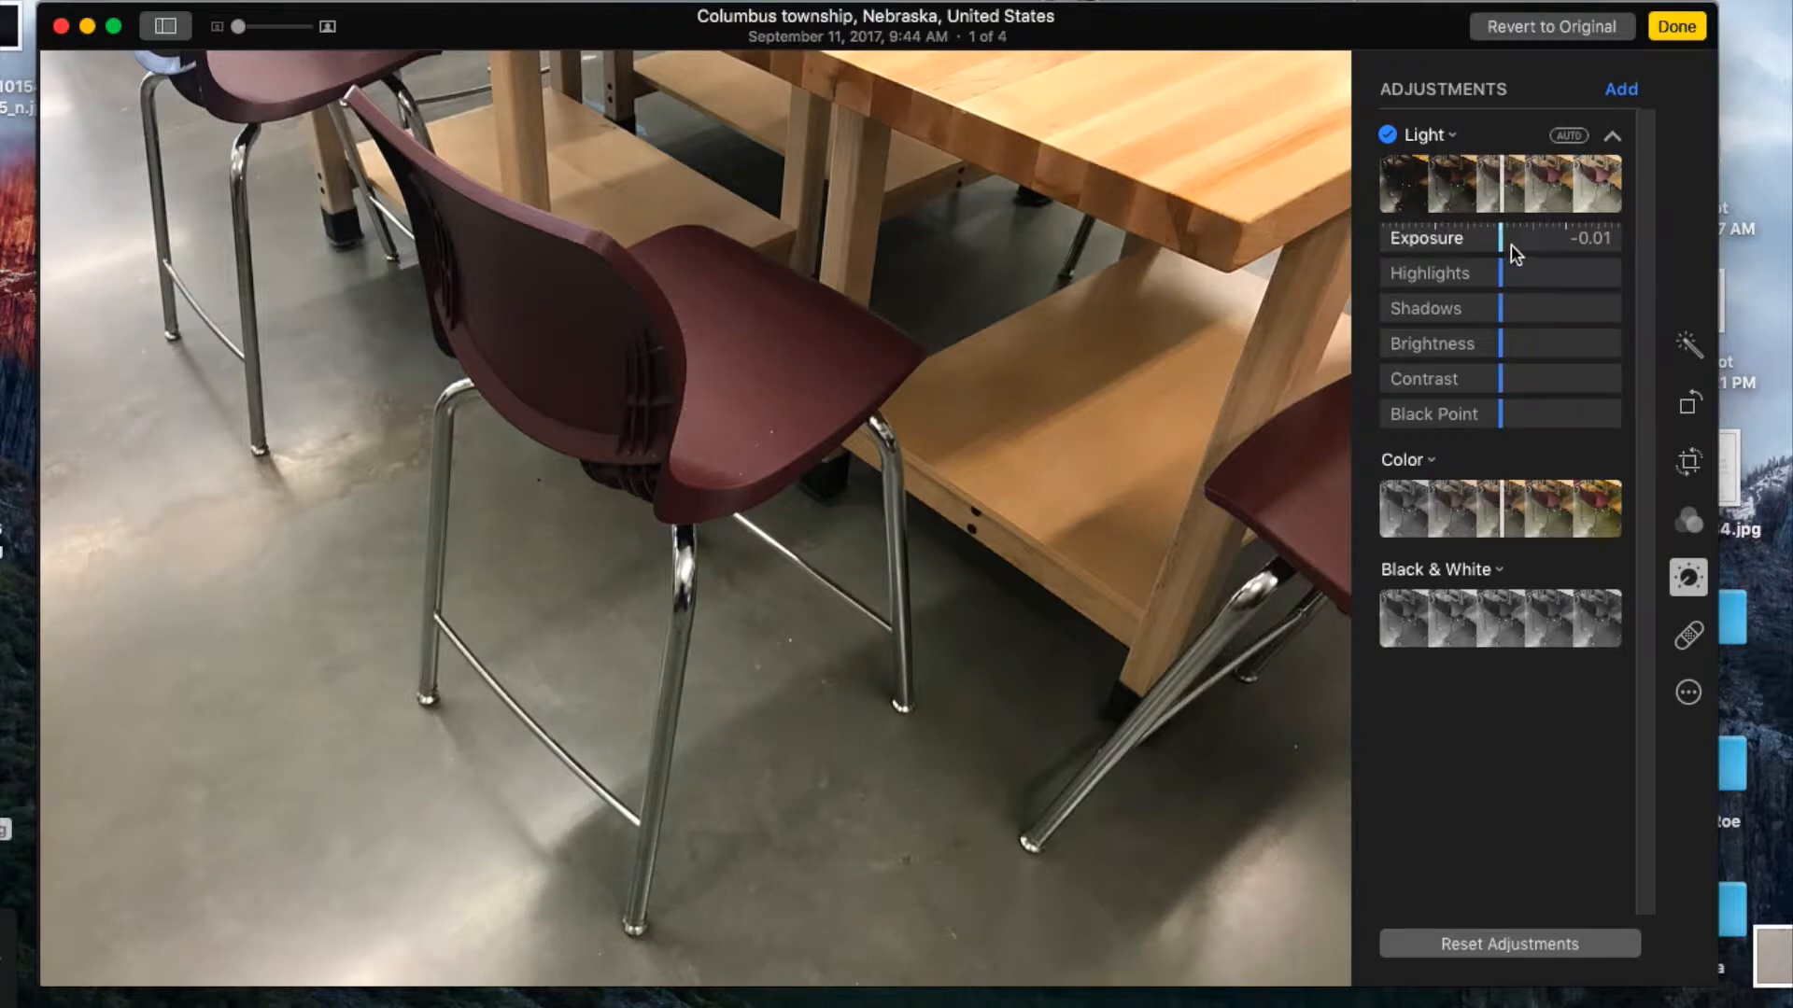
mouse_move(1504, 244)
mouse_down()
mouse_move(1615, 250)
mouse_move(1504, 241)
mouse_up()
drag(1488, 232, 1446, 254)
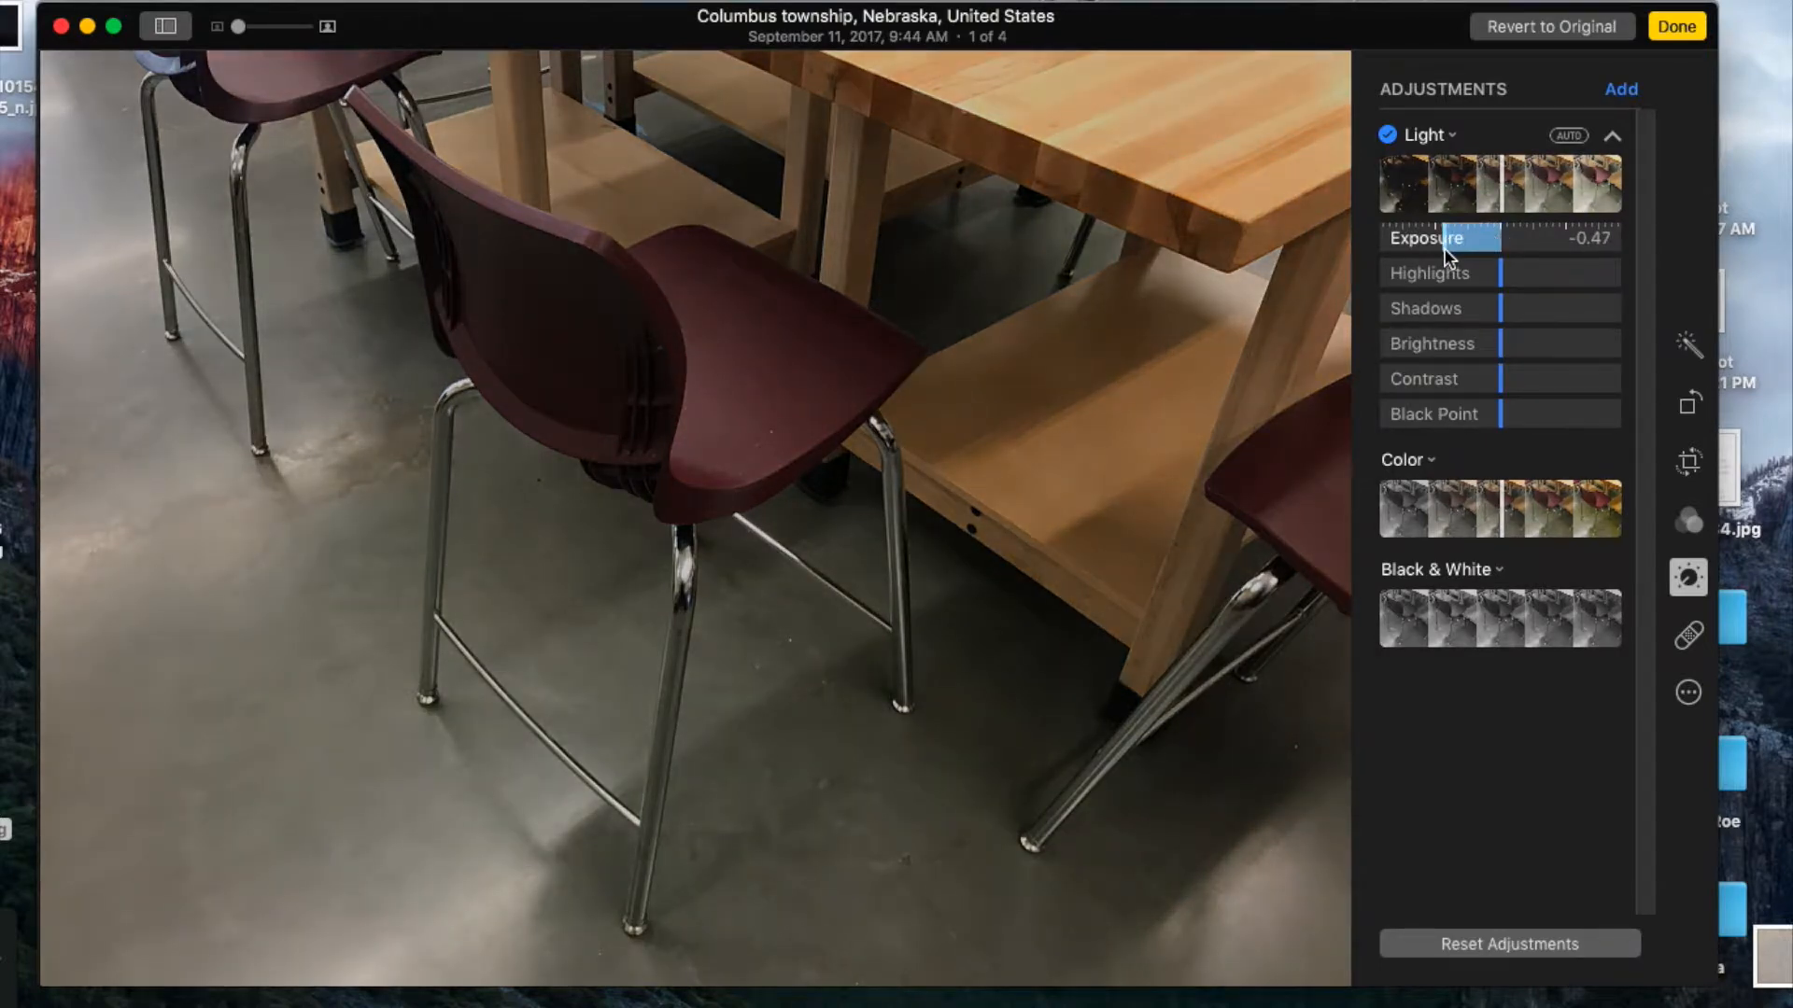
drag(1445, 250, 1608, 250)
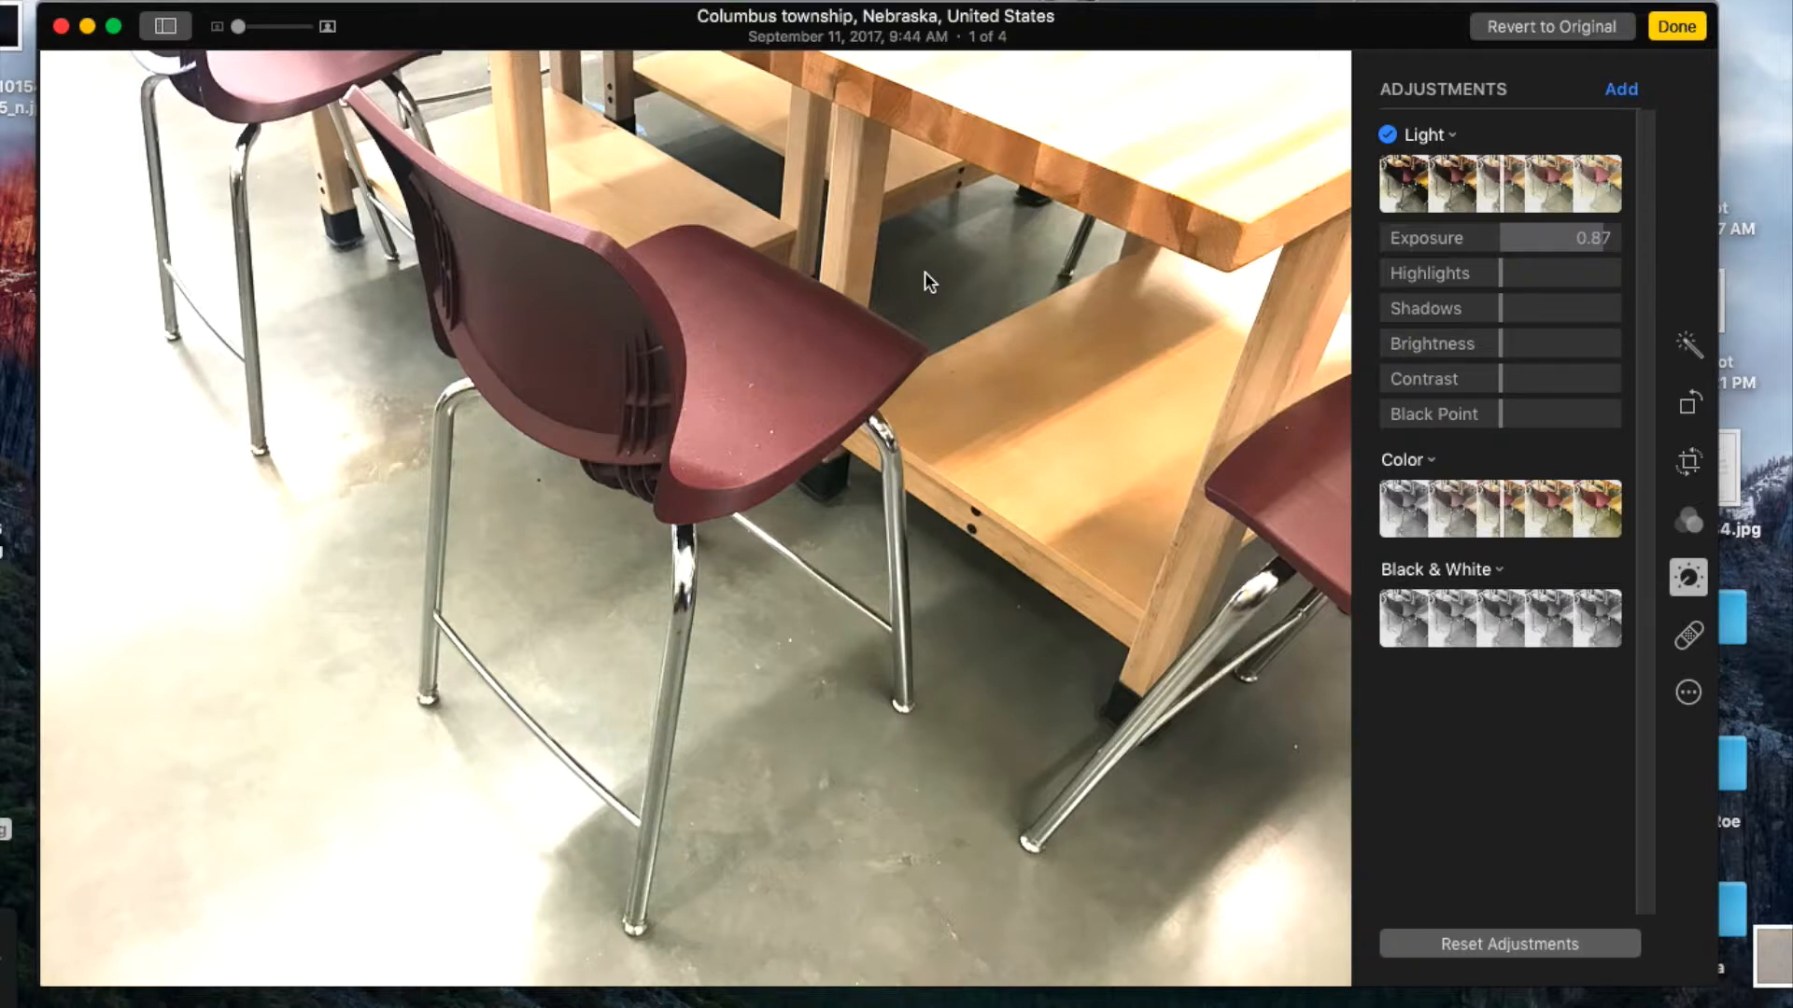
Compare the brightened photo with the original several times and reset the exposure change.
key(m)
key(m)
key(m)
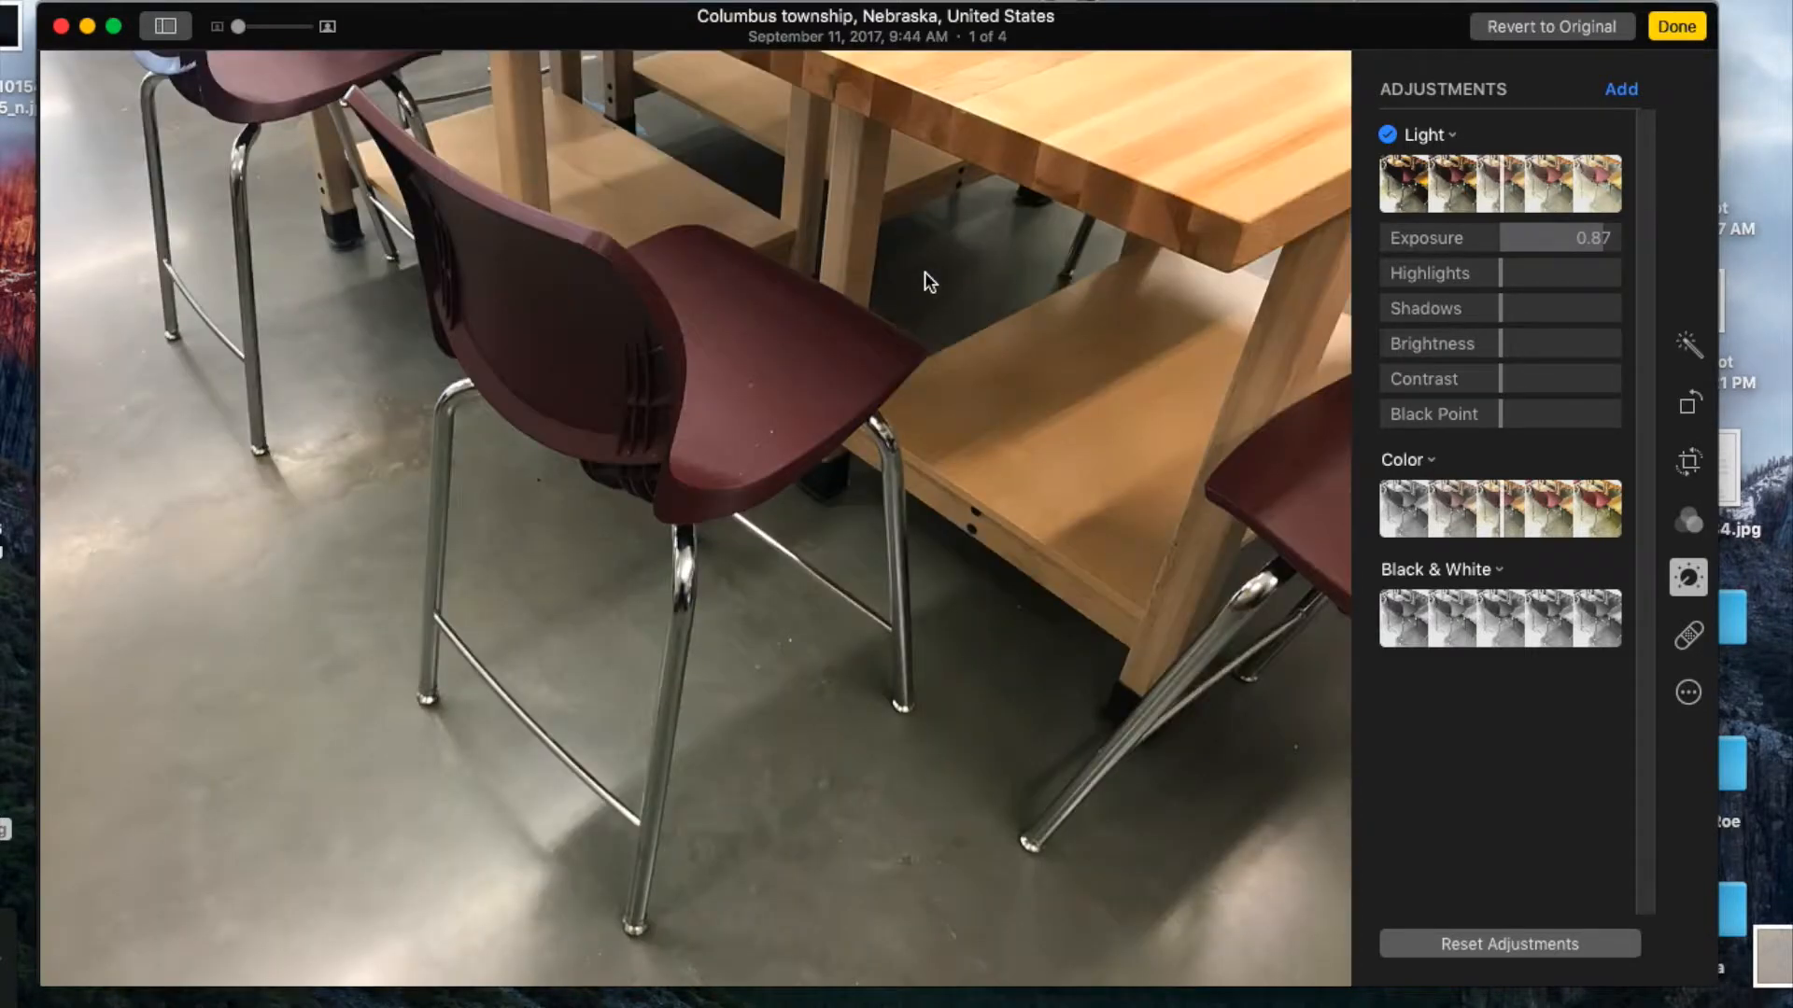
key(m)
key(m)
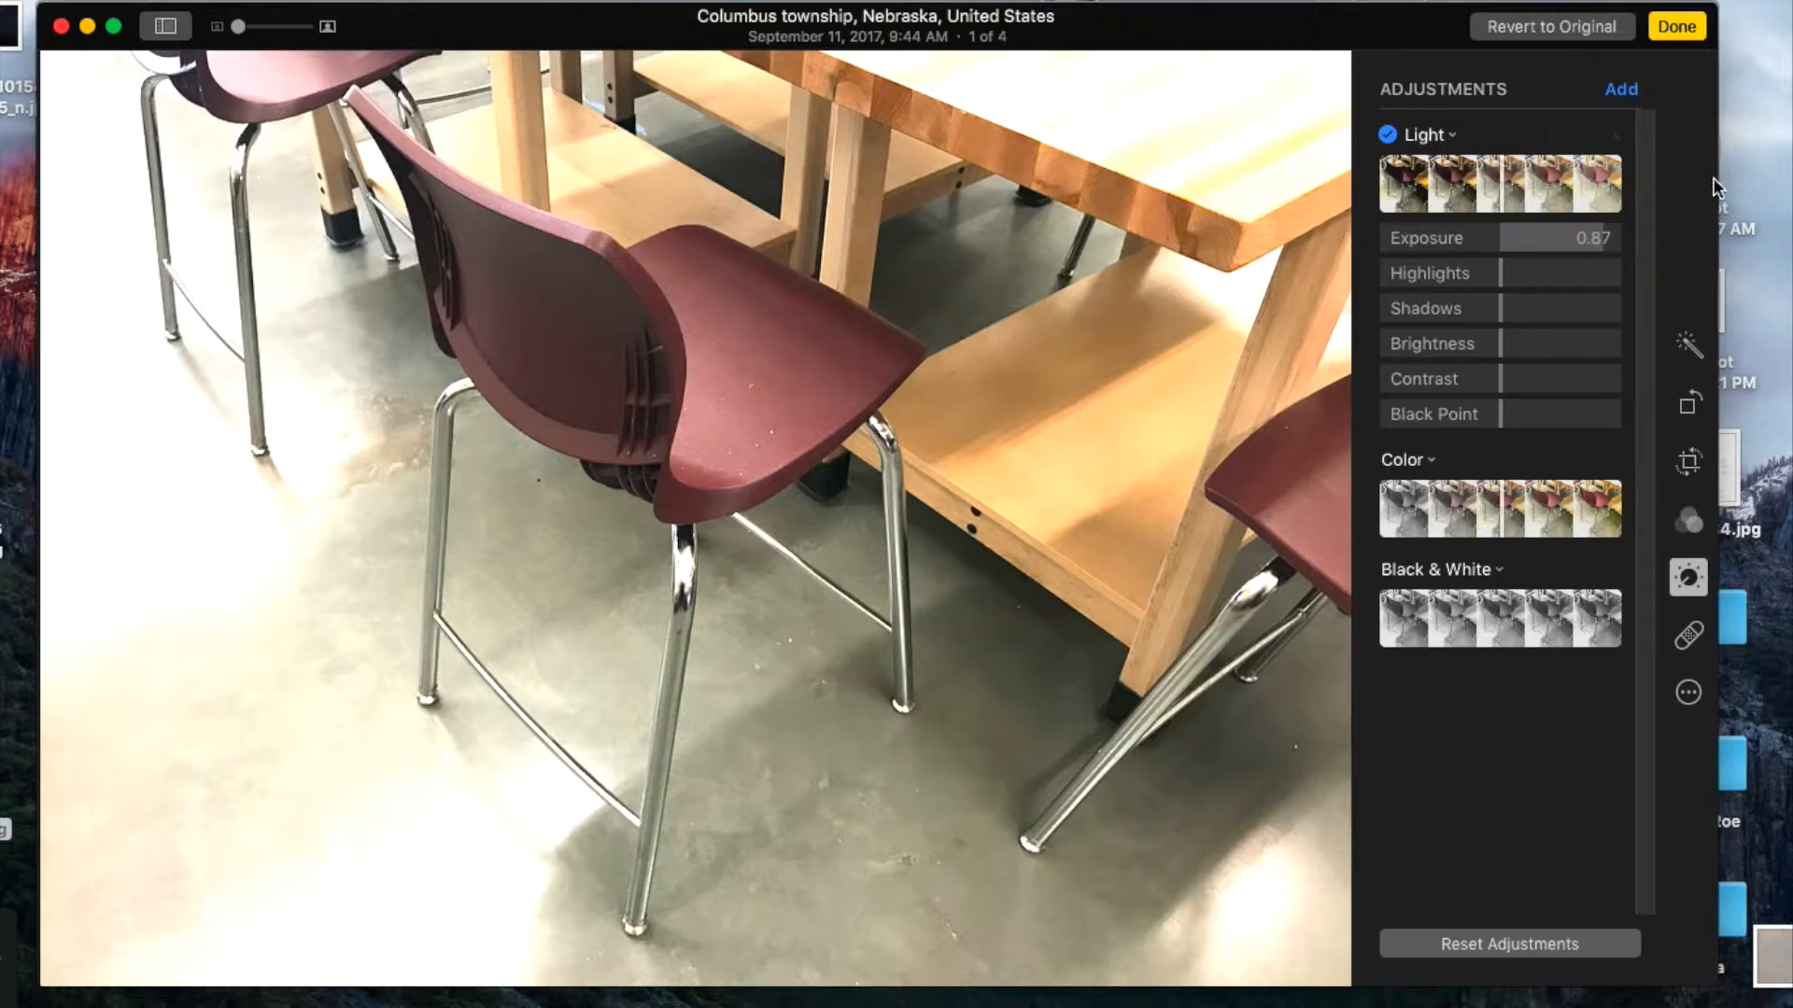
drag(1600, 240, 1505, 256)
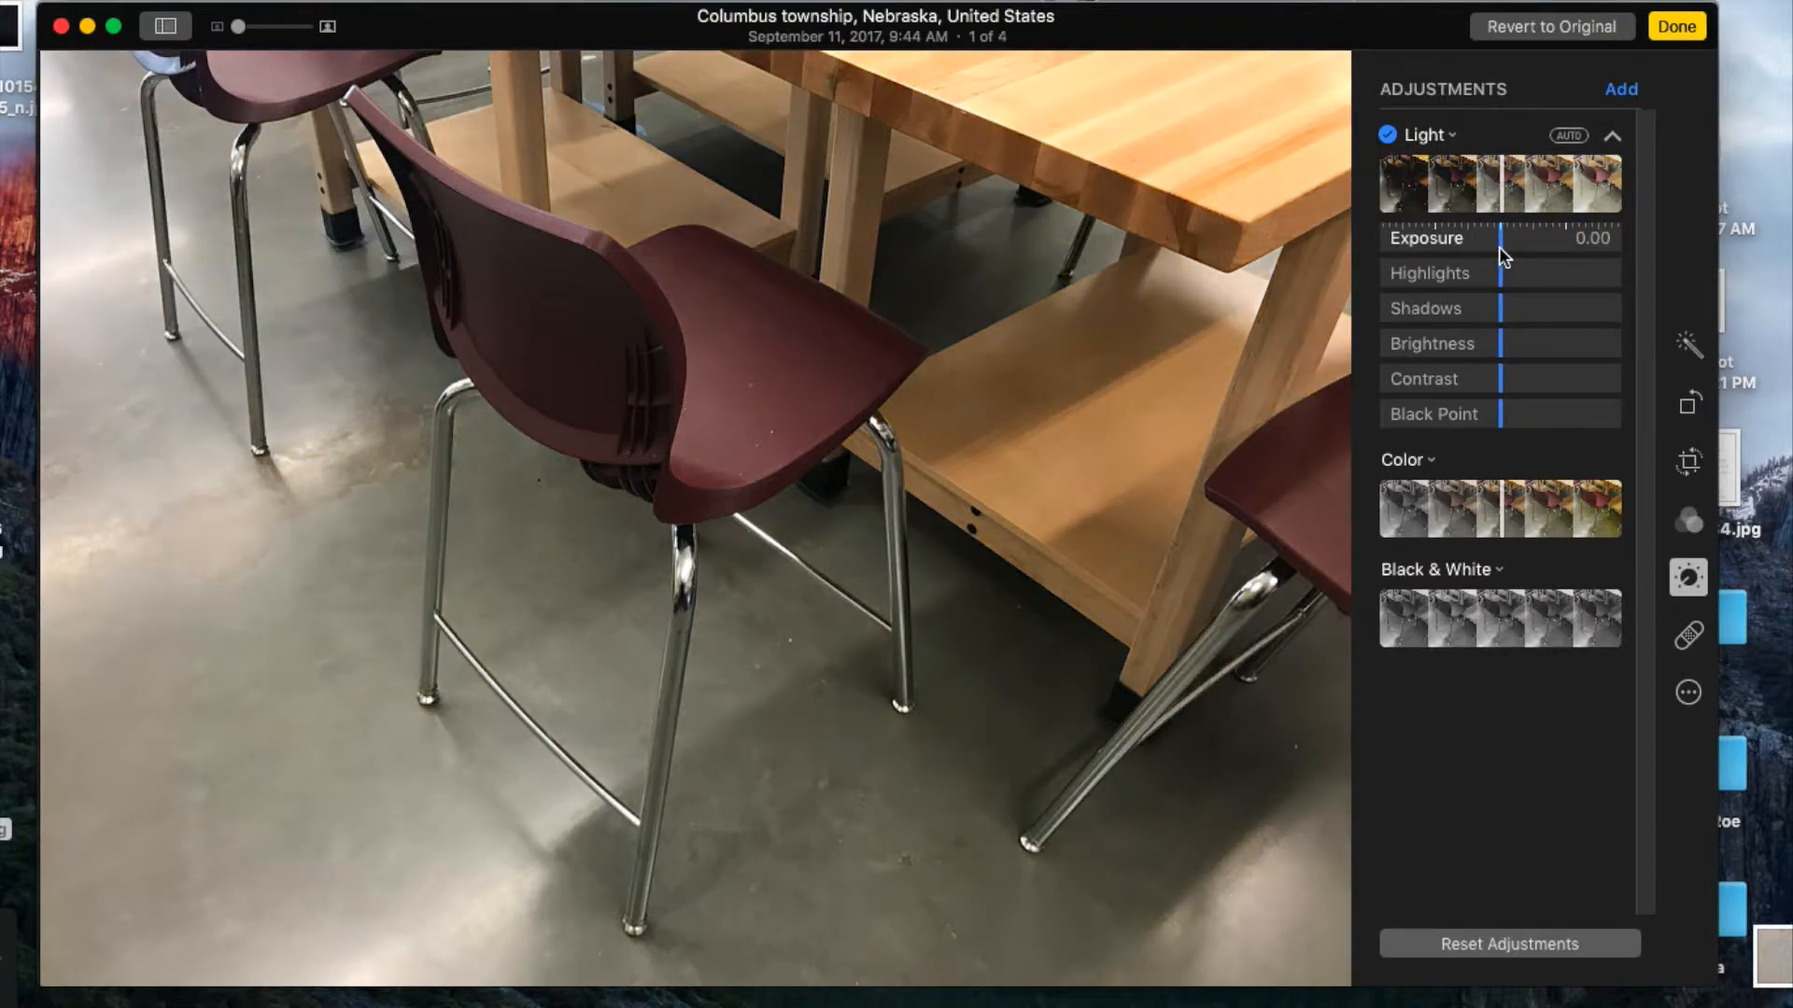
click(1476, 942)
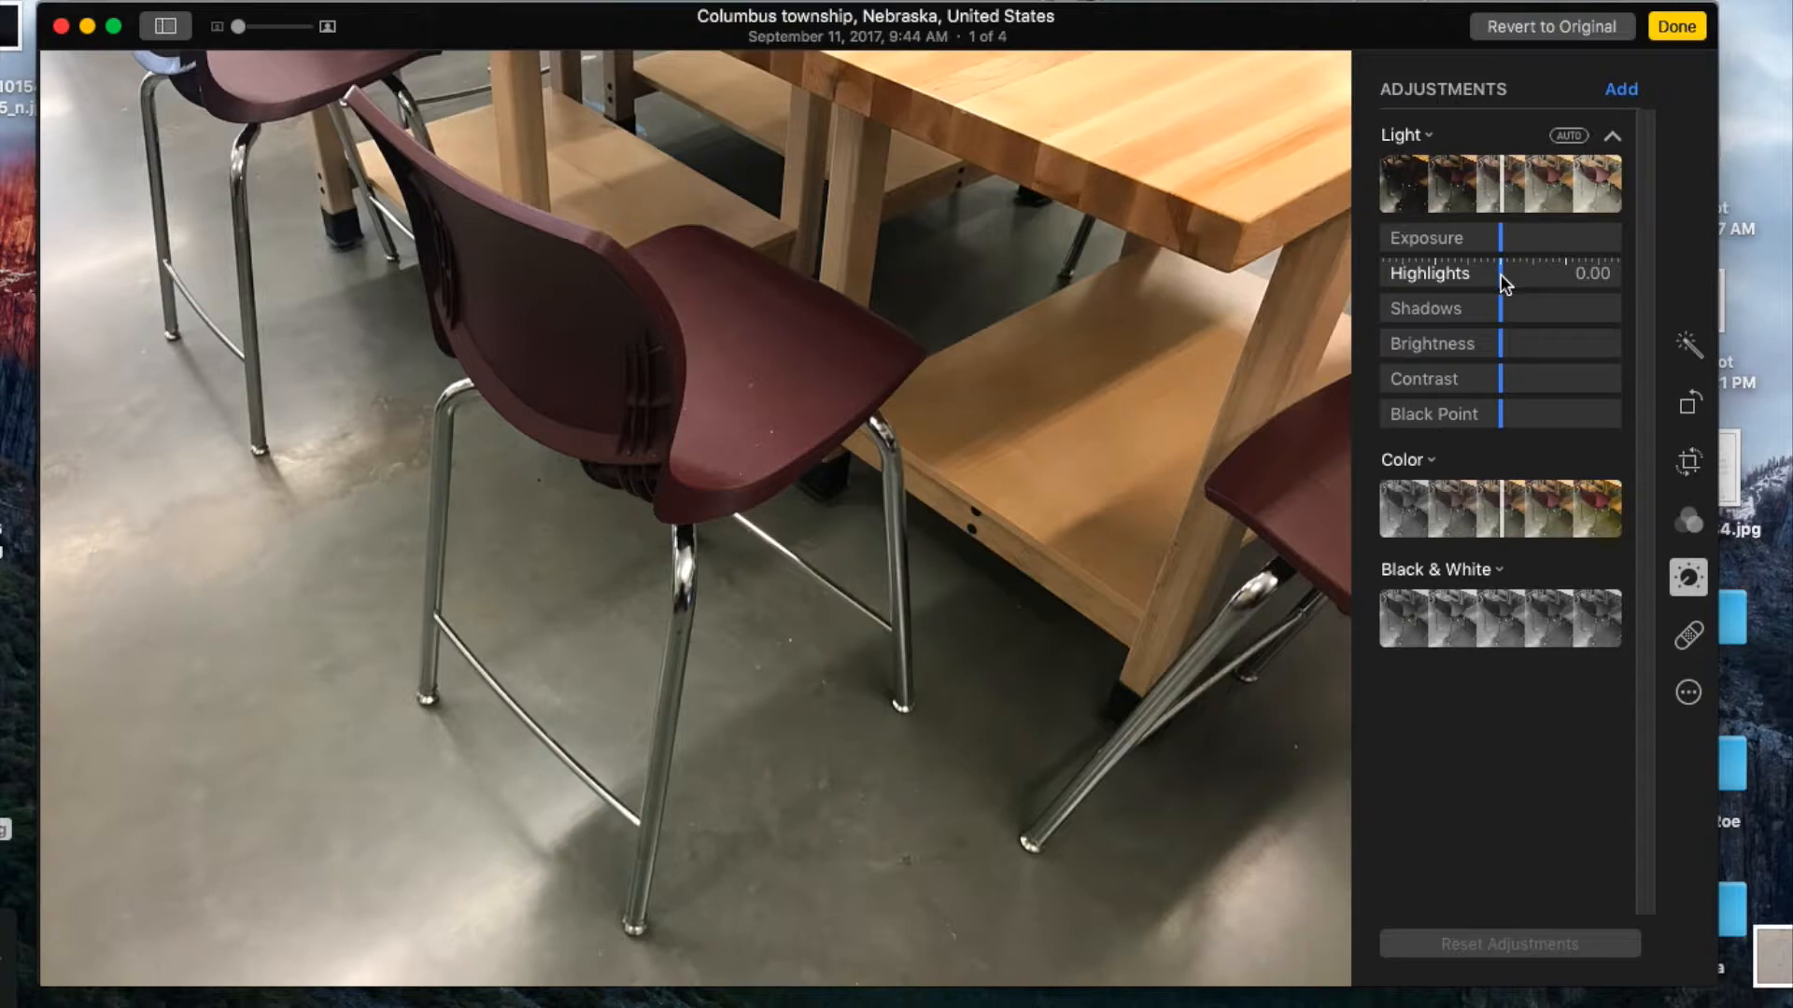
Try the Highlights adjustment and a Shadows value of 0.39, resetting the adjustments after each.
mouse_move(1500, 278)
mouse_down()
mouse_move(1645, 271)
mouse_move(1357, 328)
mouse_move(1498, 305)
mouse_up()
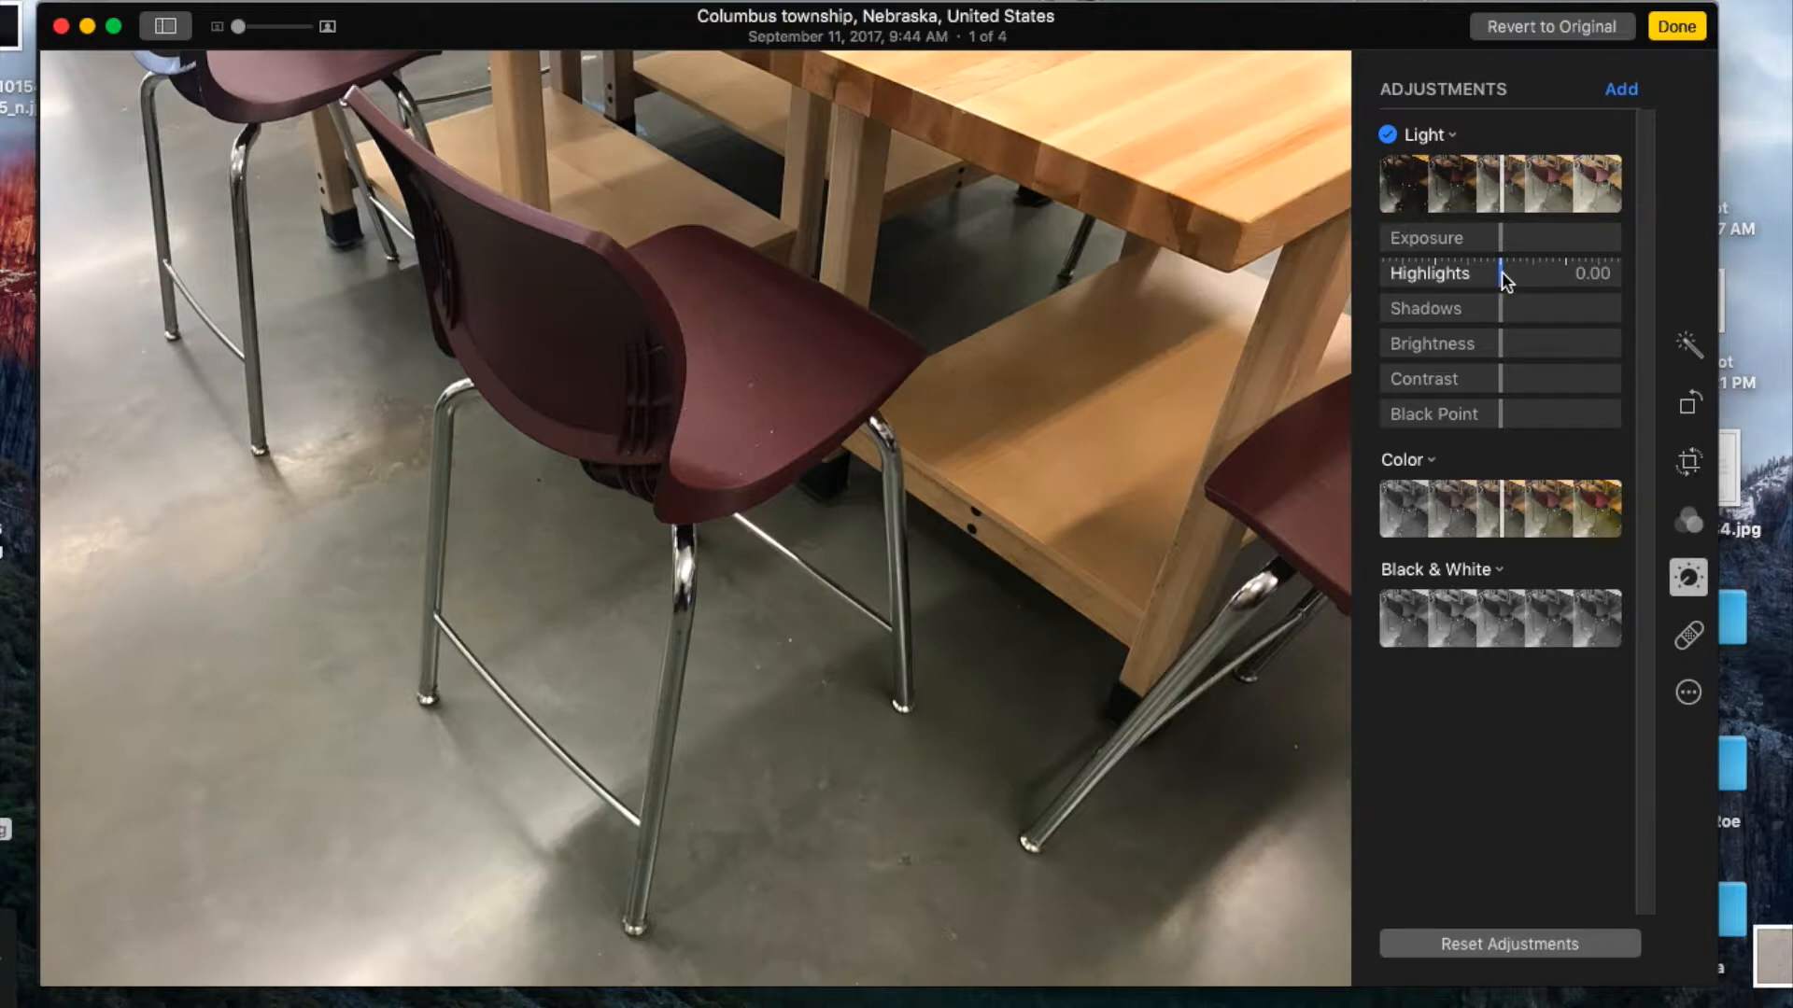
mouse_move(1501, 272)
mouse_down()
mouse_move(1610, 276)
mouse_move(1420, 273)
mouse_move(1316, 297)
mouse_move(1608, 308)
mouse_move(1363, 313)
mouse_move(1509, 291)
mouse_move(1610, 310)
mouse_move(1337, 315)
mouse_move(1605, 329)
mouse_move(1453, 280)
mouse_move(1327, 293)
mouse_move(1651, 290)
mouse_move(1445, 256)
mouse_move(1374, 278)
mouse_move(1515, 278)
mouse_up()
click(1498, 936)
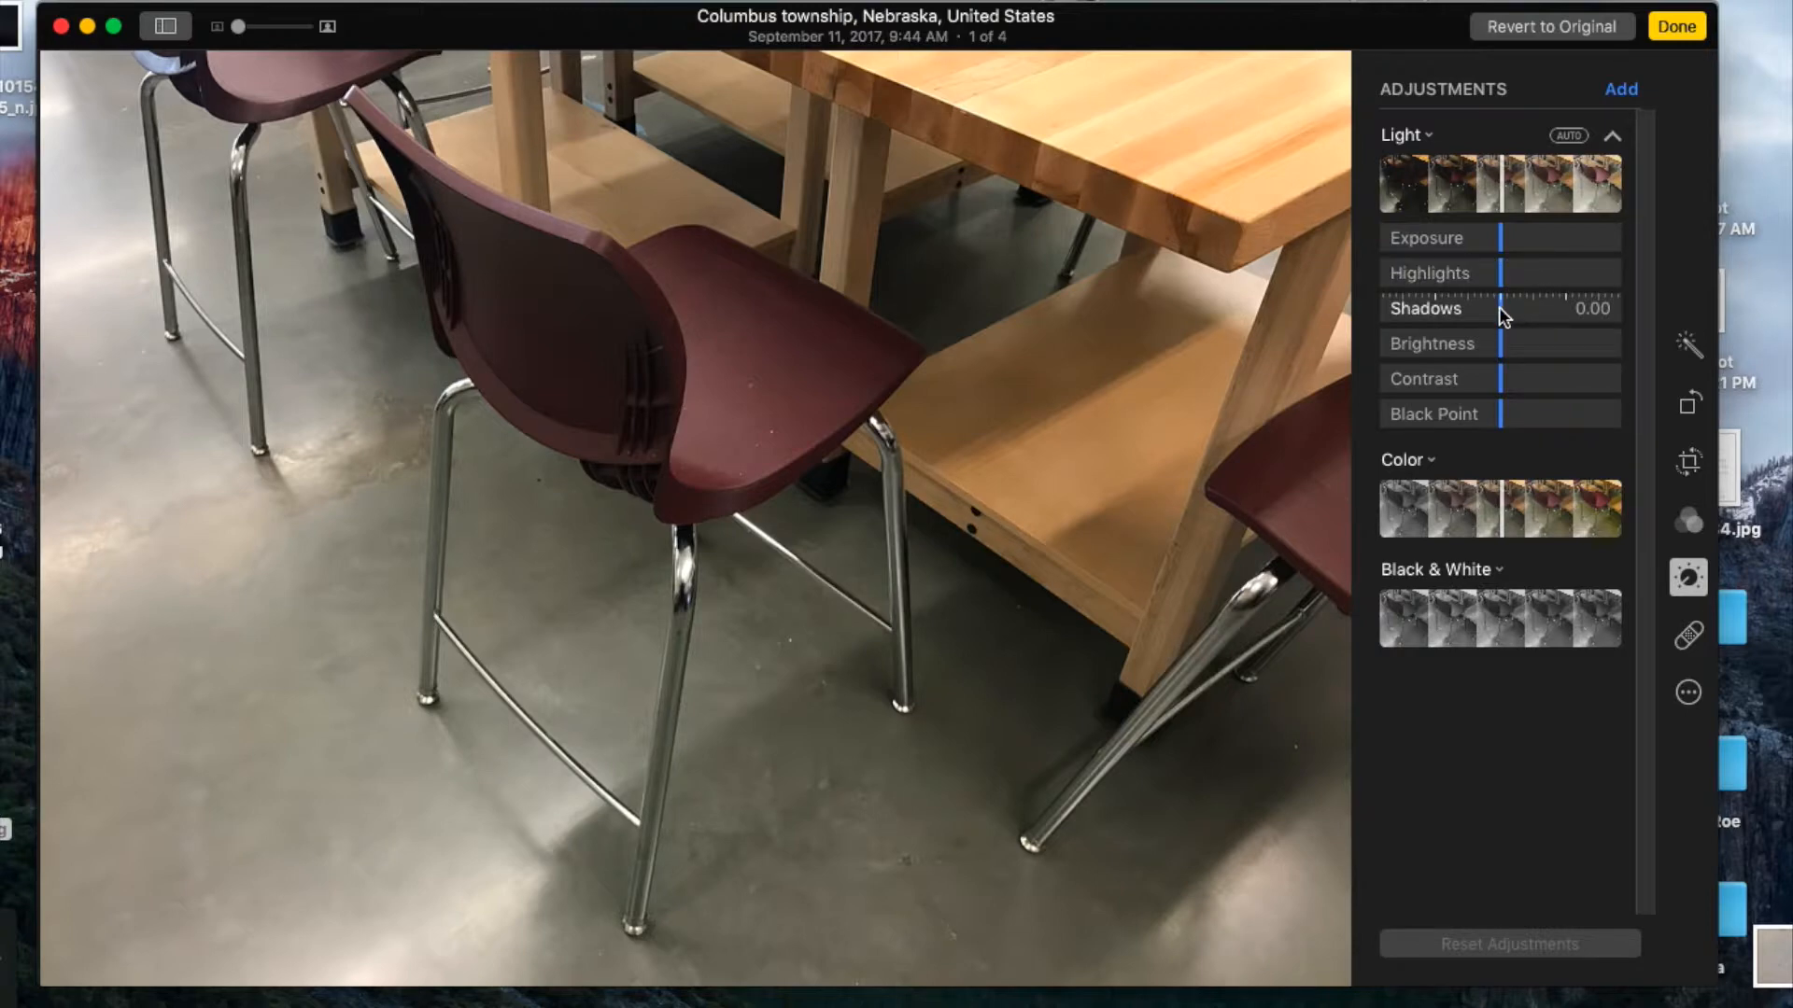
drag(1499, 306, 1544, 316)
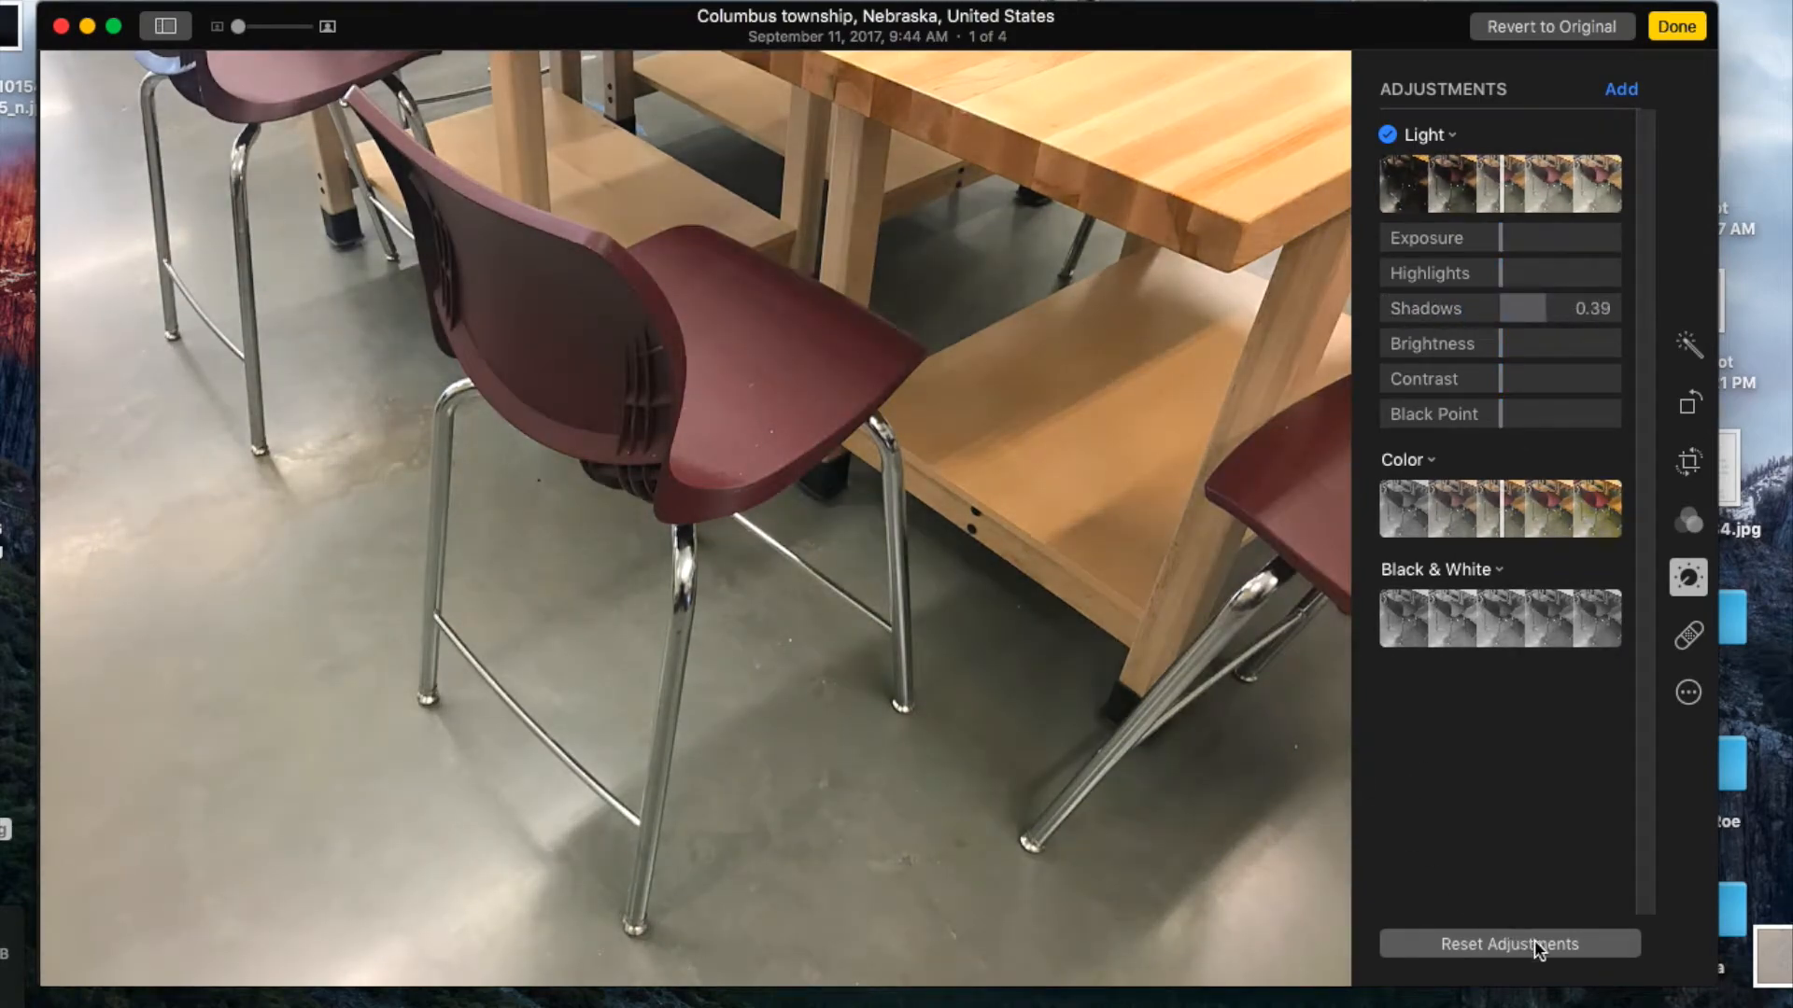
click(1533, 943)
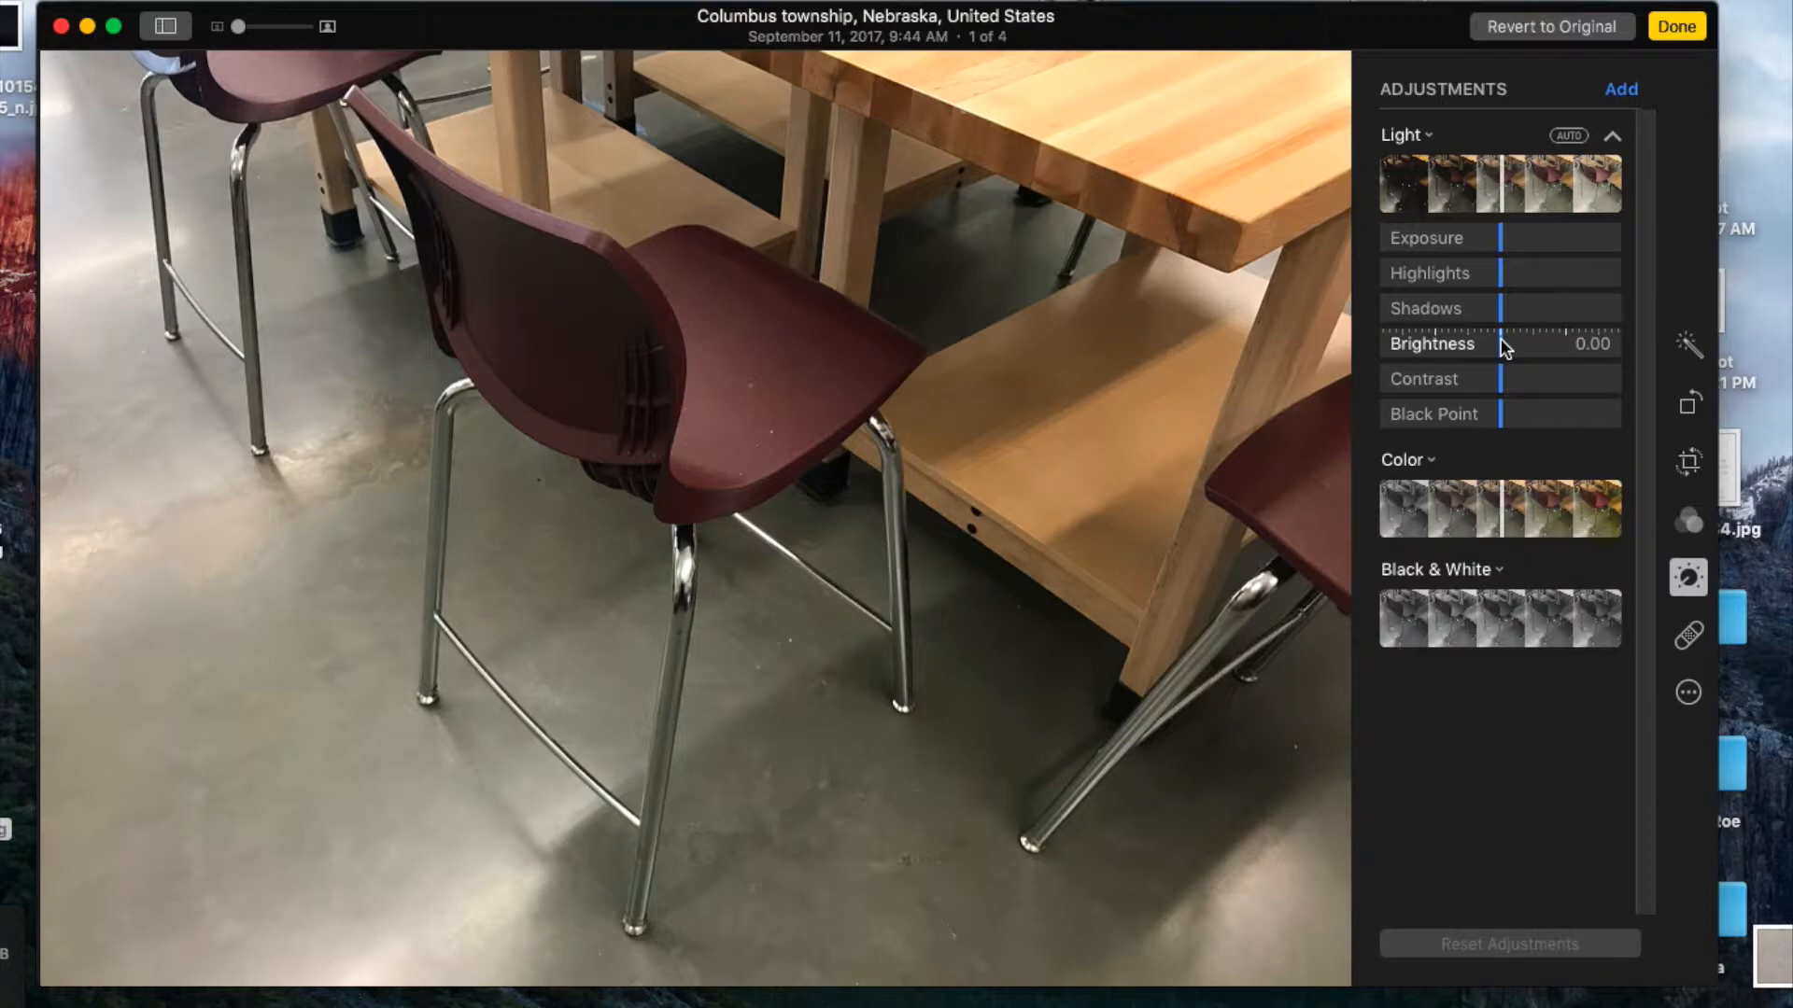
Try a Brightness of 1.00 and an Exposure of 0.49, resetting the adjustments after each.
drag(1503, 347, 1619, 341)
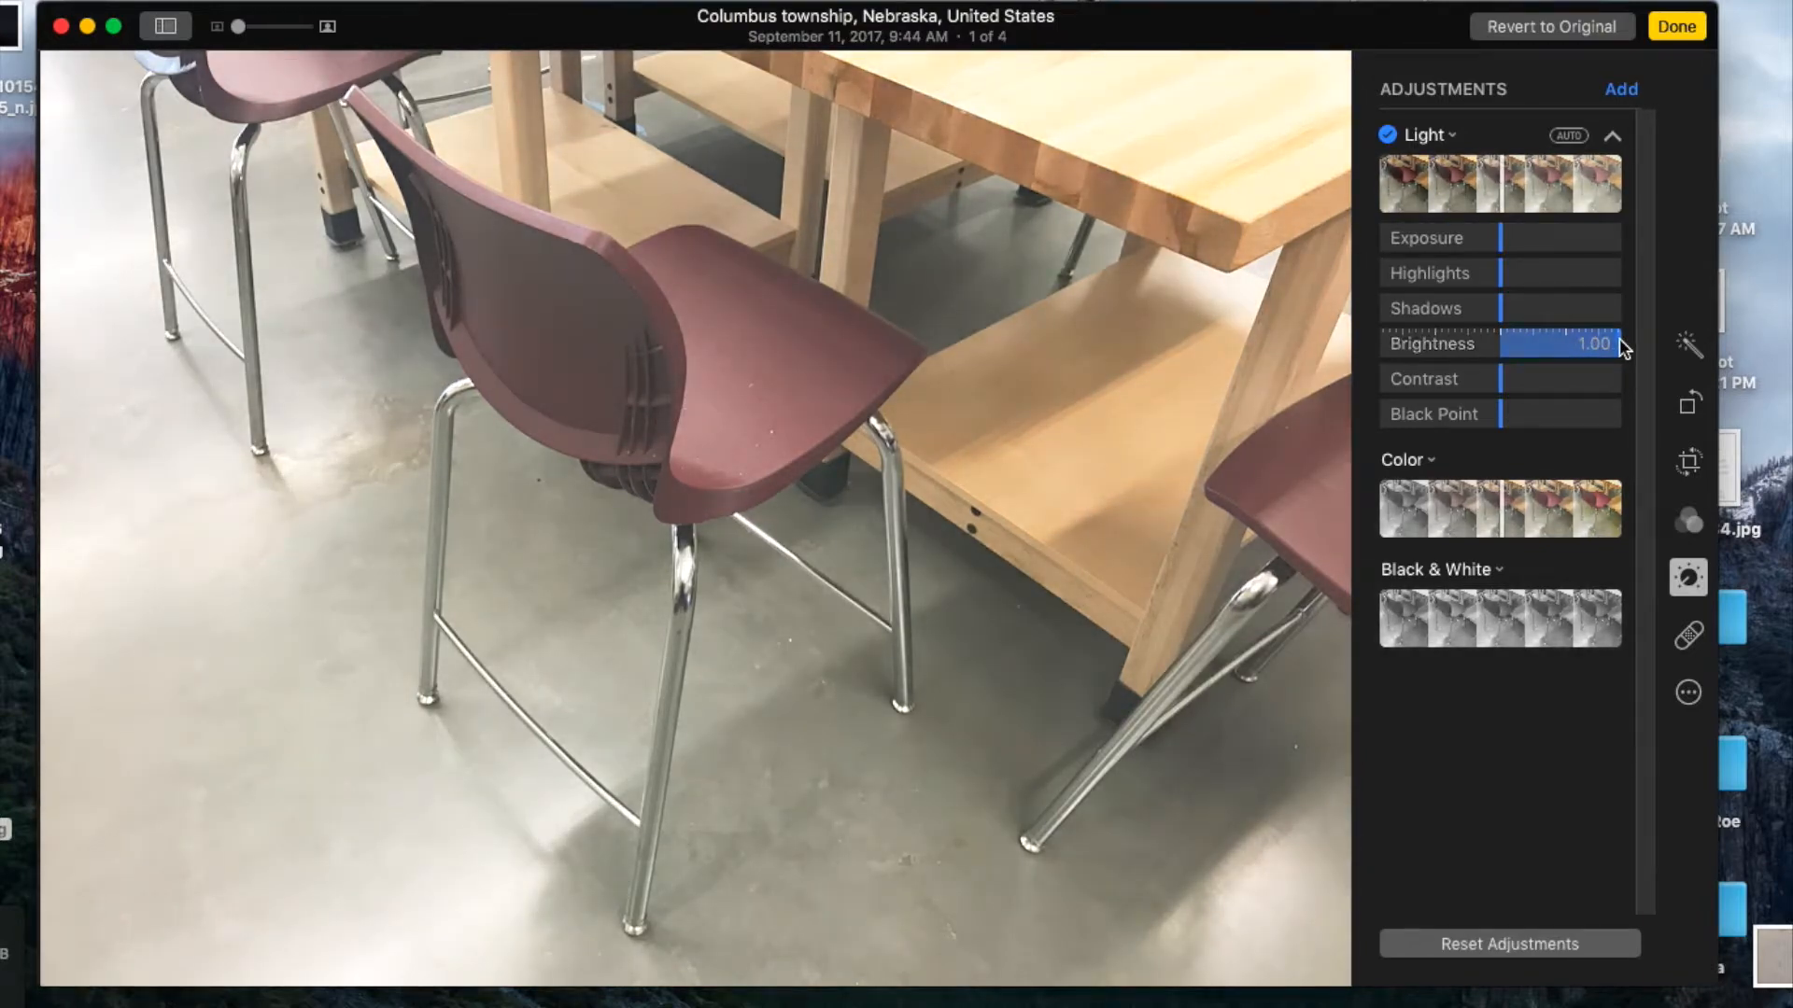
click(1516, 943)
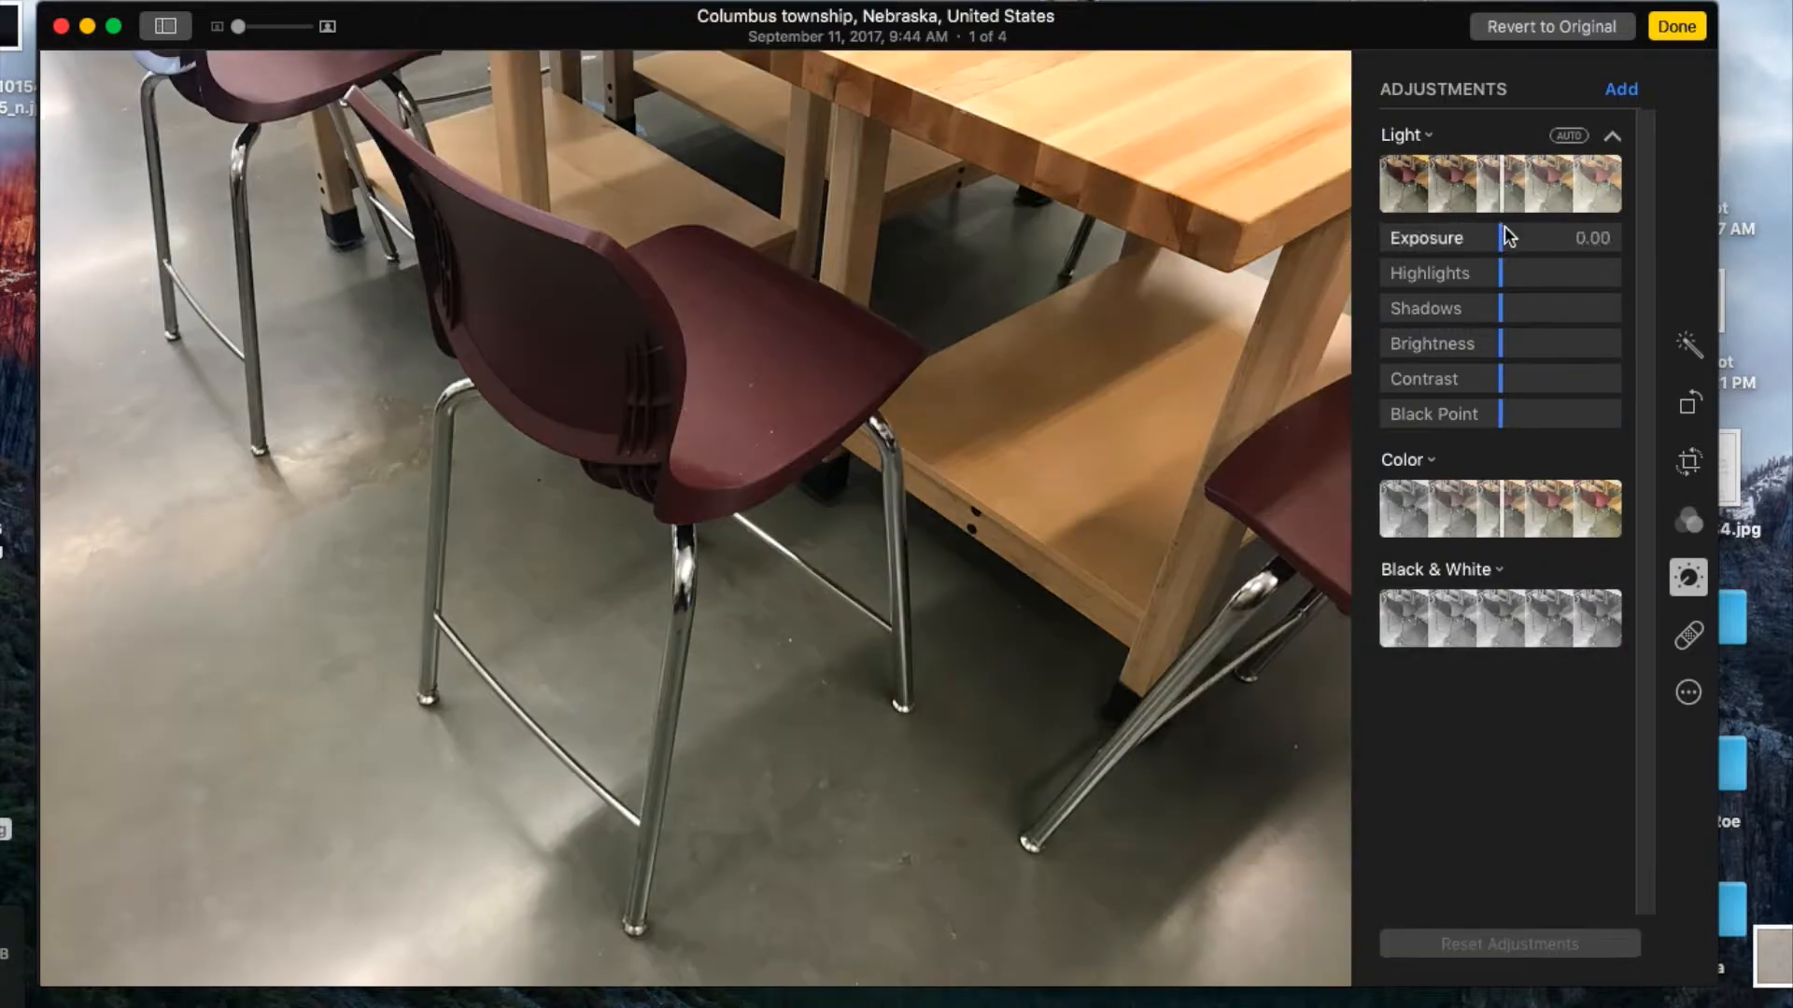
drag(1501, 238, 1558, 237)
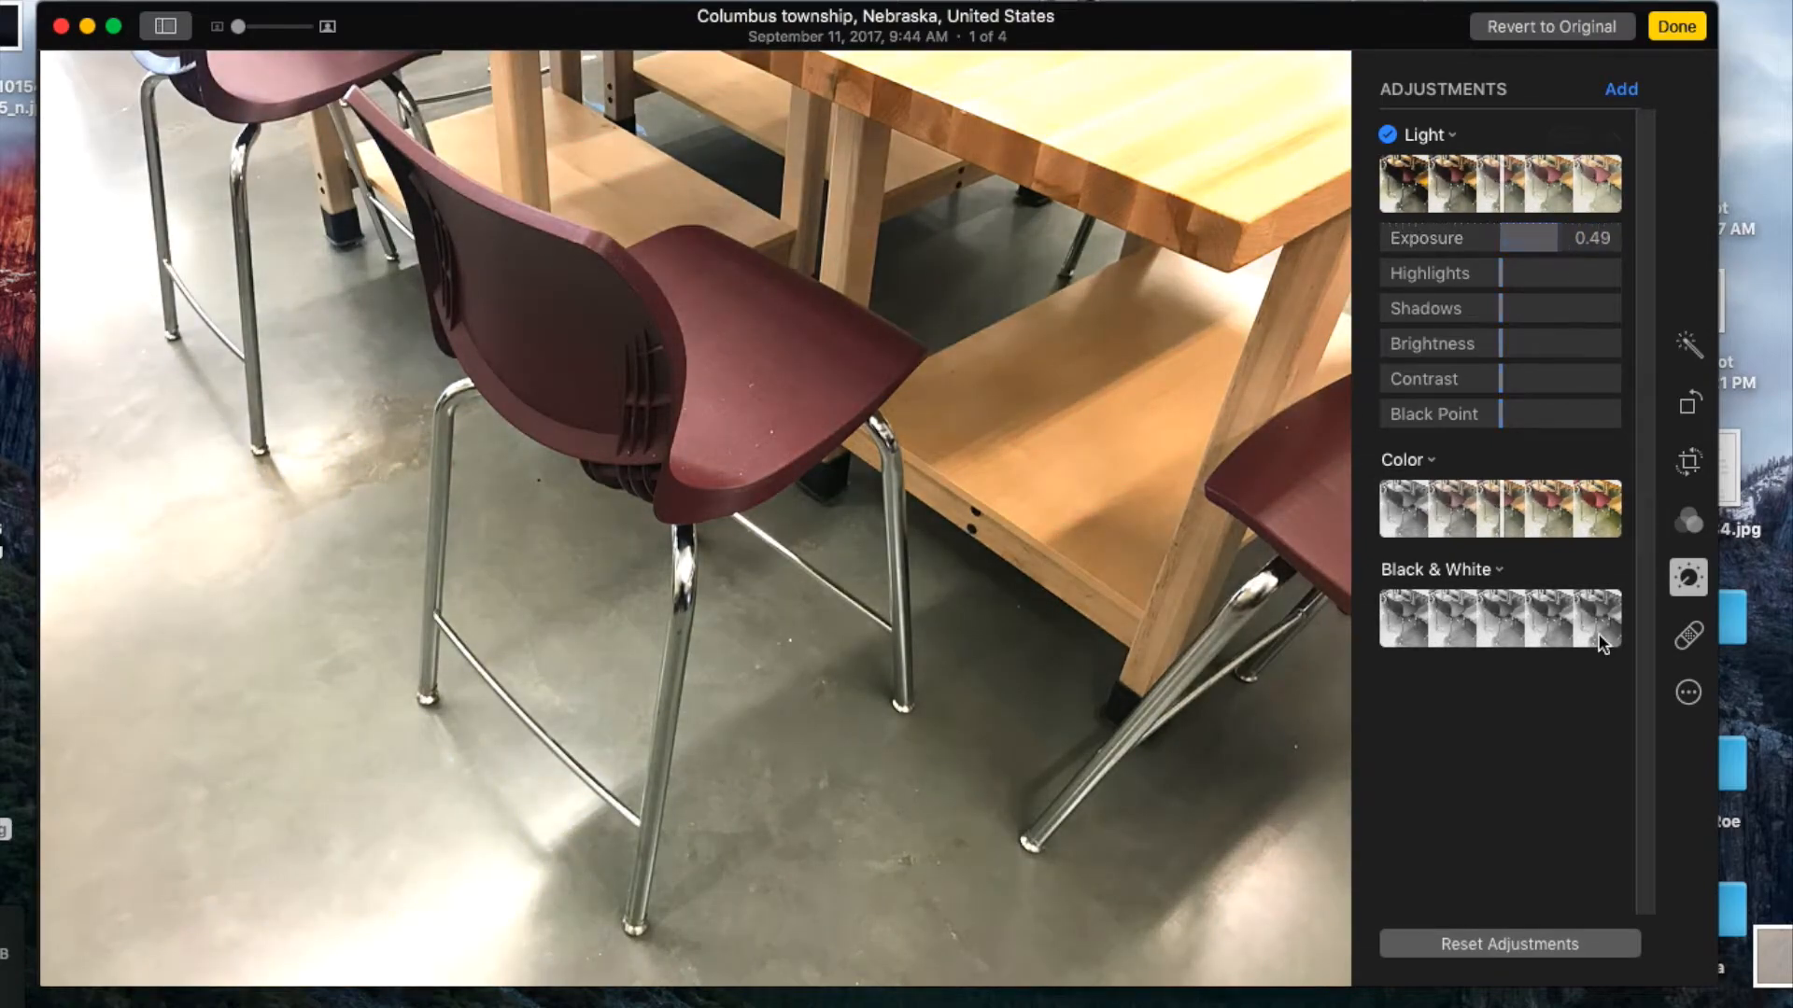
click(1509, 945)
Raise Brightness to 1.00 again, lower it to 0.11, and reset the adjustments.
drag(1501, 344, 1616, 340)
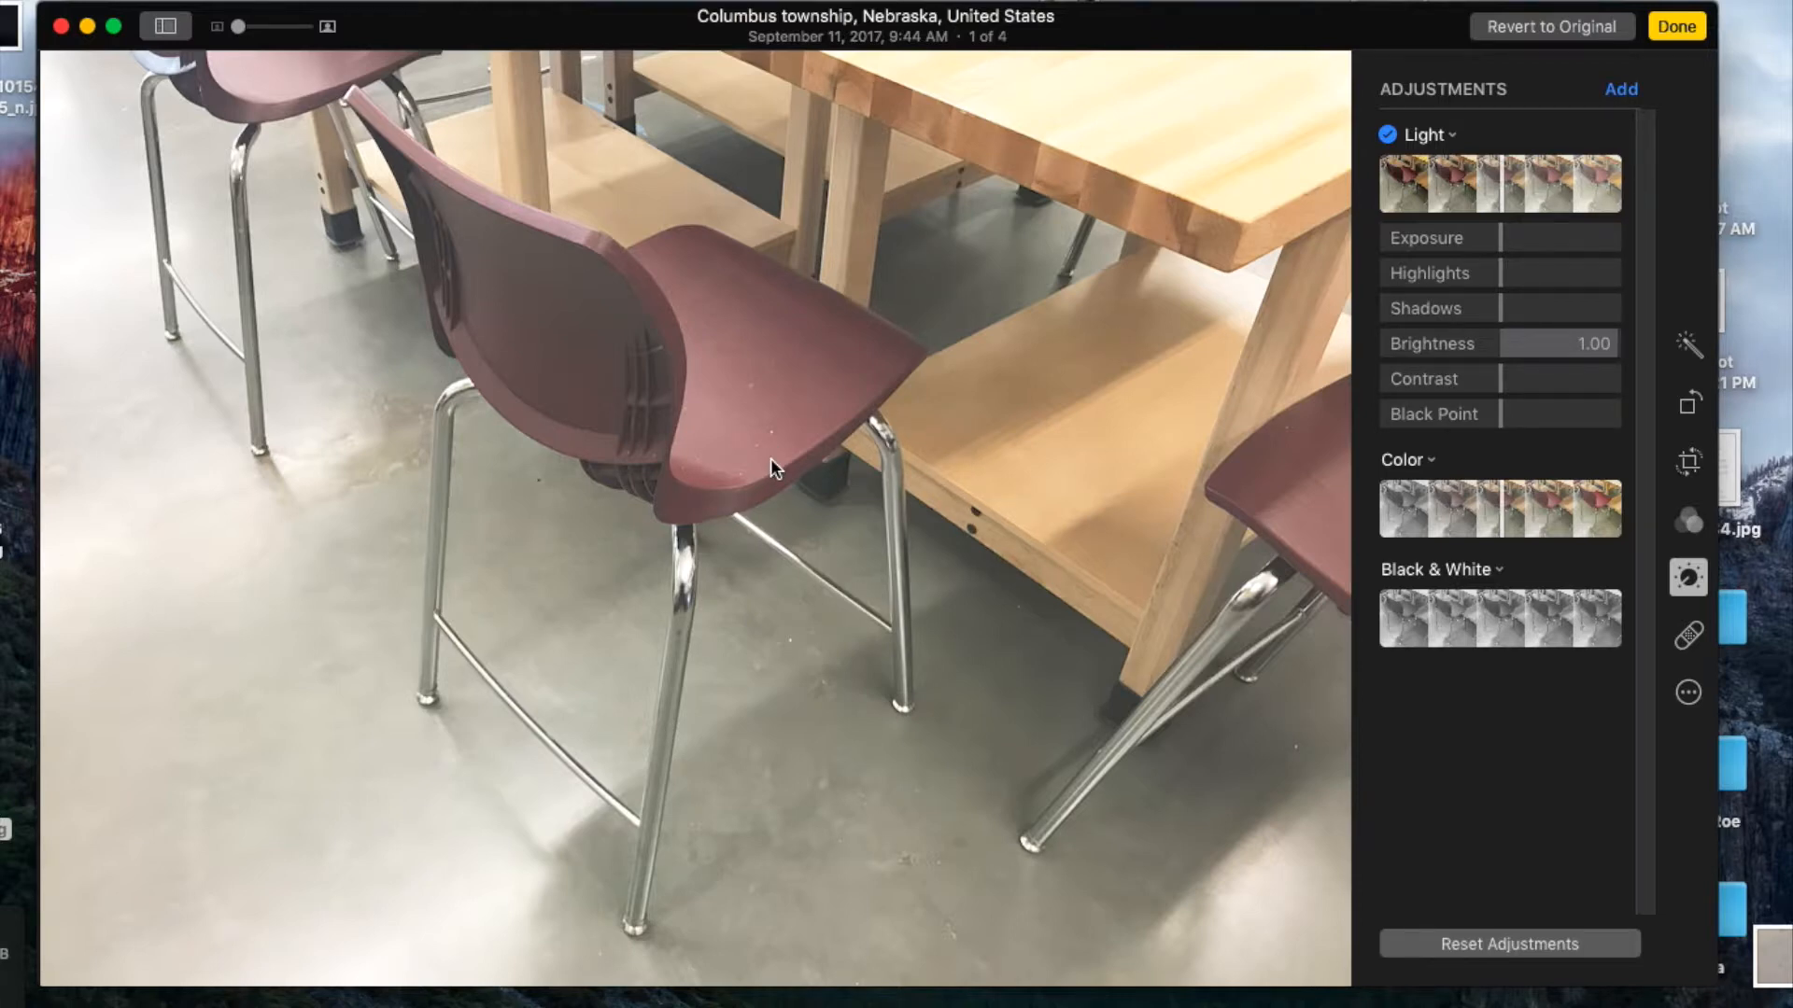
drag(1619, 338, 1514, 356)
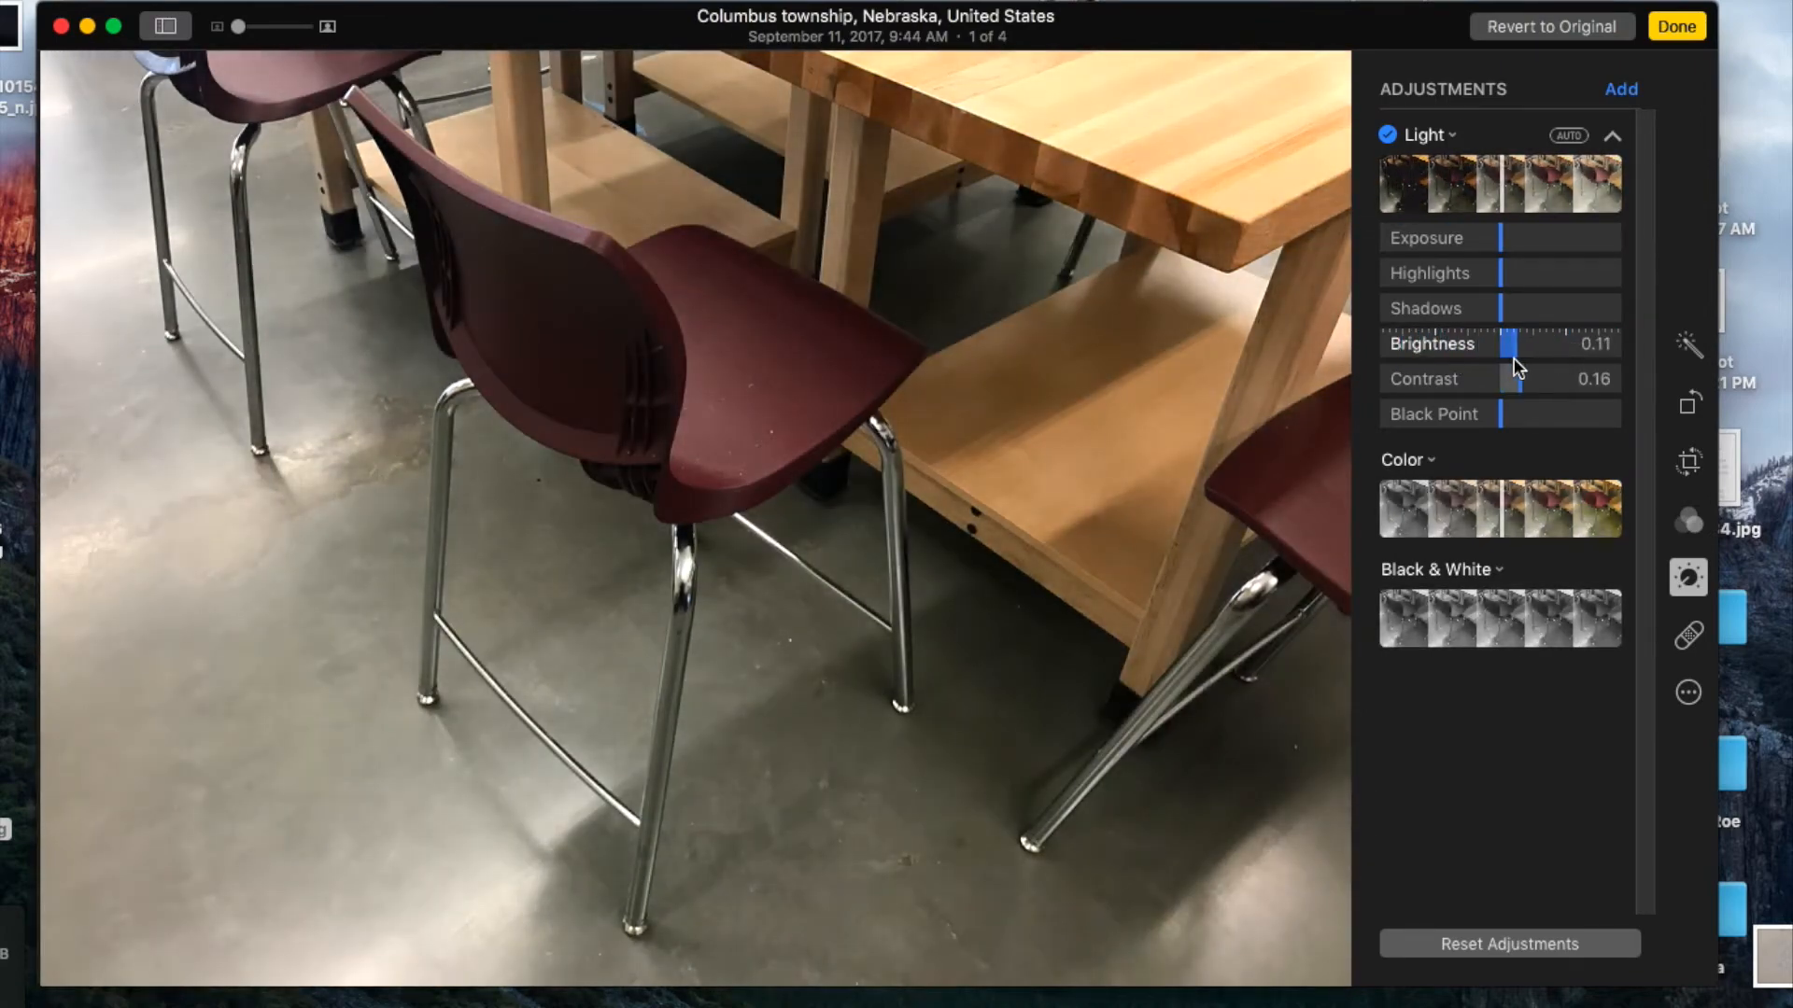
click(1551, 946)
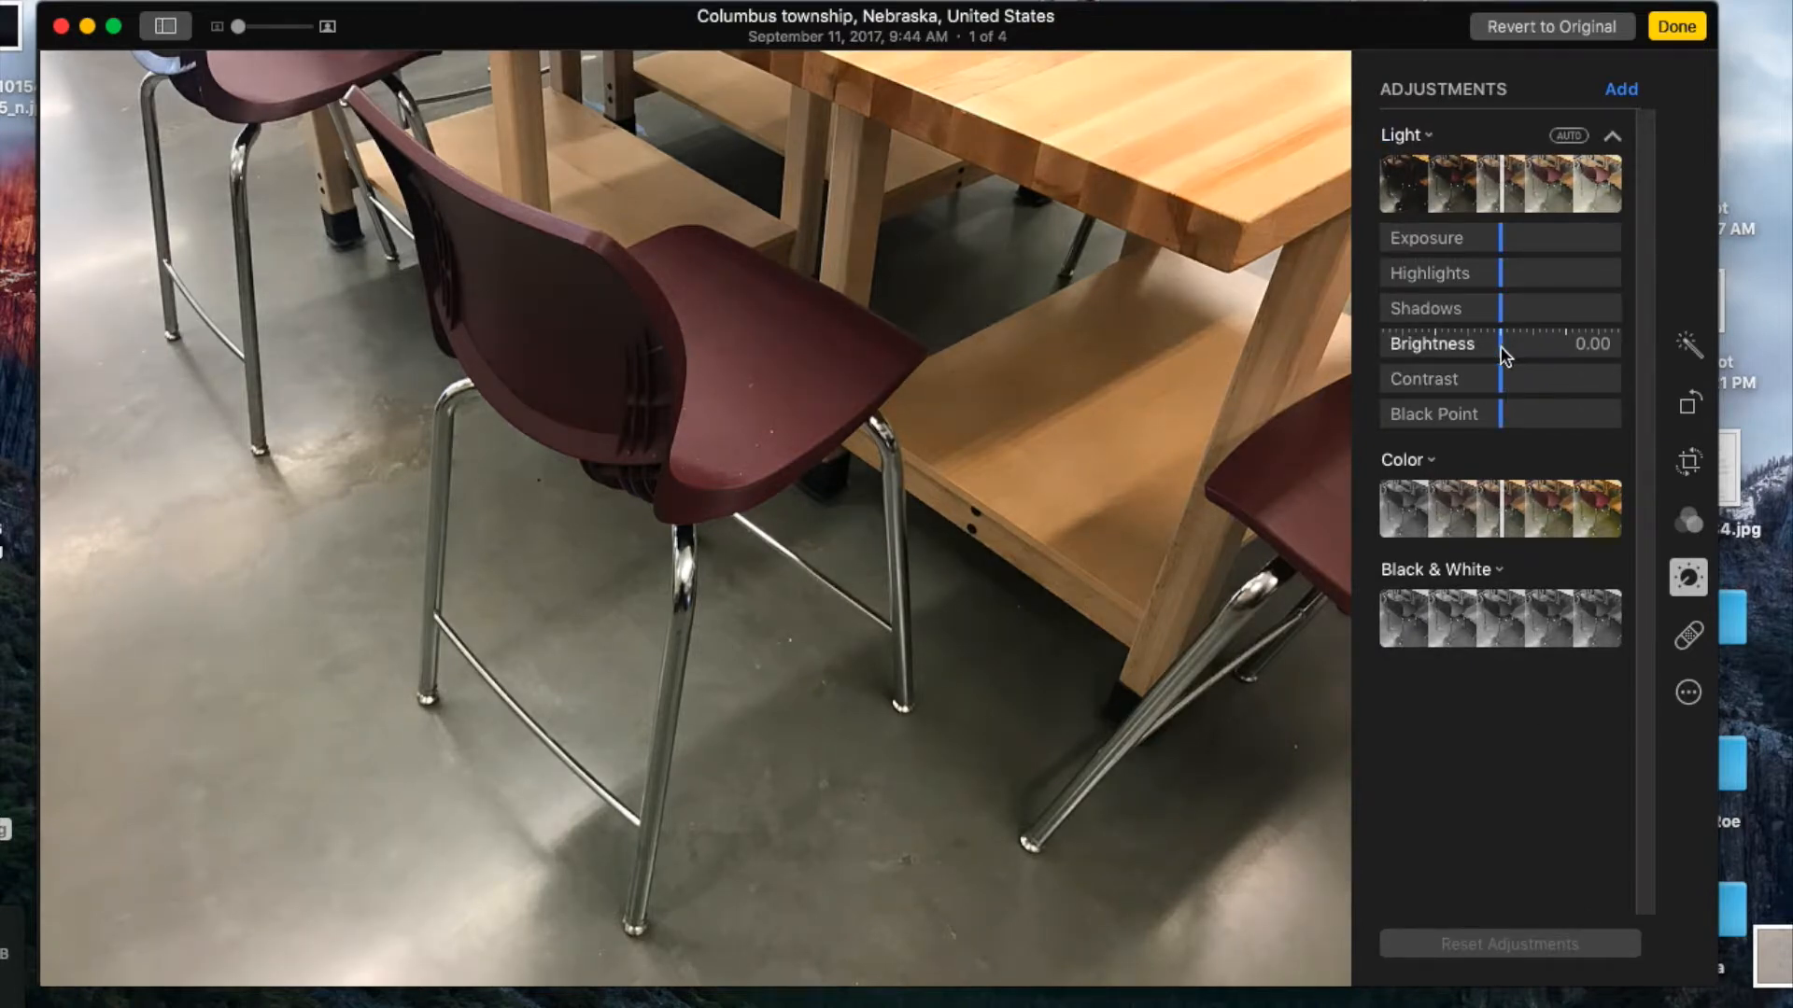
Set Brightness to 0.53, try different Light Contrast amounts, and reset the adjustments.
drag(1494, 346, 1497, 386)
drag(1599, 350, 1562, 347)
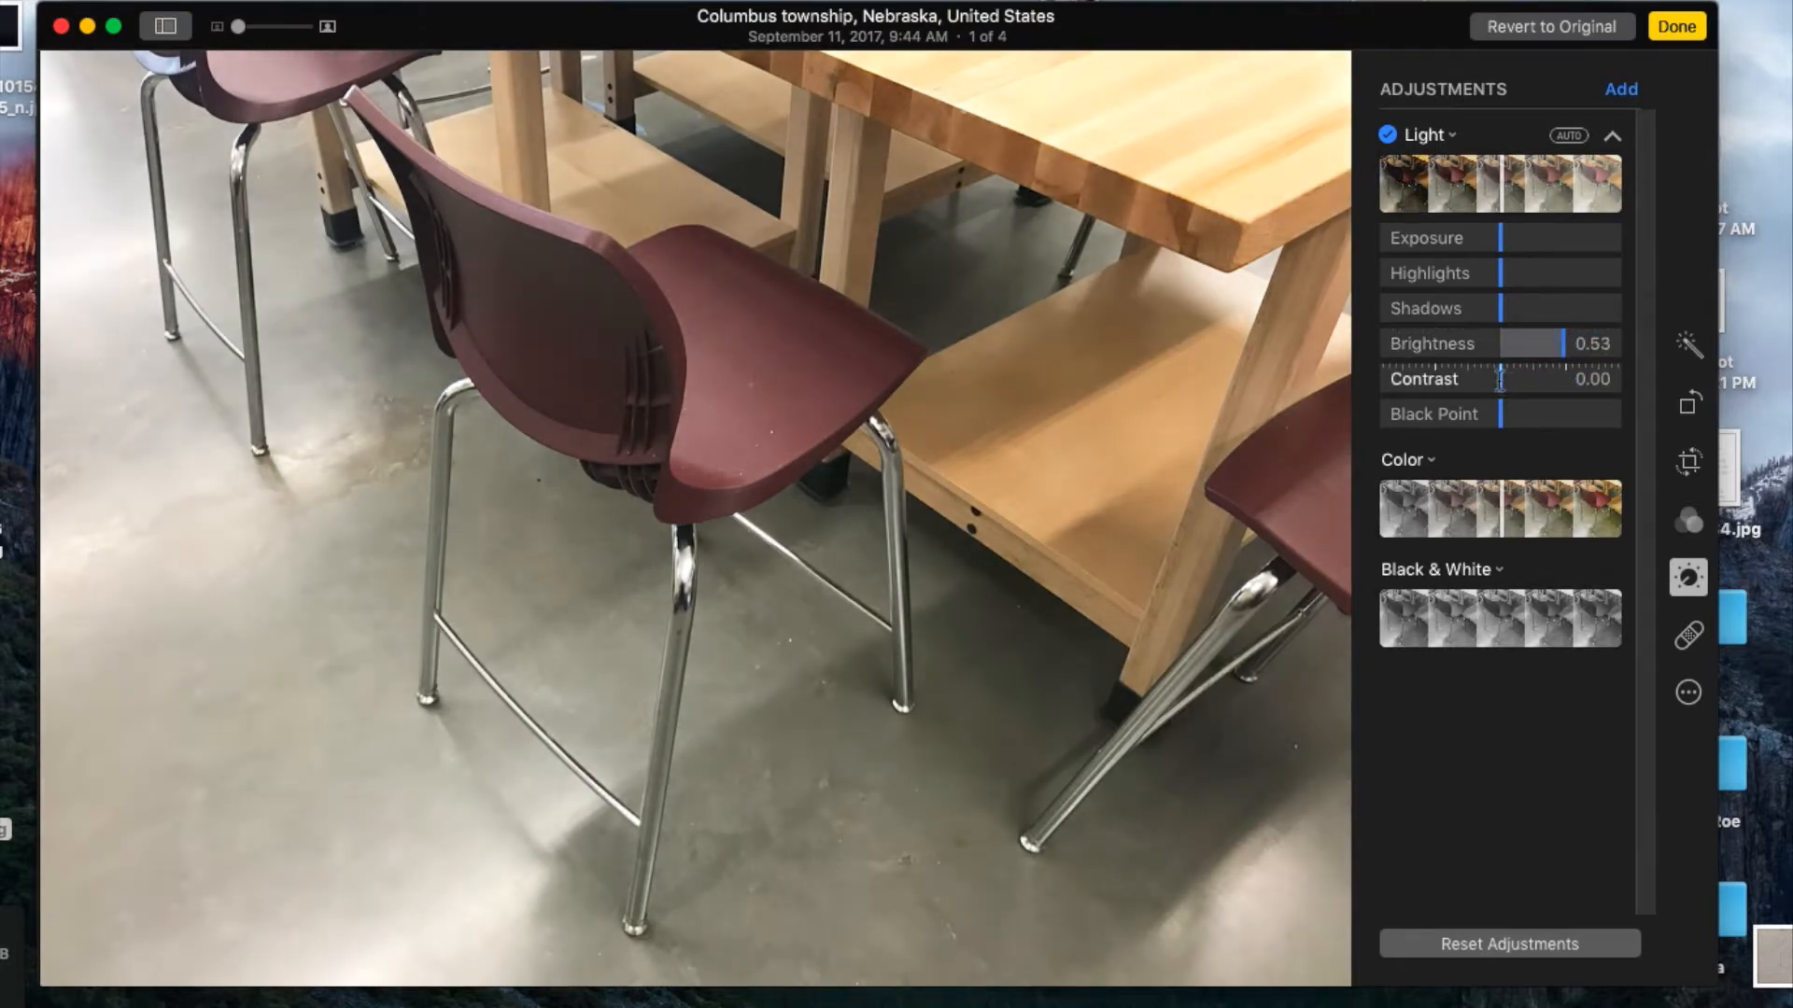
mouse_move(1501, 379)
mouse_down()
mouse_move(1590, 379)
mouse_move(1501, 381)
mouse_move(1575, 381)
mouse_move(1607, 346)
mouse_move(1574, 343)
mouse_move(1578, 379)
mouse_move(1535, 380)
mouse_move(1587, 380)
mouse_move(1537, 381)
mouse_up()
drag(1564, 374, 1500, 416)
click(1520, 943)
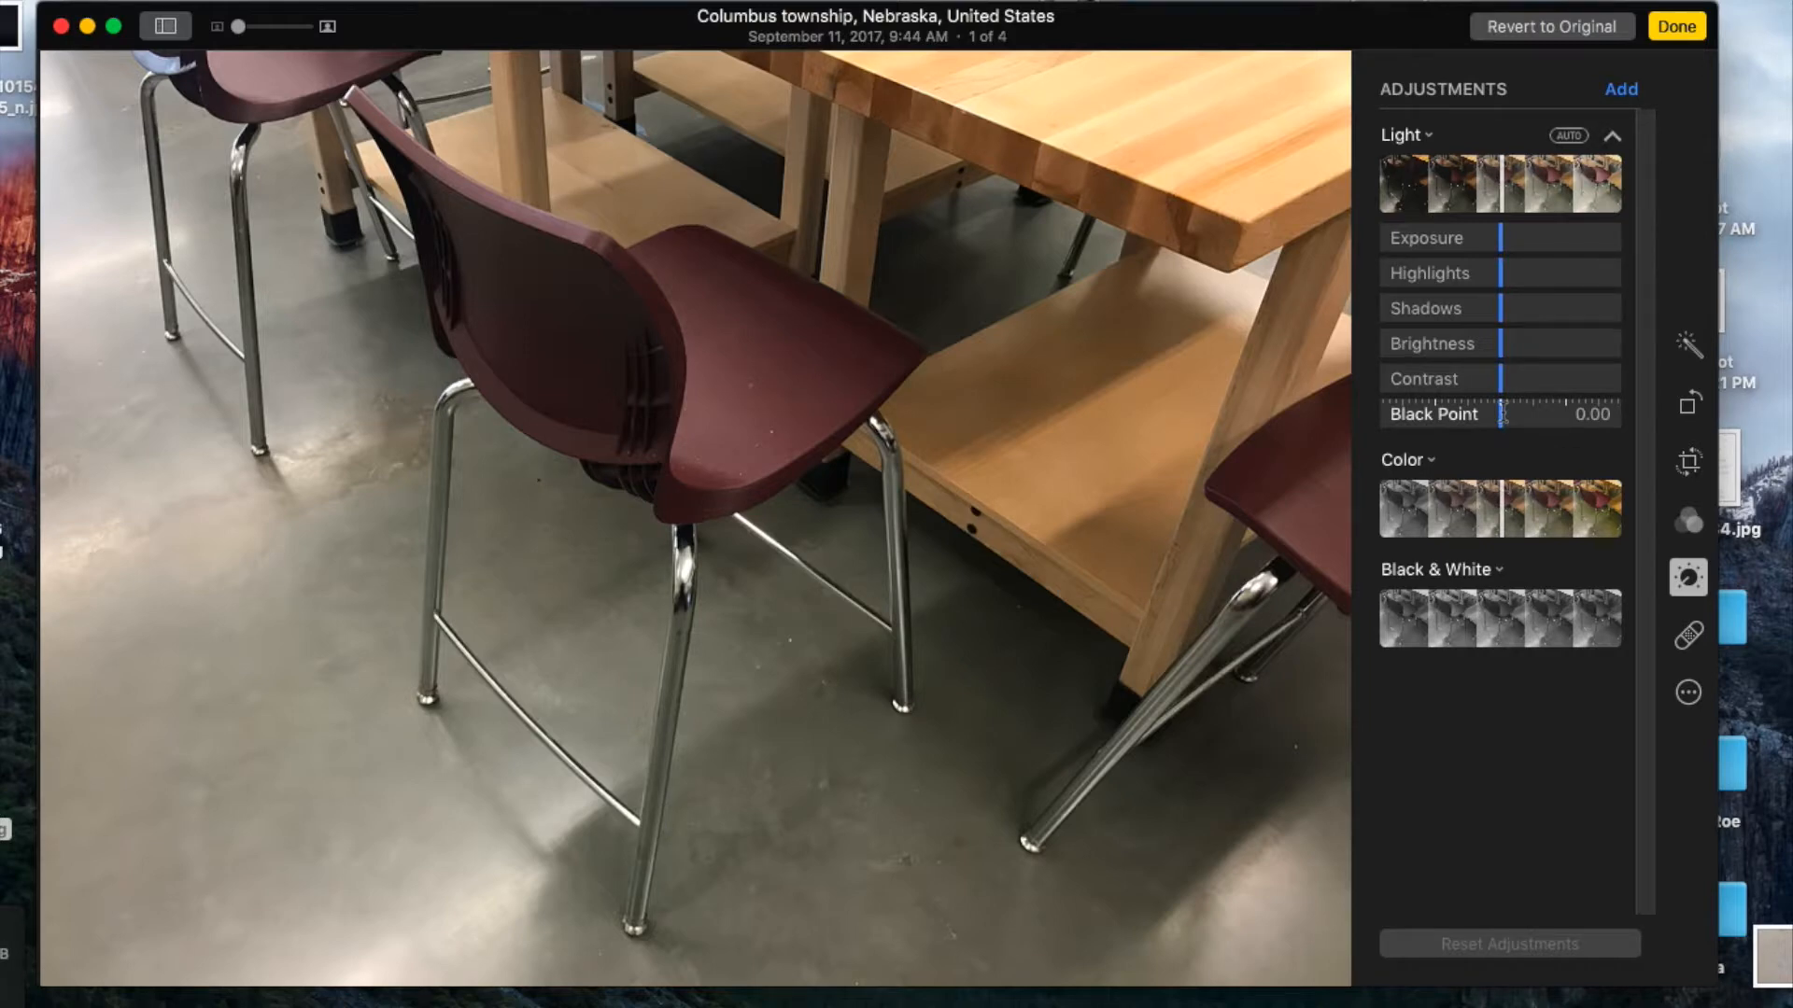
Try raising and lowering the photo's Black Point in the Light settings.
mouse_move(1499, 414)
mouse_down()
mouse_move(1669, 402)
mouse_move(1466, 425)
mouse_move(1502, 433)
mouse_up()
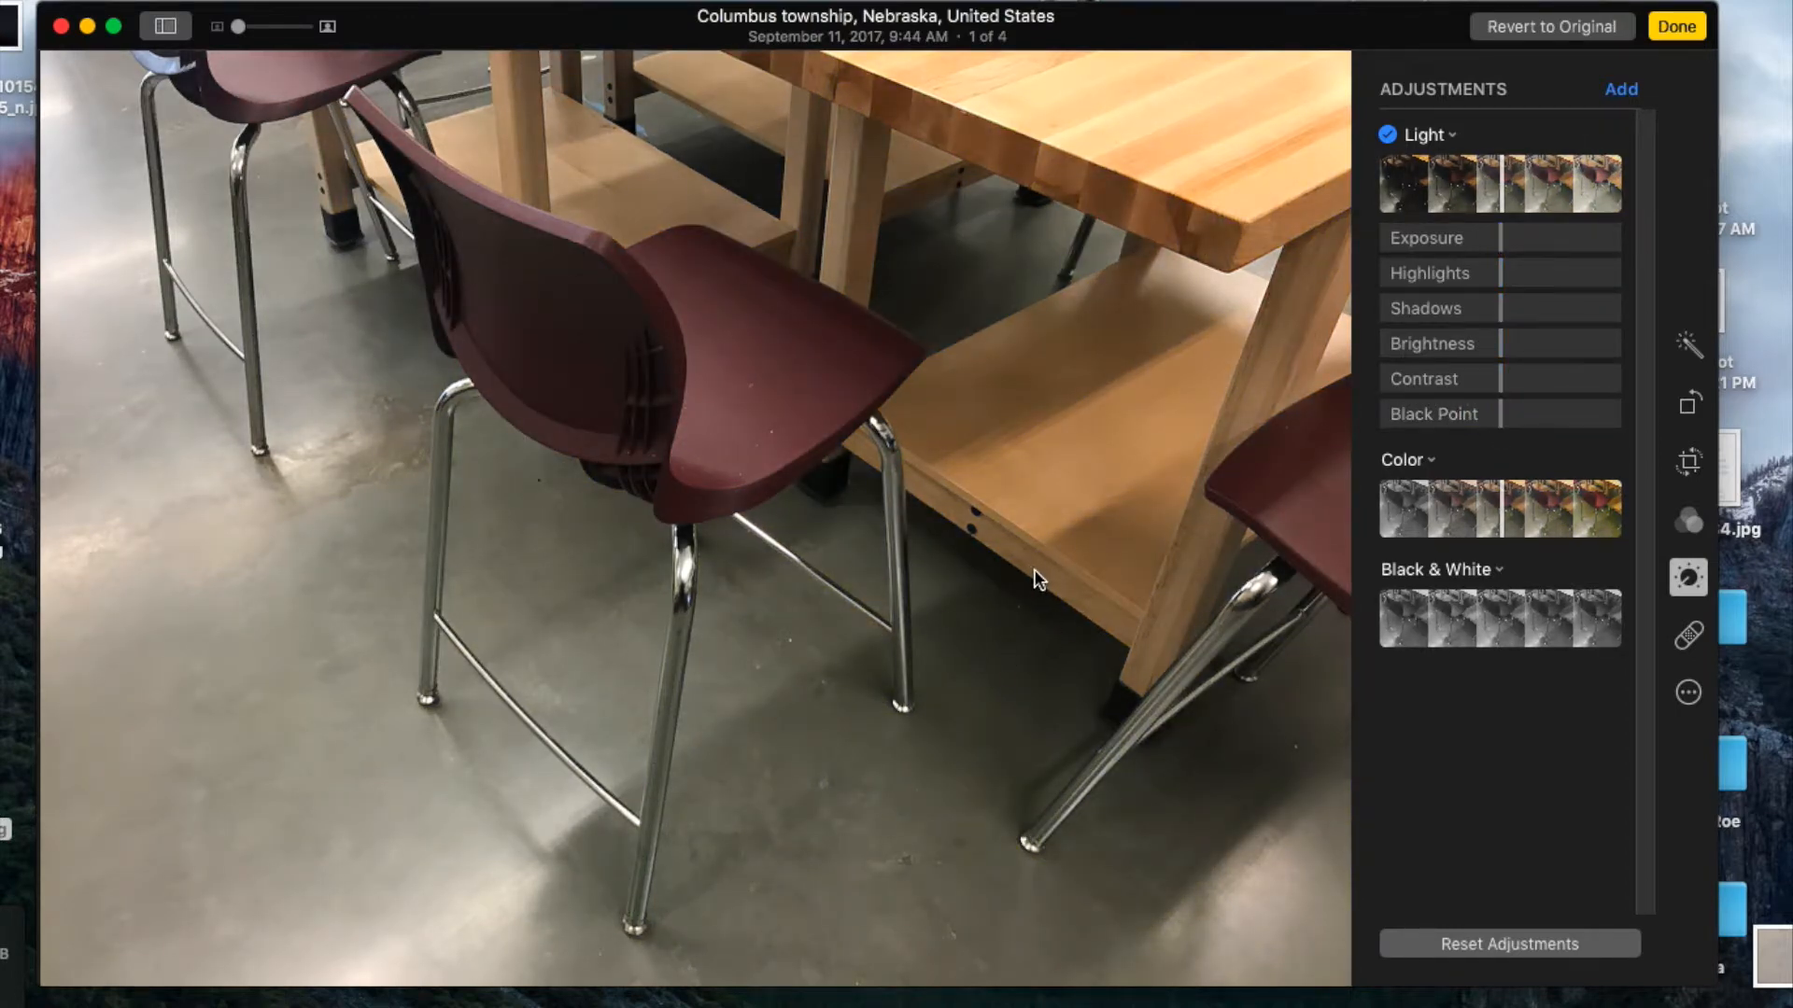
mouse_move(1523, 408)
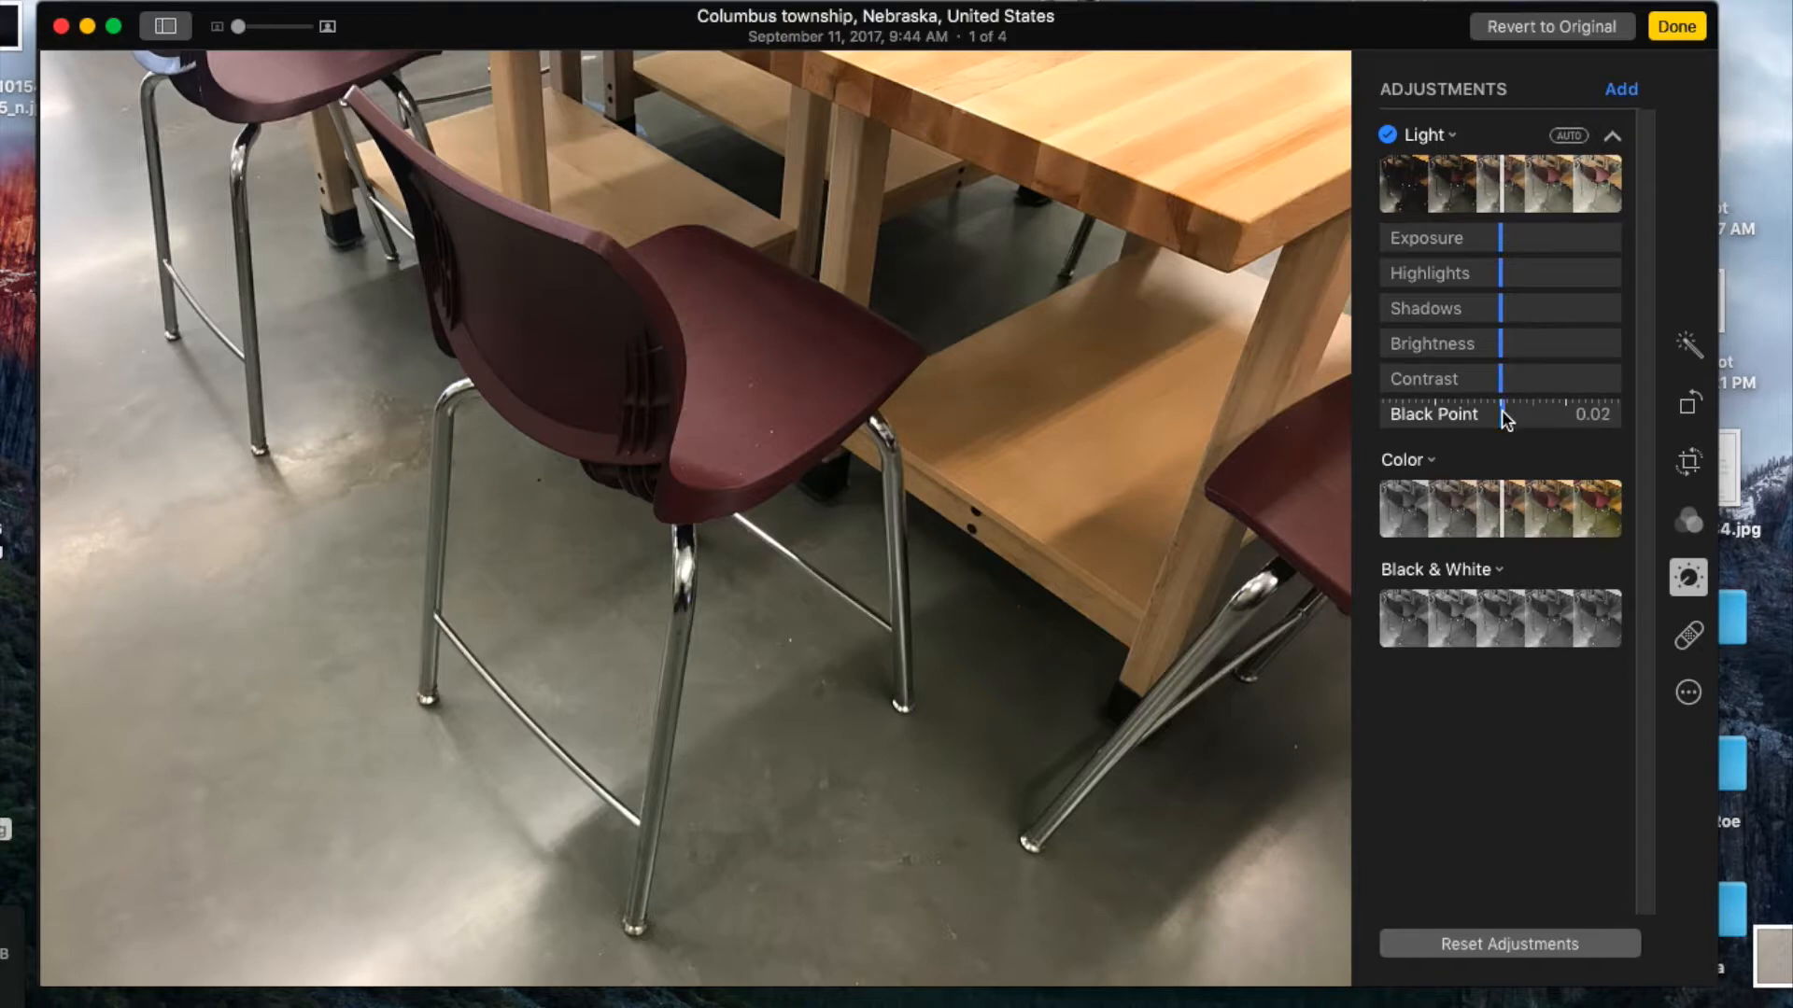
mouse_move(1507, 419)
mouse_down()
mouse_move(1602, 386)
mouse_move(1505, 416)
mouse_up()
mouse_move(1505, 415)
mouse_down()
mouse_move(1544, 416)
mouse_move(1499, 424)
mouse_up()
Show the Color settings instead of Light, try Saturation at 1.00 and 0.67, and reset the adjustments.
click(1612, 136)
click(1612, 245)
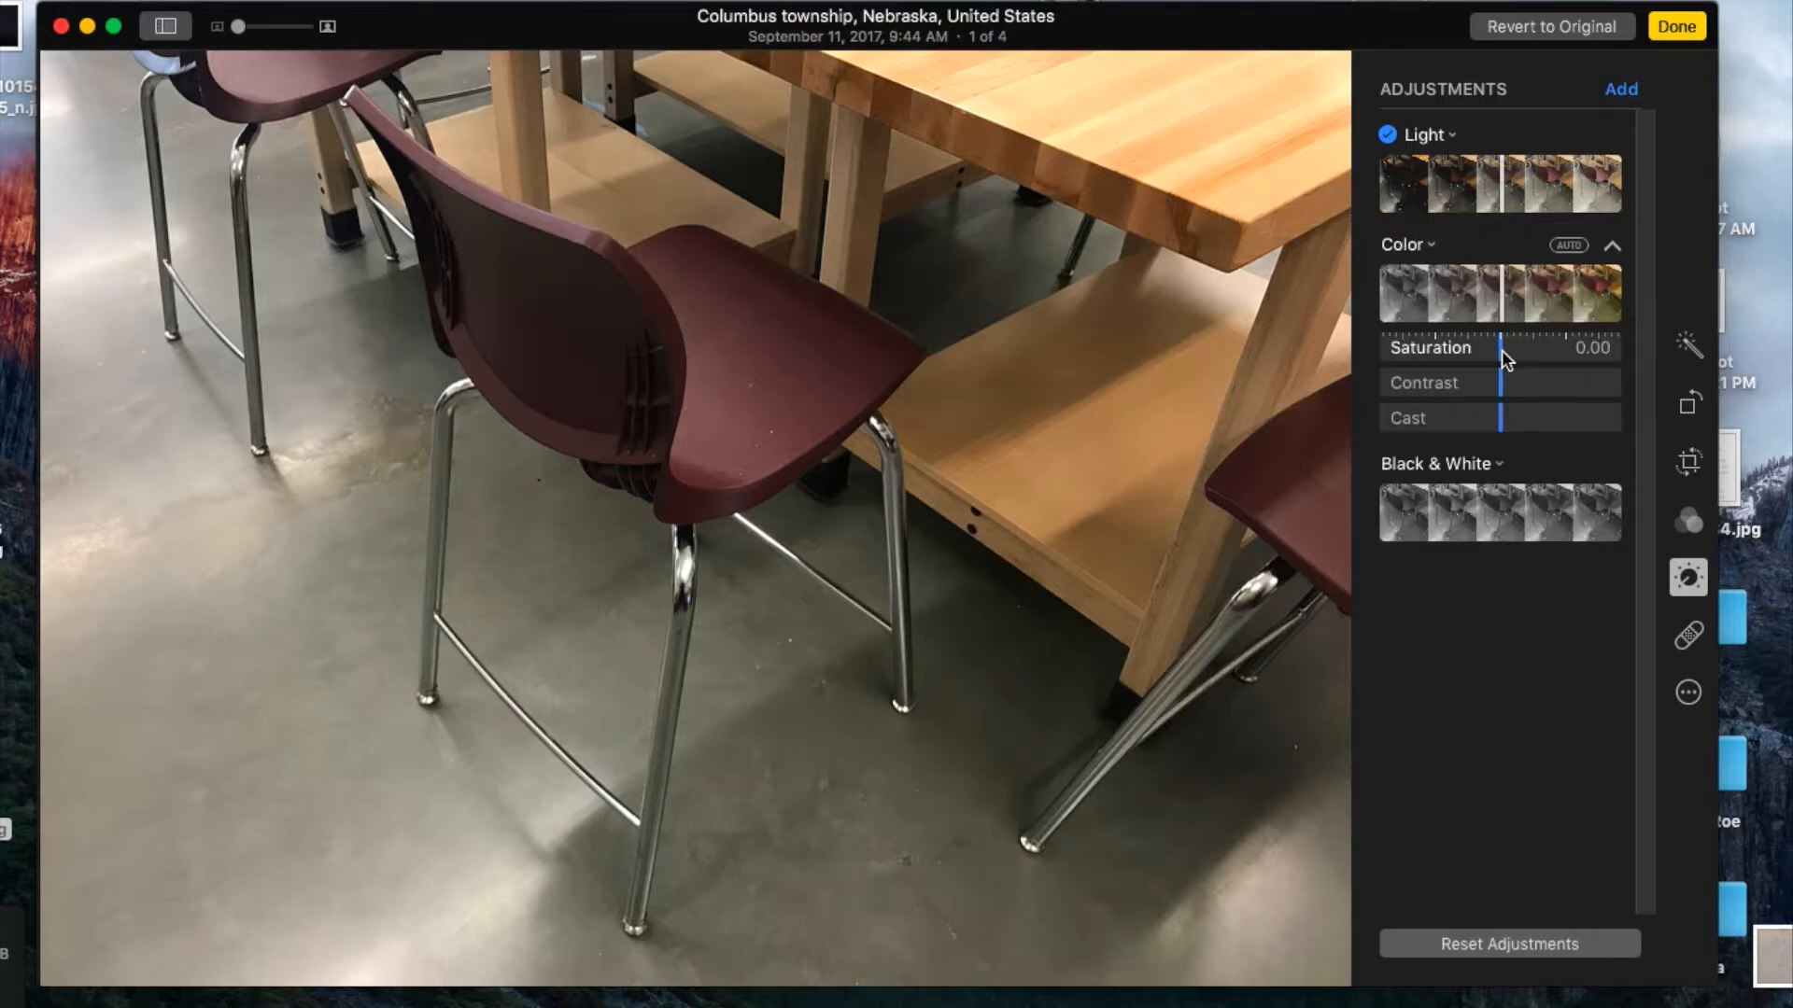
drag(1502, 349, 1588, 362)
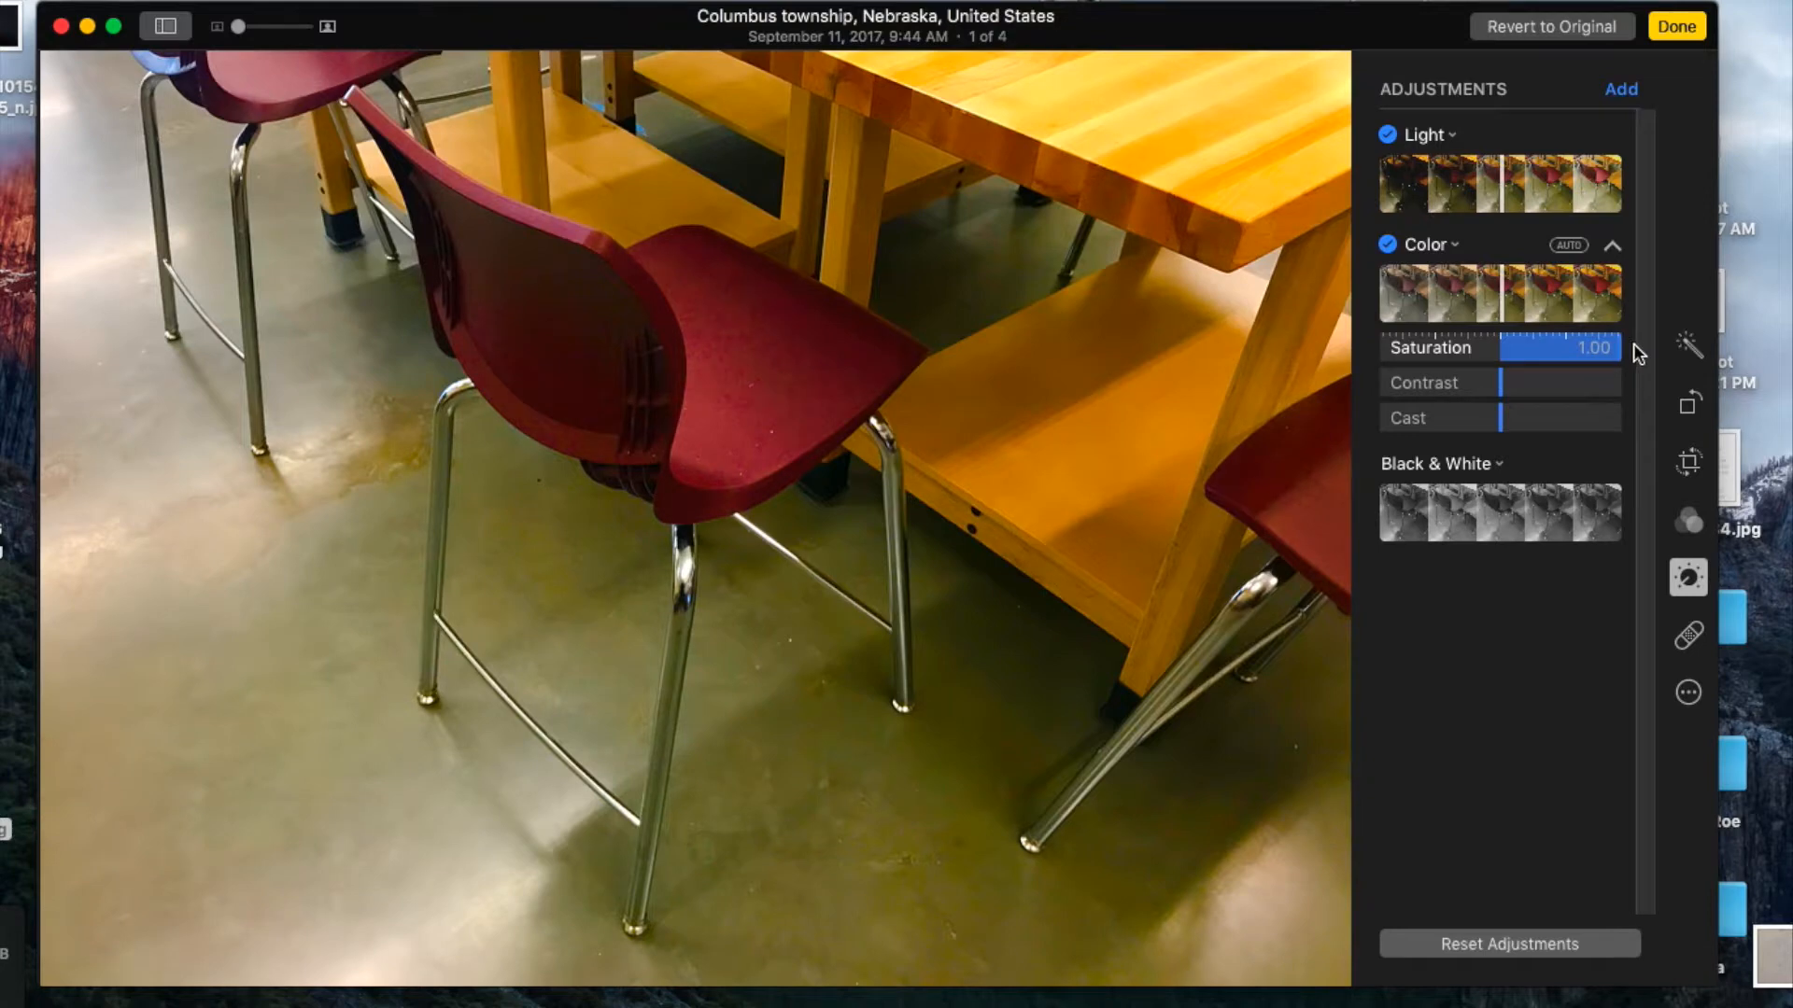
drag(1623, 350, 1609, 390)
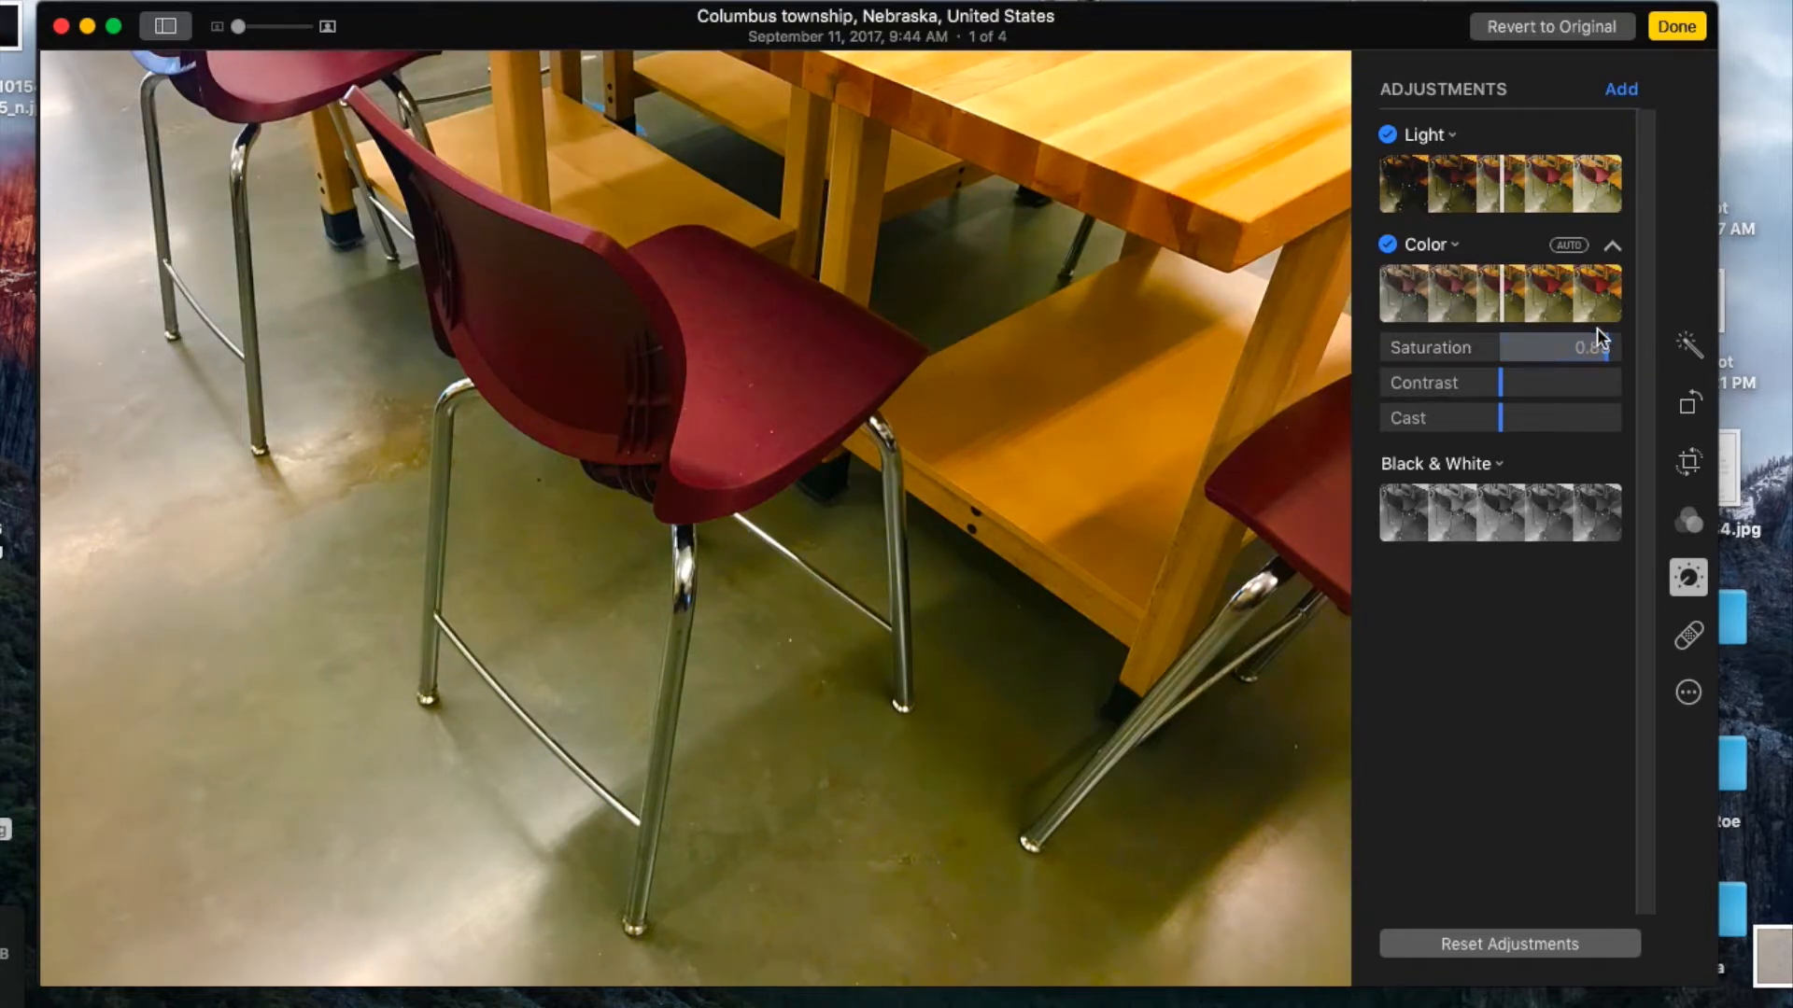
drag(1609, 353, 1573, 360)
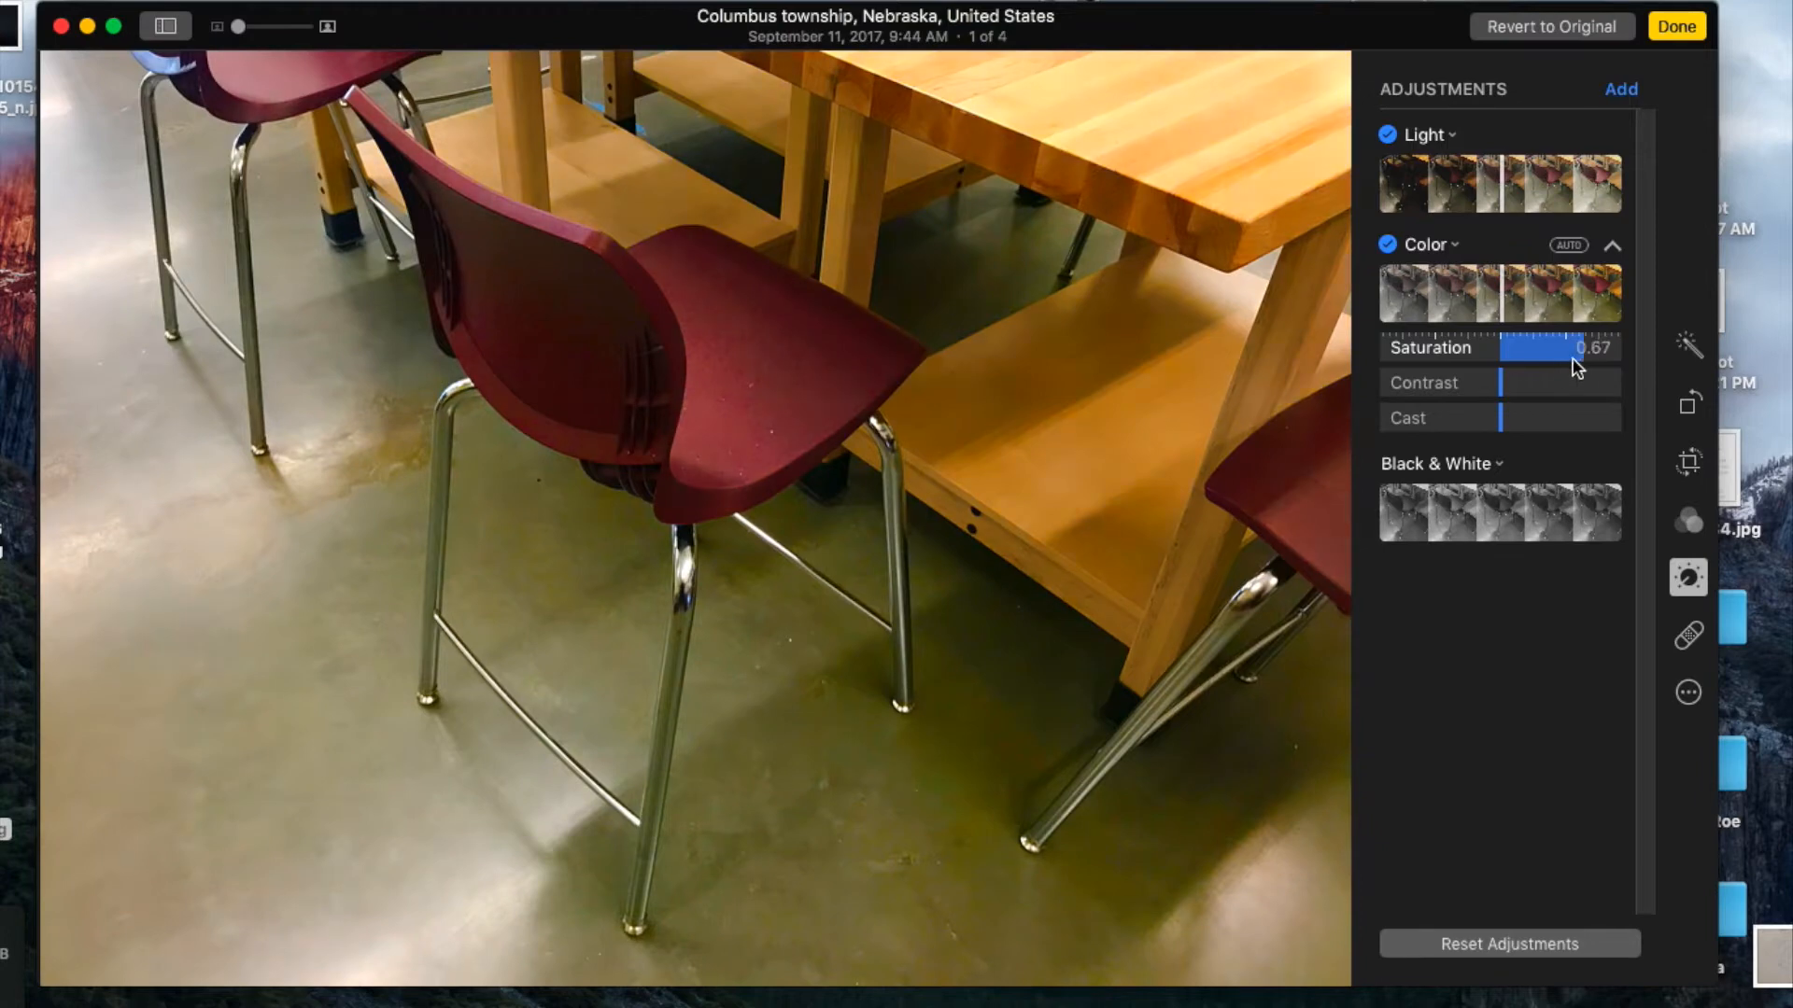
click(1510, 944)
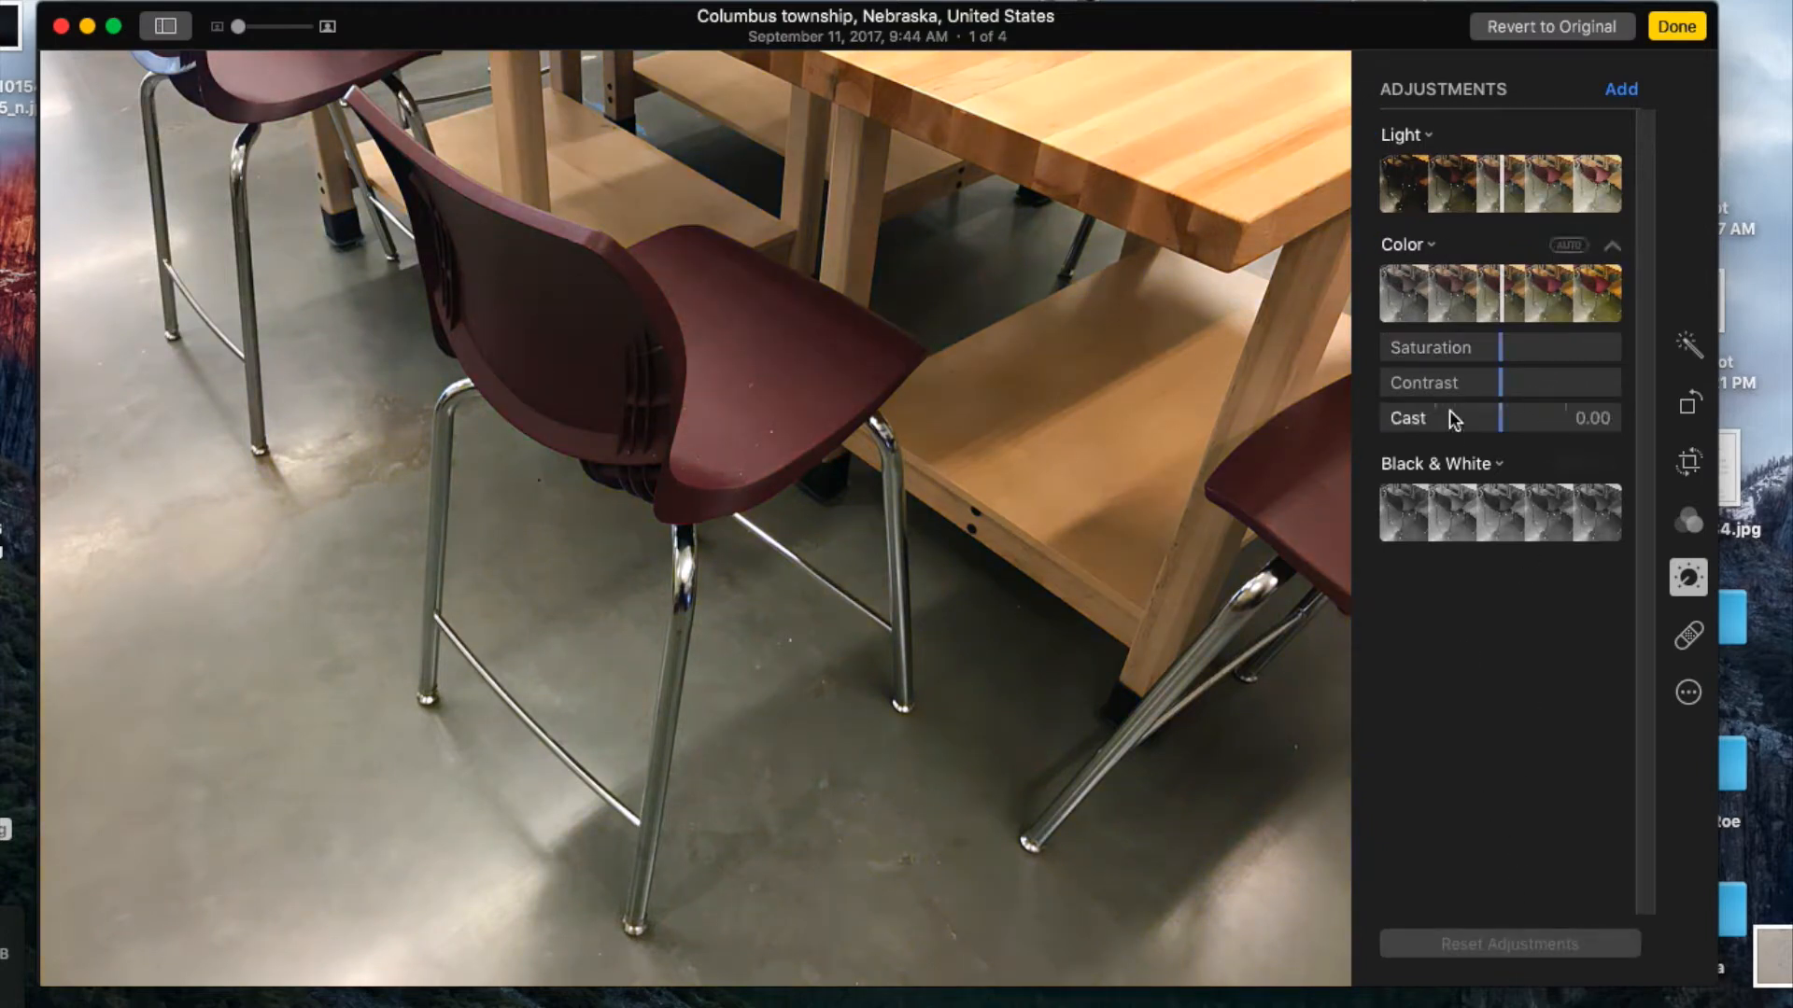
Try the Color Contrast and a Cast of 0.56 and -0.06, reset the adjustments, and collapse the Color settings.
mouse_move(1501, 379)
mouse_down()
mouse_move(1533, 388)
mouse_move(1411, 416)
mouse_move(1548, 405)
mouse_move(1498, 405)
mouse_up()
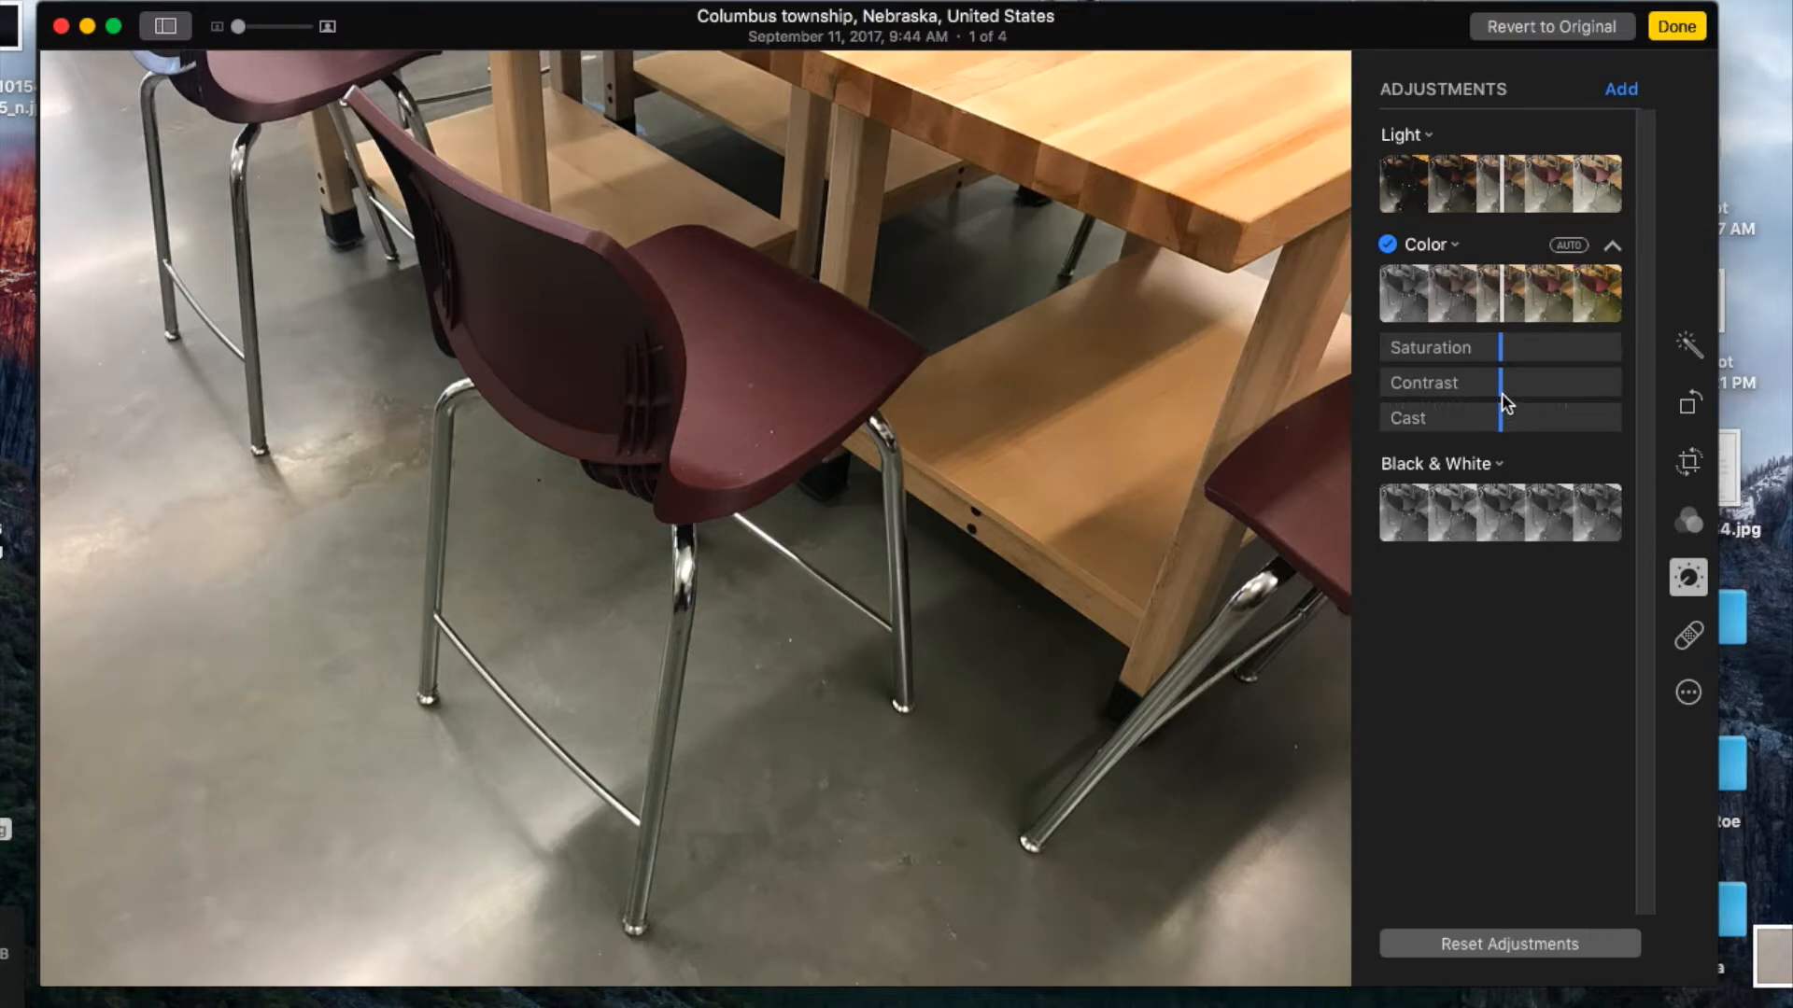
mouse_move(1501, 382)
mouse_down()
mouse_move(1633, 381)
mouse_move(1481, 379)
mouse_move(1695, 383)
mouse_move(1486, 377)
mouse_move(1499, 386)
mouse_move(1380, 403)
mouse_move(1542, 417)
mouse_move(1598, 392)
mouse_move(1396, 394)
mouse_move(1616, 393)
mouse_move(1392, 394)
mouse_move(1501, 392)
mouse_up()
drag(1499, 413, 1612, 422)
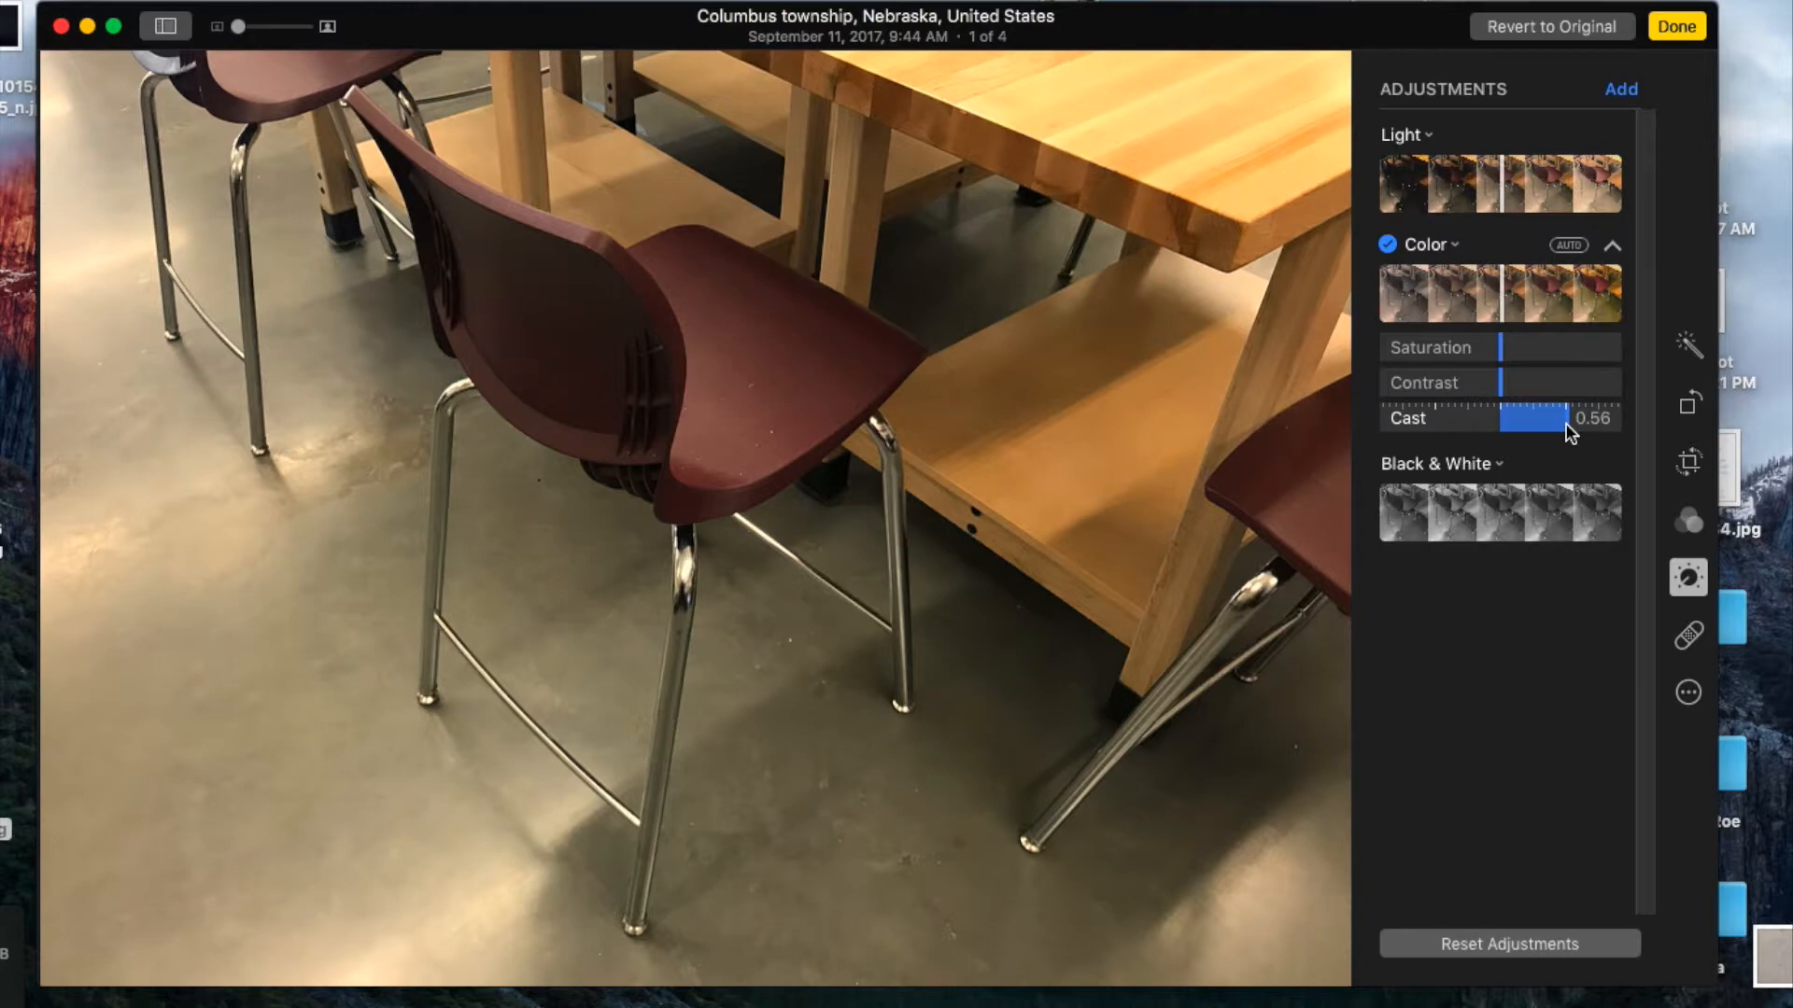
mouse_move(1571, 431)
mouse_down()
mouse_move(1366, 439)
mouse_move(1448, 413)
mouse_move(1426, 447)
mouse_move(1370, 446)
mouse_move(1611, 437)
mouse_move(1497, 425)
mouse_move(1565, 430)
mouse_up()
drag(1609, 425, 1494, 439)
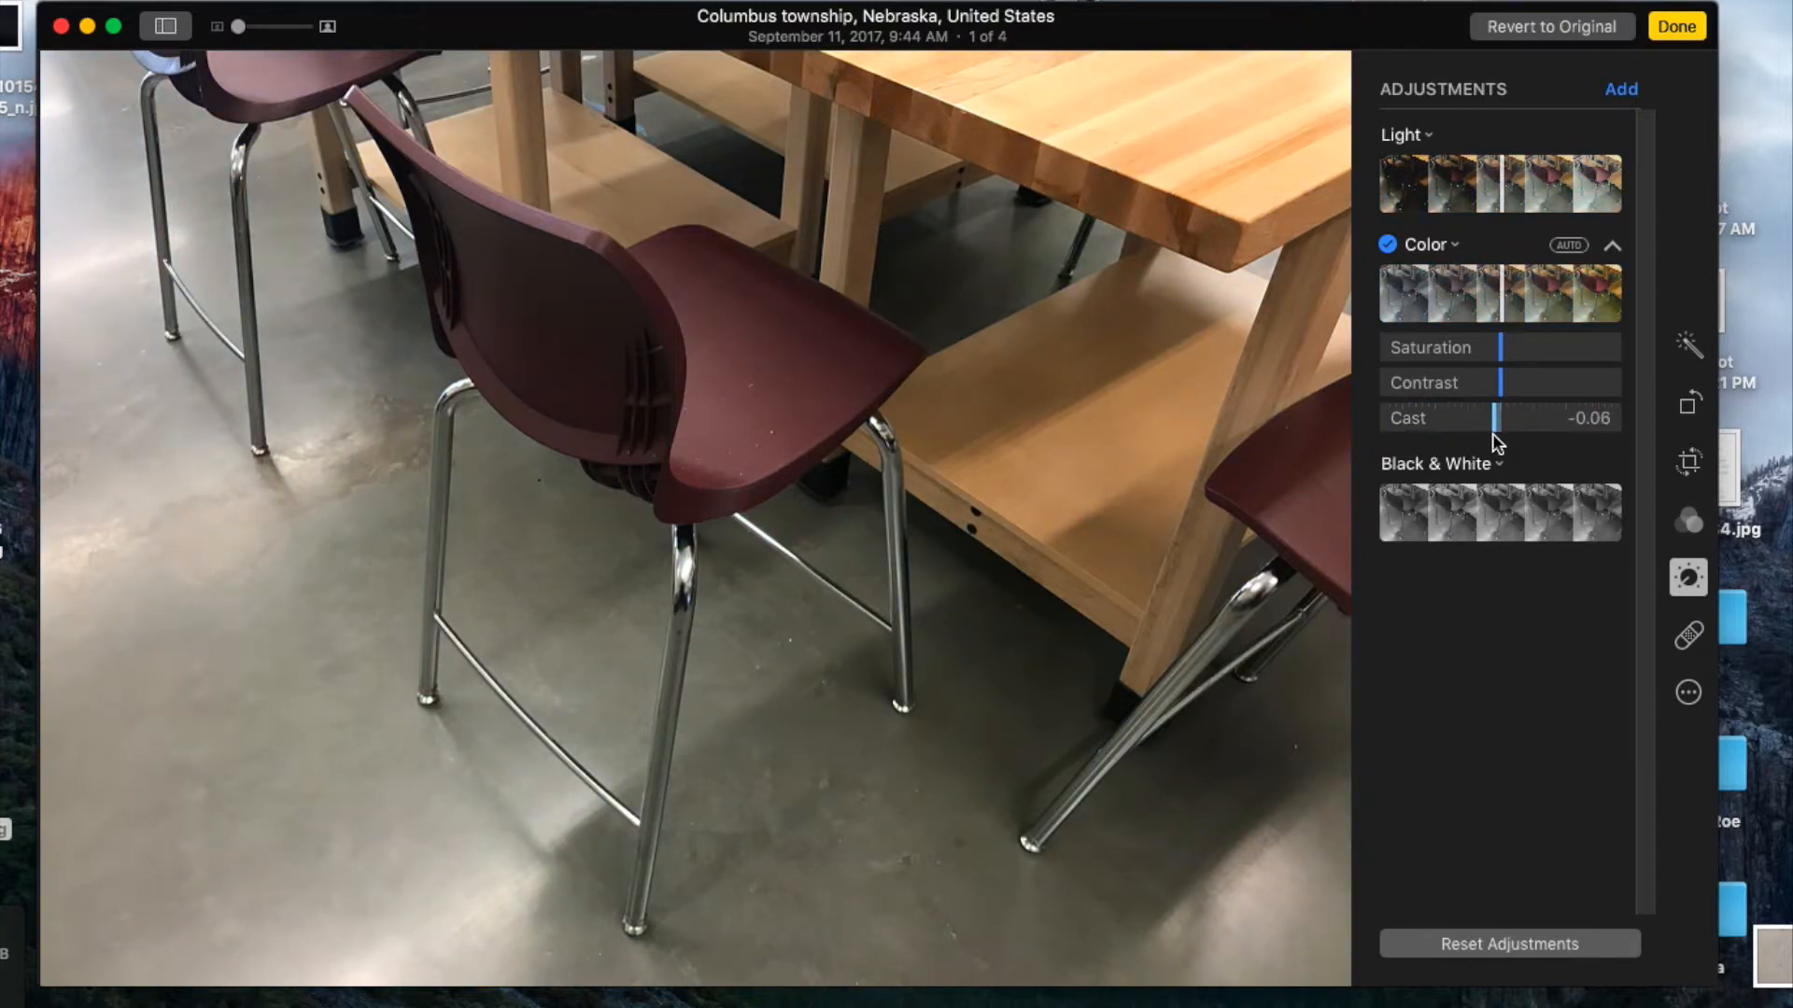
click(1480, 939)
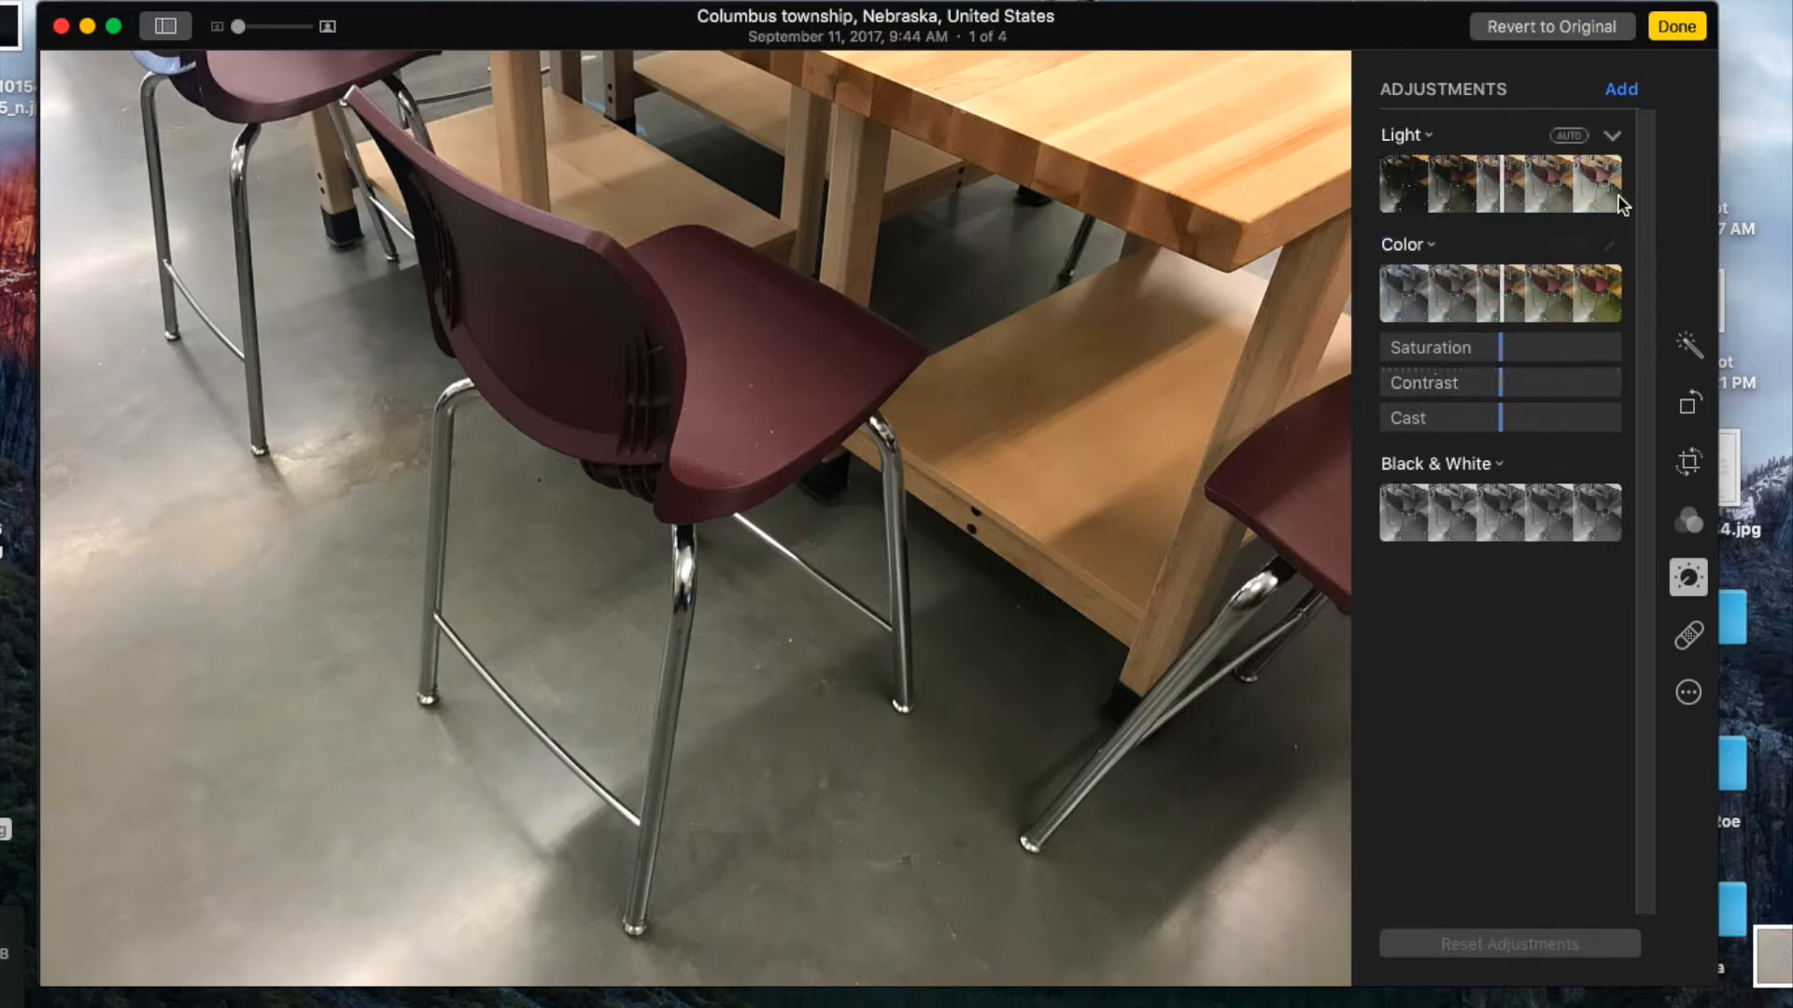
click(1611, 244)
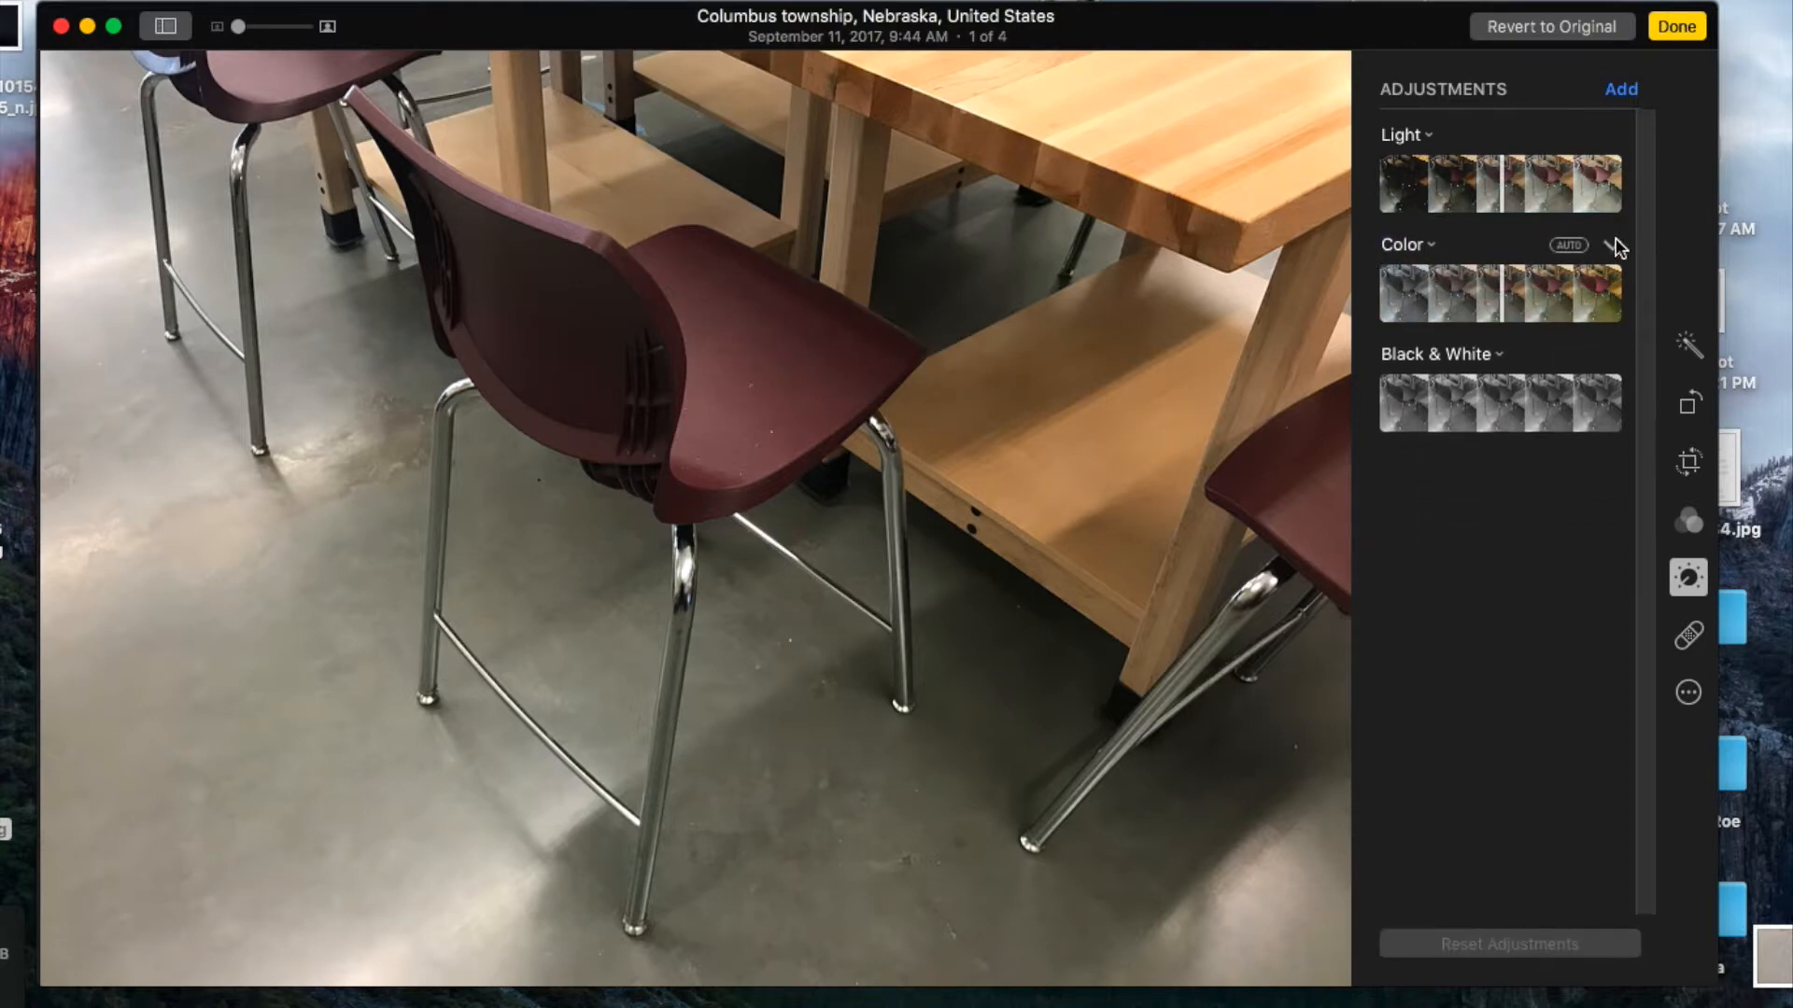
Show the Black & White settings, try an Intensity of 1.00 and 0.52, and reset the adjustments.
click(1500, 358)
click(1612, 353)
click(1612, 352)
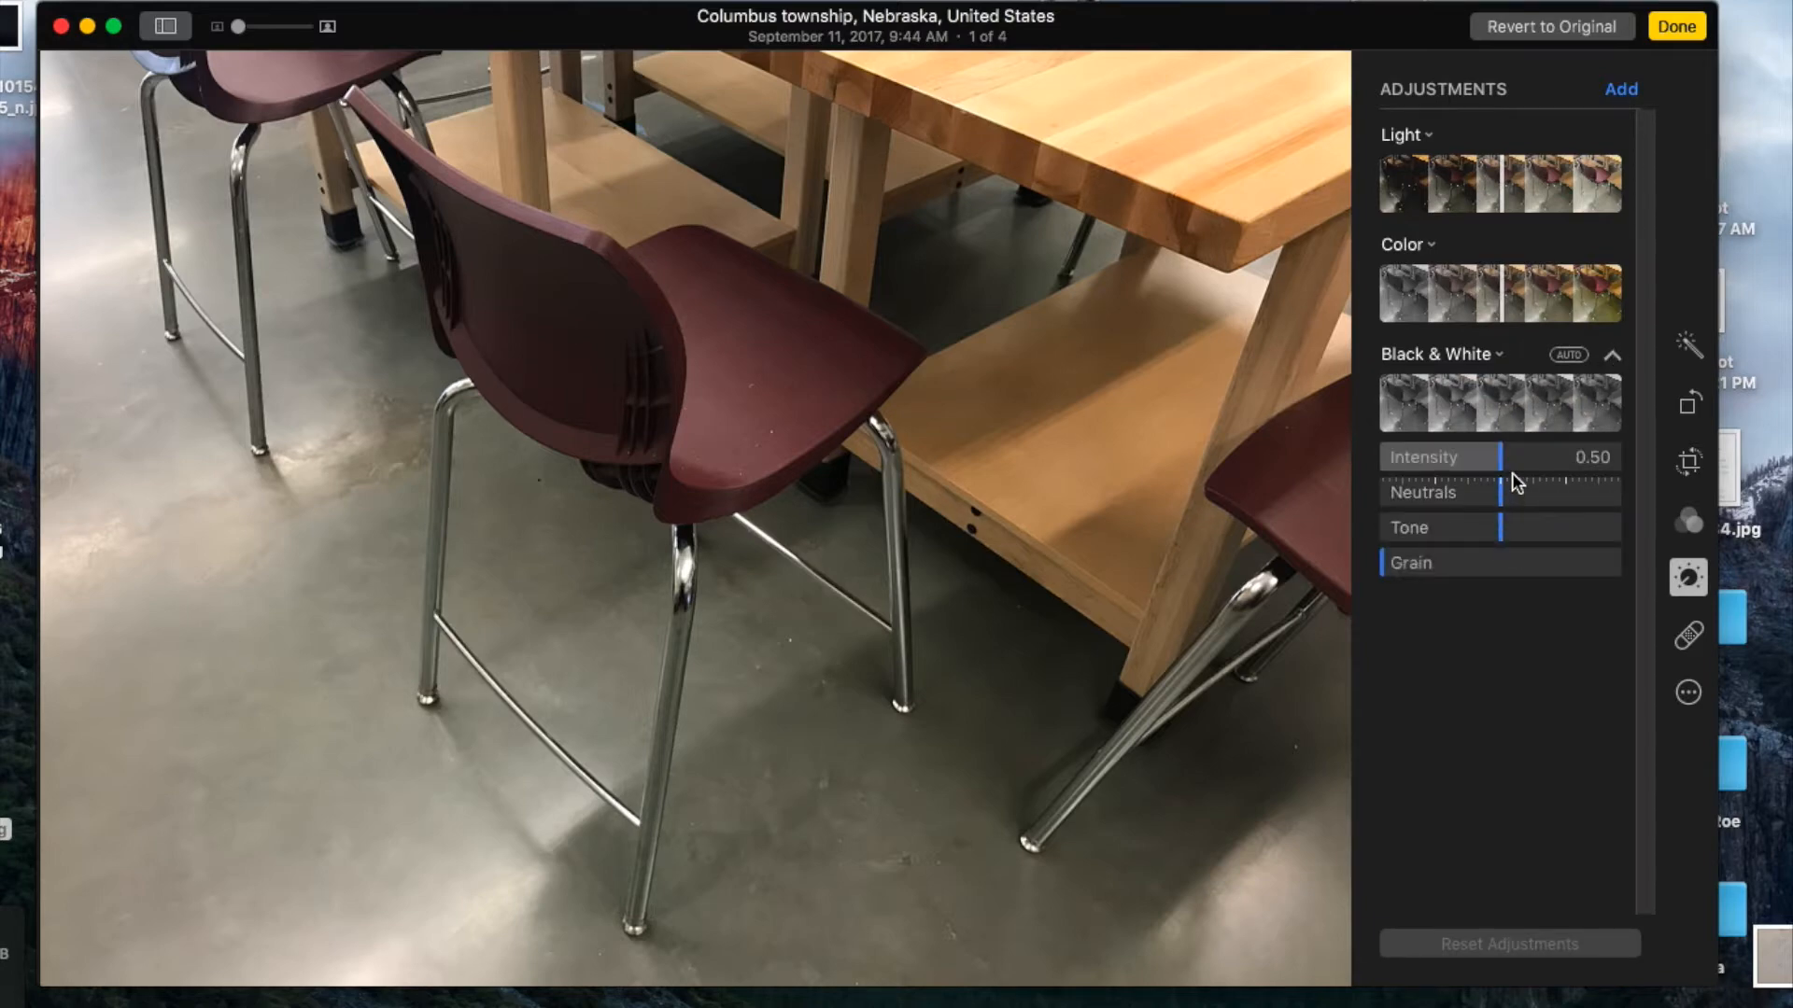
click(1501, 467)
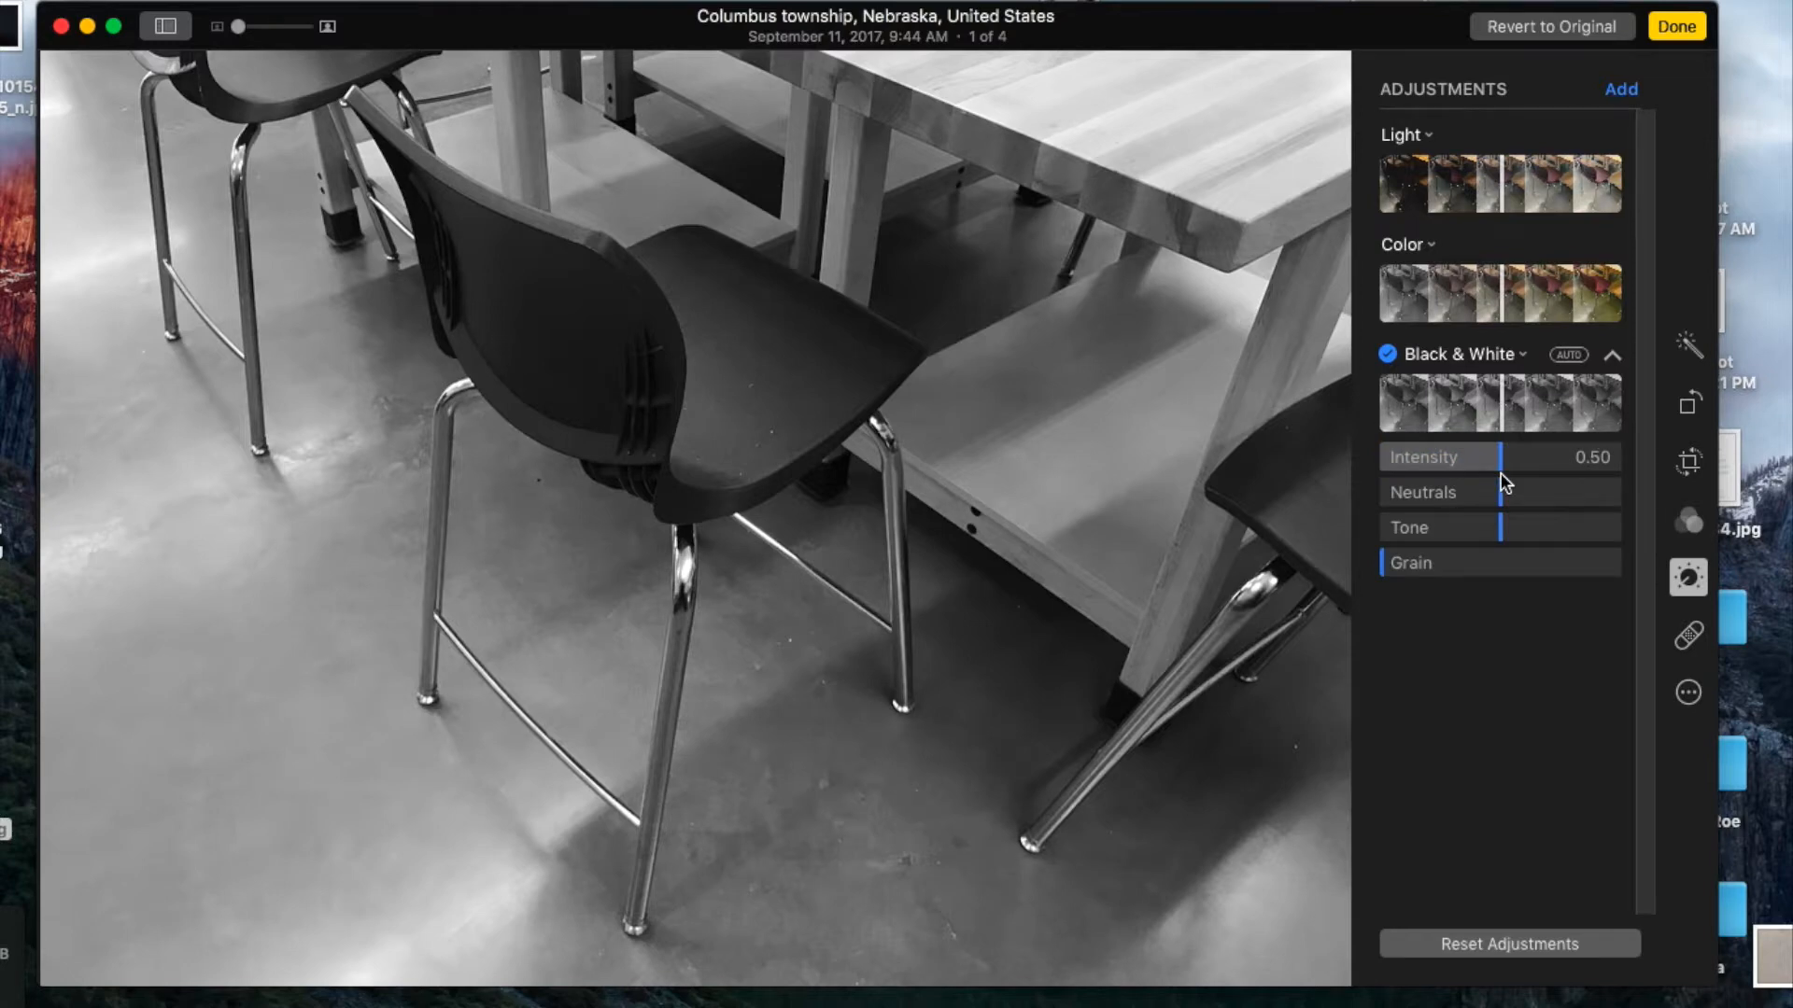
drag(1563, 459, 1612, 462)
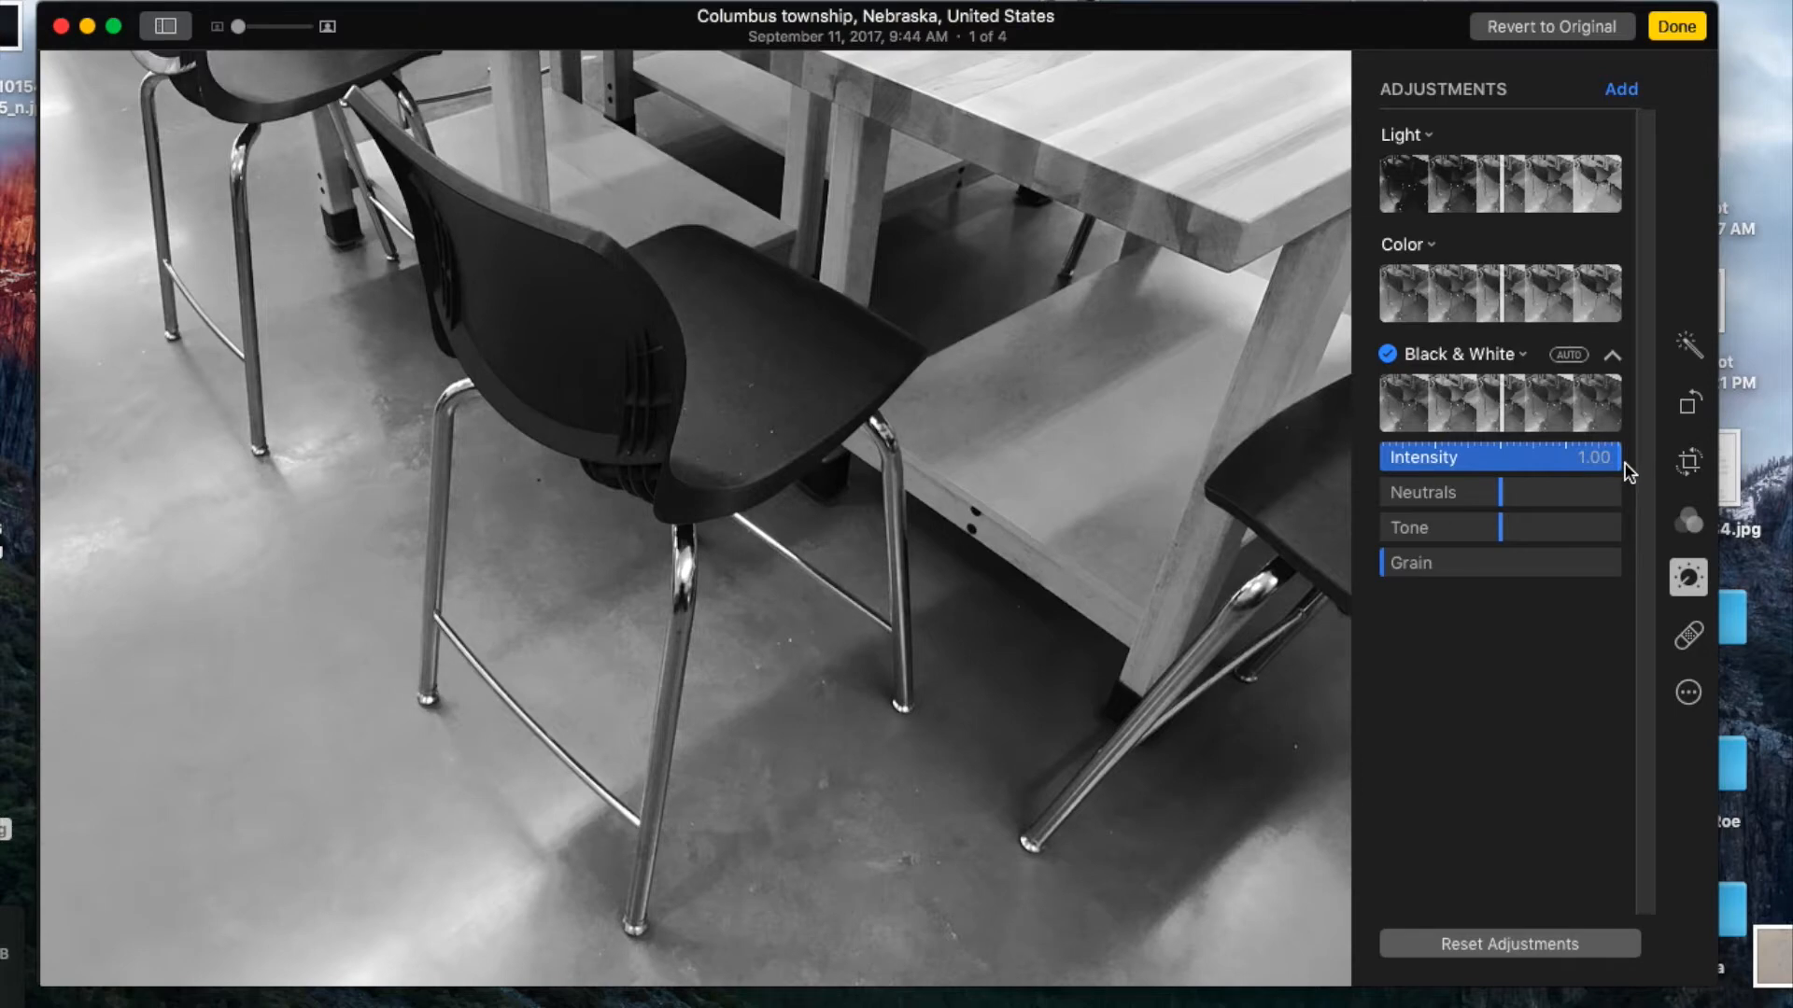
drag(1601, 463, 1507, 471)
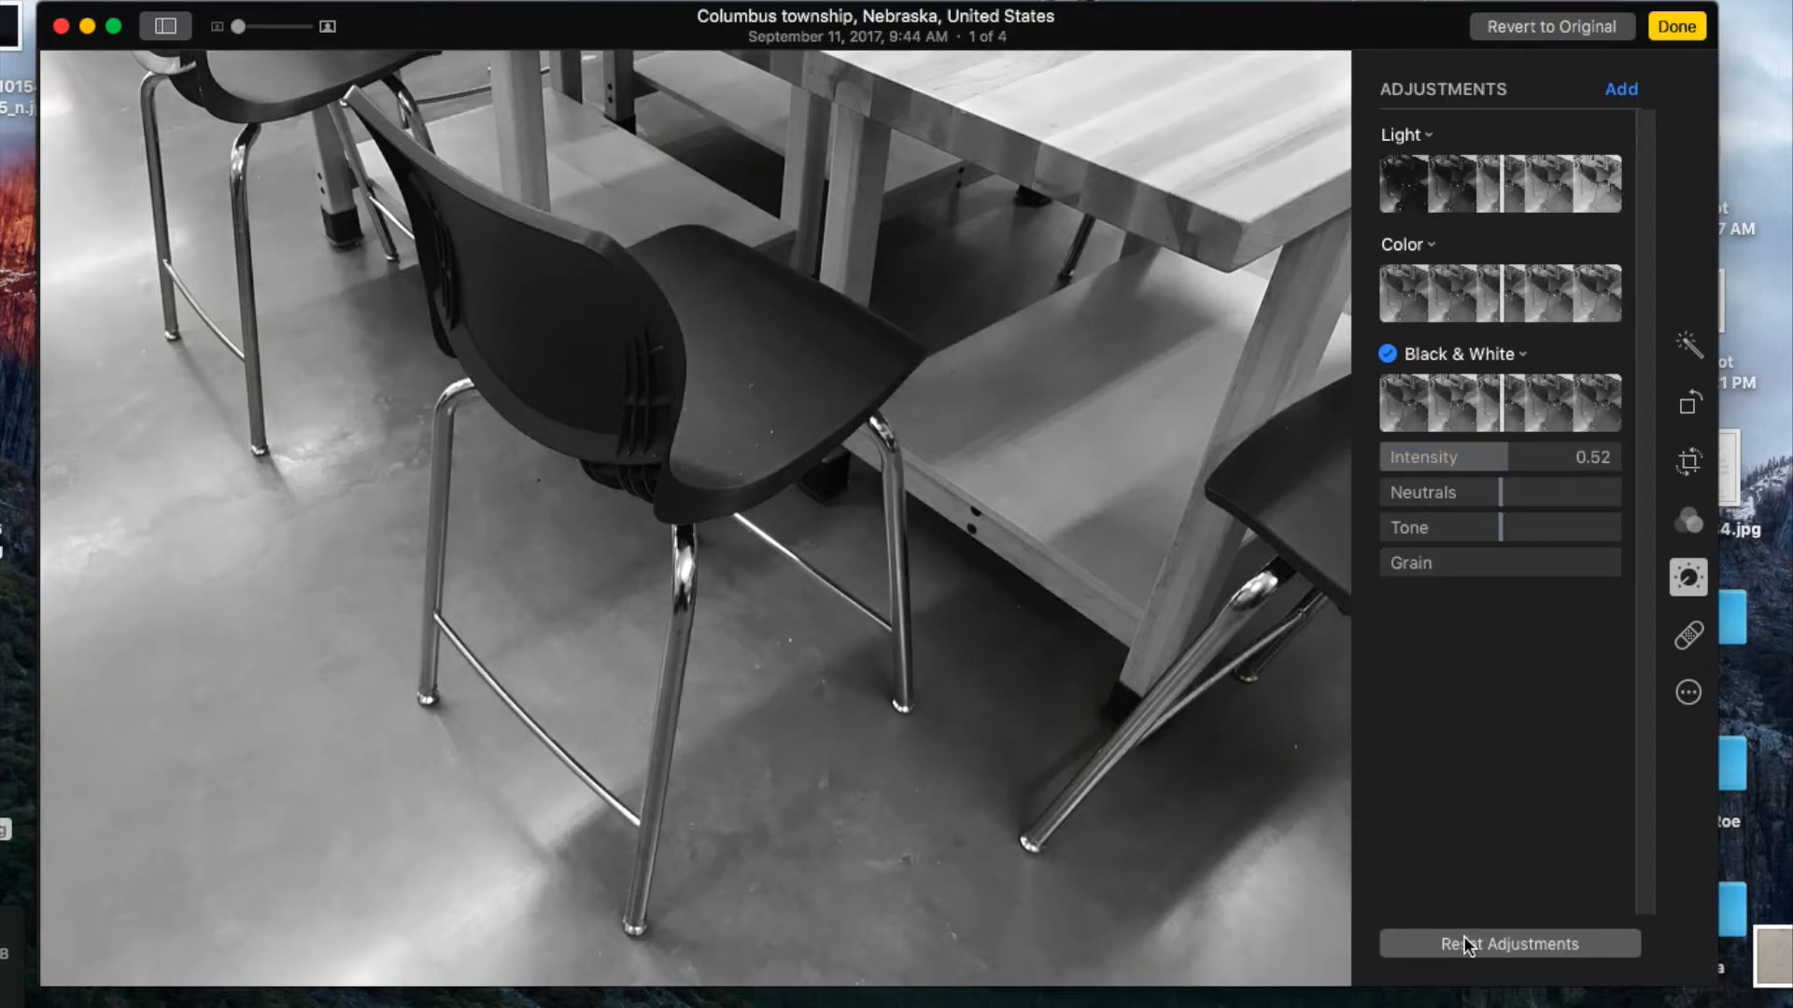
click(1464, 937)
Try Black & White Neutrals at 0.11, -1.00 and 1.00 and Tone at 0.39, and reset the adjustments.
click(1510, 497)
mouse_move(1508, 495)
mouse_down()
mouse_move(1649, 490)
mouse_move(1366, 501)
mouse_move(1717, 485)
mouse_move(1420, 506)
mouse_move(1669, 469)
mouse_move(1512, 493)
mouse_up()
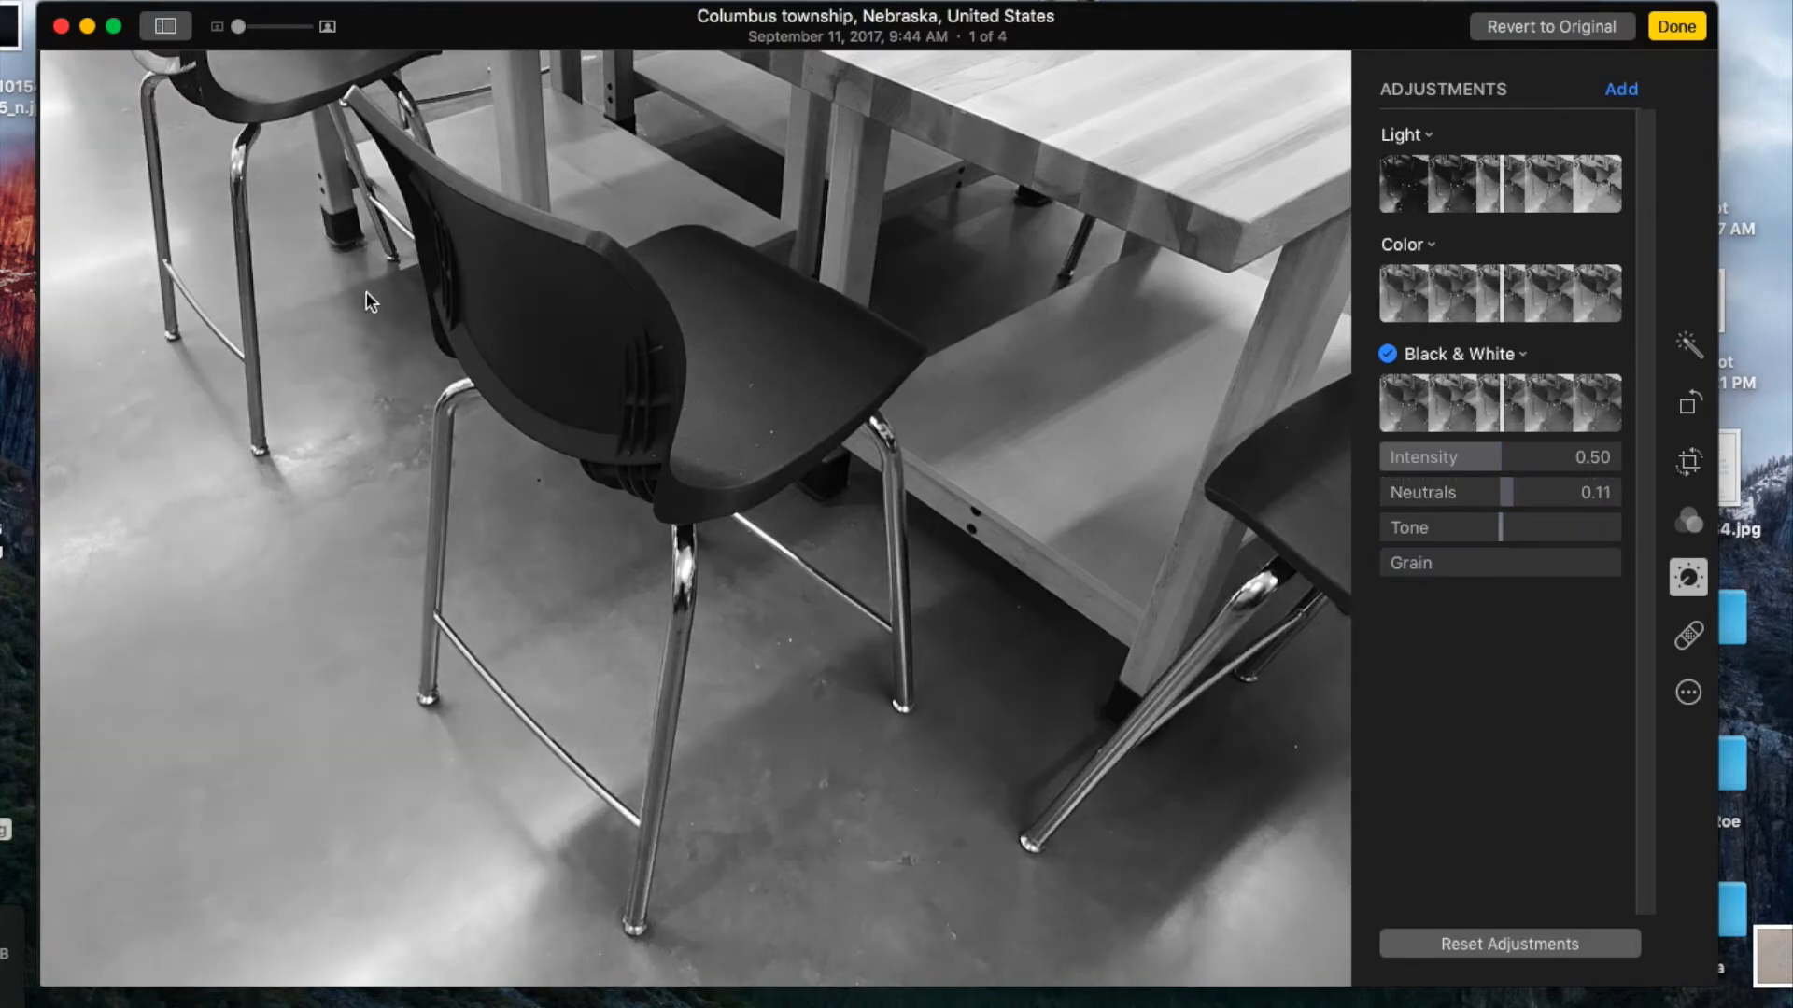
drag(1517, 508, 1345, 532)
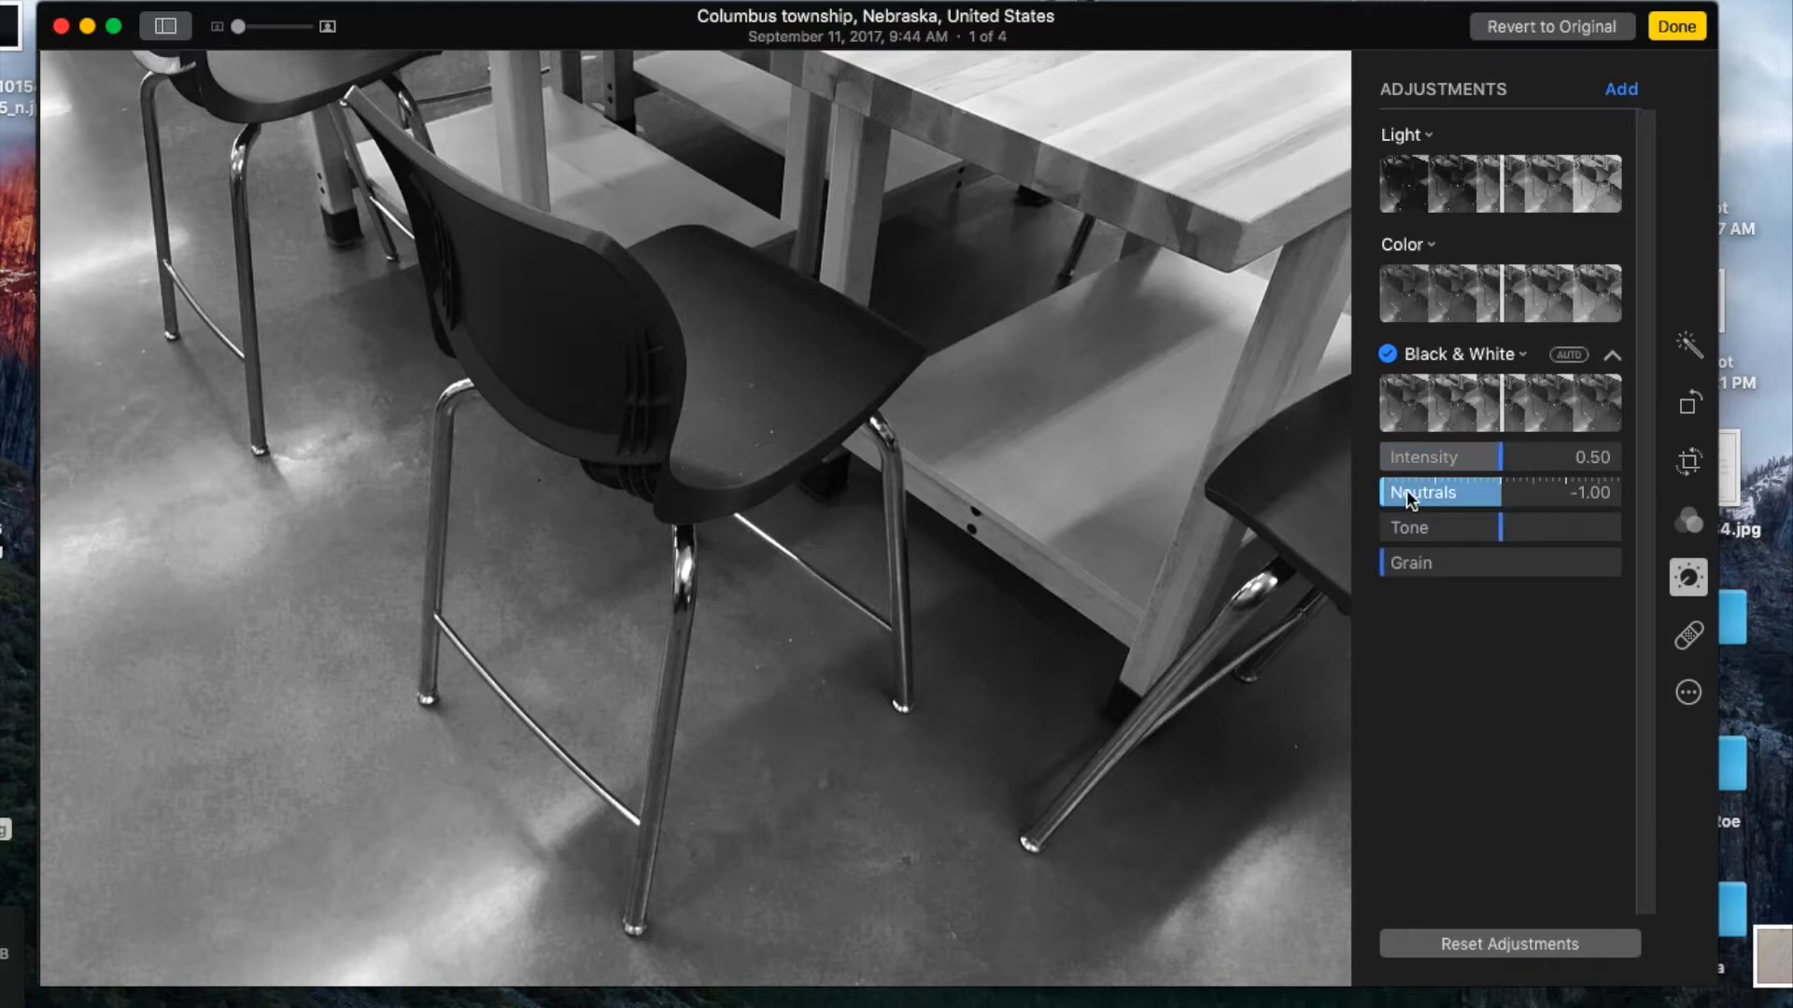
drag(1387, 492, 1623, 467)
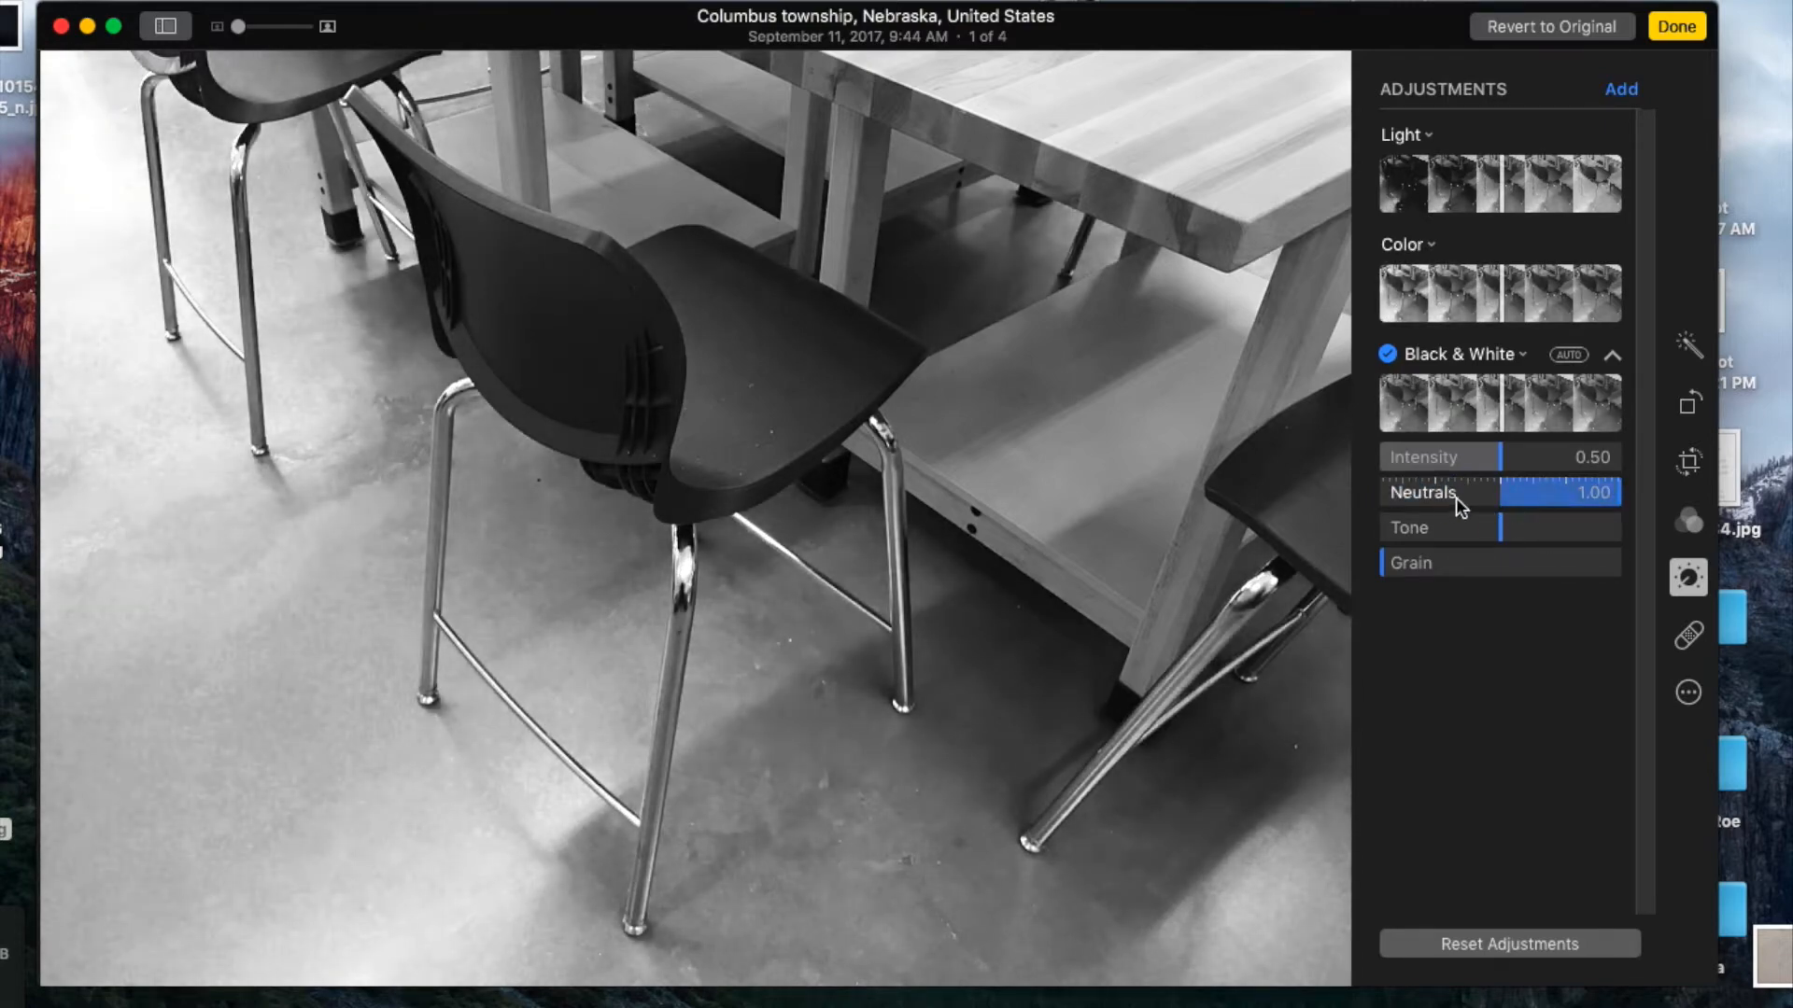
drag(1620, 525, 1550, 540)
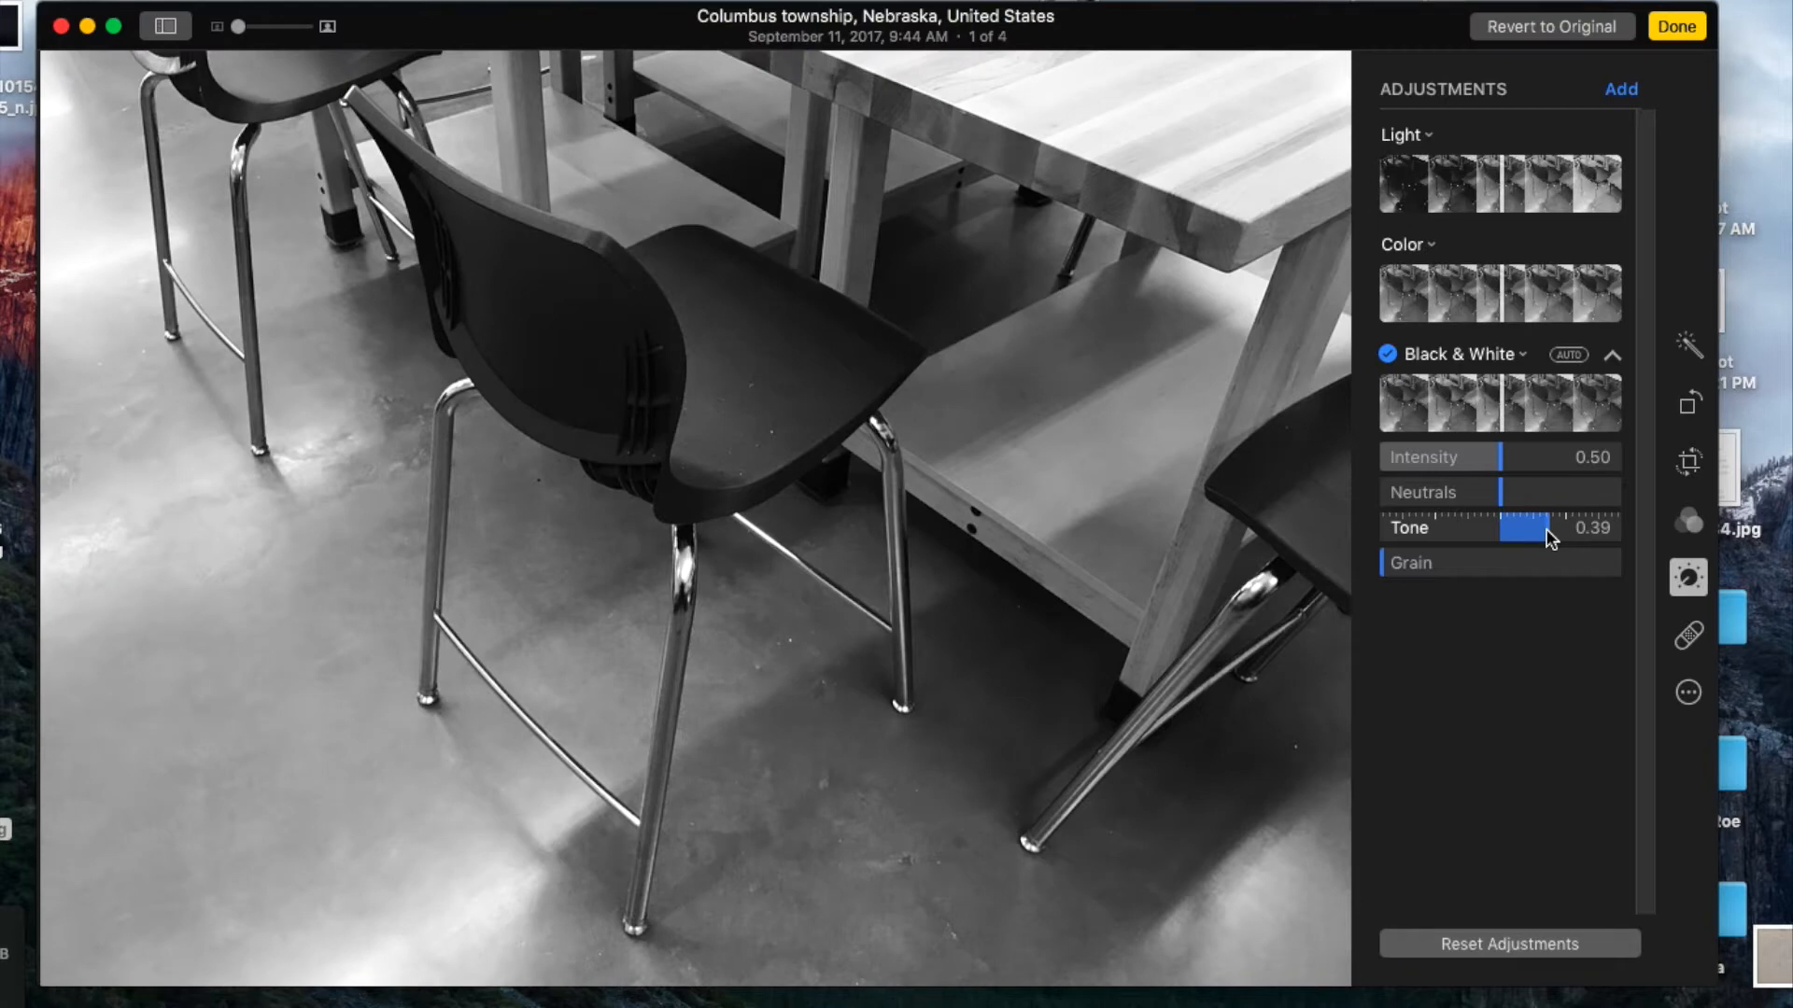
click(1490, 945)
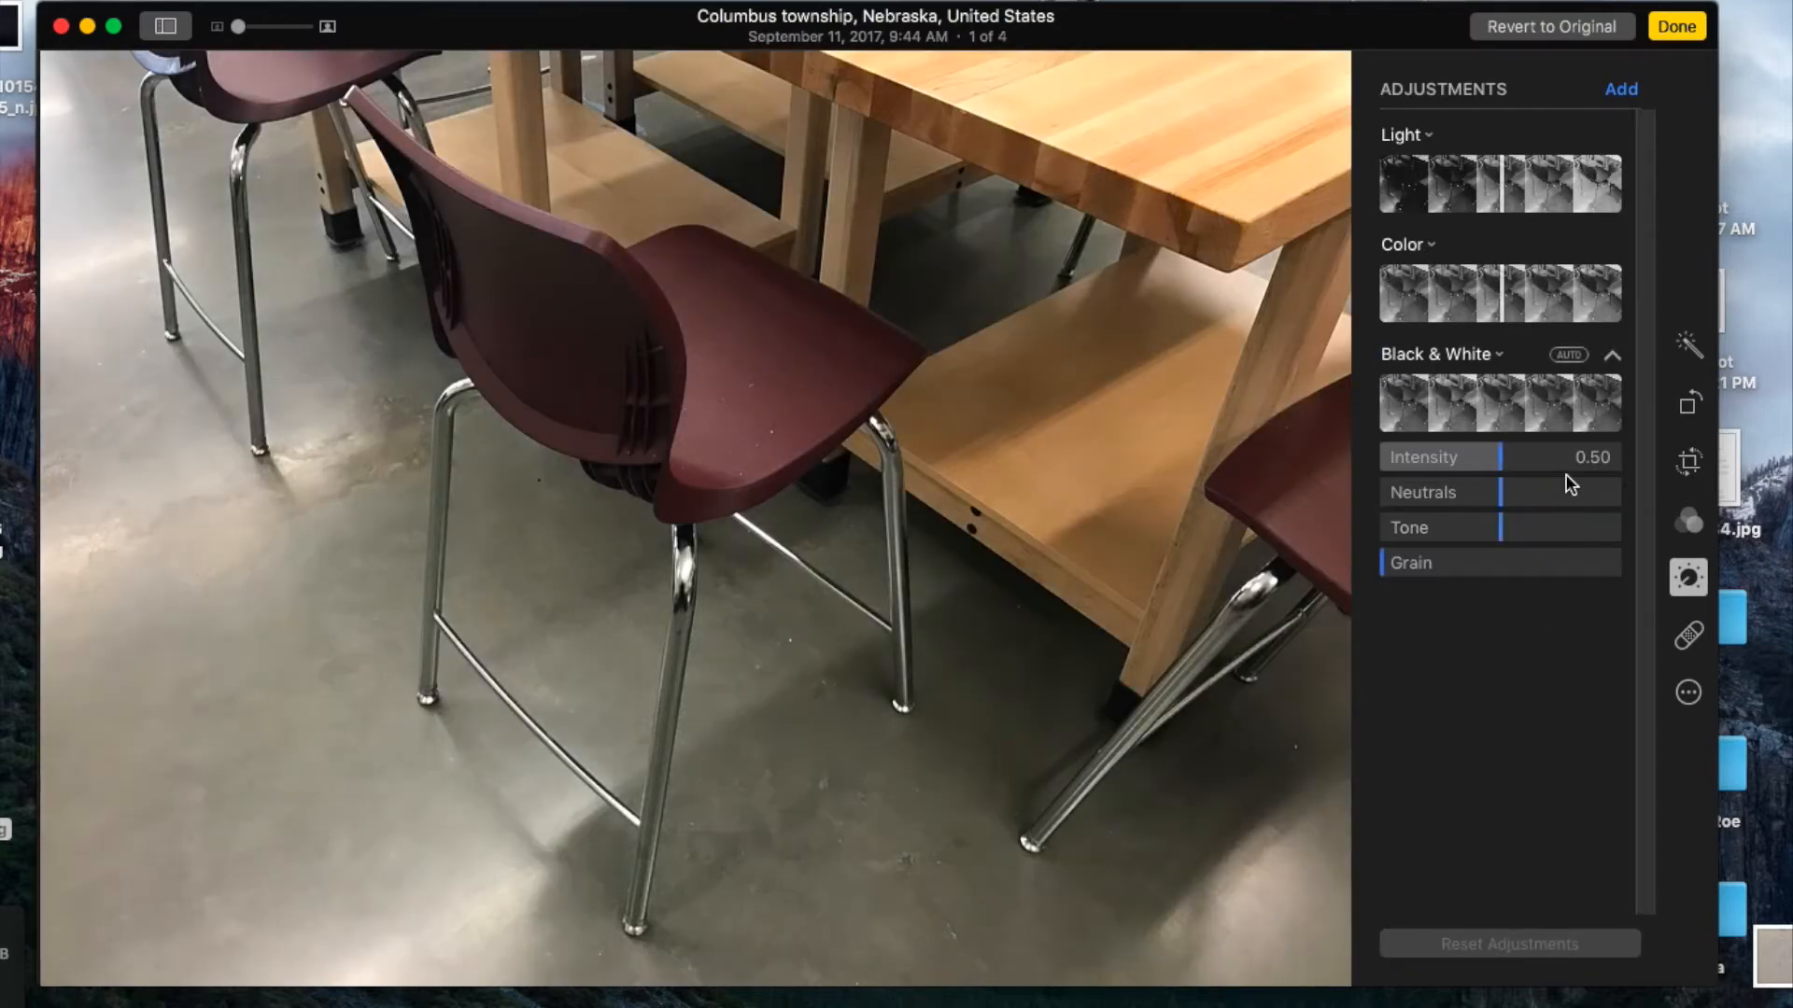
Turn on Black & White and try the Grain at 1.00 and lower on a close-up of the chair.
click(1504, 540)
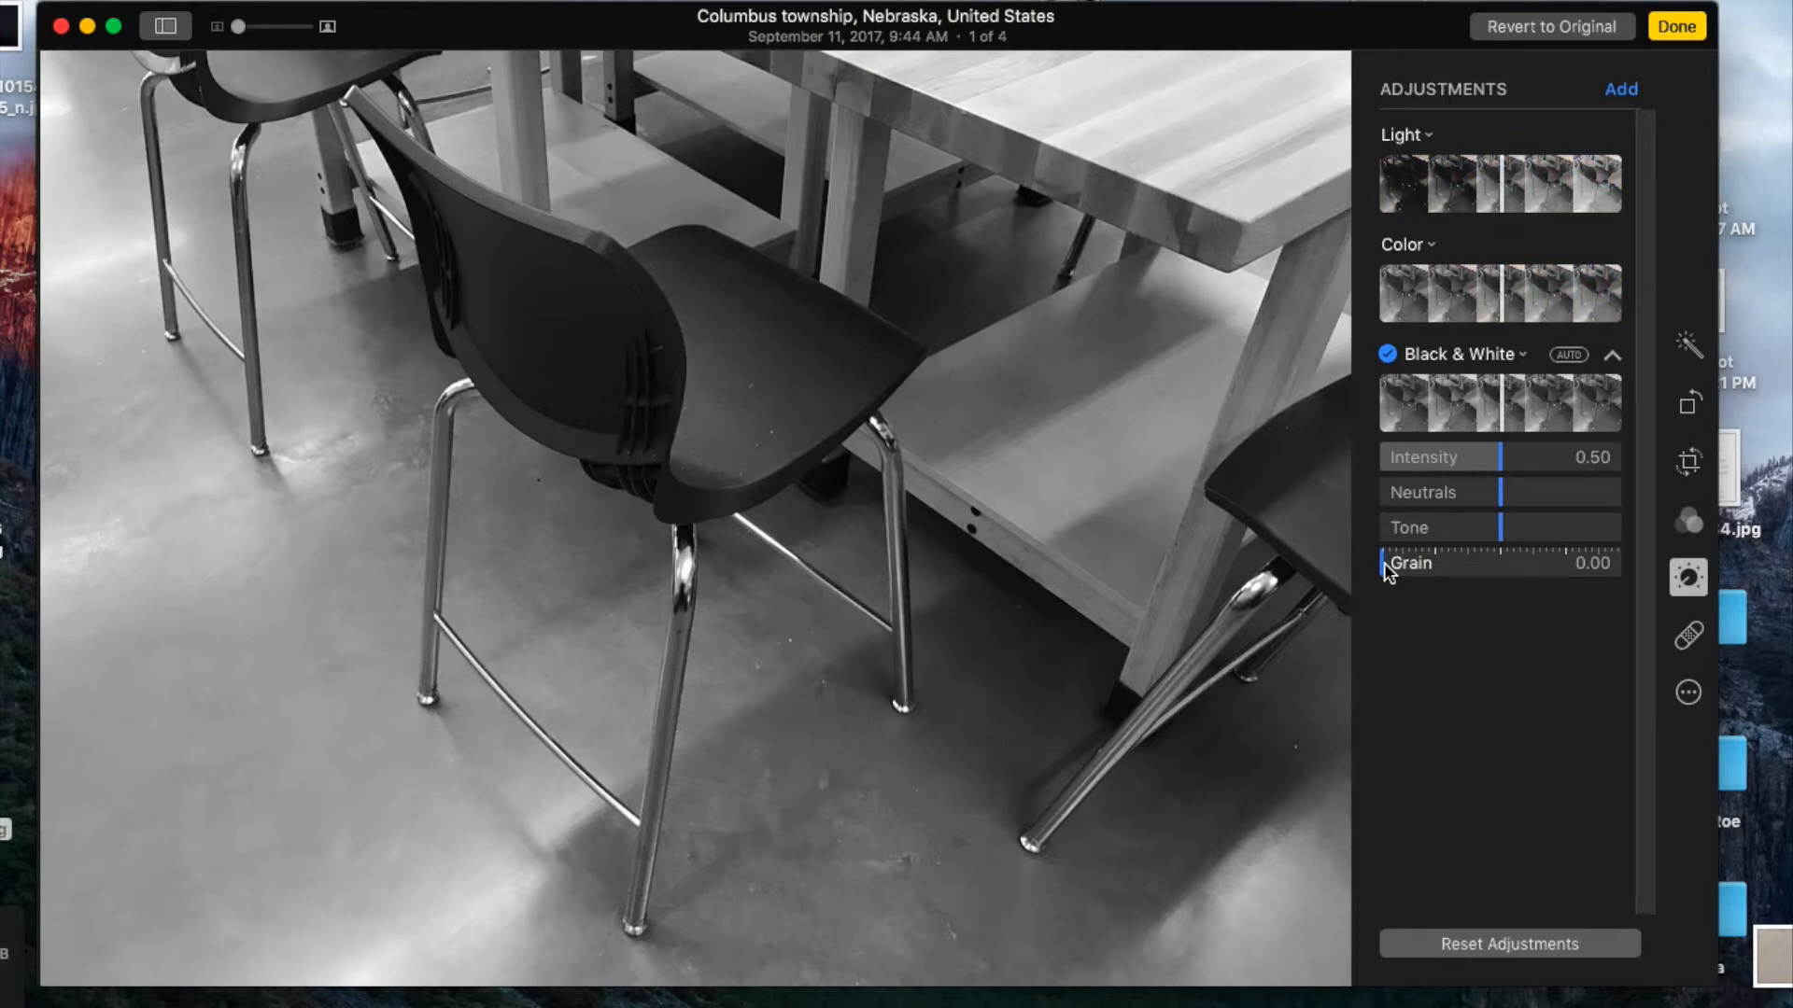
key(z)
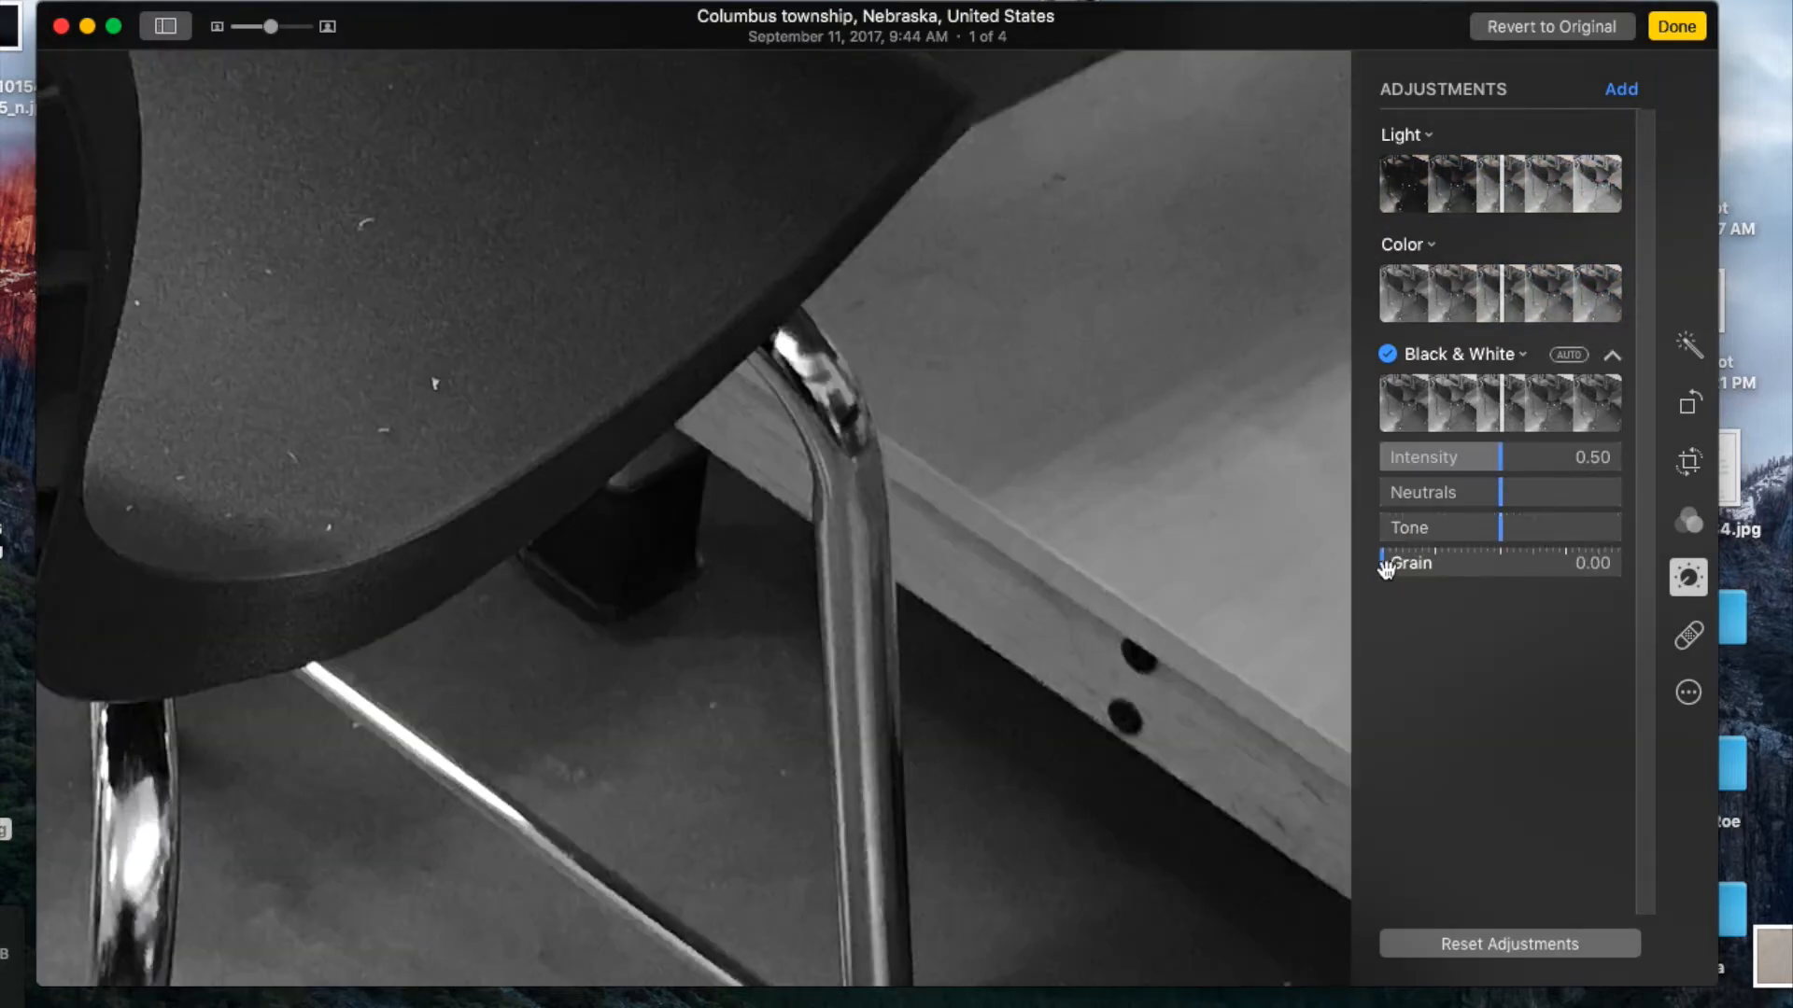
drag(1384, 565, 1678, 566)
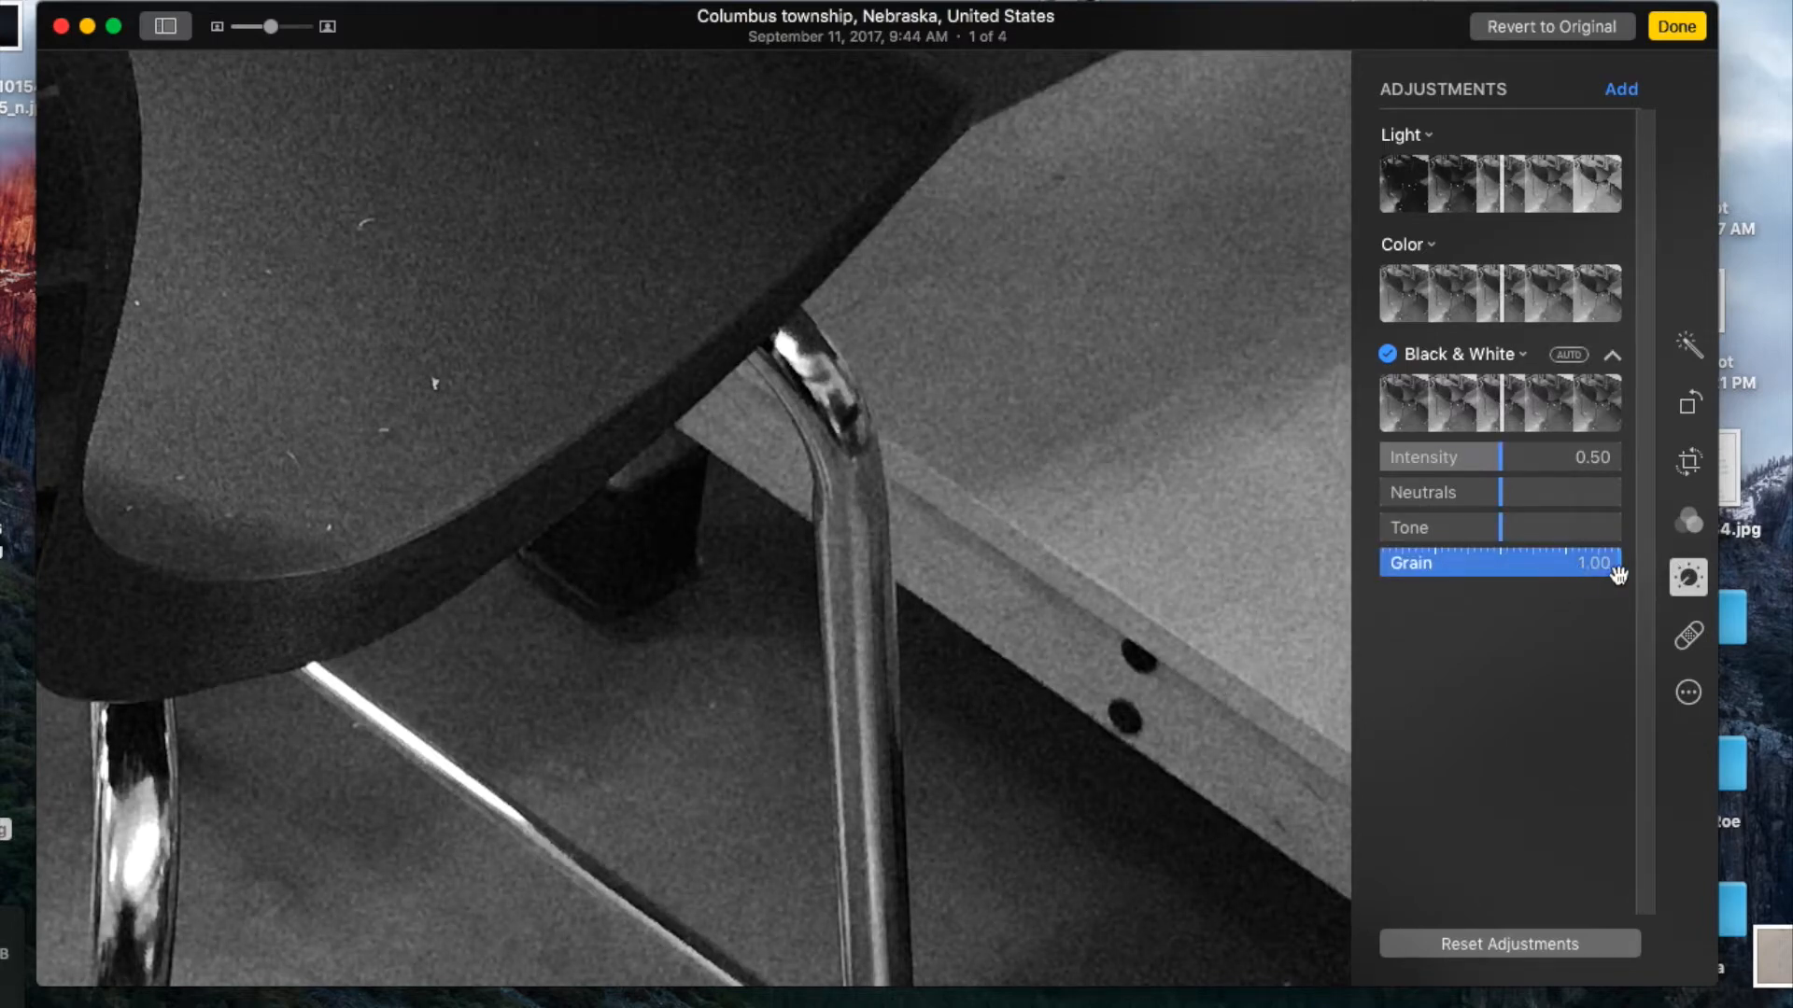
mouse_move(1619, 568)
mouse_down()
mouse_move(1381, 572)
mouse_move(1648, 572)
mouse_move(1381, 572)
mouse_move(1628, 572)
mouse_up()
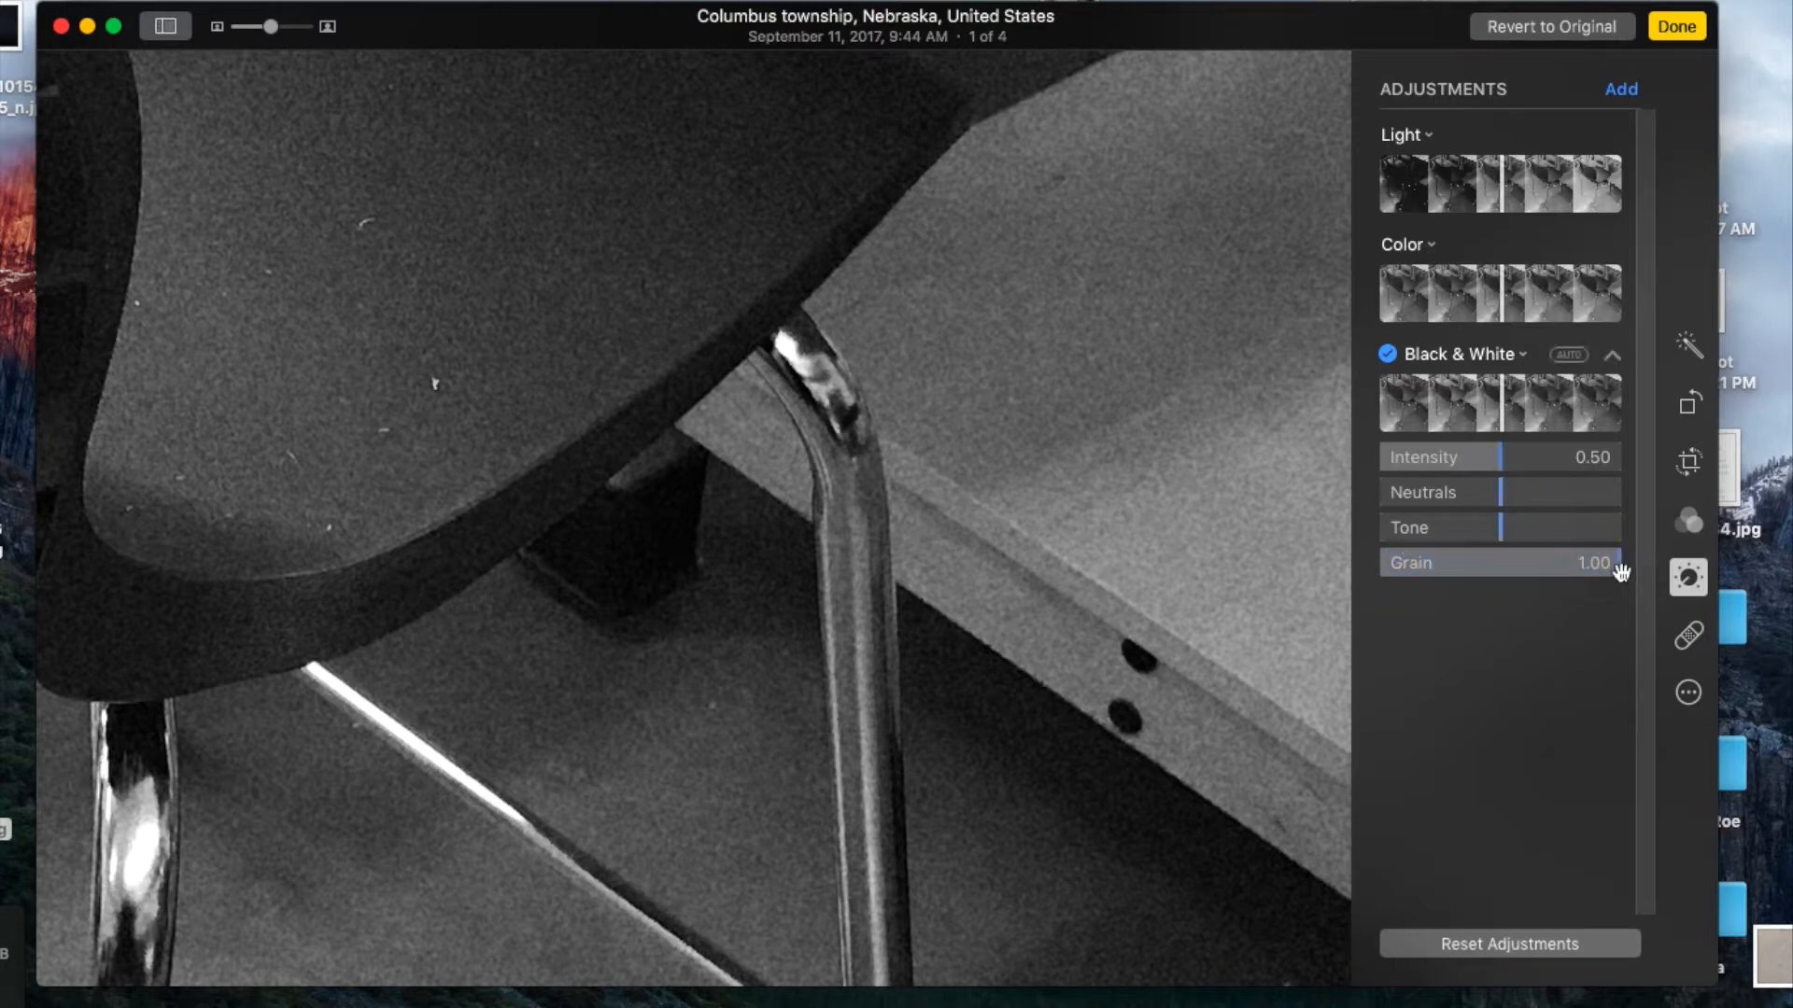
drag(1500, 560, 1544, 592)
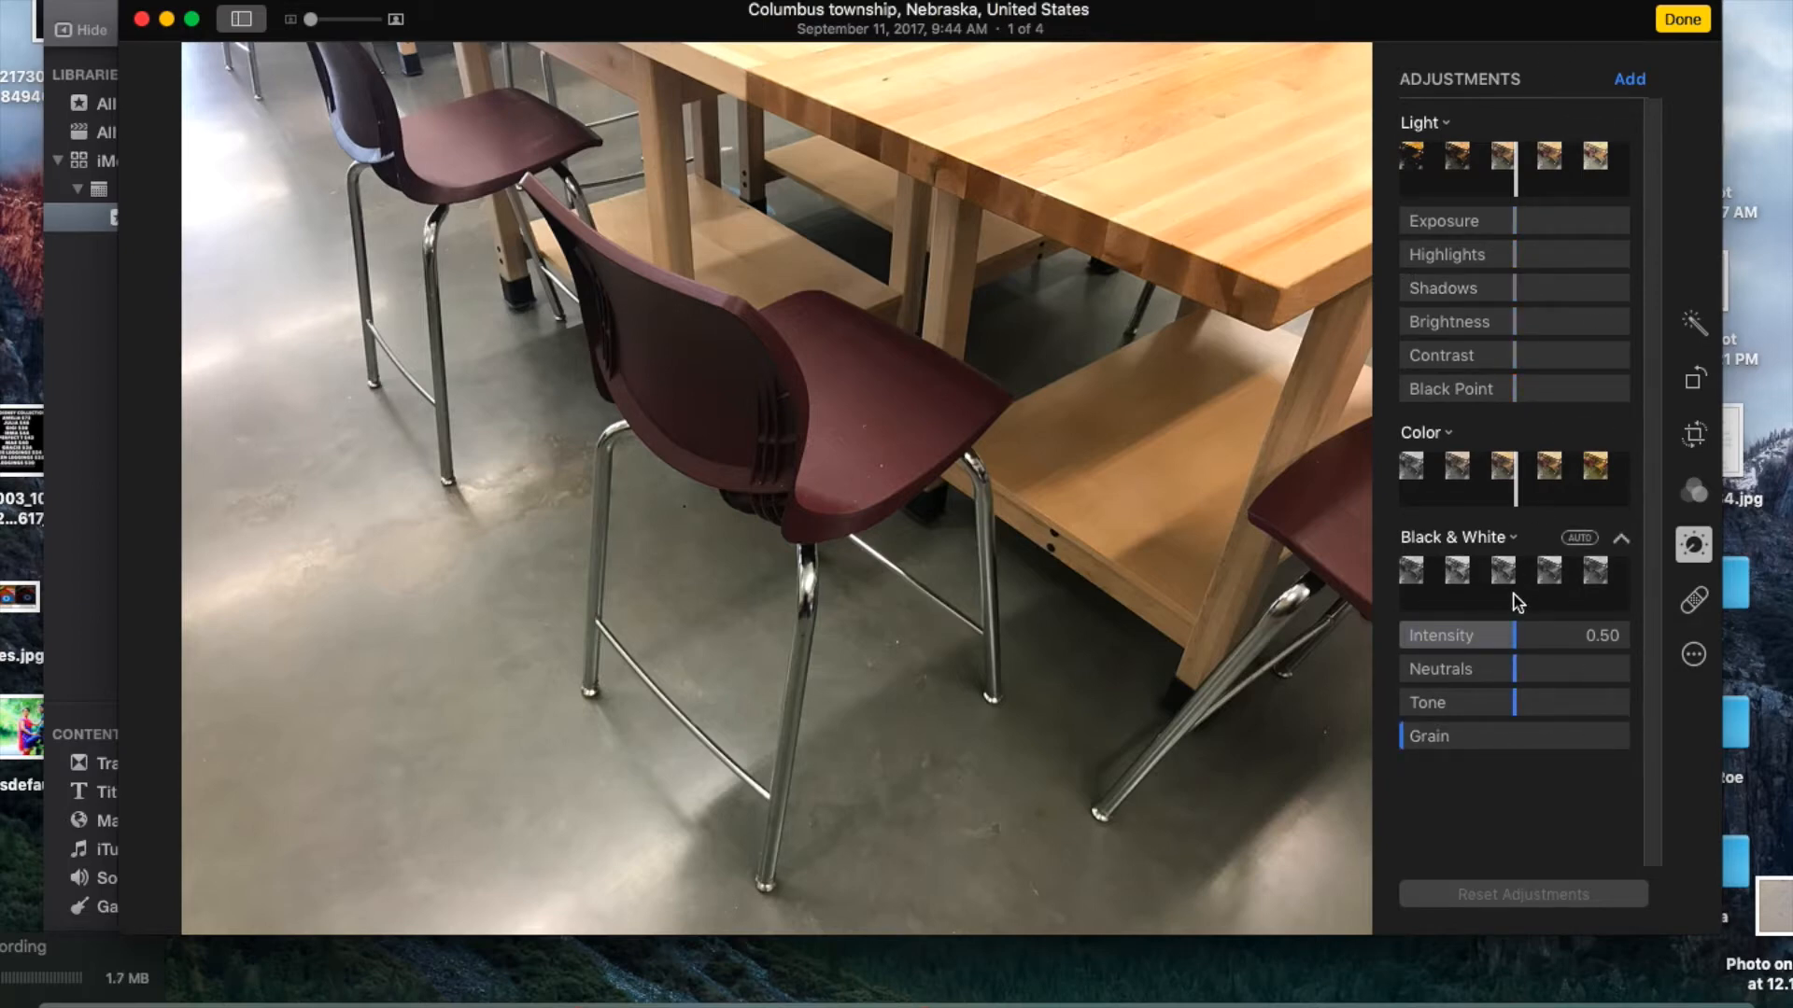
Add a Vignette adjustment, try its Strength at 1.00 and 0.47, and remove the adjustment.
click(1626, 71)
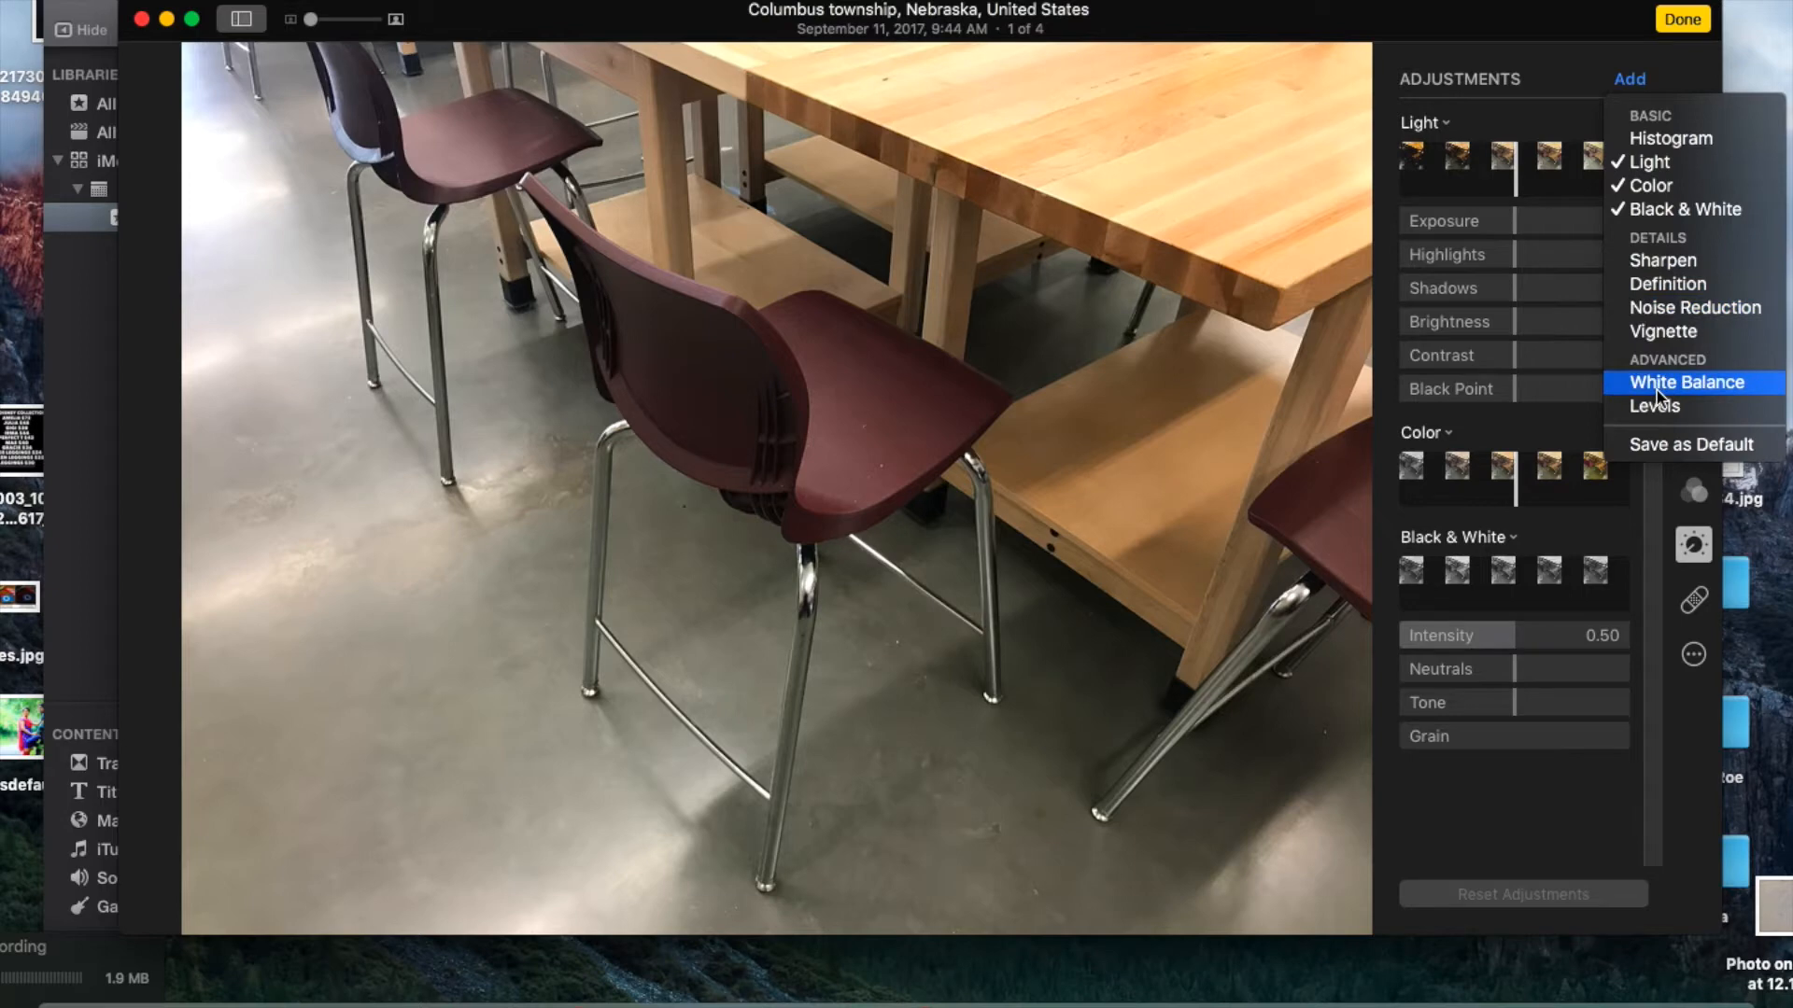
click(1653, 332)
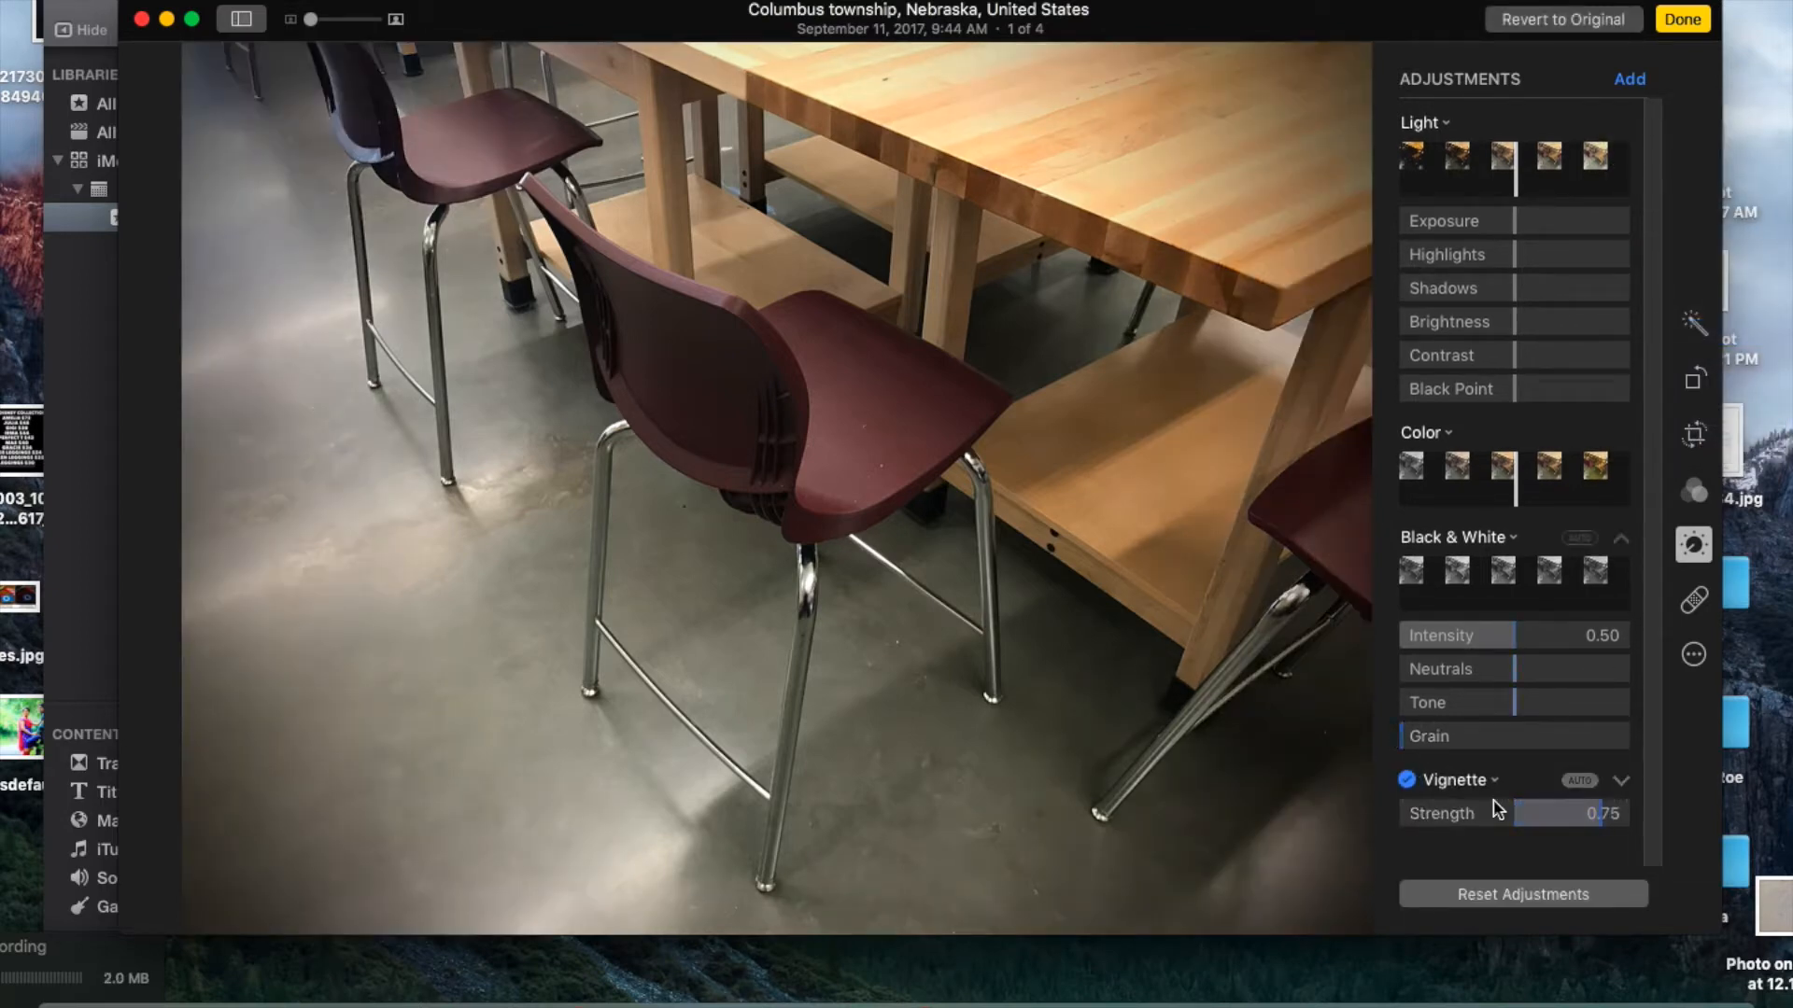
click(1602, 826)
mouse_move(1601, 825)
mouse_down()
mouse_move(1574, 825)
mouse_move(1626, 828)
mouse_up()
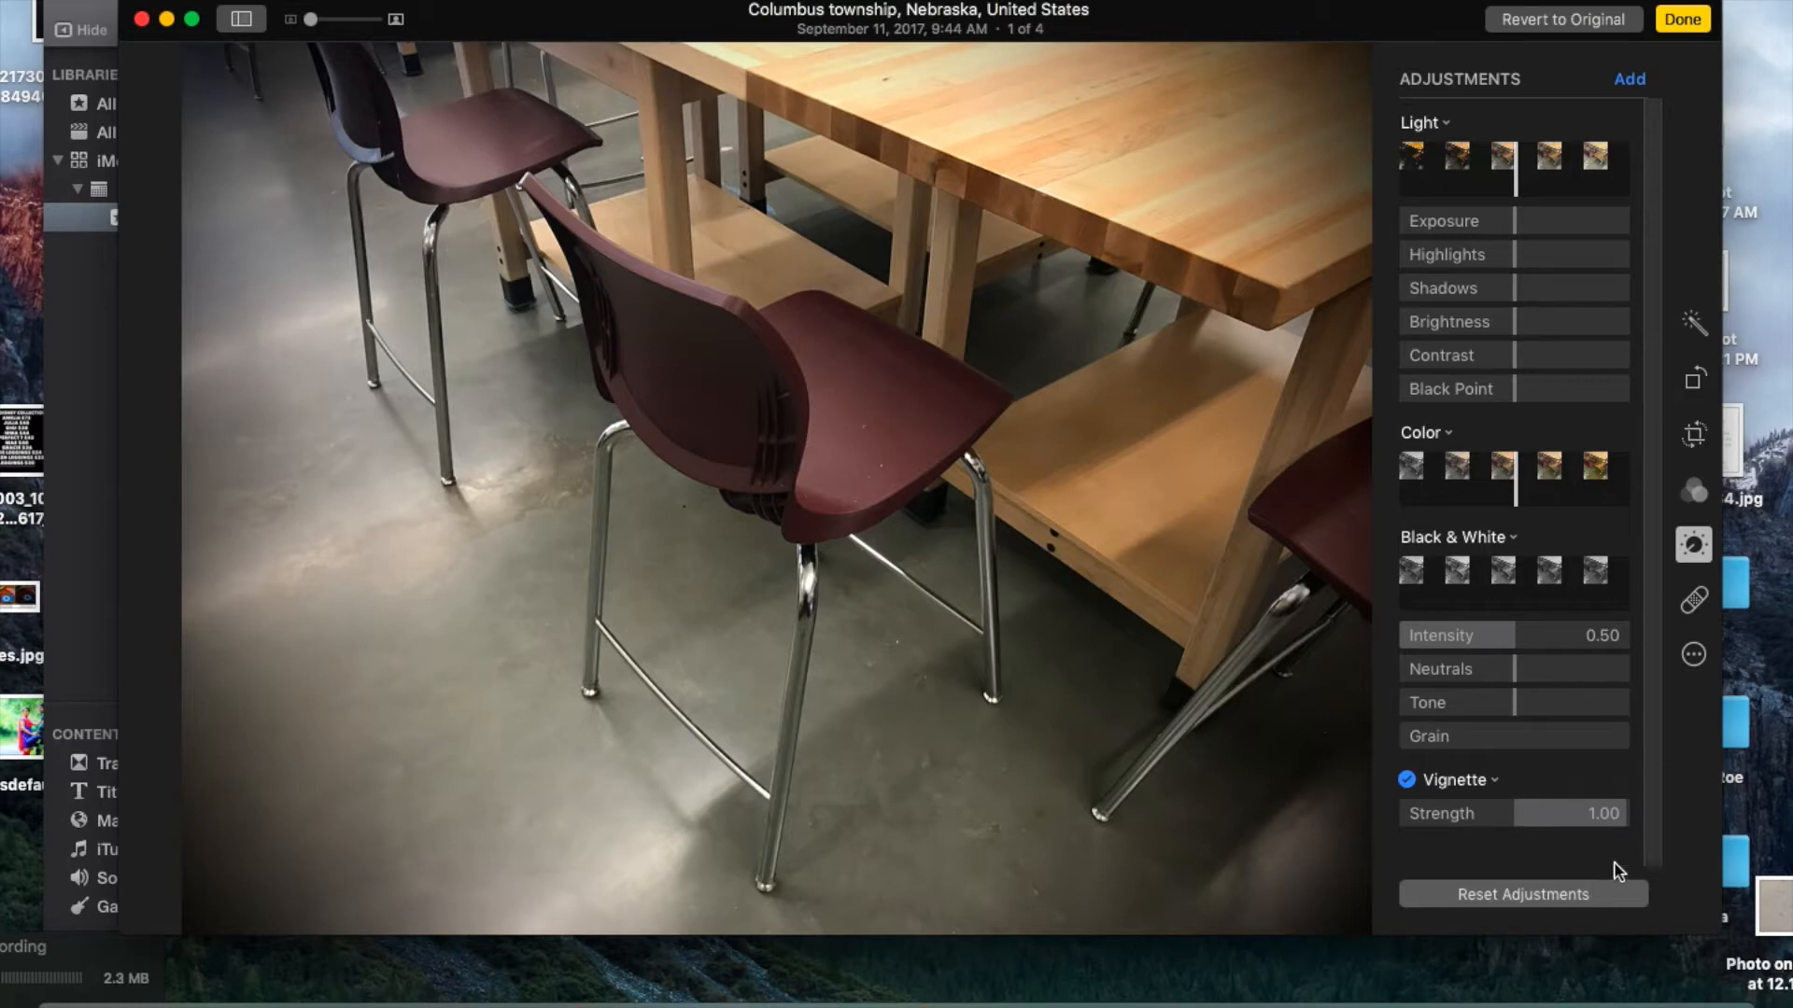
drag(1627, 825, 1567, 820)
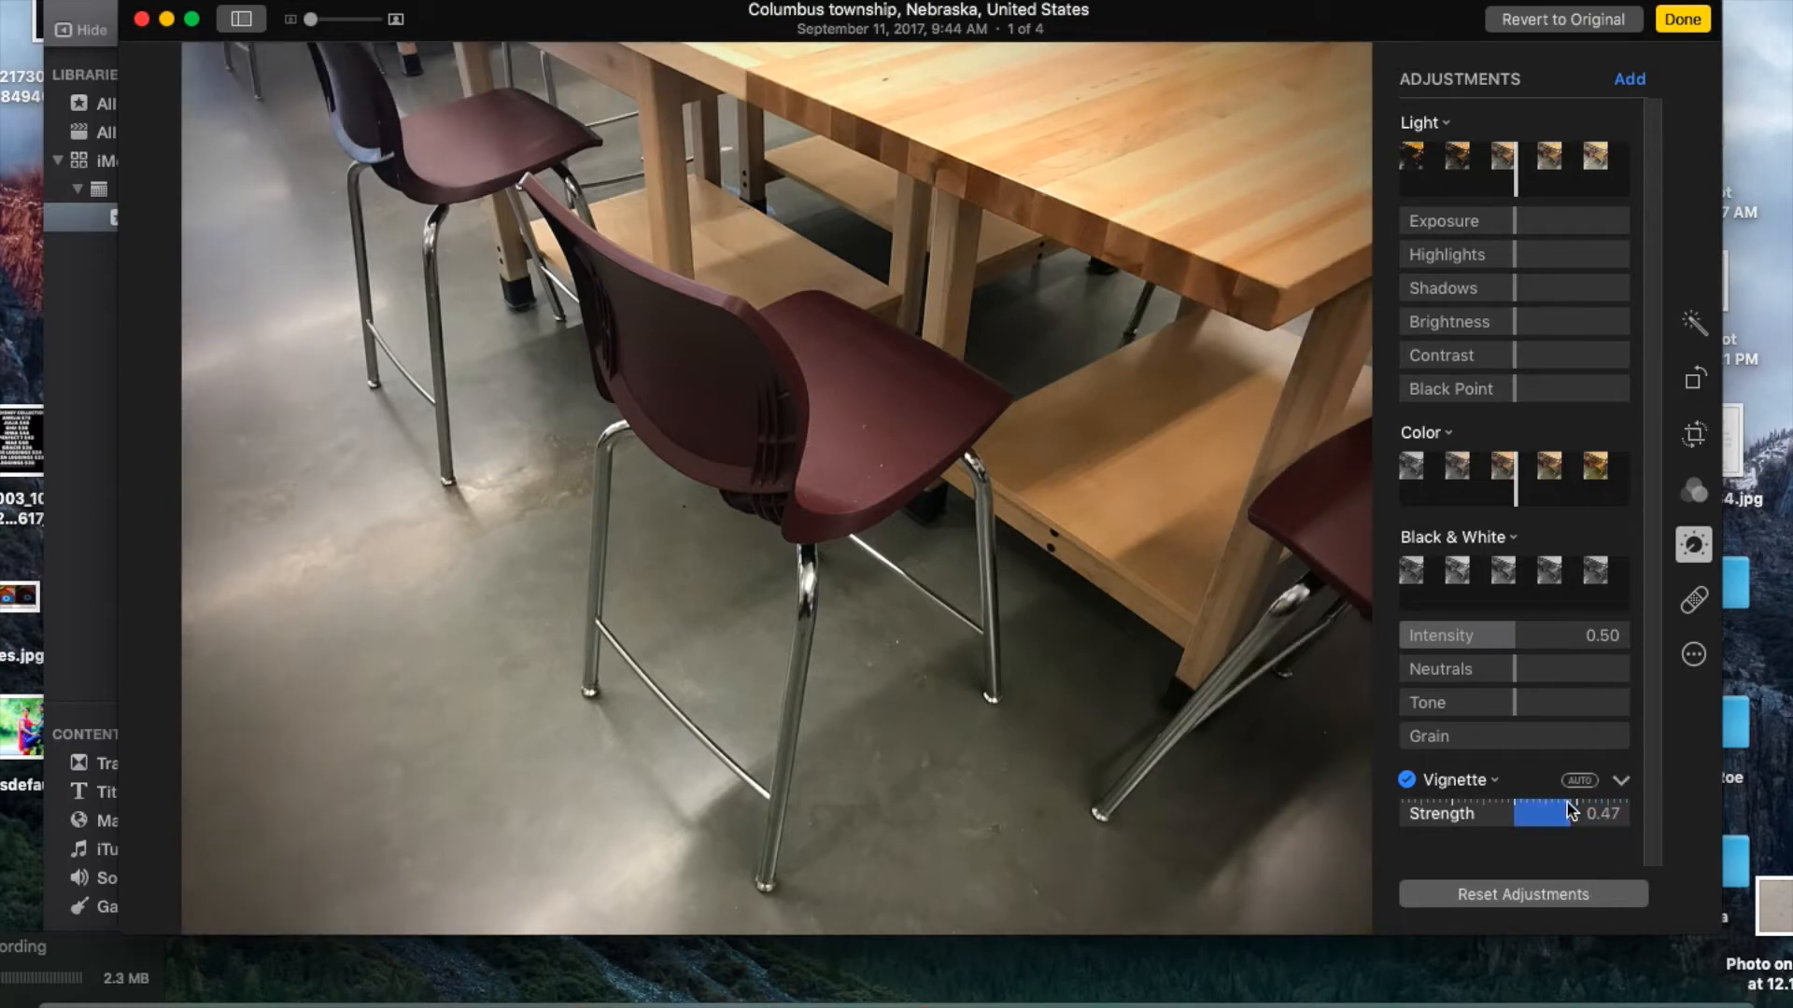
click(1636, 78)
click(1653, 331)
Add a Sharpen adjustment and set its Intensity to 1.00.
click(1629, 80)
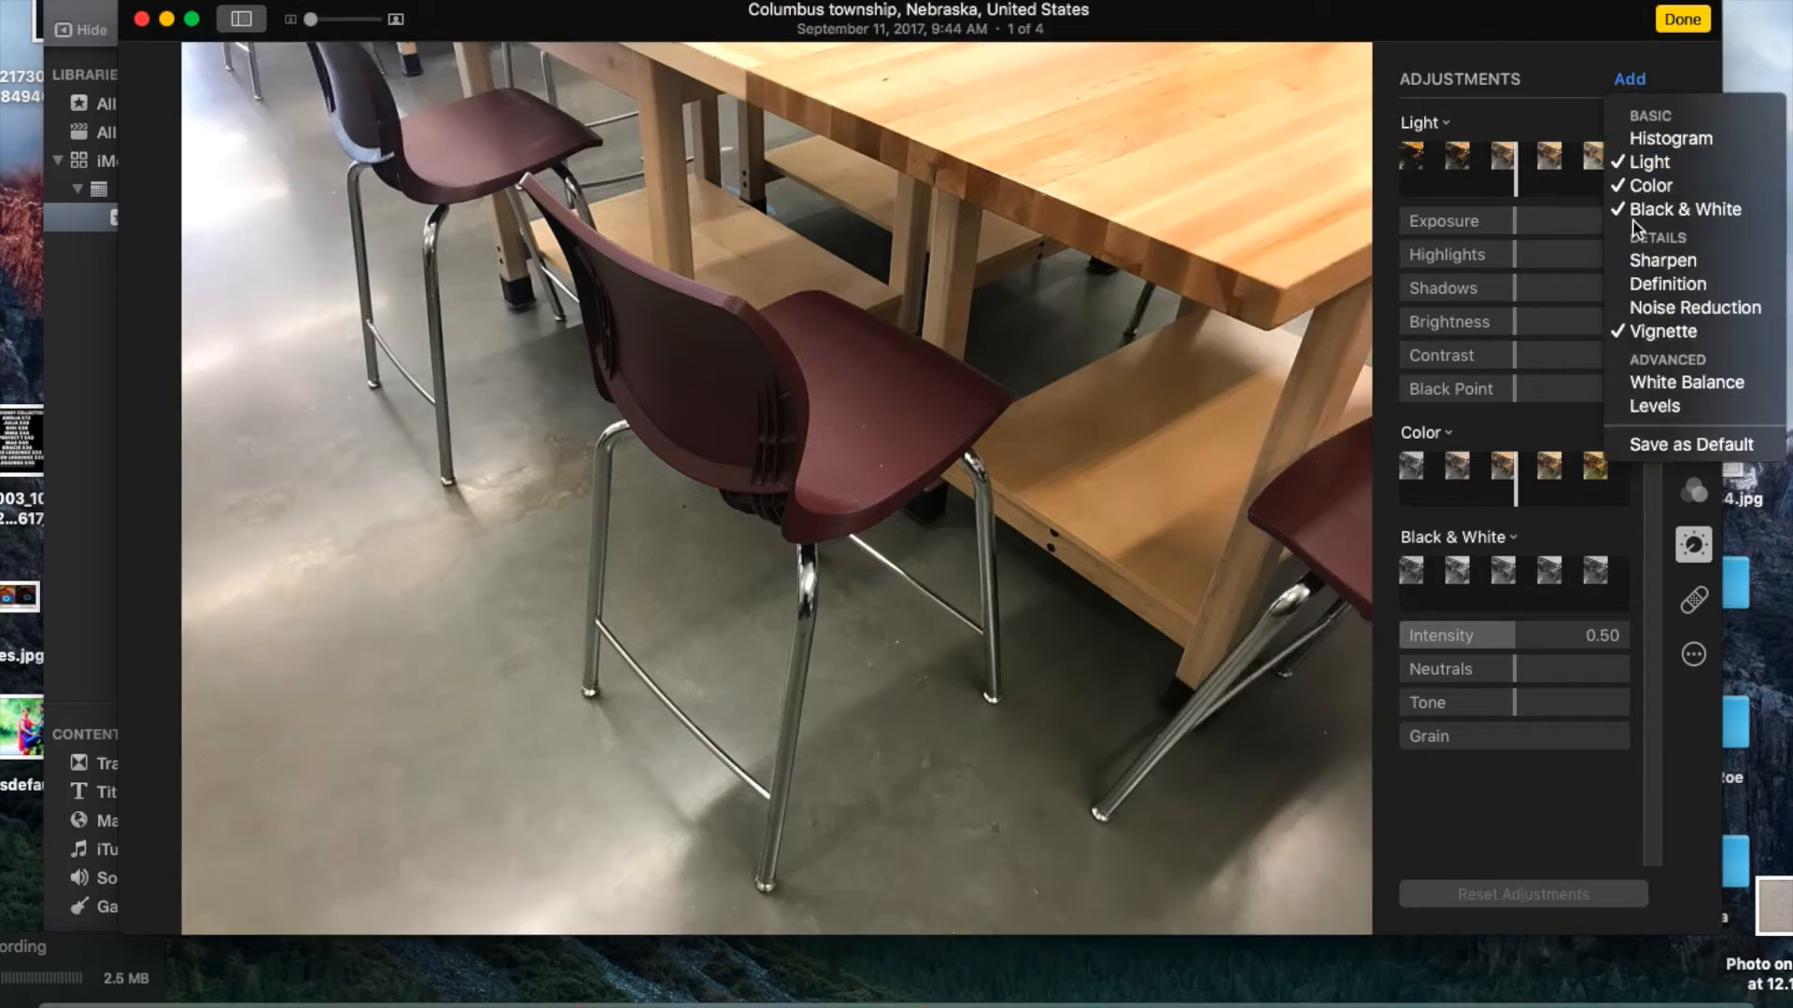
click(1648, 271)
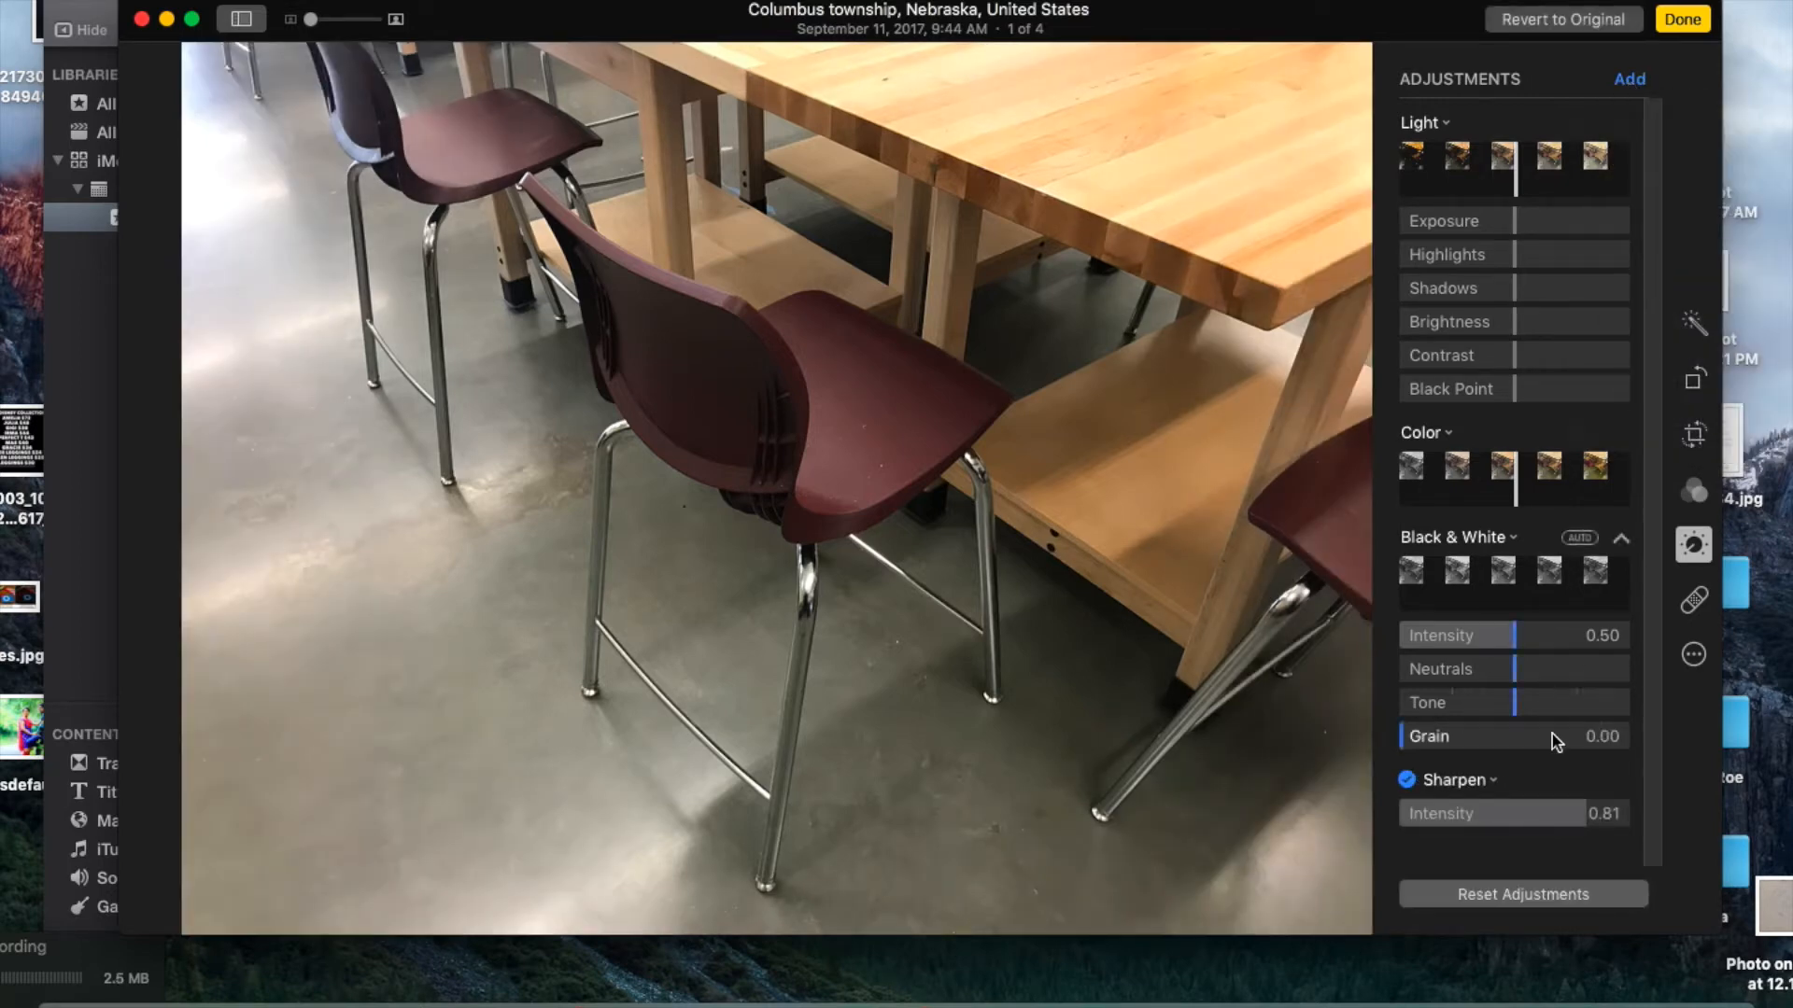
drag(1584, 821, 1655, 822)
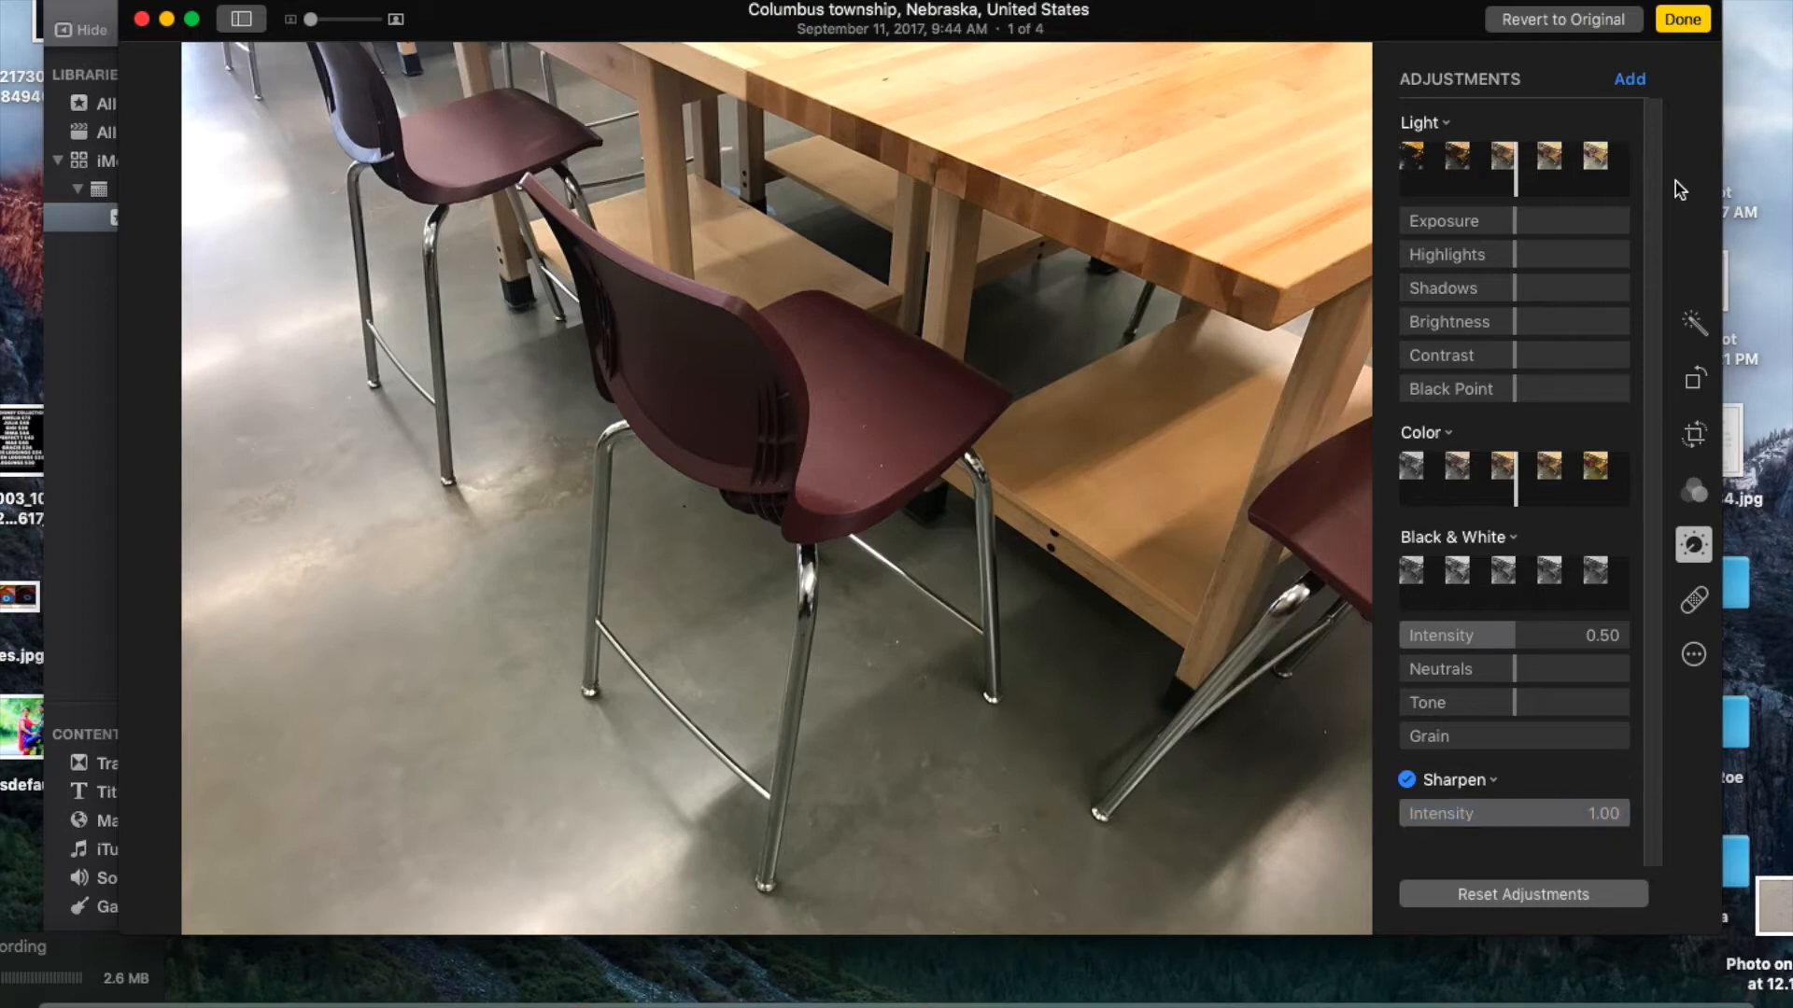
Add a Levels adjustment and close the adjustment settings.
click(1629, 79)
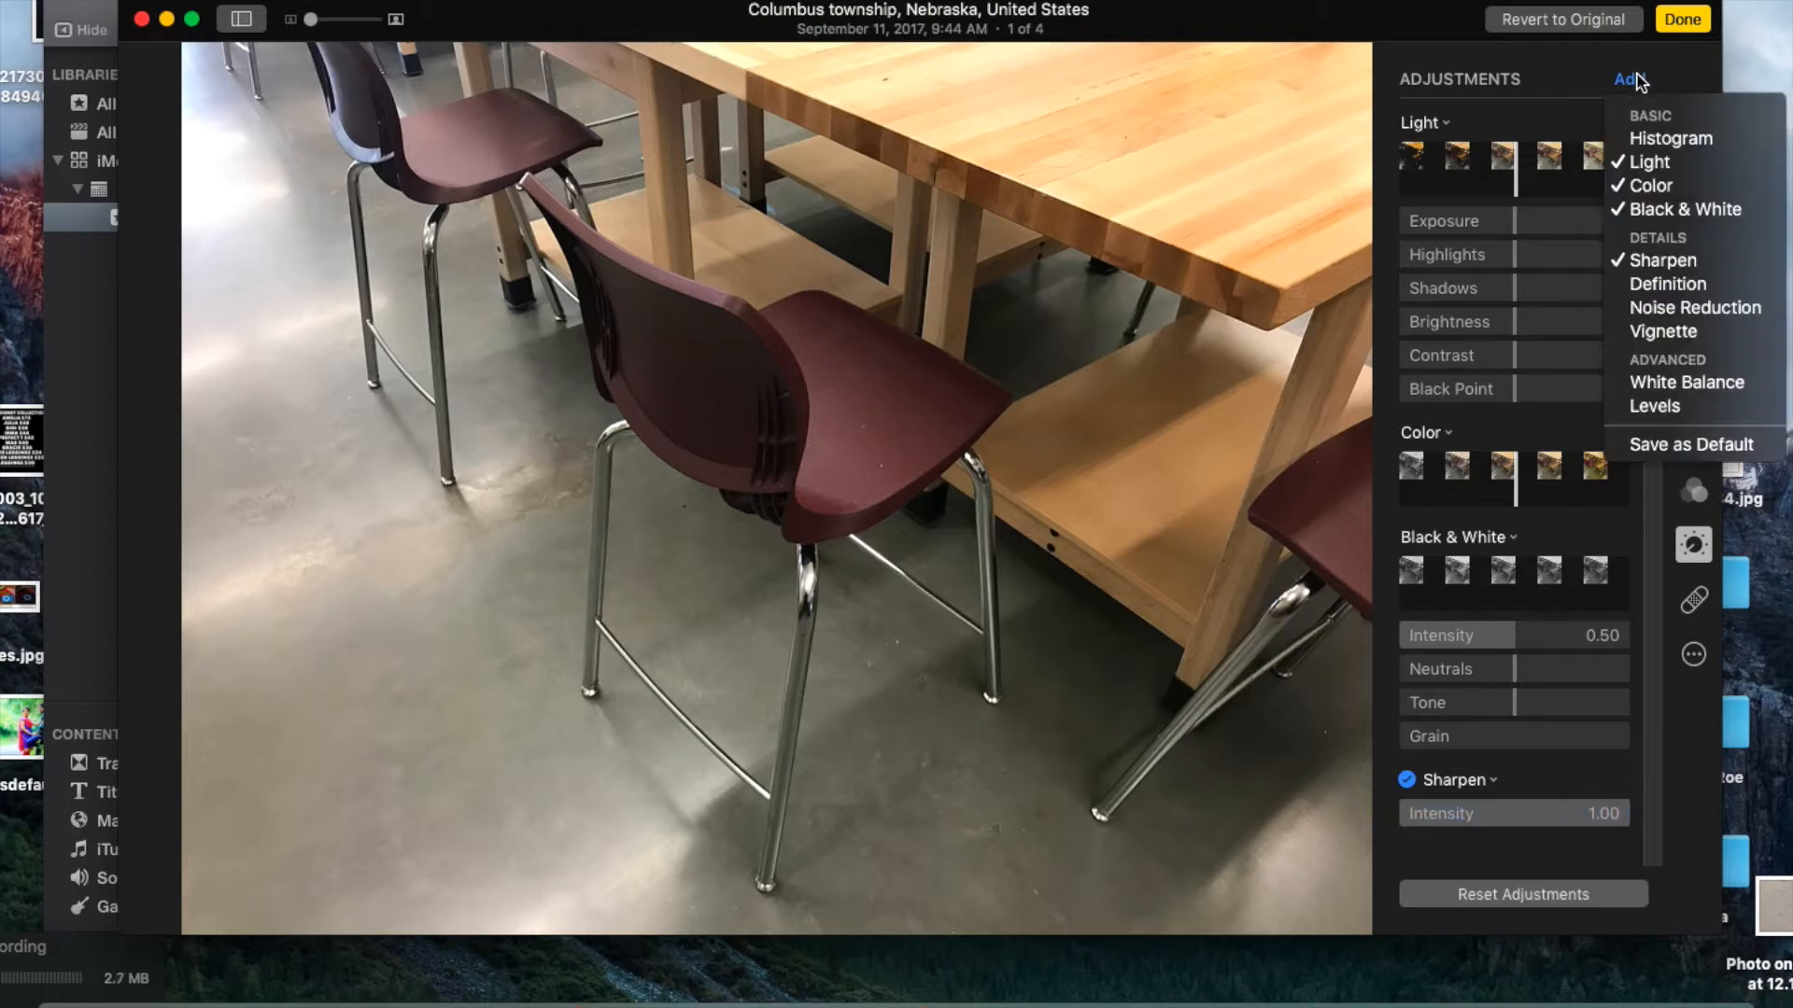
click(1654, 407)
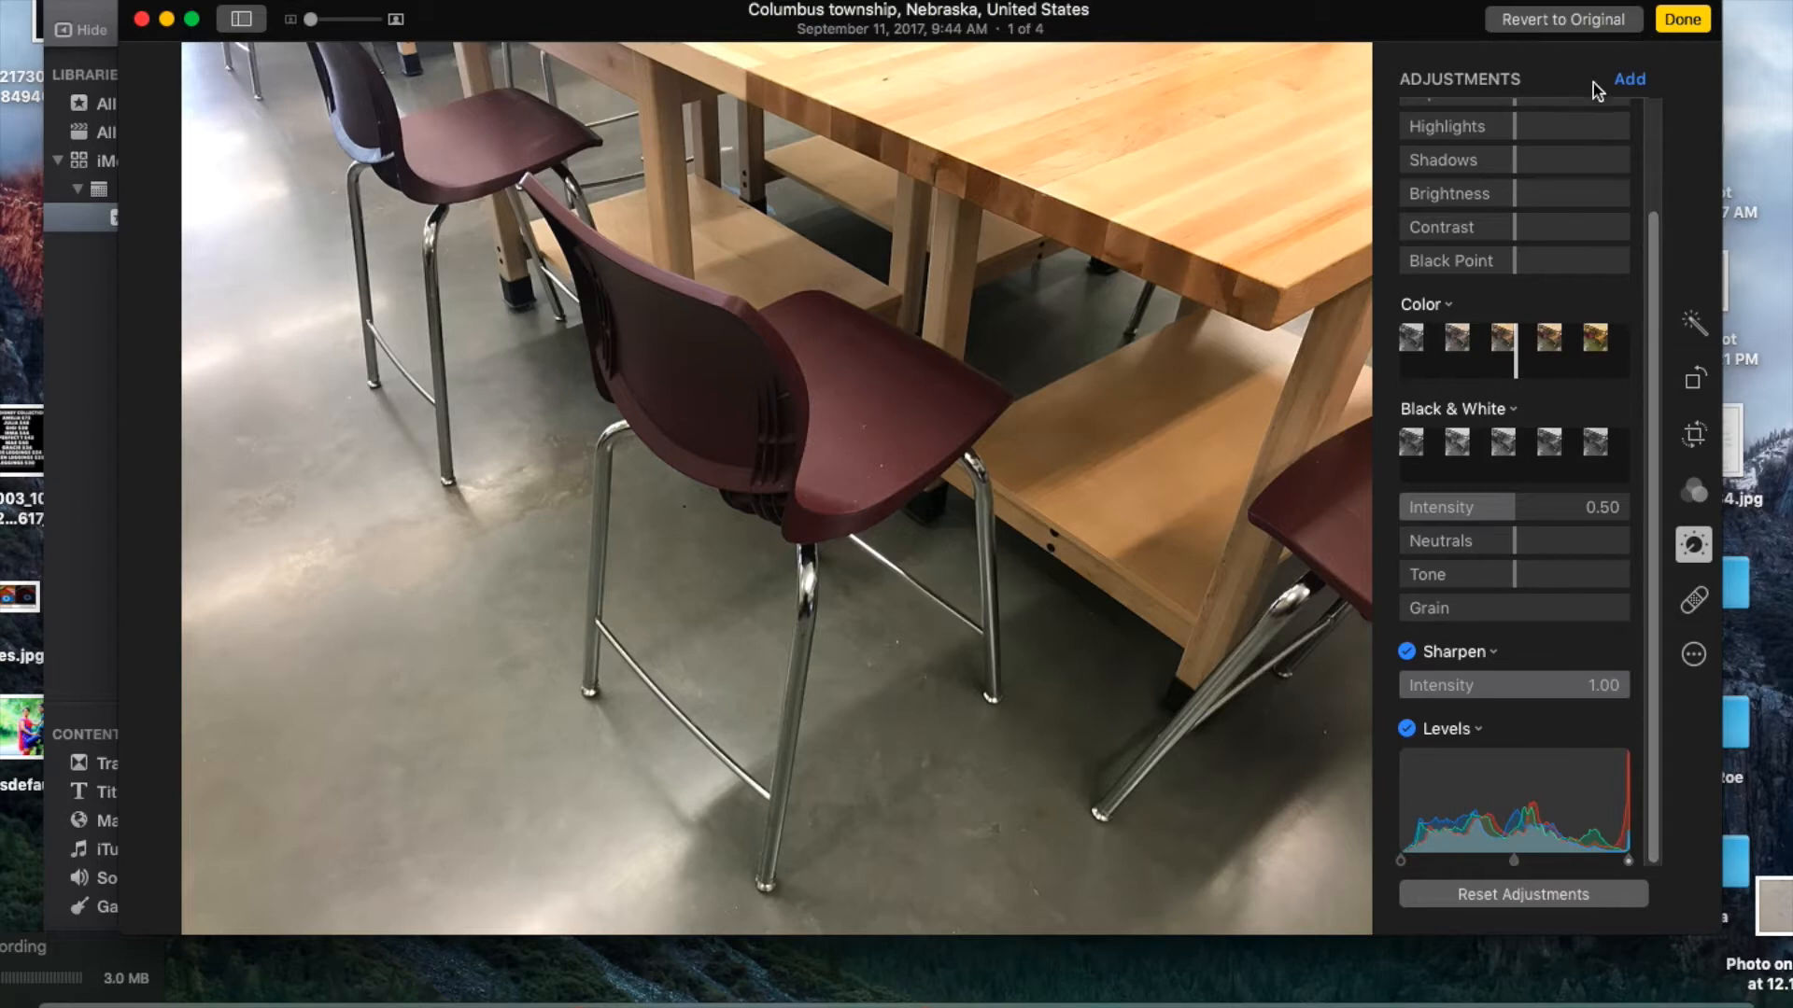
scroll(1536, 259, up, 3)
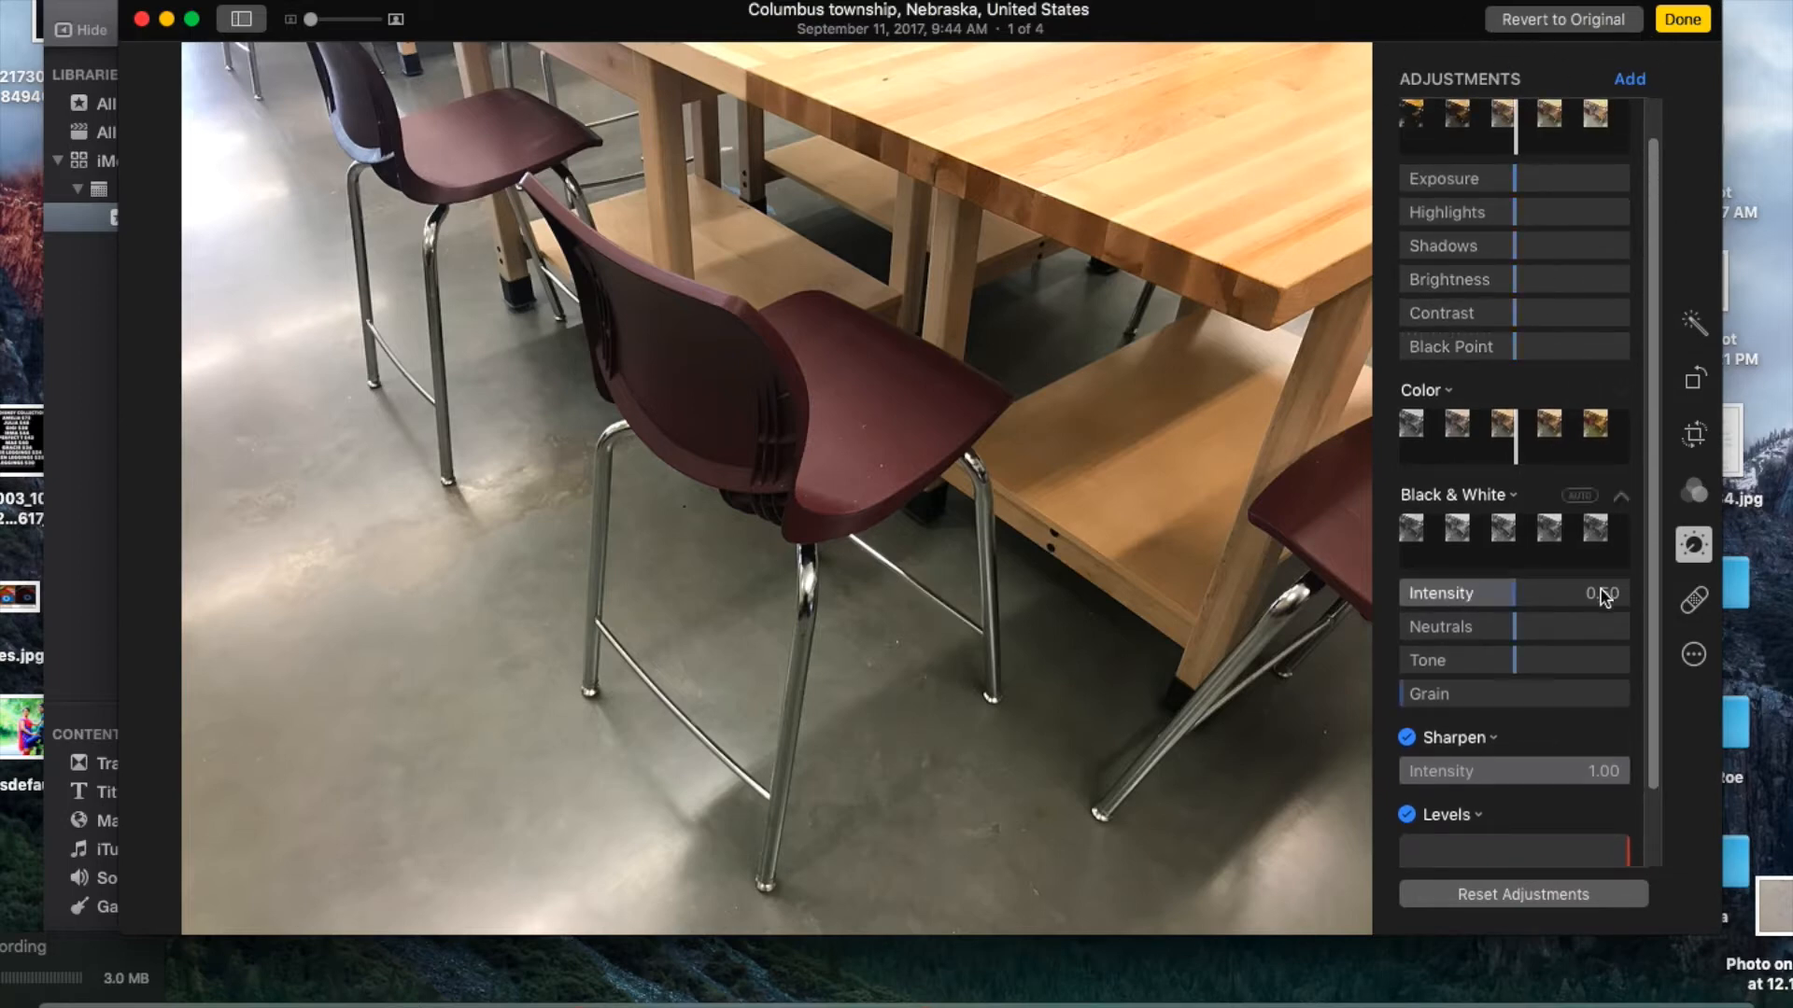
click(1694, 553)
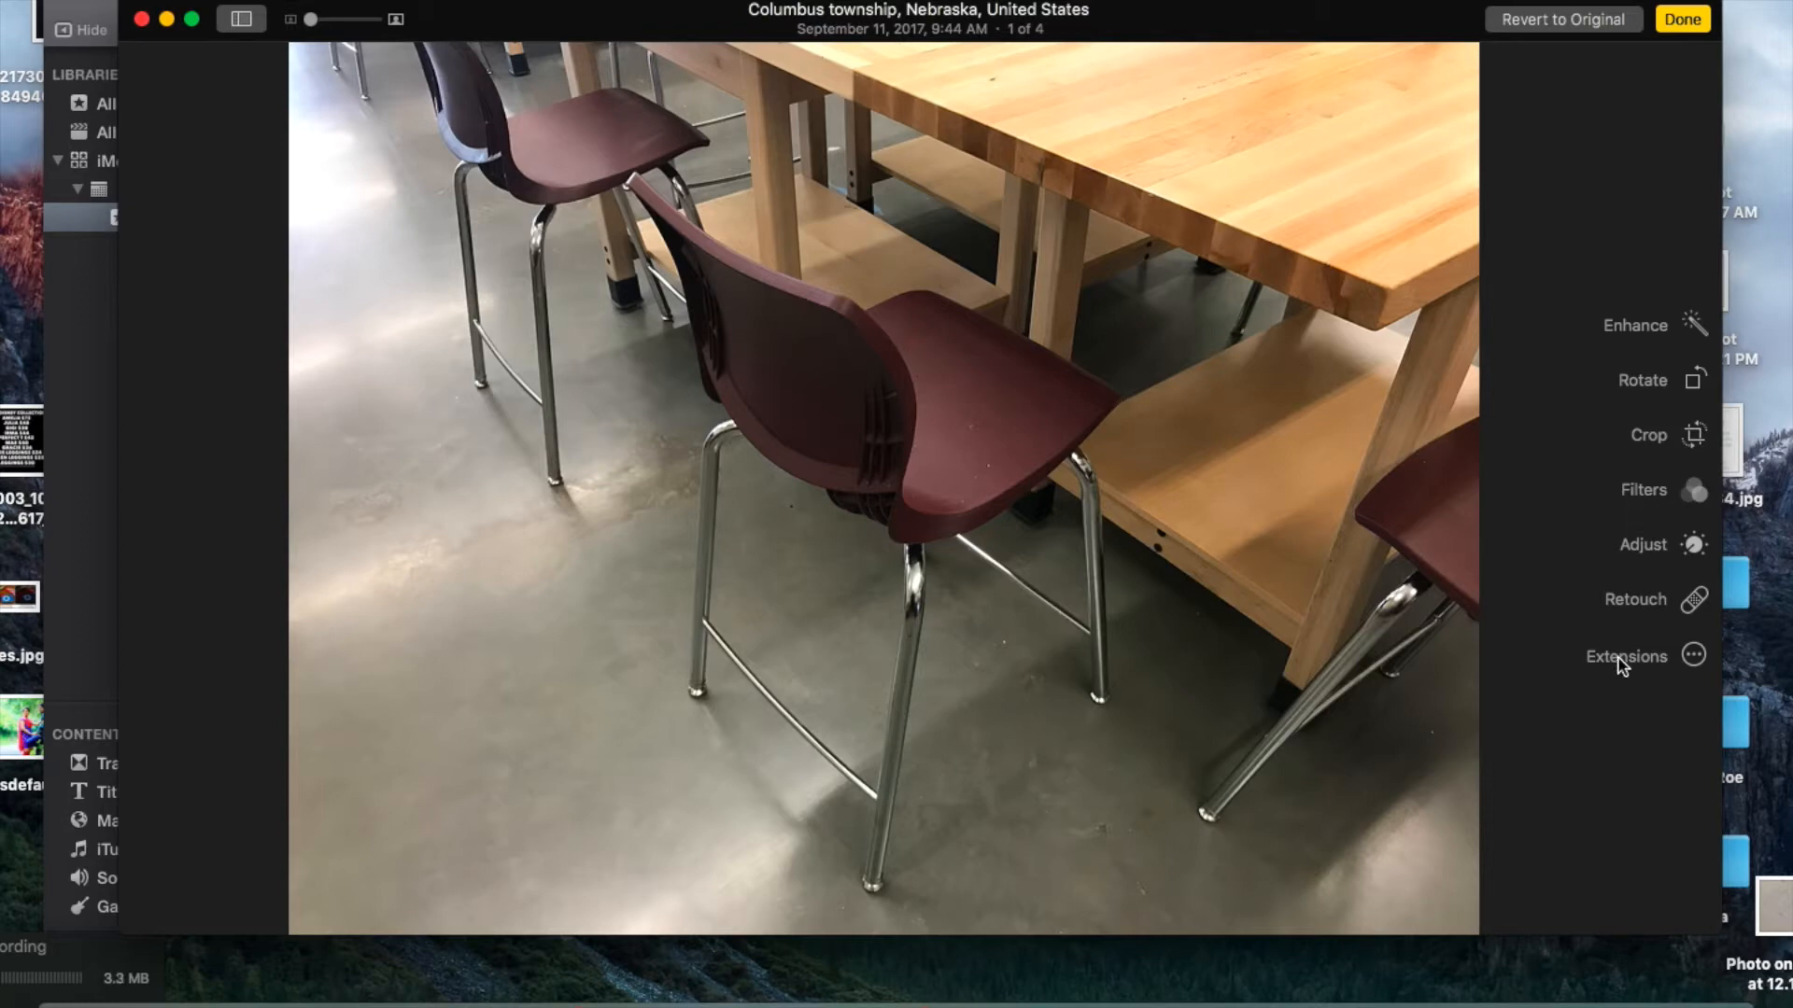
Try the black-and-white and color filters on the photo, including Tonal, Fade, Chrome and Process.
click(1690, 504)
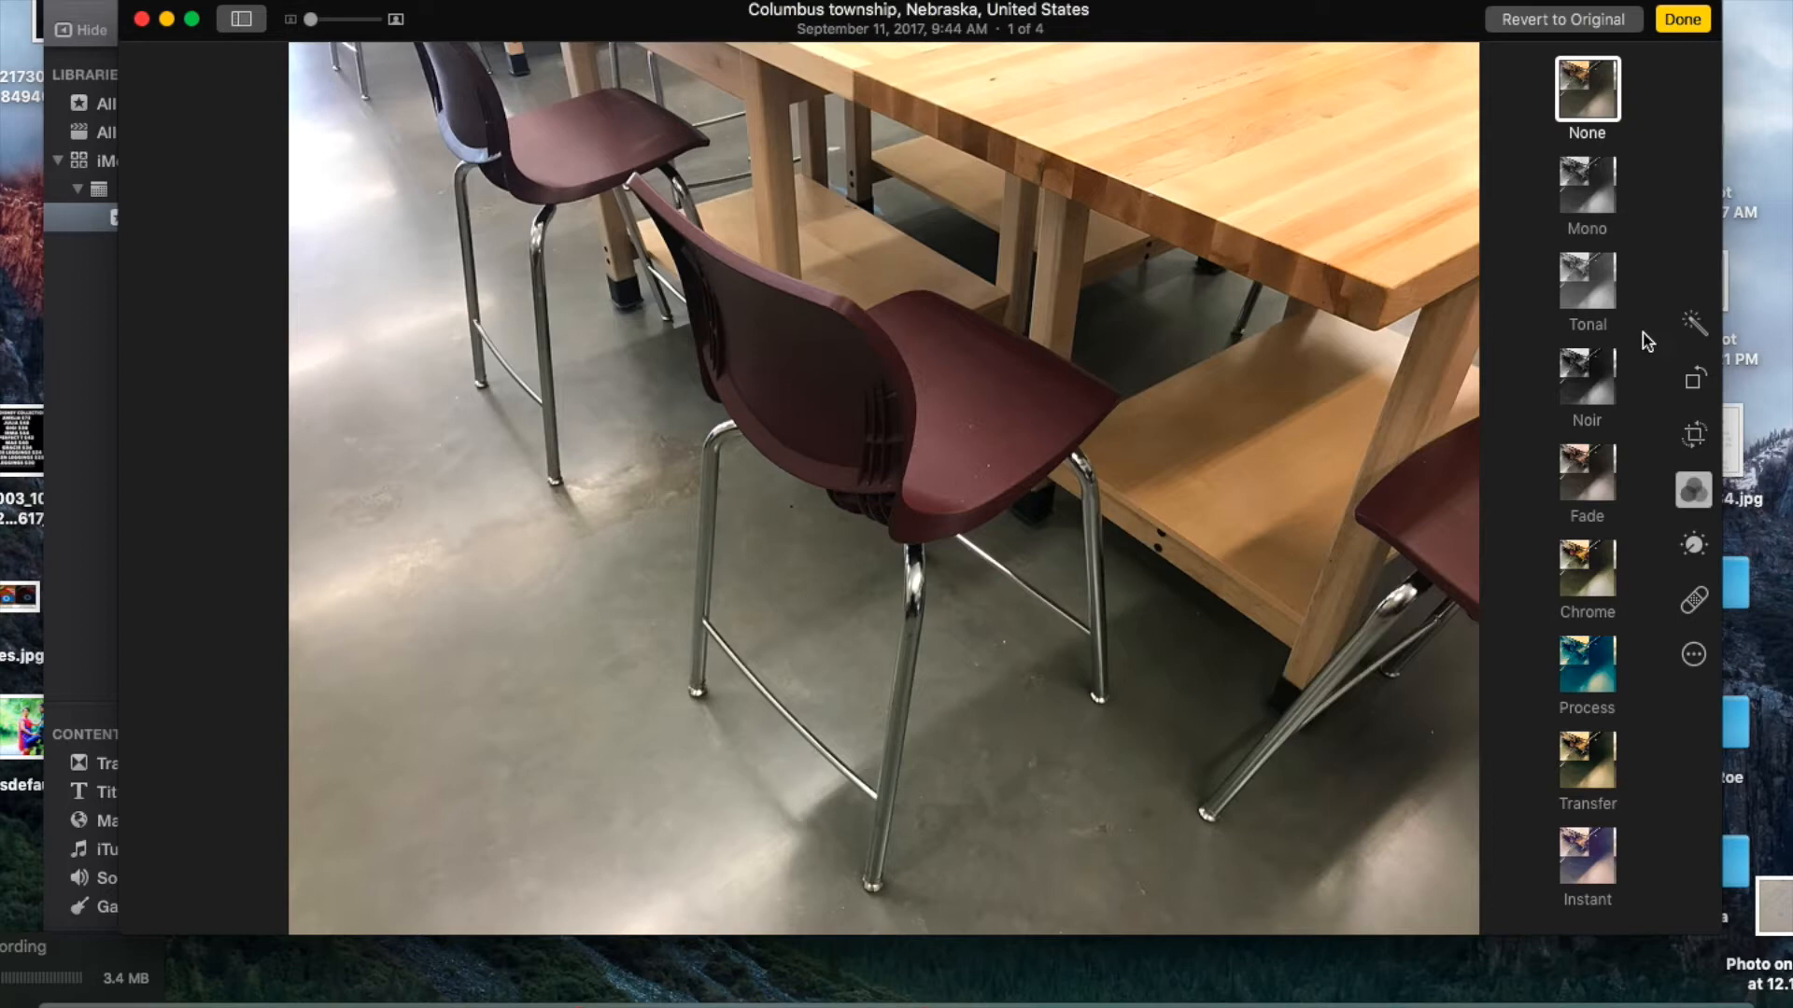
click(1607, 201)
click(1591, 265)
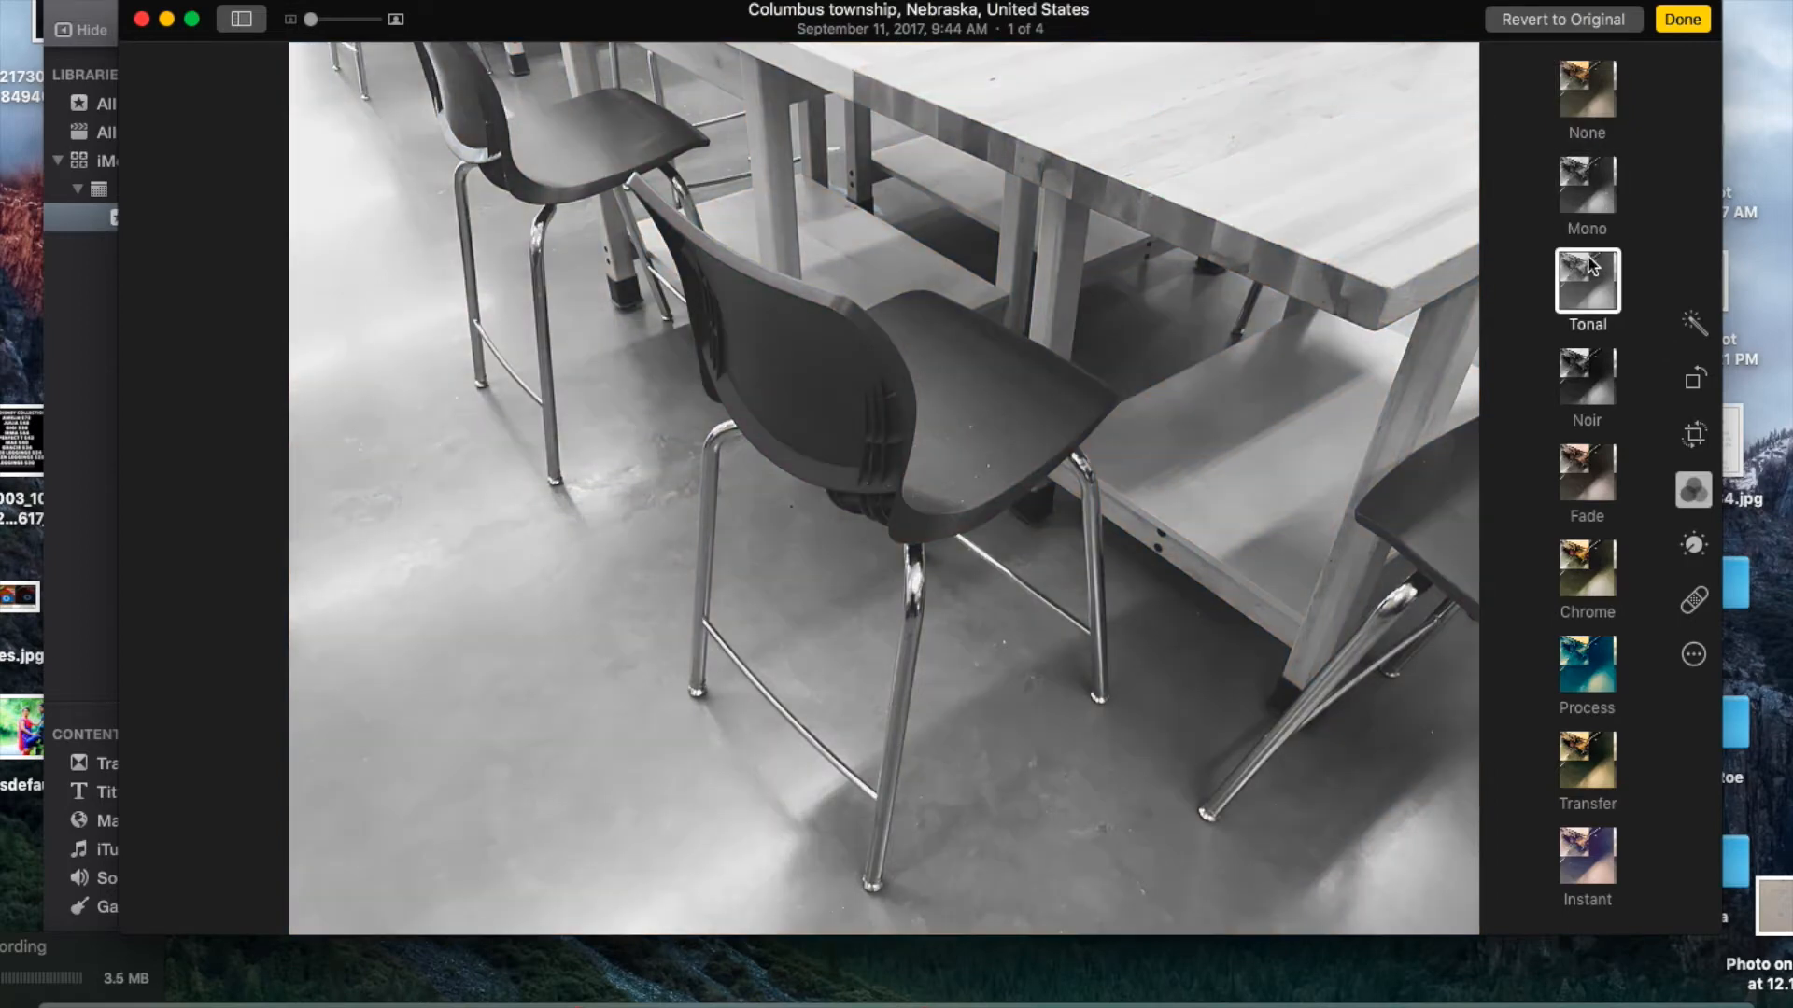
click(1578, 342)
click(1577, 469)
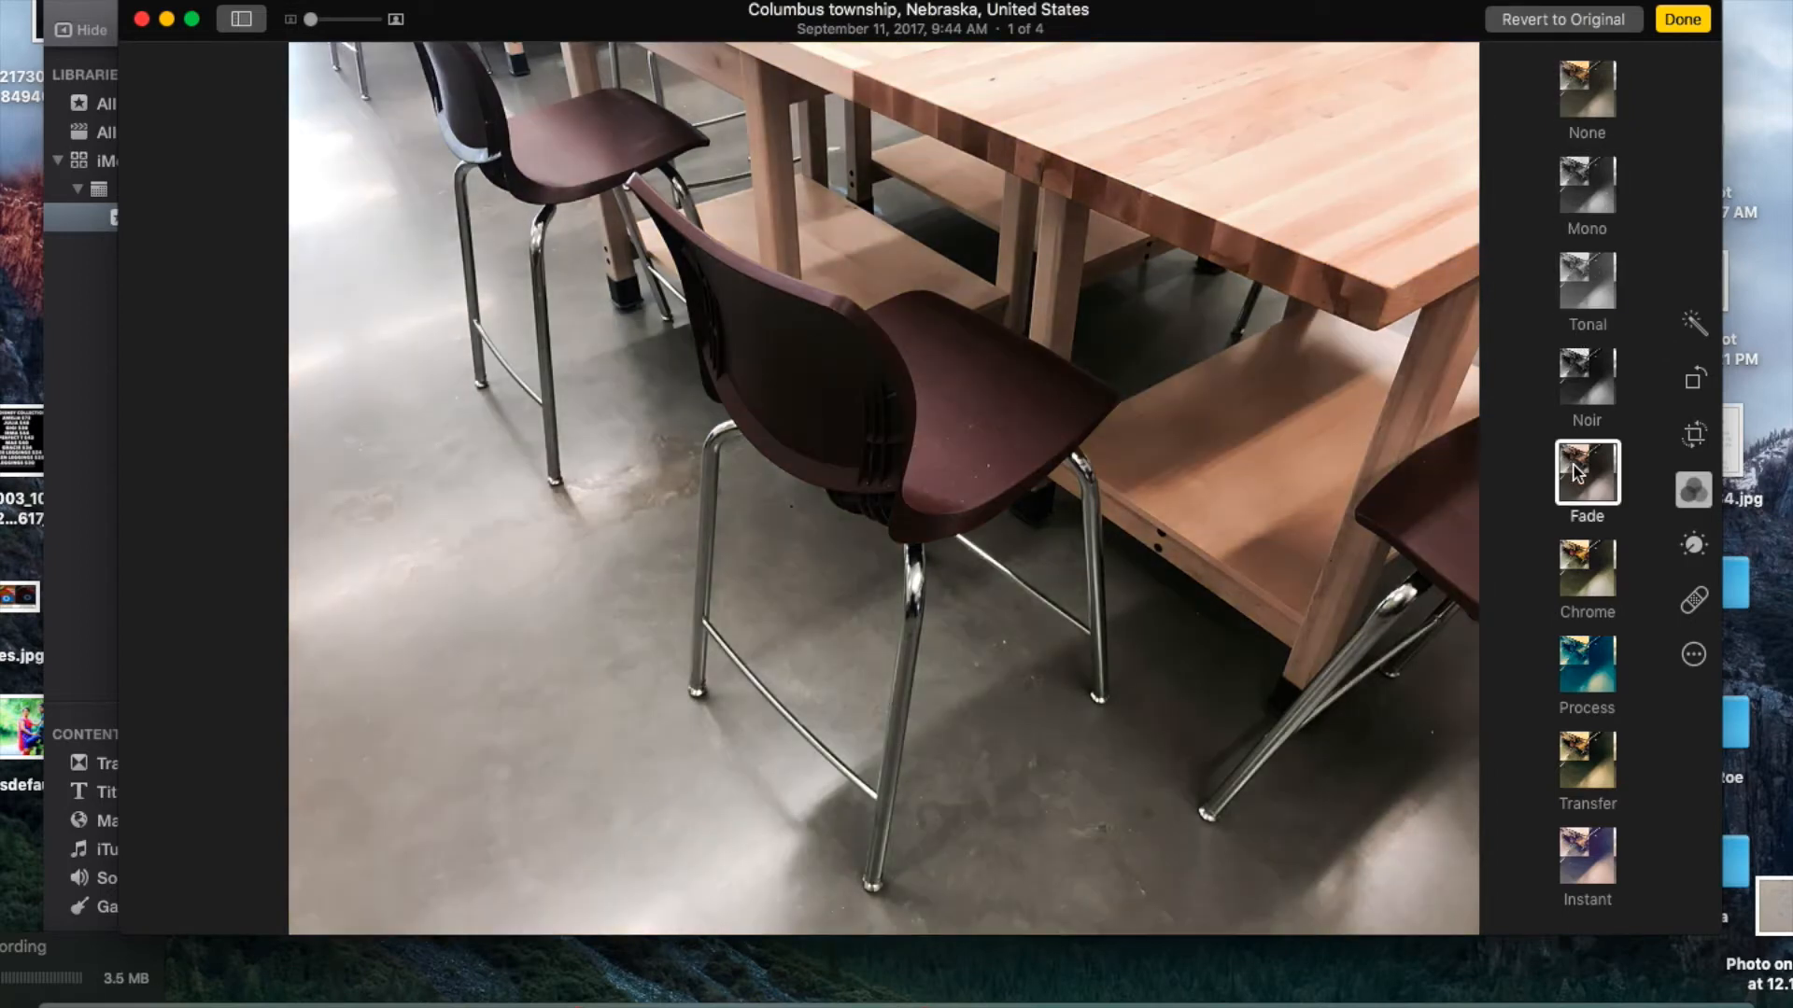
click(1585, 604)
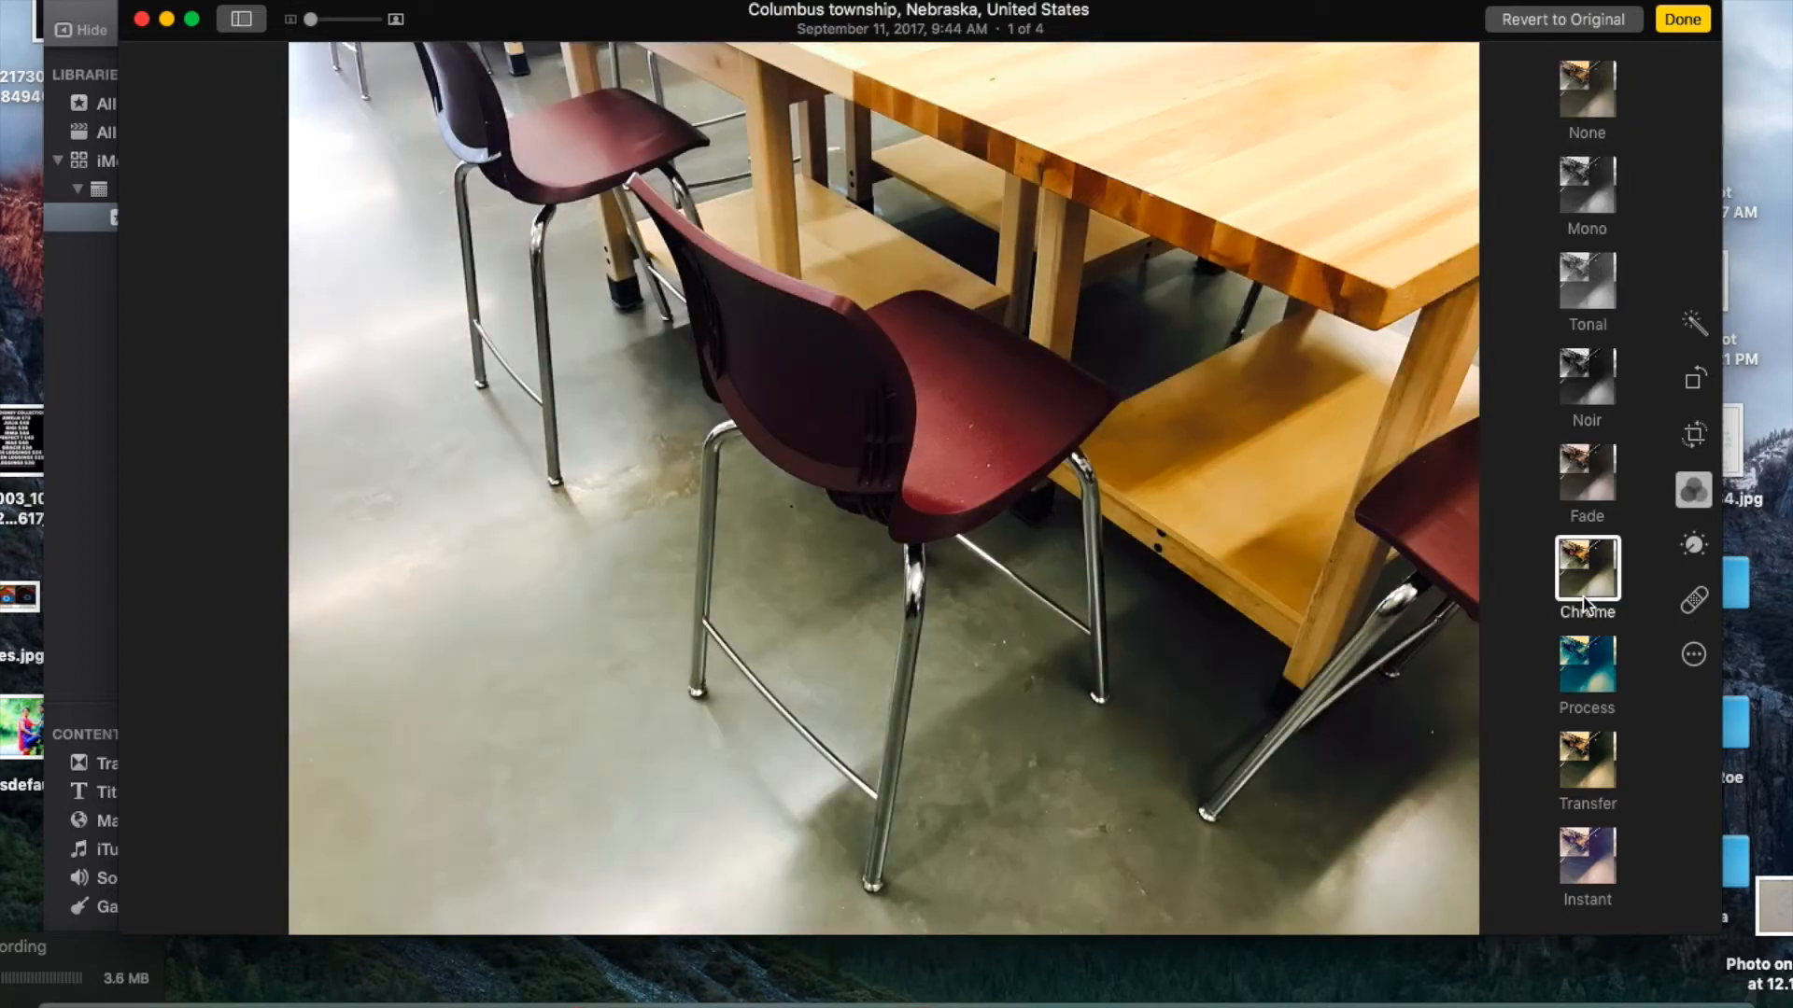
click(1590, 793)
click(1599, 840)
click(1598, 791)
click(1605, 642)
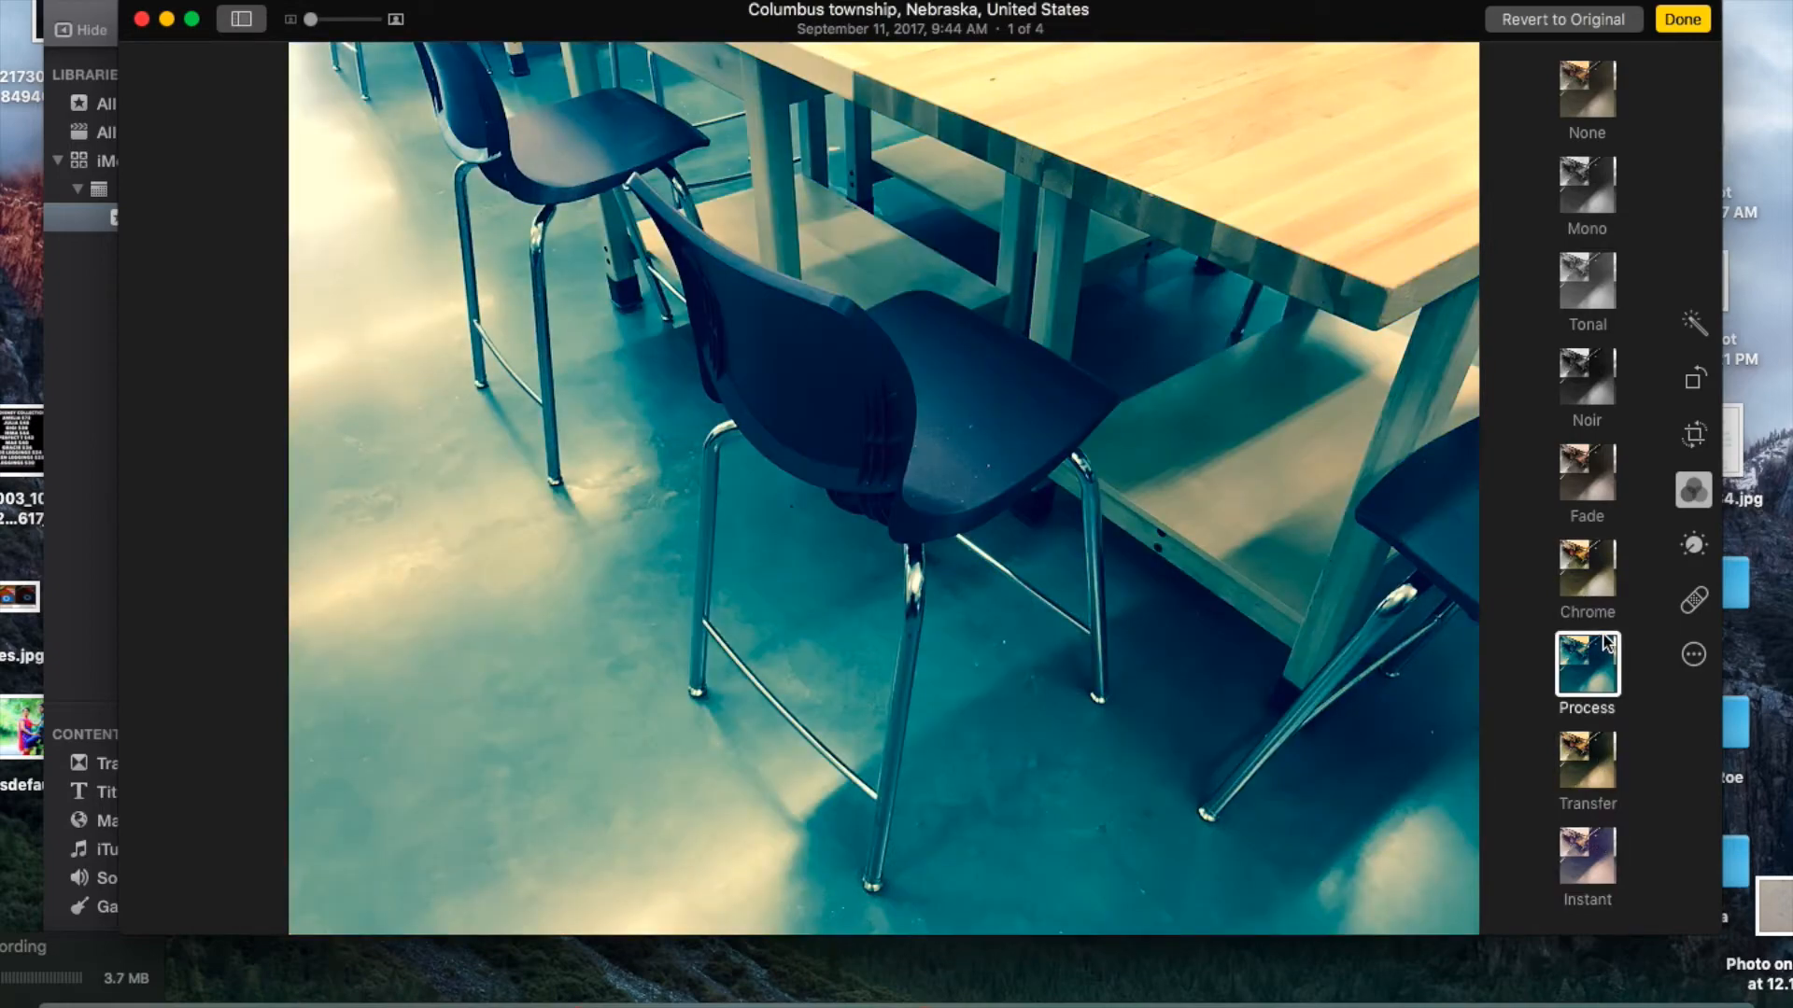
Return to the filters and set the photo's filter back to None.
click(1693, 489)
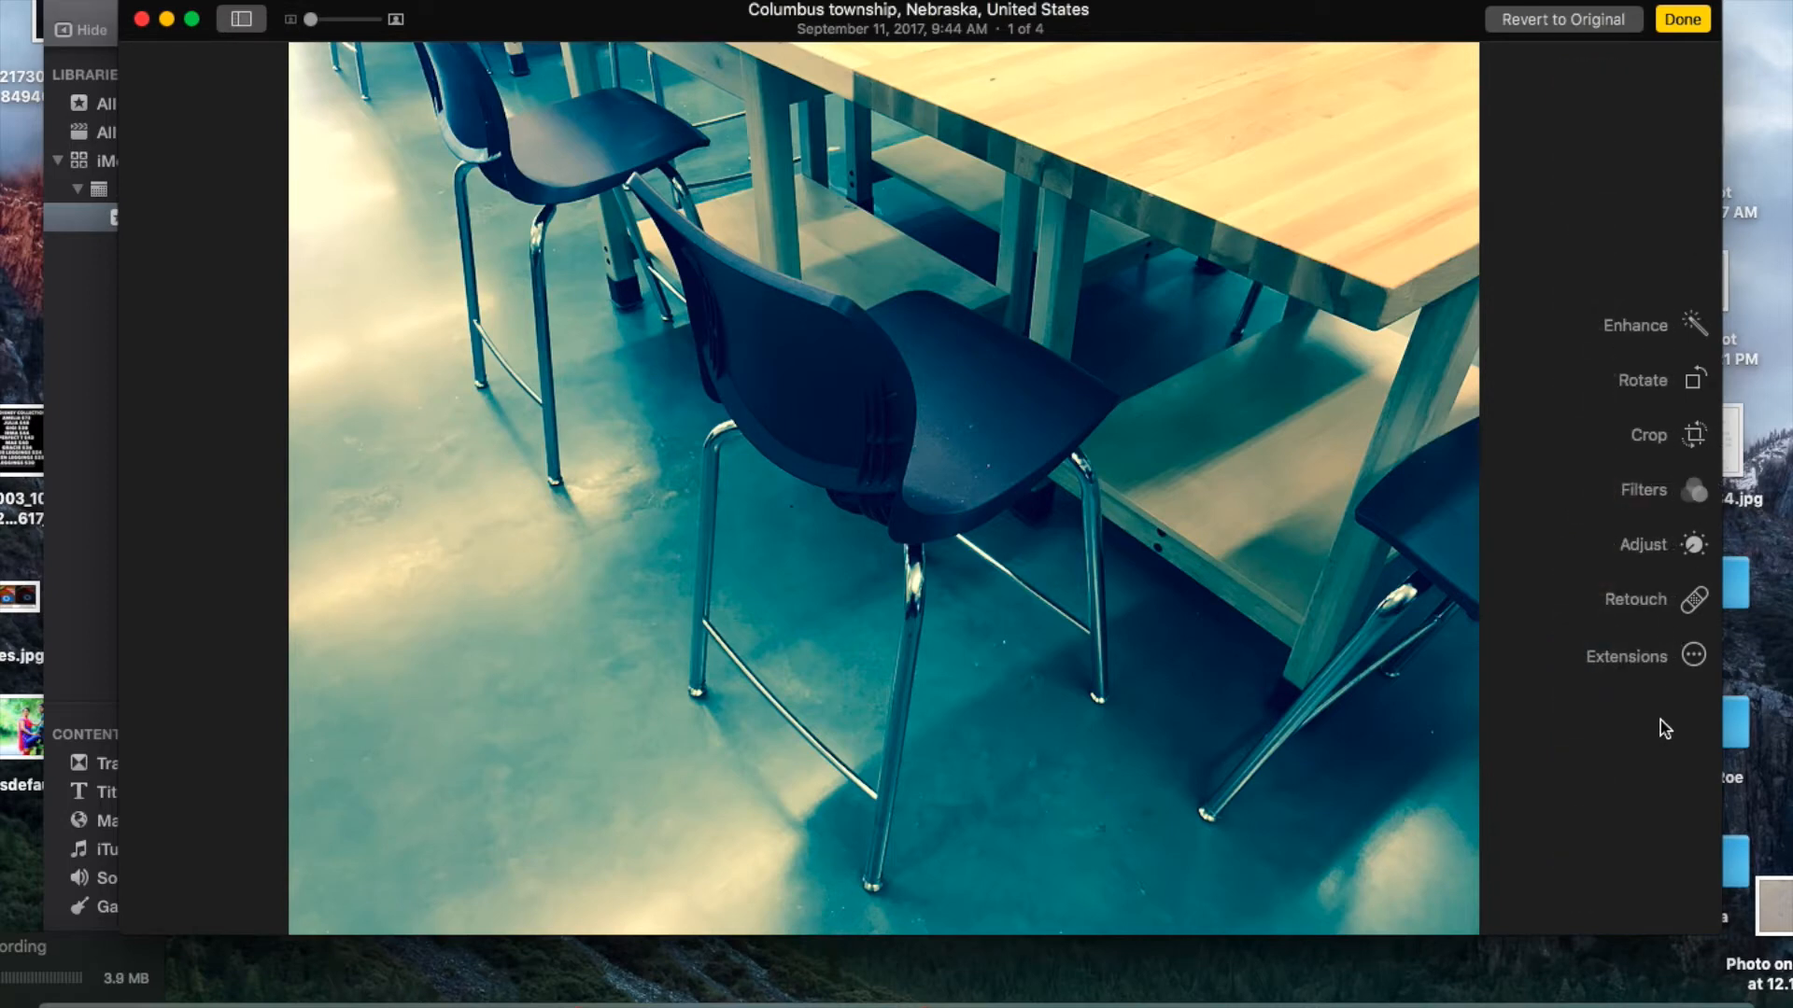
click(1692, 489)
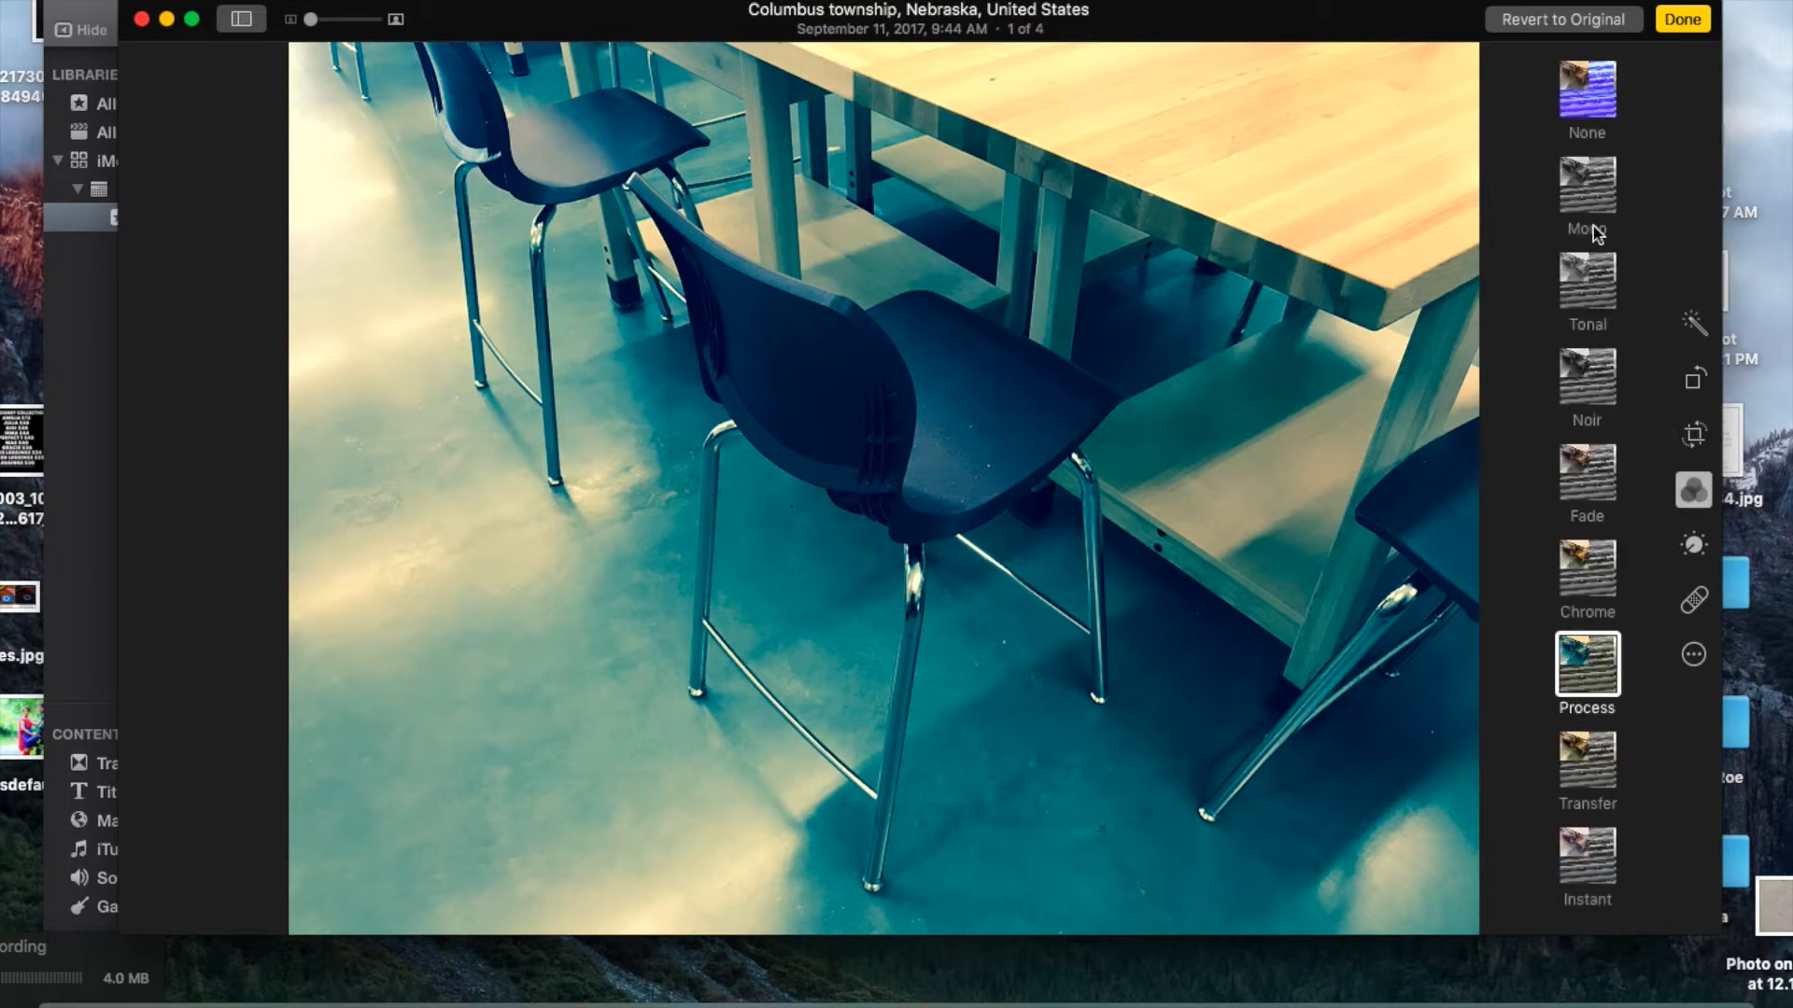
click(1602, 101)
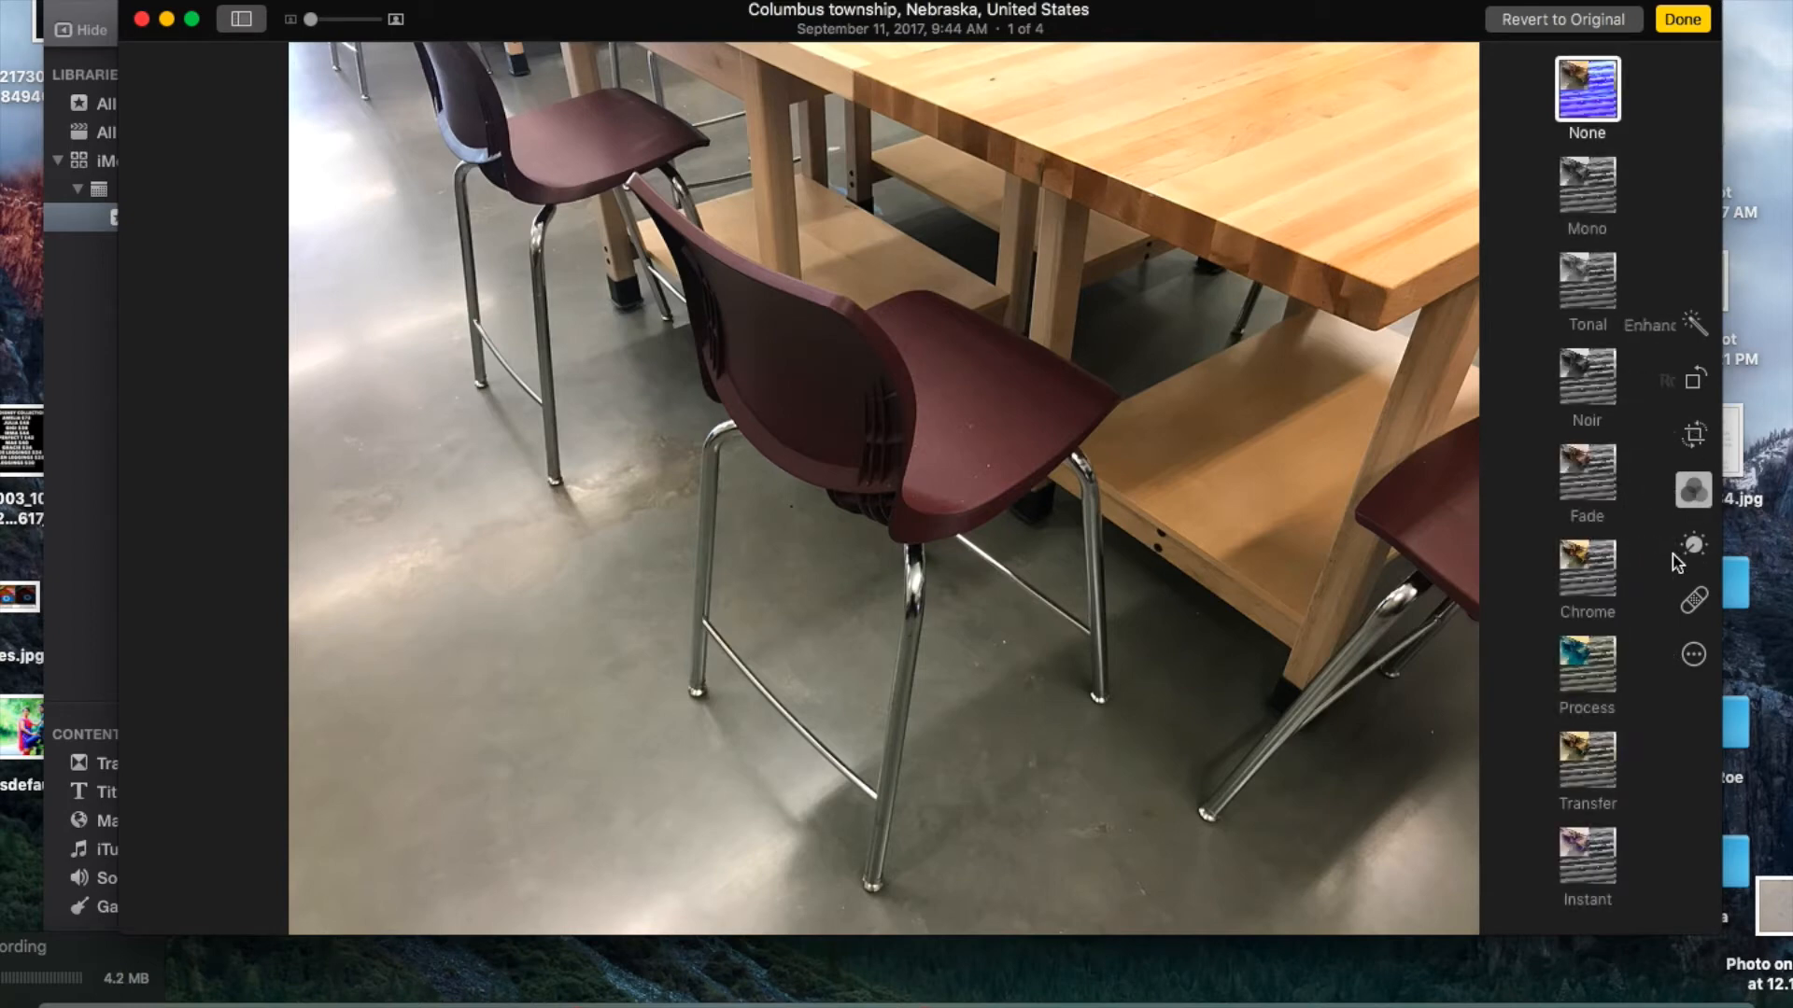
Start the Retouch tool, enlarge its brush slightly, and retouch a spot by the seat of the partly cropped chair.
click(1692, 602)
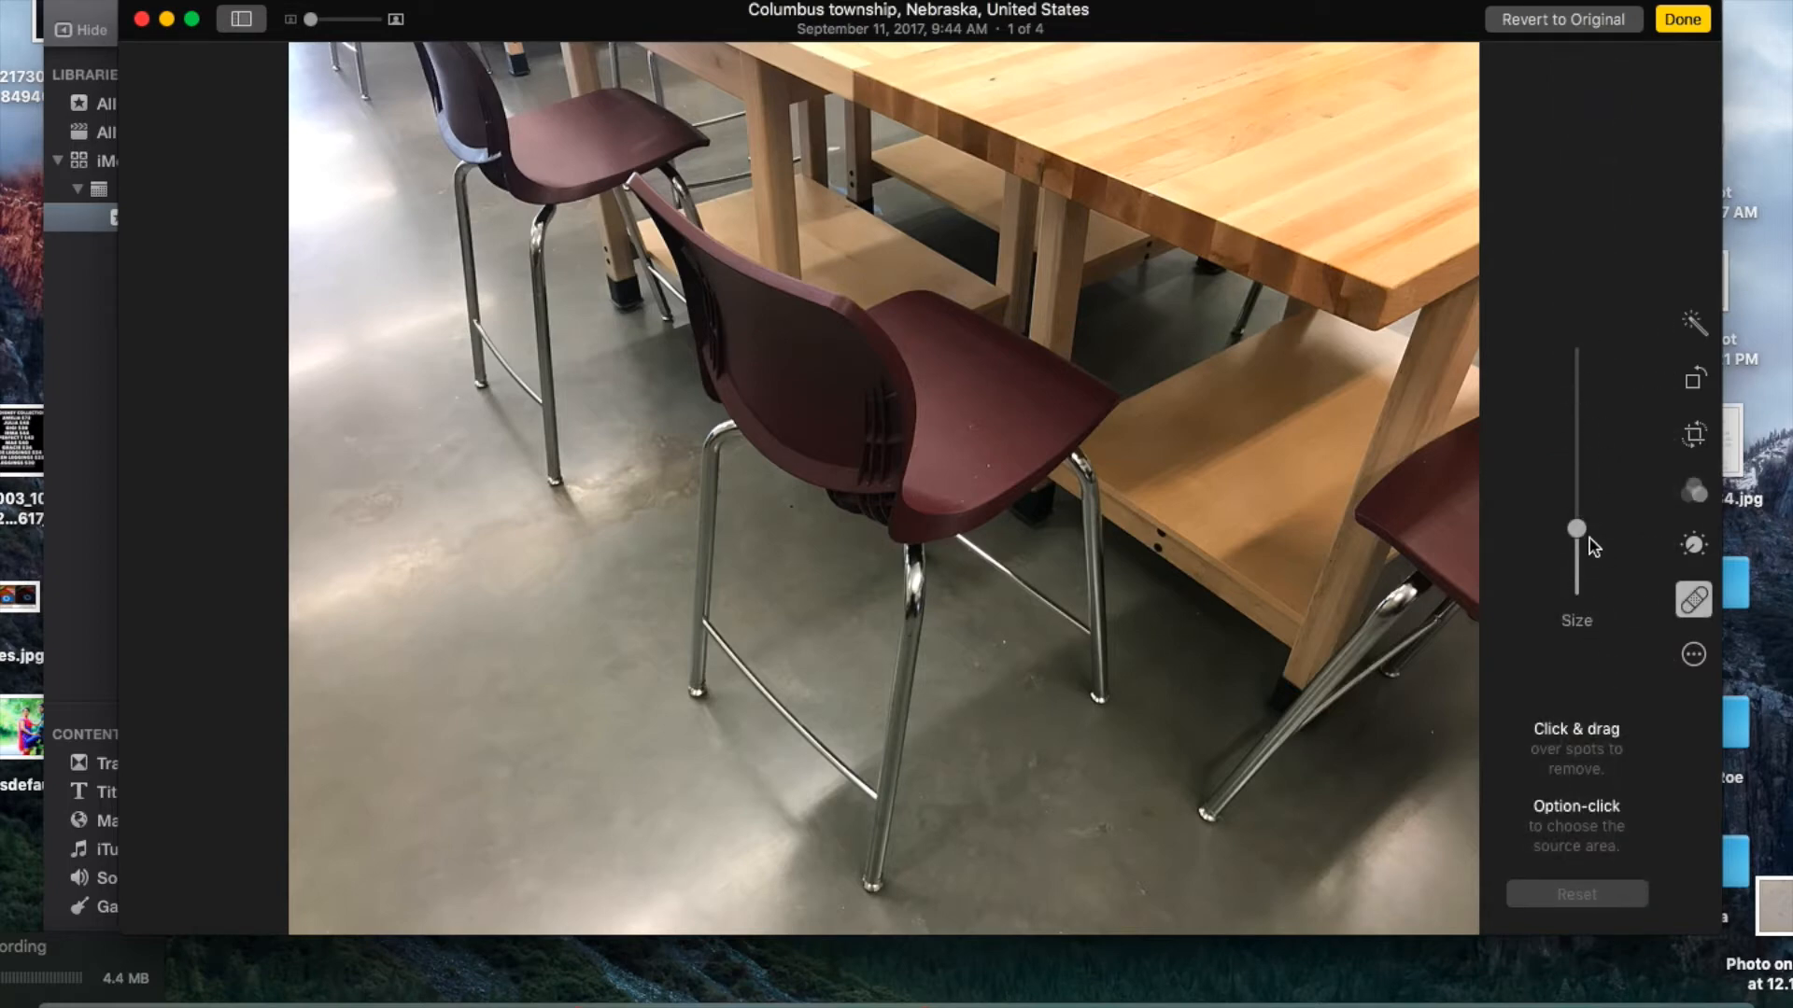
mouse_move(1577, 534)
mouse_down()
mouse_move(1576, 356)
mouse_move(1576, 581)
mouse_move(1576, 364)
mouse_move(1576, 579)
mouse_move(1576, 371)
mouse_move(1577, 507)
mouse_up()
click(1393, 468)
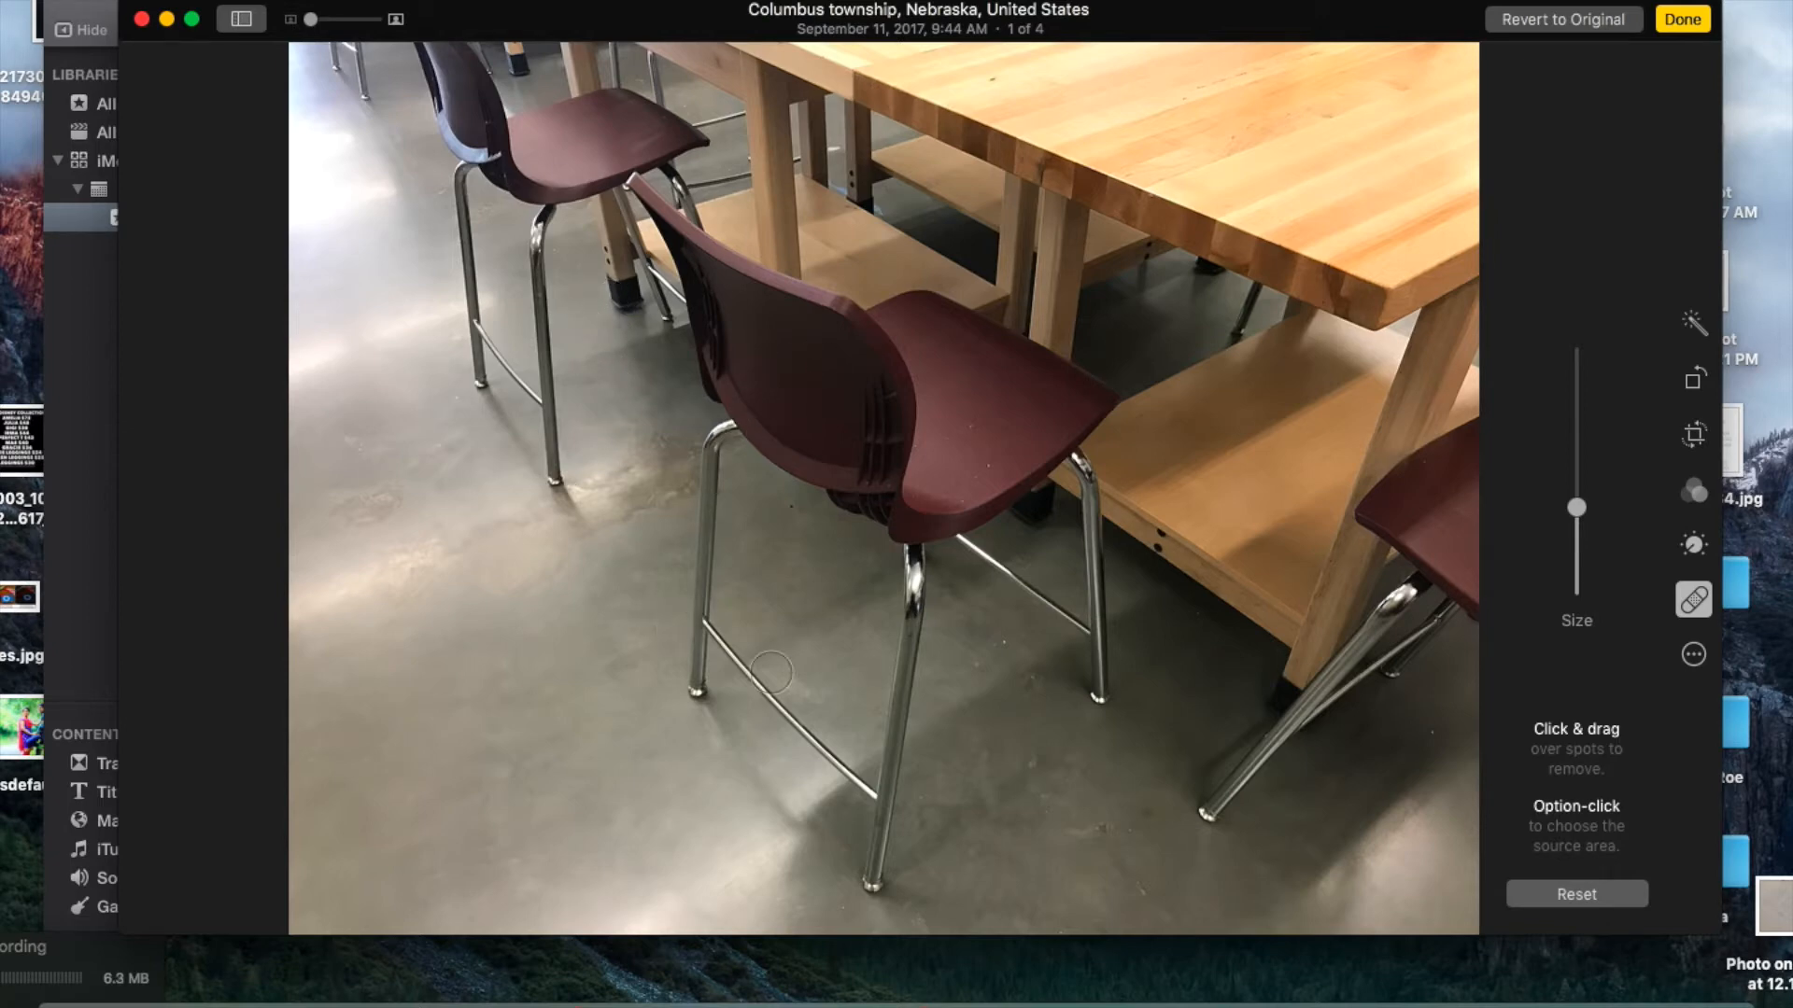
Retouch the marks and bright patches on the floor around the front chair and below the partly cropped chair.
mouse_move(969, 702)
mouse_down()
mouse_move(948, 774)
mouse_move(932, 706)
mouse_move(917, 806)
mouse_move(992, 658)
mouse_move(992, 767)
mouse_move(977, 726)
mouse_move(1022, 671)
mouse_move(1038, 698)
mouse_move(1035, 659)
mouse_move(1062, 654)
mouse_move(1019, 781)
mouse_move(1032, 717)
mouse_move(971, 827)
mouse_move(977, 787)
mouse_move(934, 816)
mouse_move(905, 883)
mouse_move(984, 807)
mouse_move(947, 882)
mouse_move(1080, 731)
mouse_up()
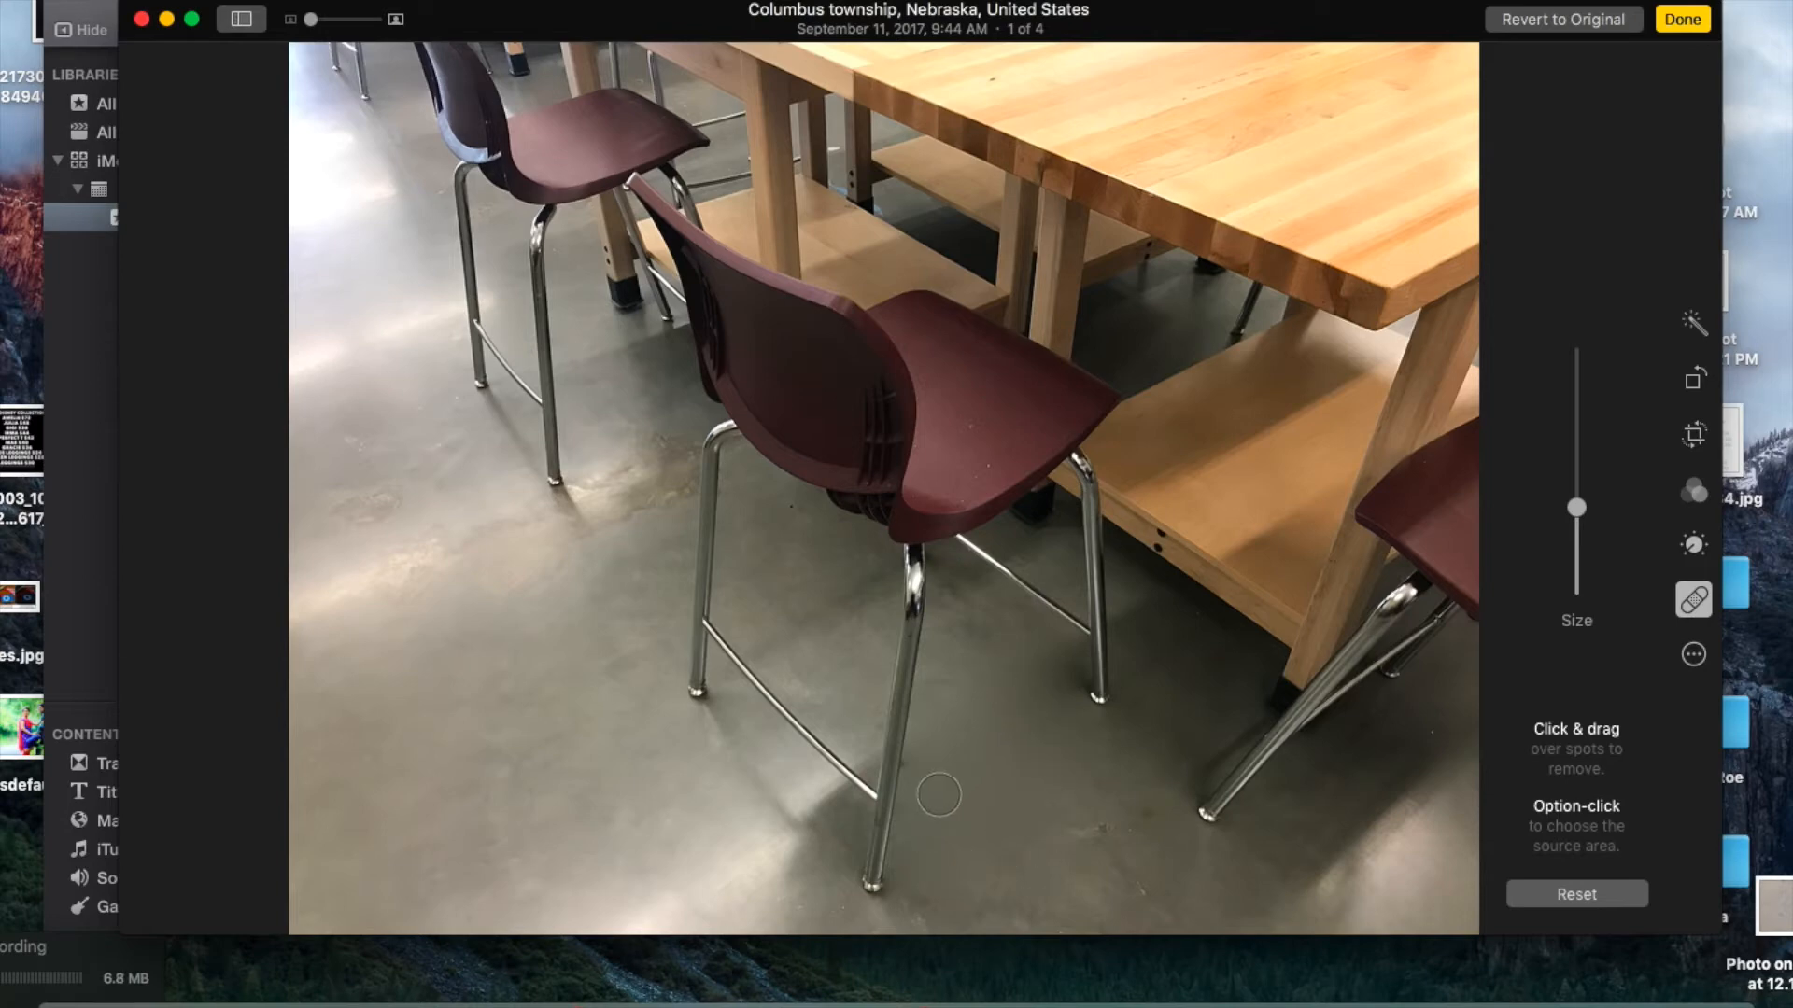
mouse_move(839, 793)
mouse_down()
mouse_move(807, 832)
mouse_move(817, 789)
mouse_move(832, 812)
mouse_move(793, 903)
mouse_move(805, 824)
mouse_move(784, 898)
mouse_move(764, 812)
mouse_move(793, 797)
mouse_move(746, 774)
mouse_move(743, 724)
mouse_move(717, 725)
mouse_move(771, 840)
mouse_up()
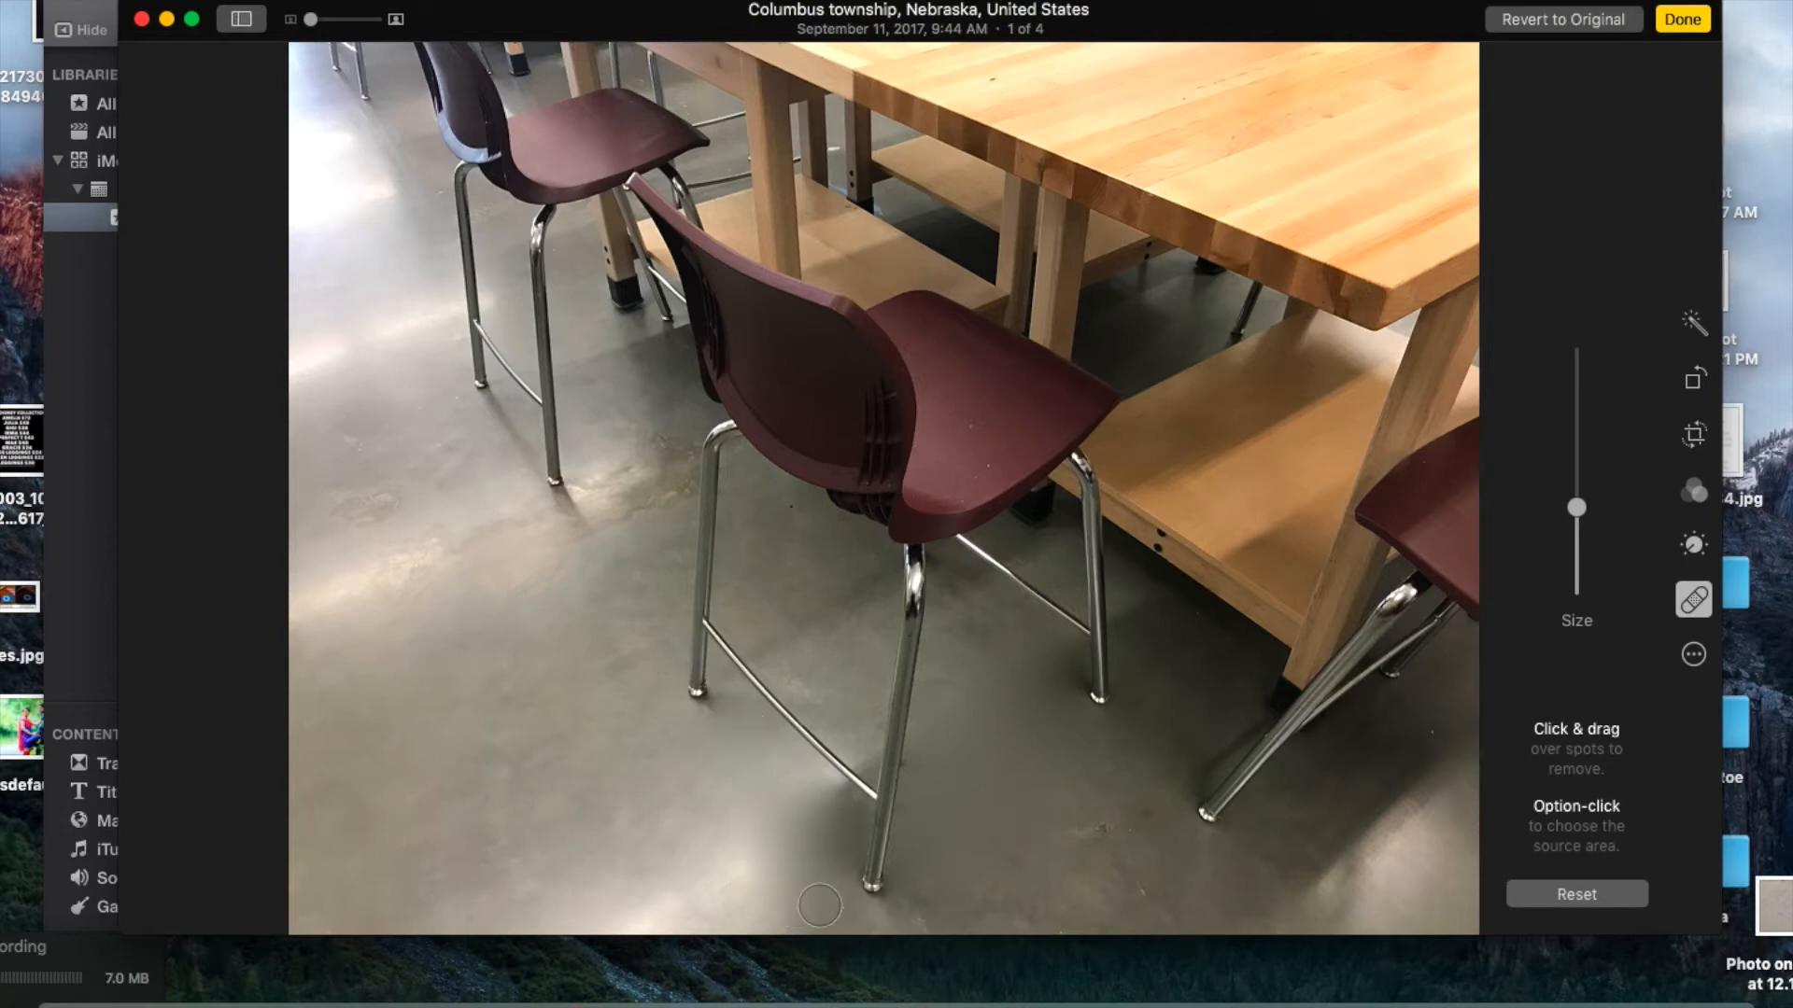
mouse_move(1393, 816)
mouse_down()
mouse_move(1457, 709)
mouse_move(1385, 824)
mouse_move(1279, 905)
mouse_move(1381, 860)
mouse_move(1438, 801)
mouse_move(1464, 903)
mouse_up()
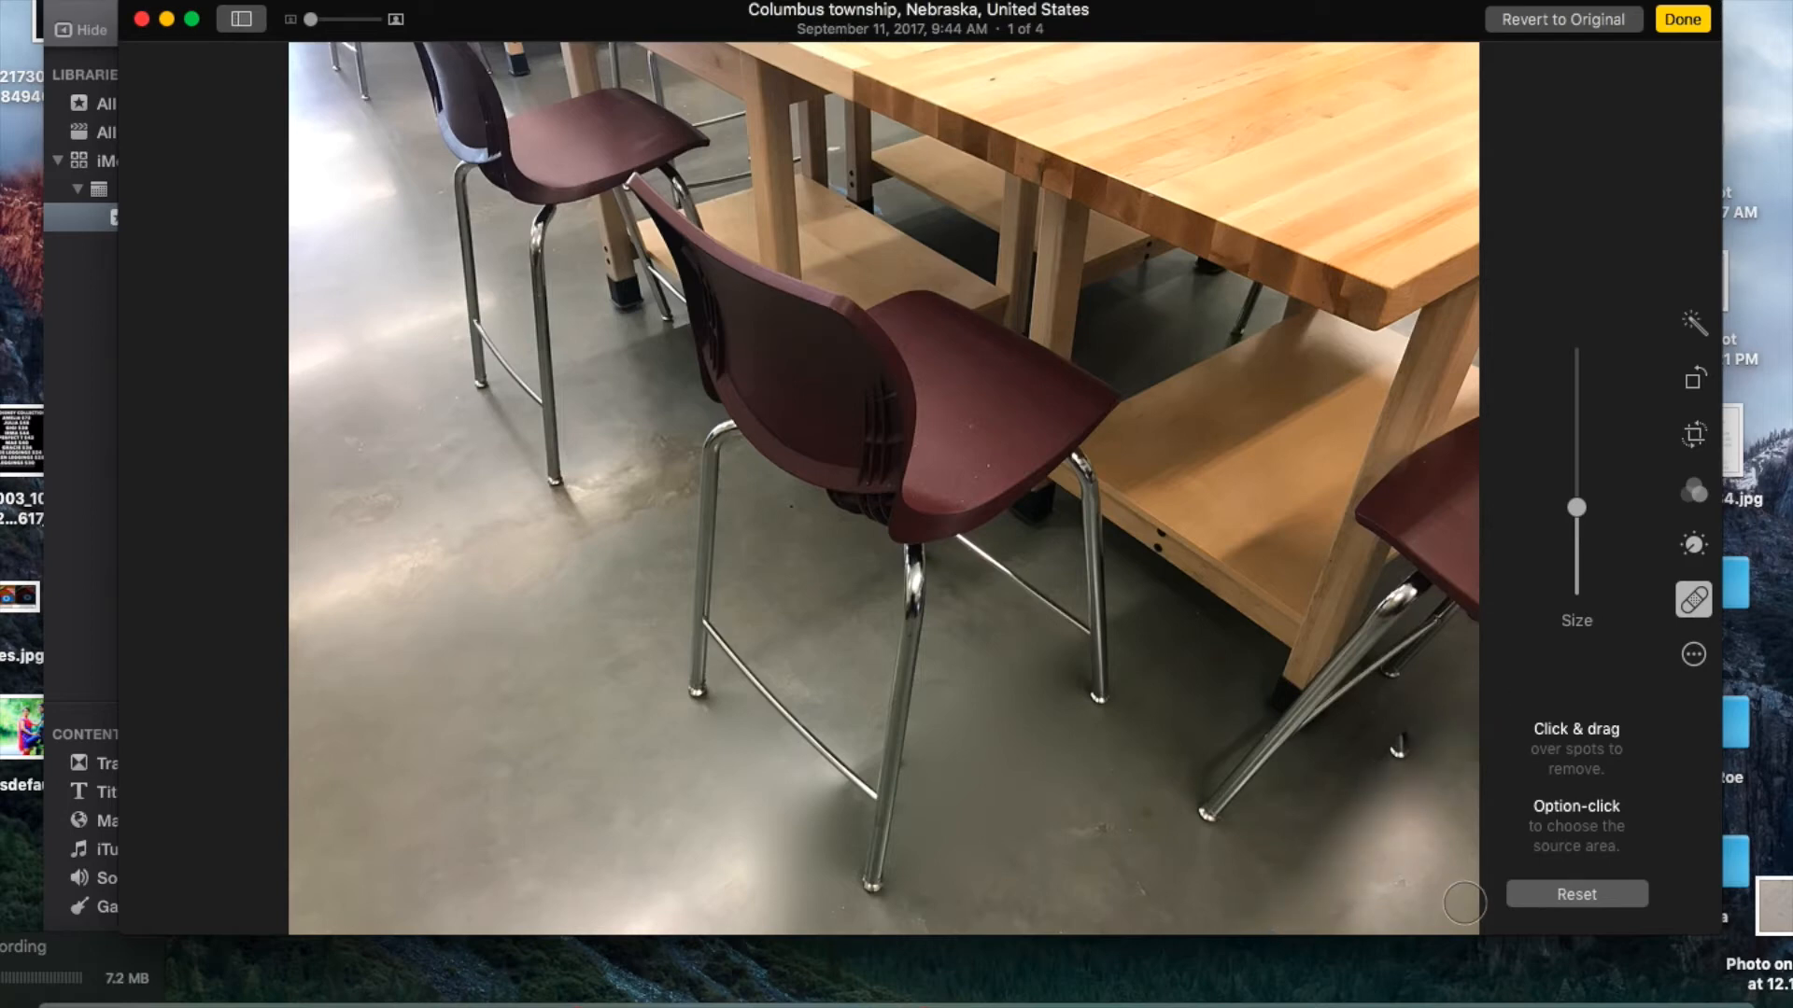
mouse_move(1404, 805)
mouse_down()
mouse_move(1311, 801)
mouse_move(1410, 672)
mouse_move(1291, 807)
mouse_move(1364, 759)
mouse_up()
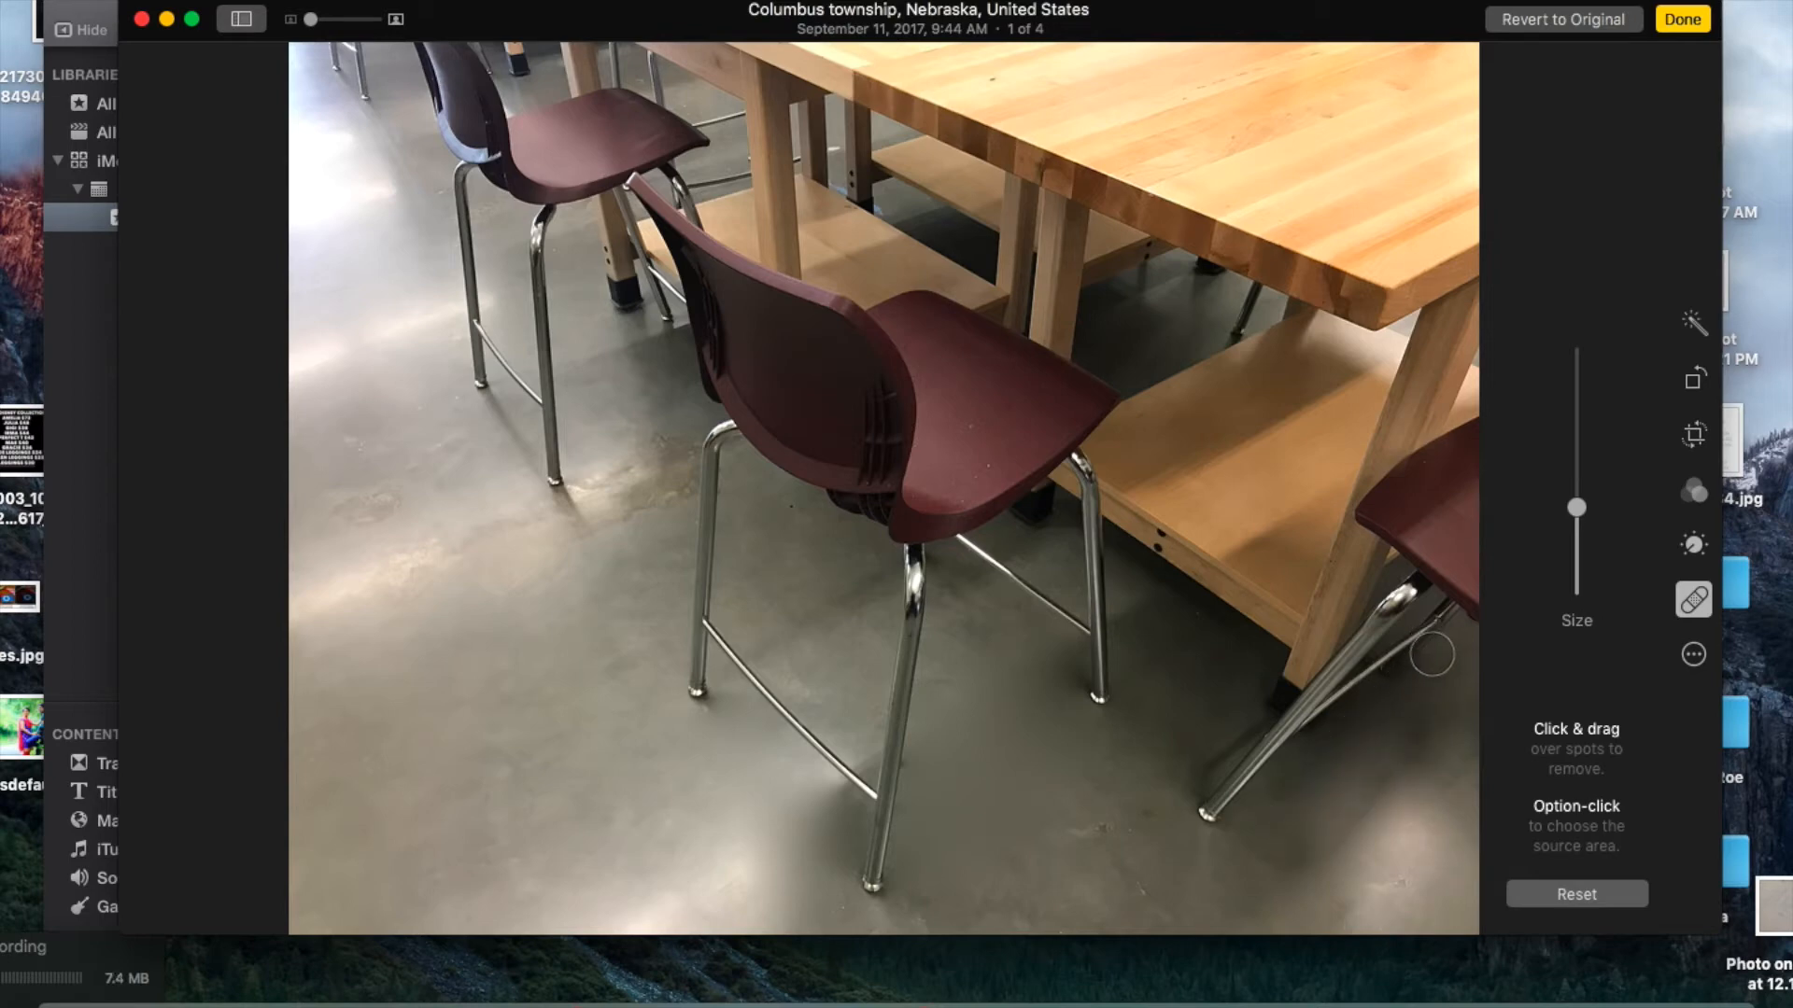
Paint over the legs of the partly cropped chair with Retouch to remove them, and reset all retouching.
mouse_move(1419, 644)
mouse_down()
mouse_move(1289, 688)
mouse_move(1313, 648)
mouse_move(1327, 717)
mouse_move(1181, 835)
mouse_move(1242, 777)
mouse_move(1314, 836)
mouse_up()
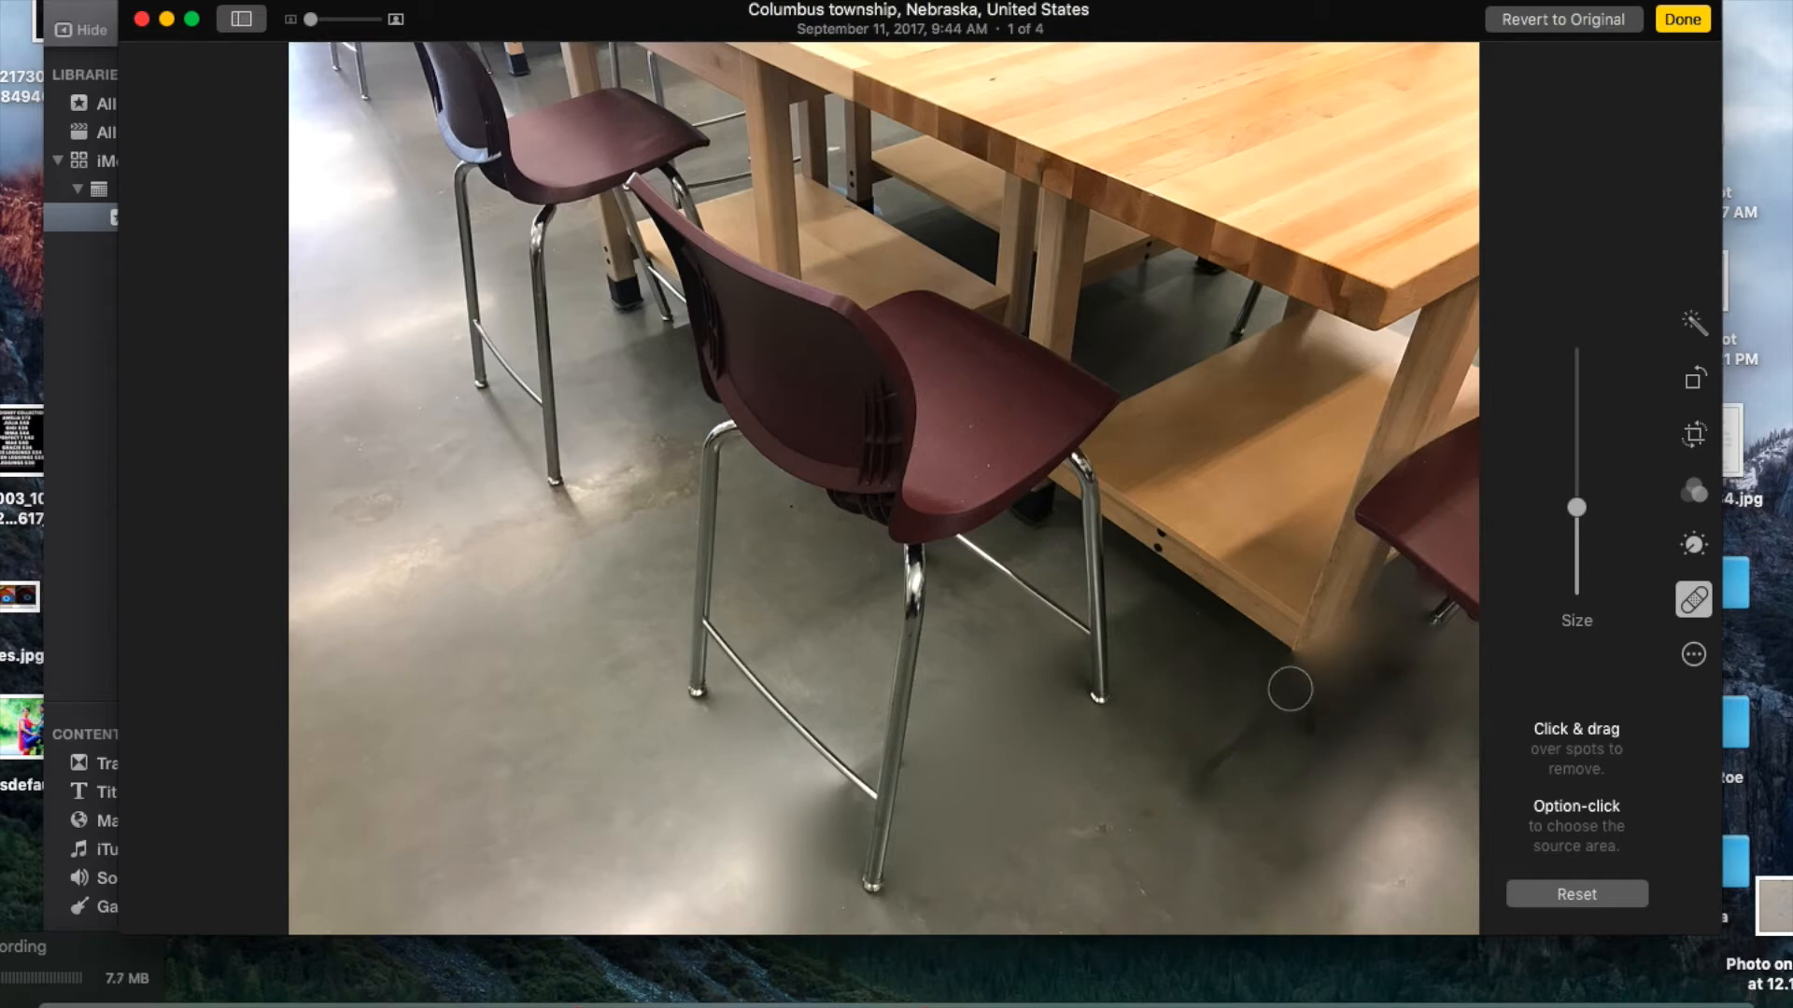
mouse_move(1430, 621)
mouse_down()
mouse_move(1294, 749)
mouse_move(1407, 651)
mouse_move(1237, 747)
mouse_up()
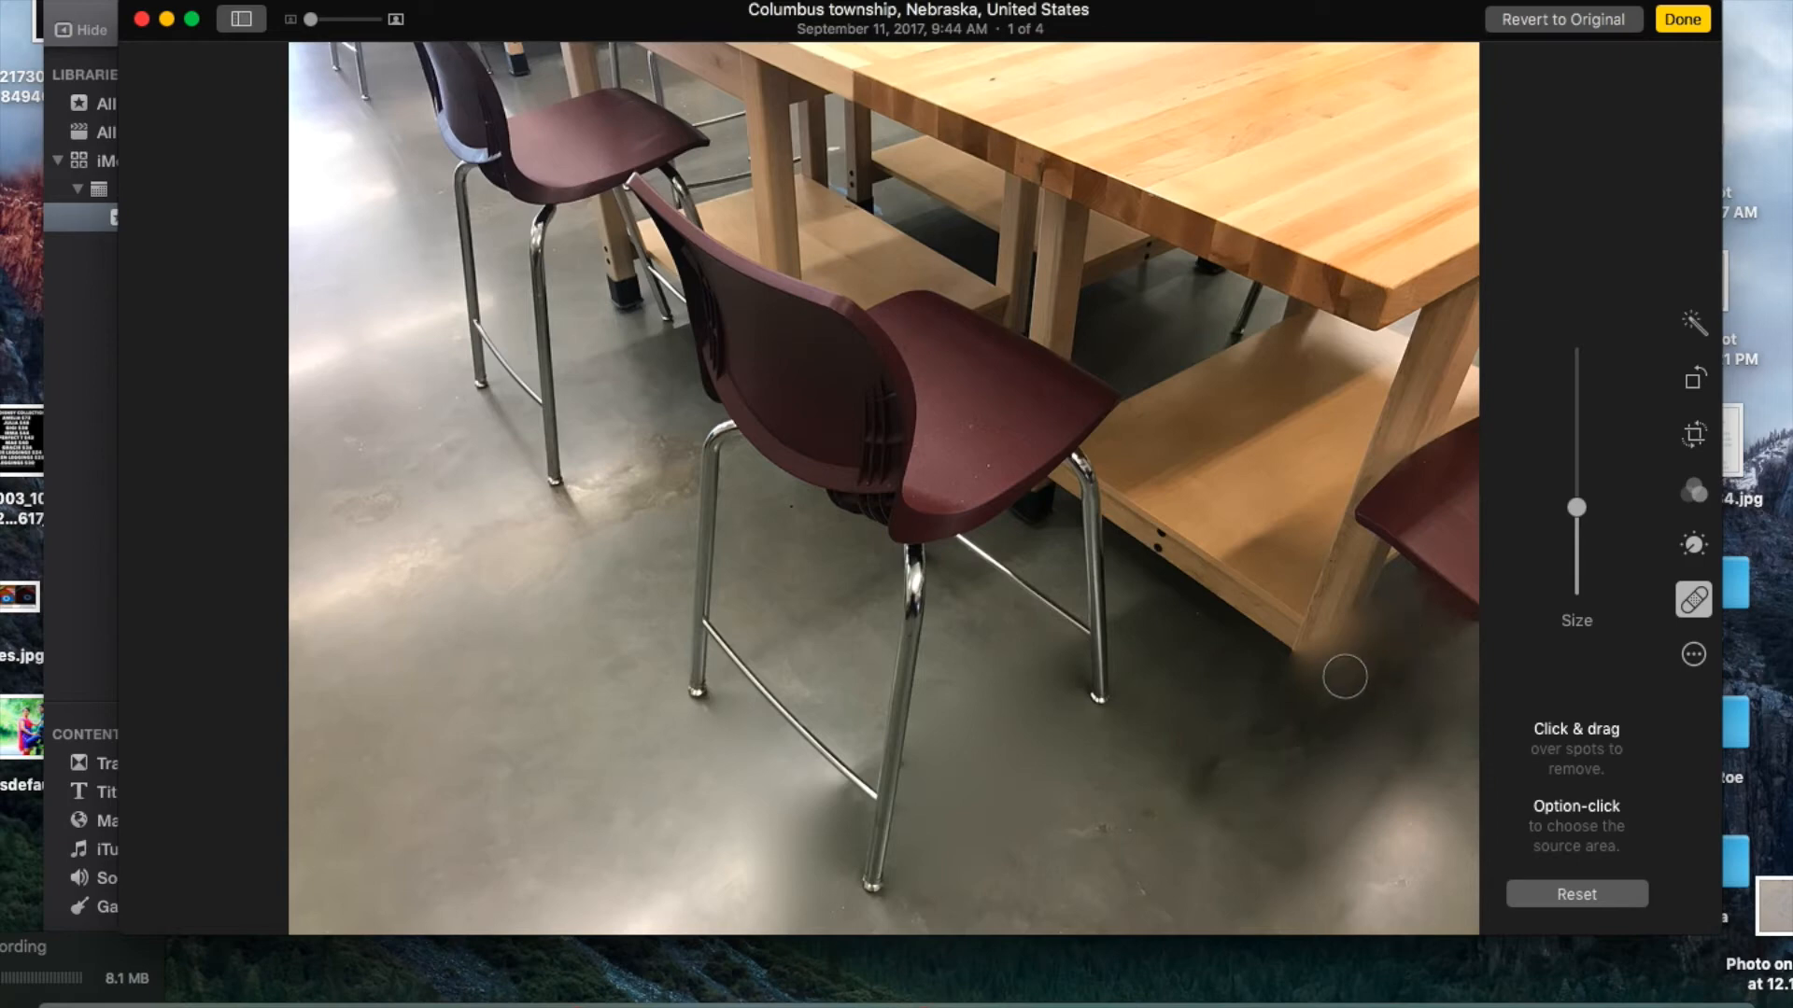
click(1574, 894)
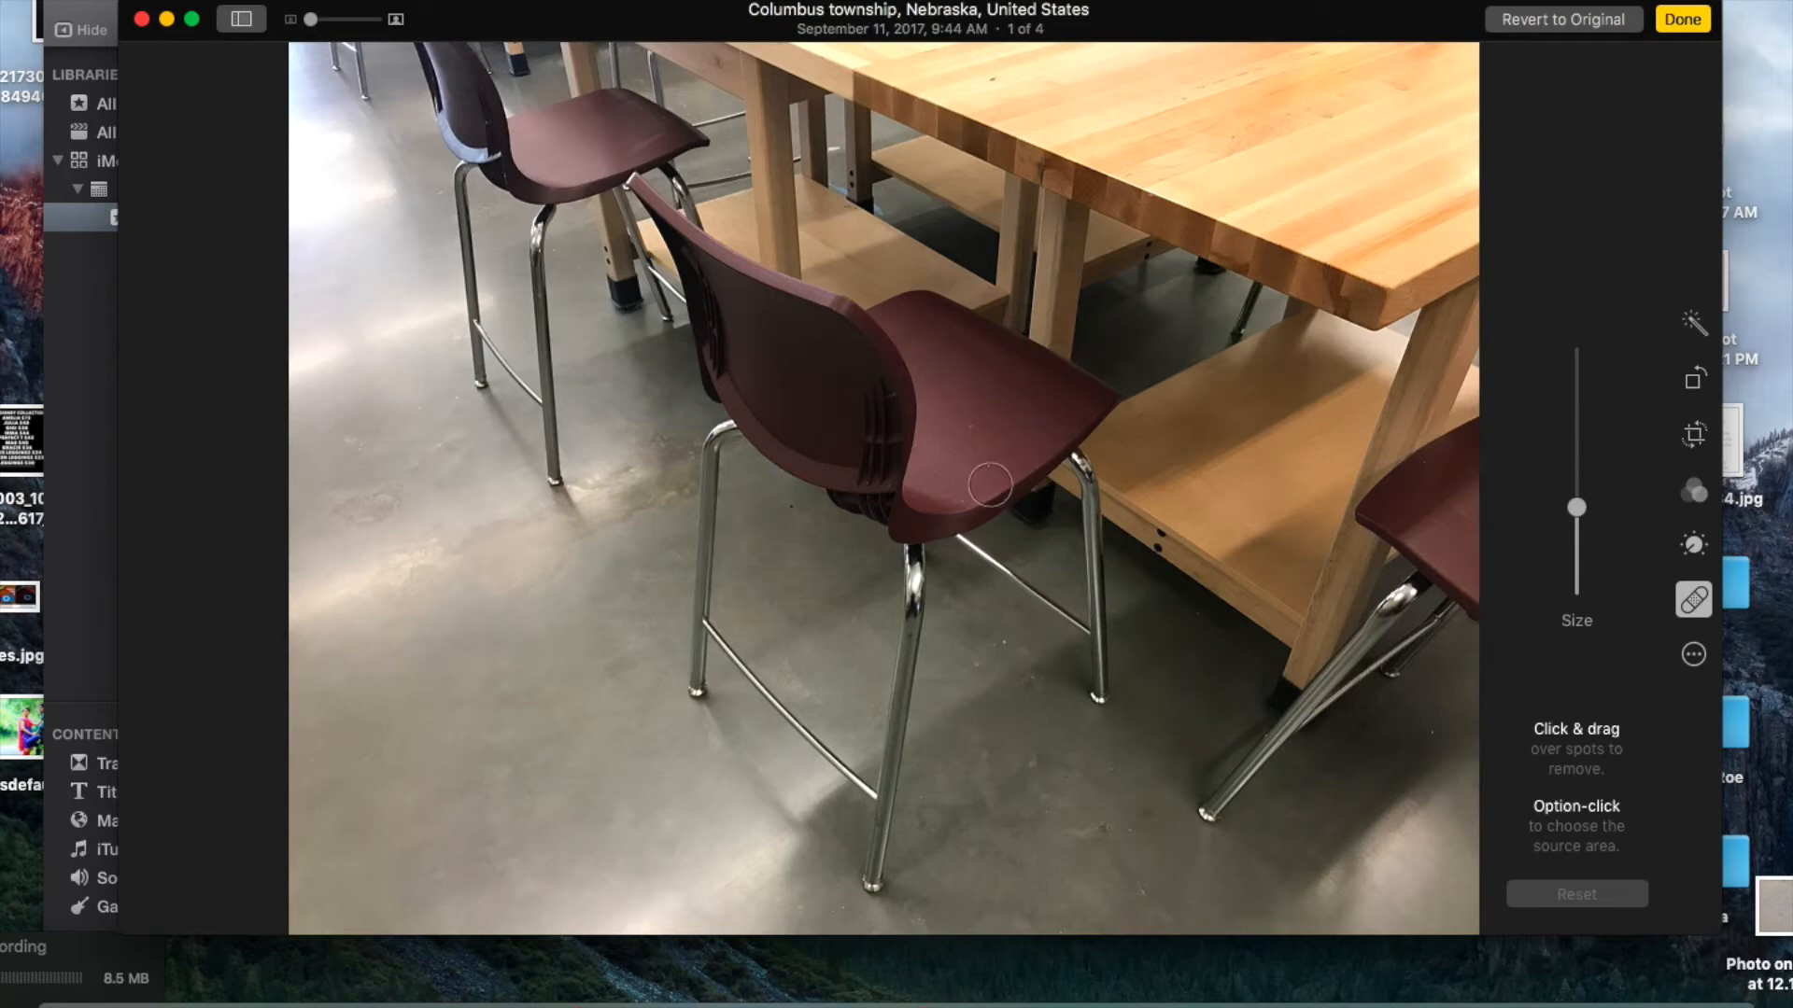
Sample a clean area near the seat's far corner as the retouch source and paint over the white specks on the front chair's seat.
scroll(1000, 433, up, 5)
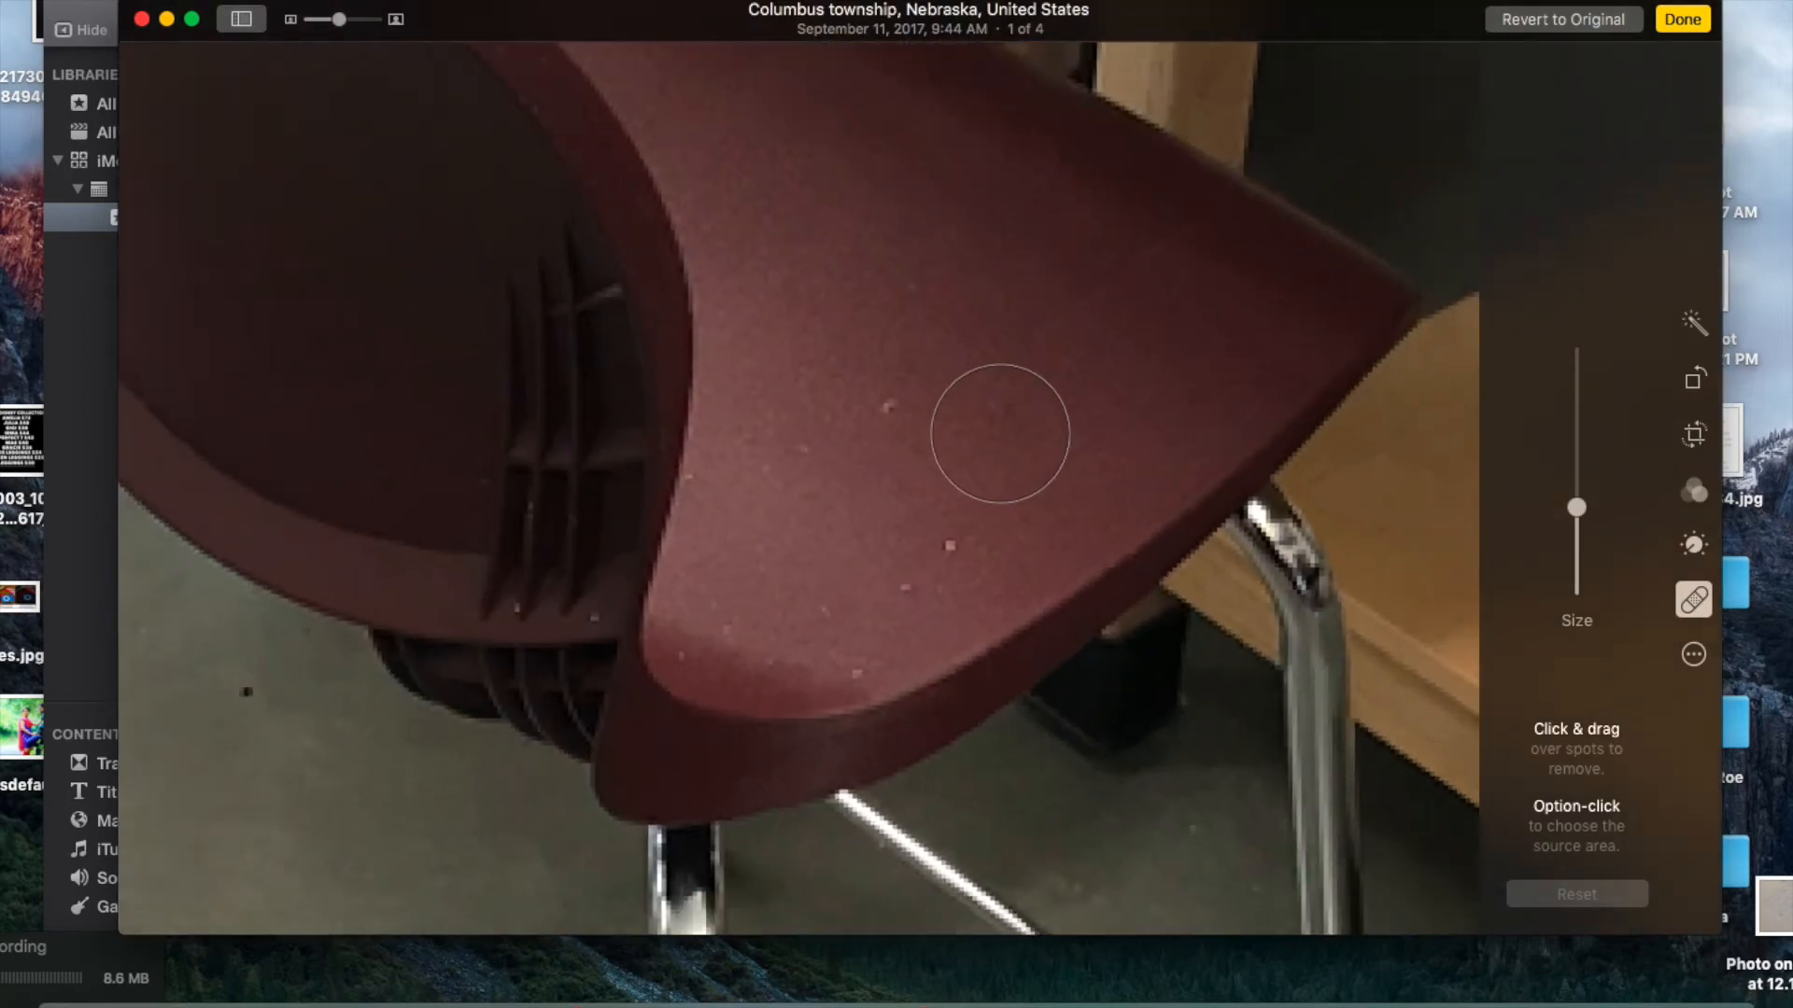
scroll(1000, 433, down, 3)
scroll(1000, 433, up, 2)
scroll(1000, 433, up, 5)
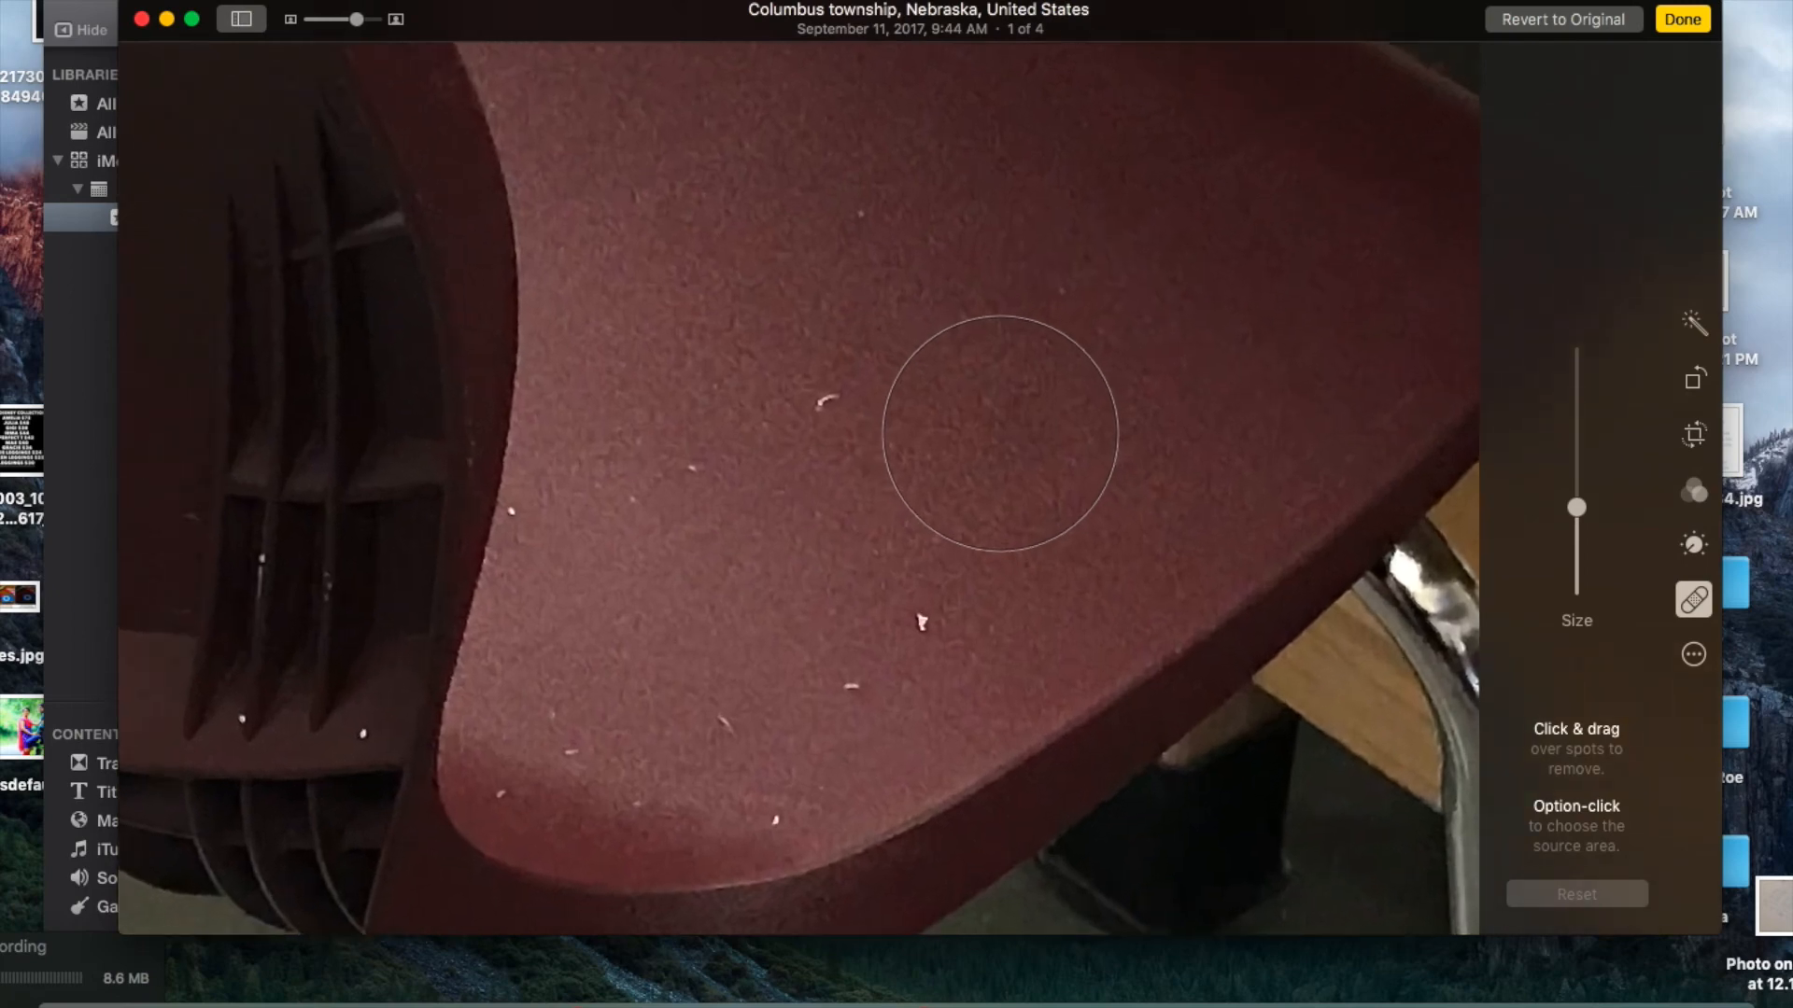
scroll(1088, 448, up, 3)
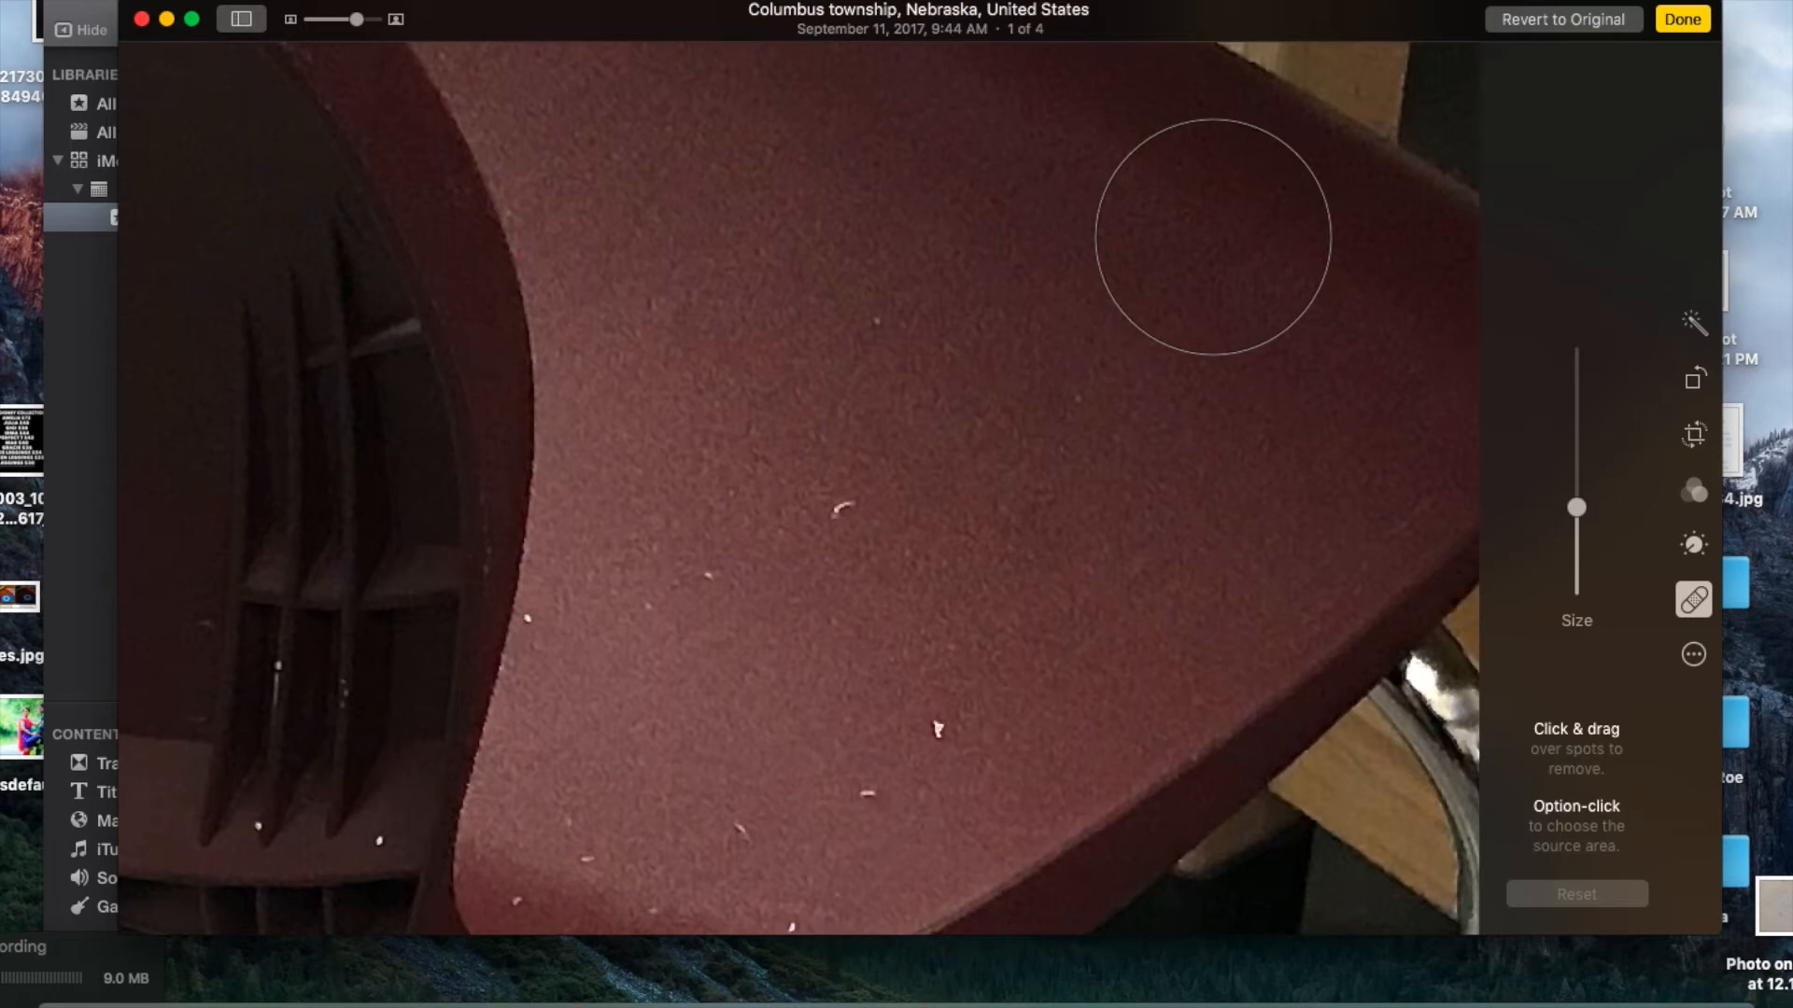
key(alt)
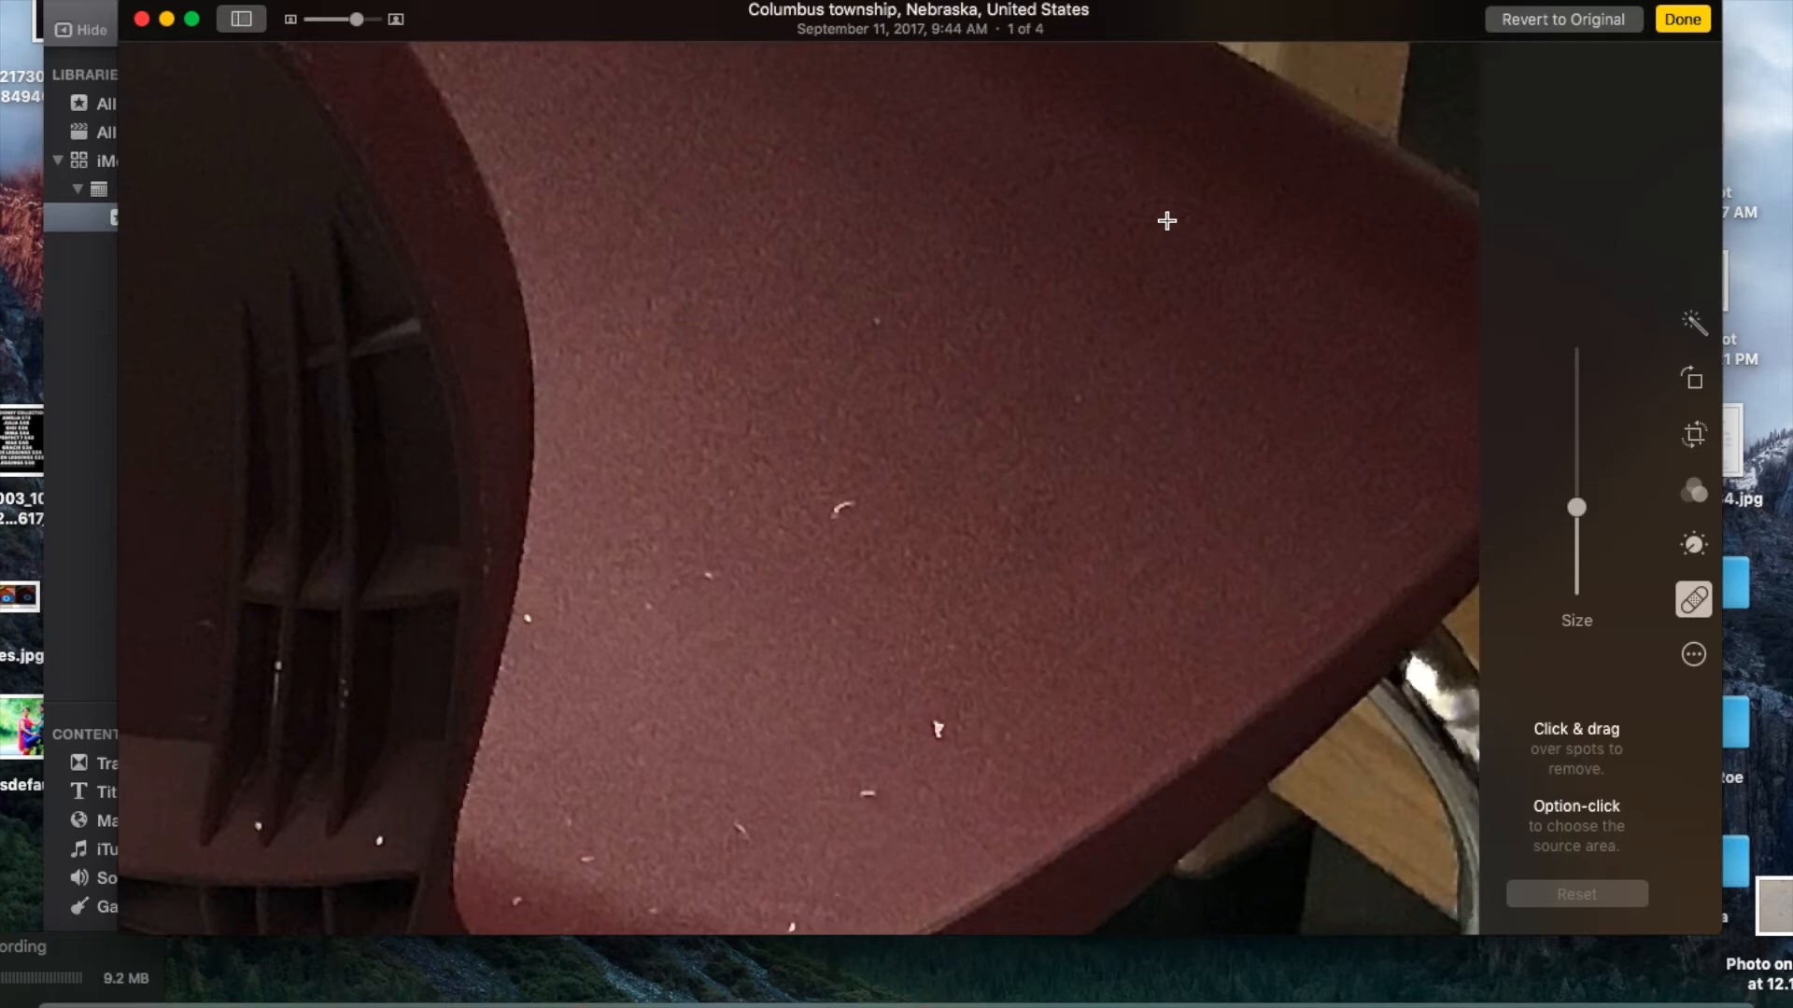
alt+click(1167, 222)
mouse_move(903, 494)
mouse_down()
mouse_move(799, 603)
mouse_move(836, 616)
mouse_move(865, 790)
mouse_move(884, 750)
mouse_move(805, 821)
mouse_move(778, 820)
mouse_move(771, 866)
mouse_move(661, 848)
mouse_move(606, 700)
mouse_move(657, 597)
mouse_move(686, 607)
mouse_move(666, 600)
mouse_move(751, 565)
mouse_up()
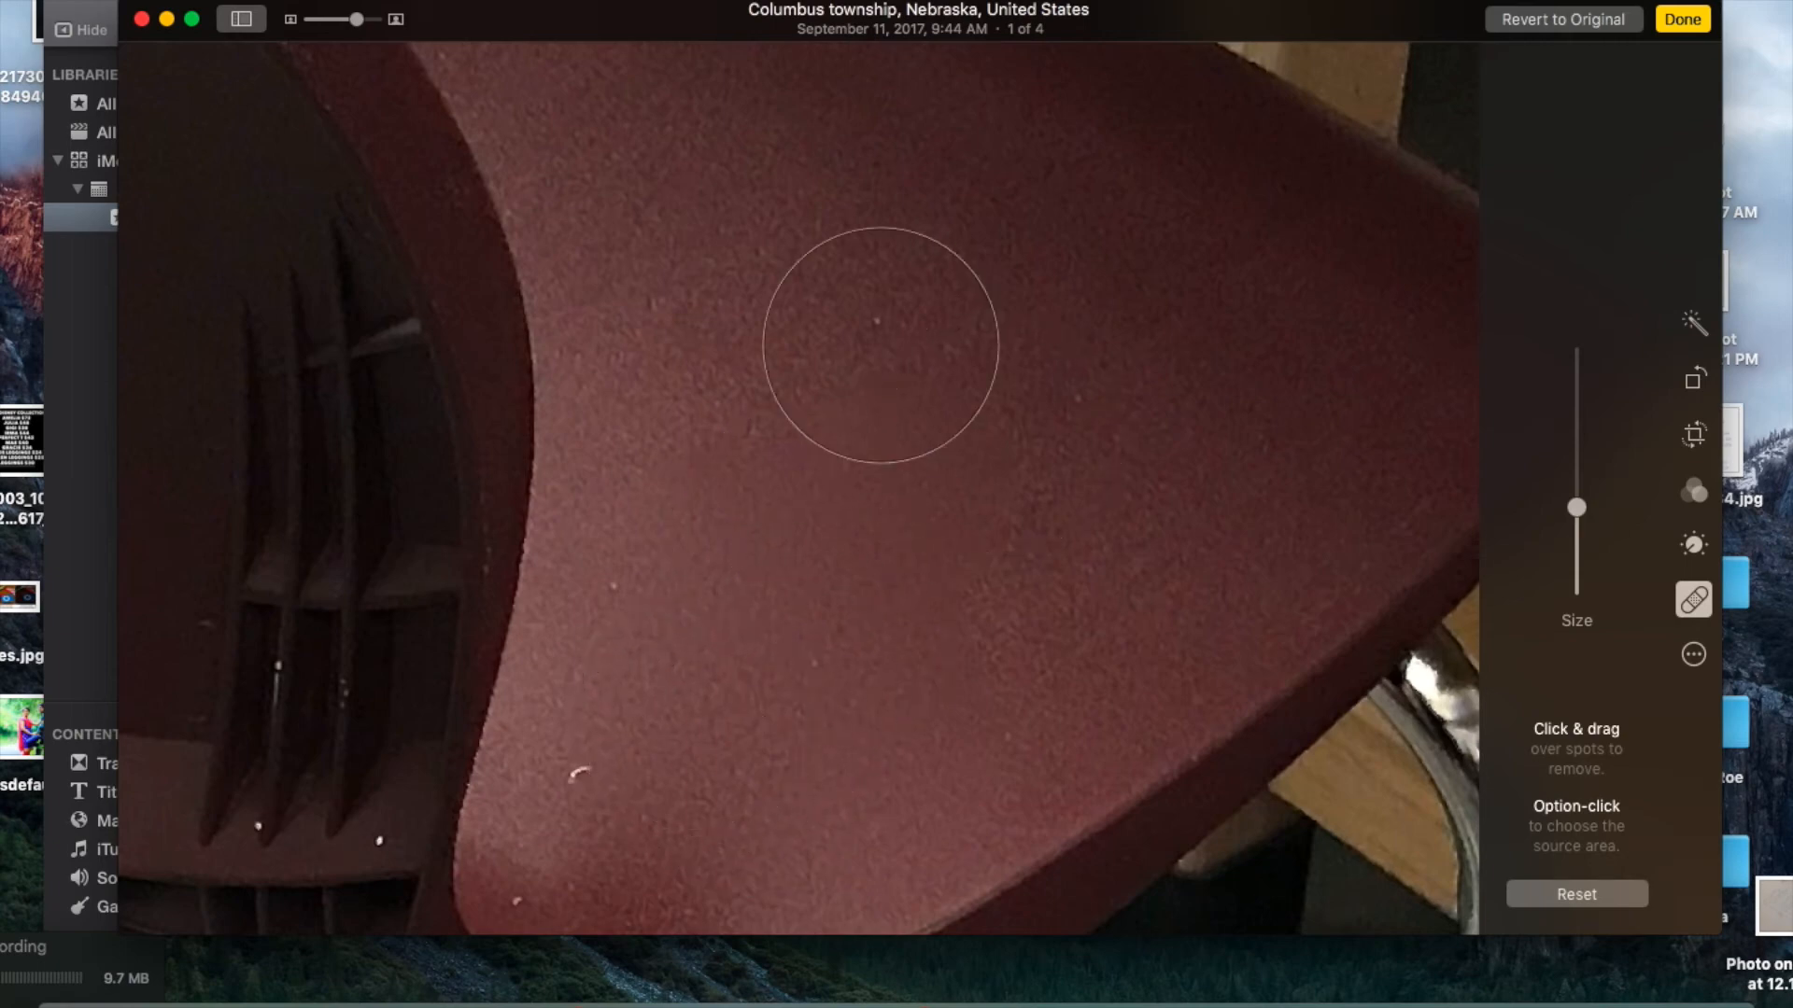
Sample a new source area near the seat's rear edge and retouch the middle of the front chair's seat.
key(alt)
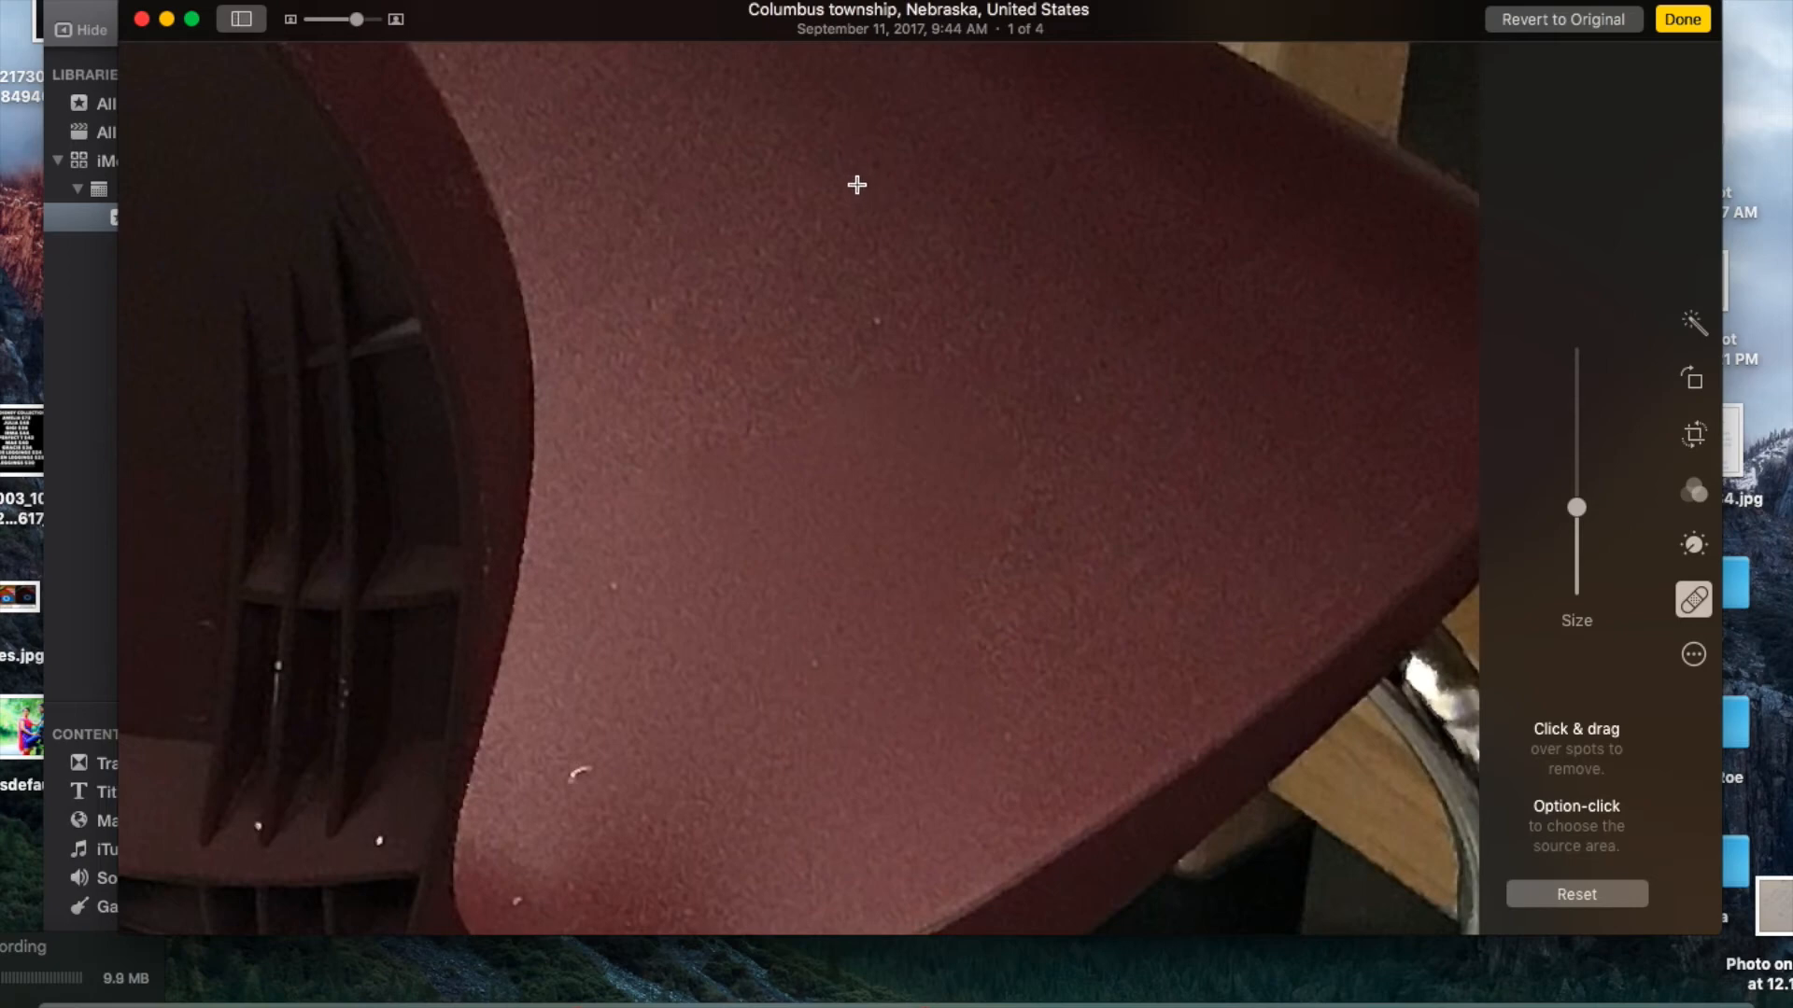
alt+click(859, 175)
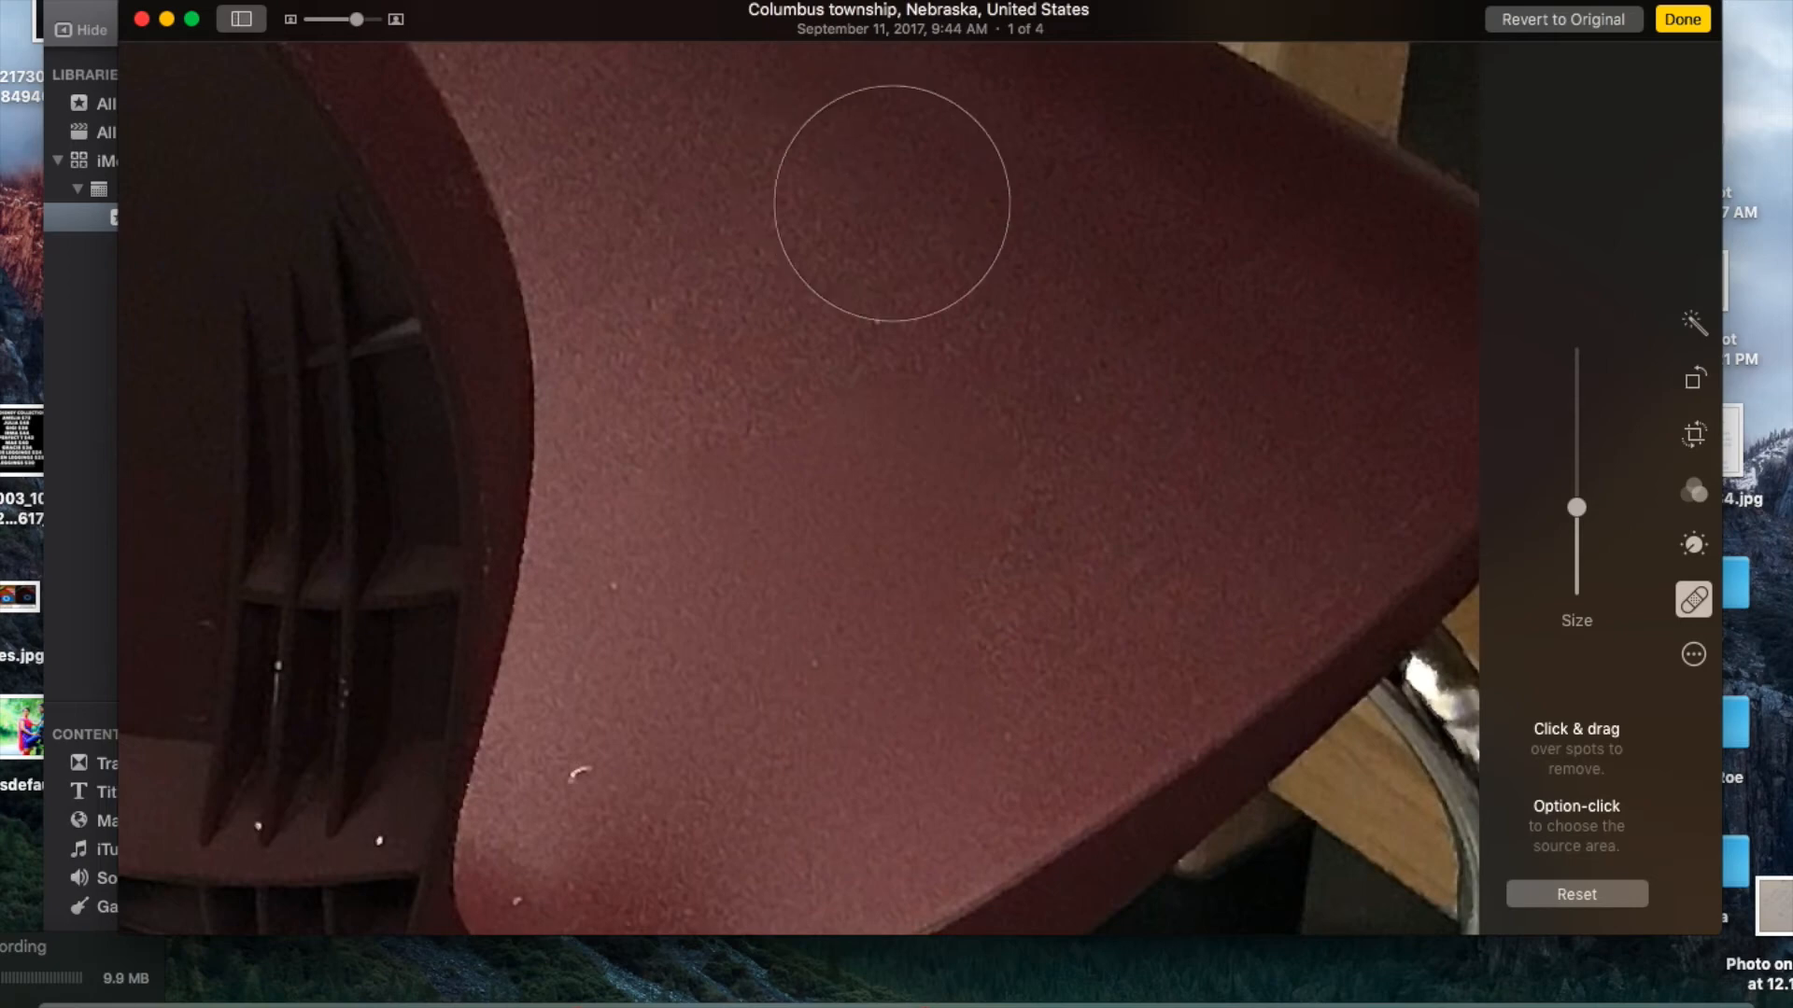
mouse_move(907, 454)
mouse_down()
mouse_move(1033, 439)
mouse_move(948, 480)
mouse_move(994, 506)
mouse_move(1003, 462)
mouse_move(943, 492)
mouse_move(1023, 448)
mouse_move(910, 471)
mouse_move(962, 474)
mouse_move(938, 481)
mouse_move(950, 495)
mouse_move(868, 492)
mouse_move(1027, 460)
mouse_move(835, 559)
mouse_move(1036, 449)
mouse_move(909, 524)
mouse_move(915, 480)
mouse_move(1084, 409)
mouse_move(984, 480)
mouse_move(1012, 533)
mouse_move(996, 508)
mouse_move(902, 481)
mouse_move(824, 524)
mouse_move(813, 480)
mouse_move(865, 508)
mouse_move(977, 514)
mouse_up()
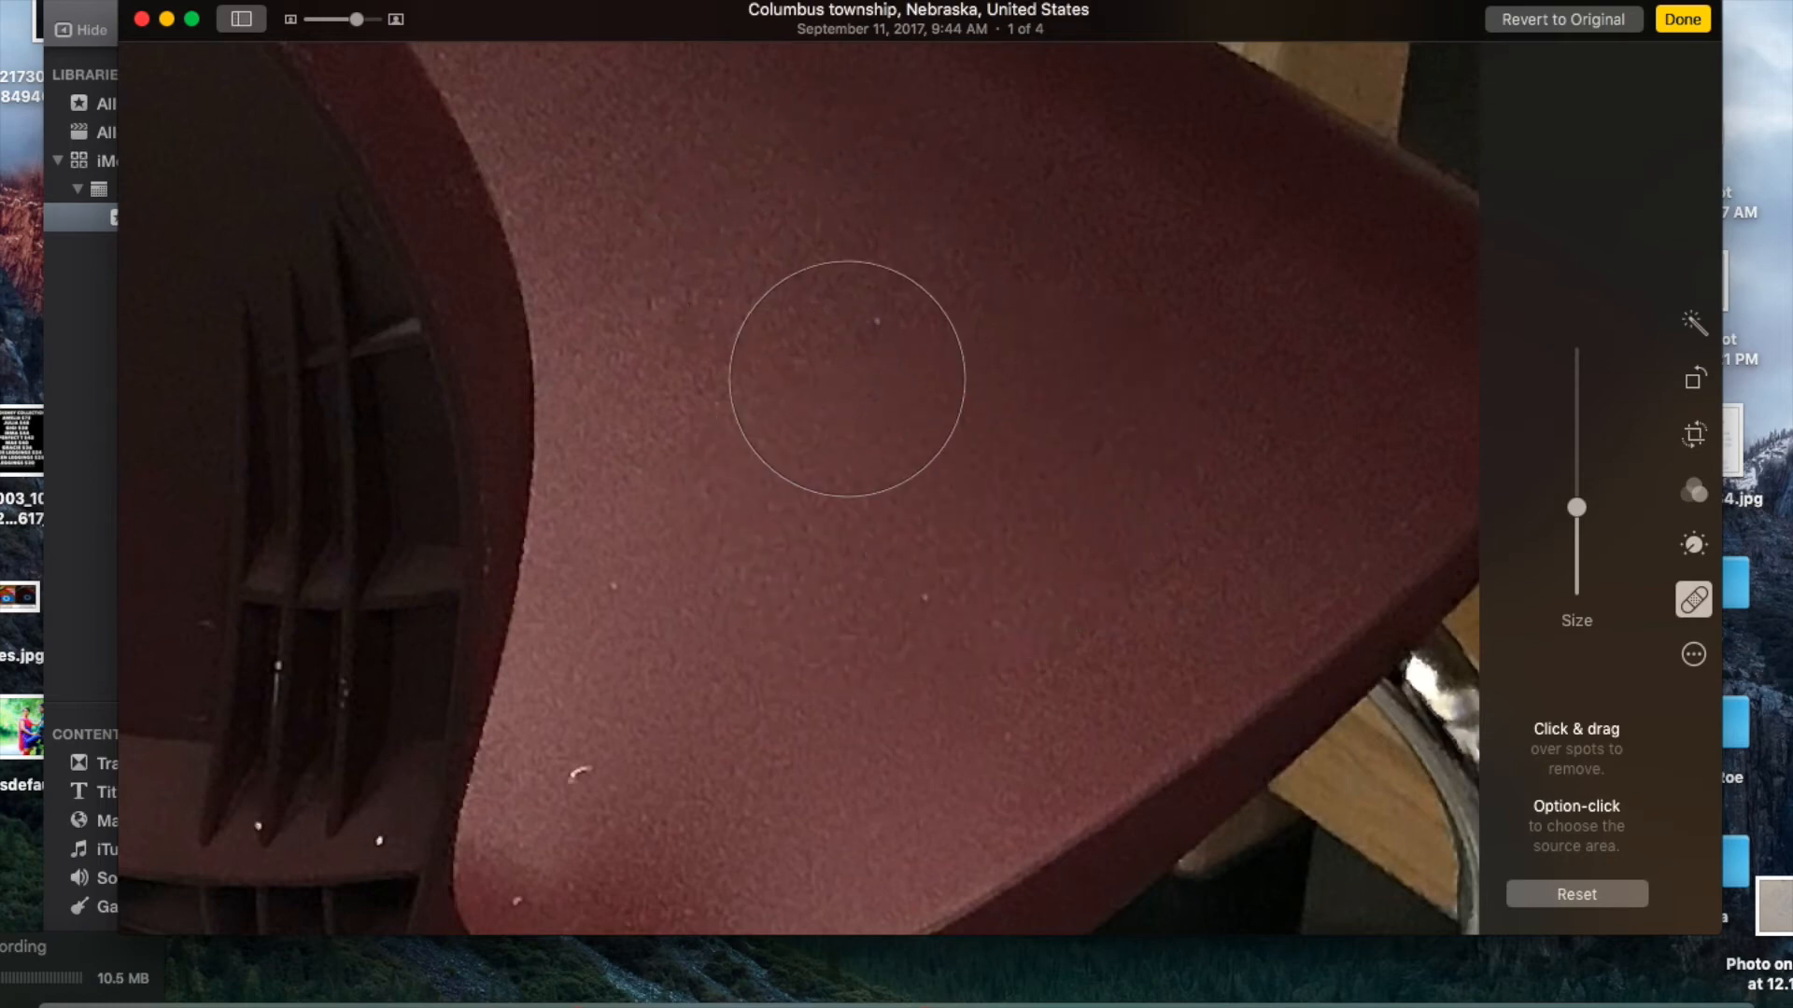
Sample the rear chair's seat as the retouch source and paint over the front chair's backrest.
scroll(844, 368, down, 5)
scroll(847, 378, down, 3)
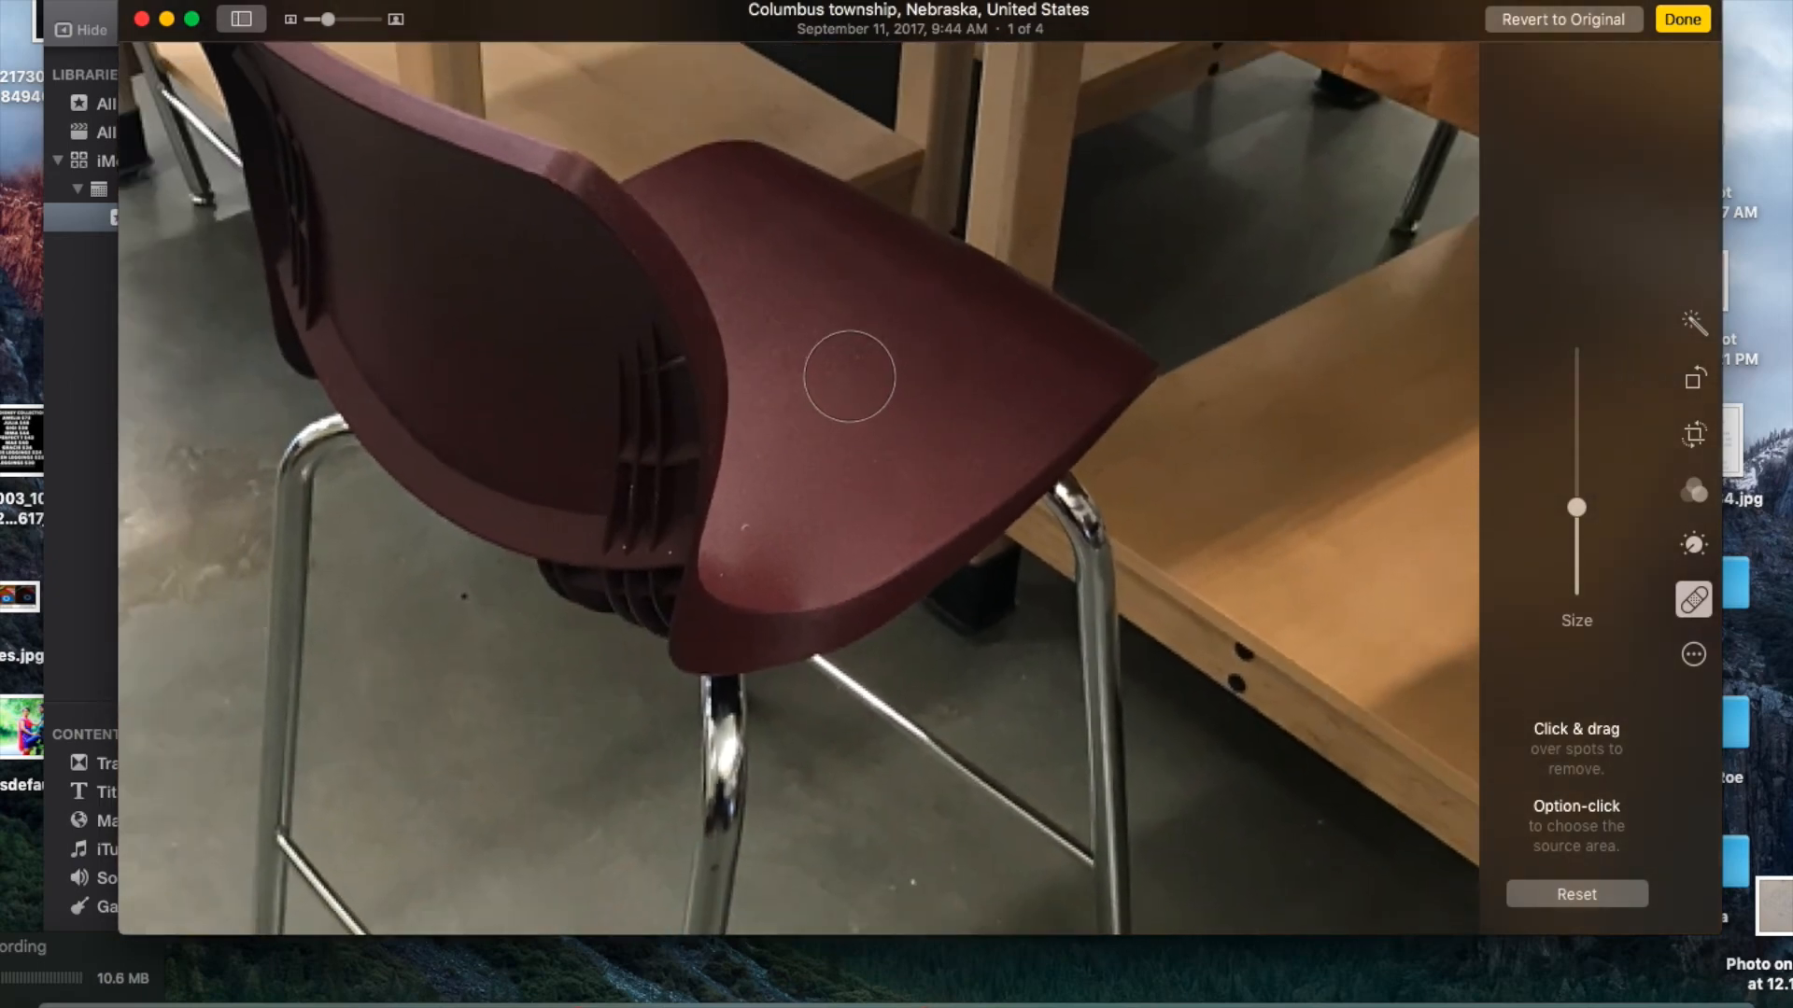
scroll(802, 528, down, 3)
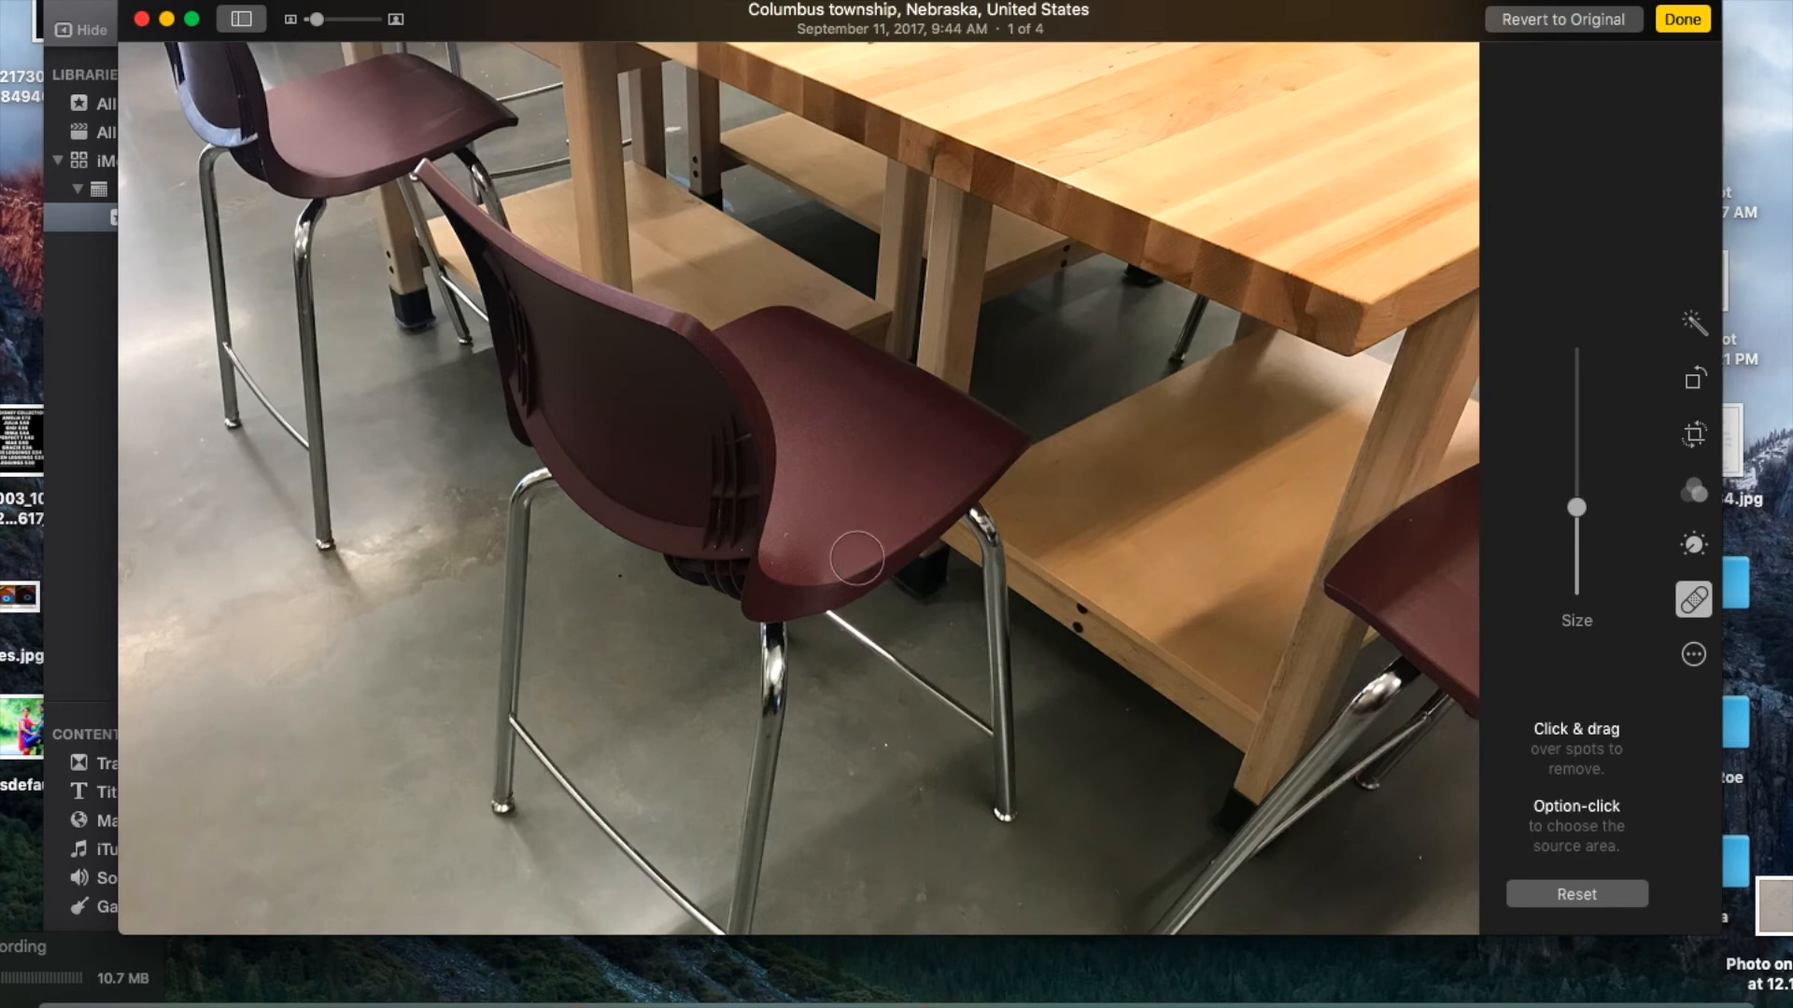
scroll(853, 551, down, 2)
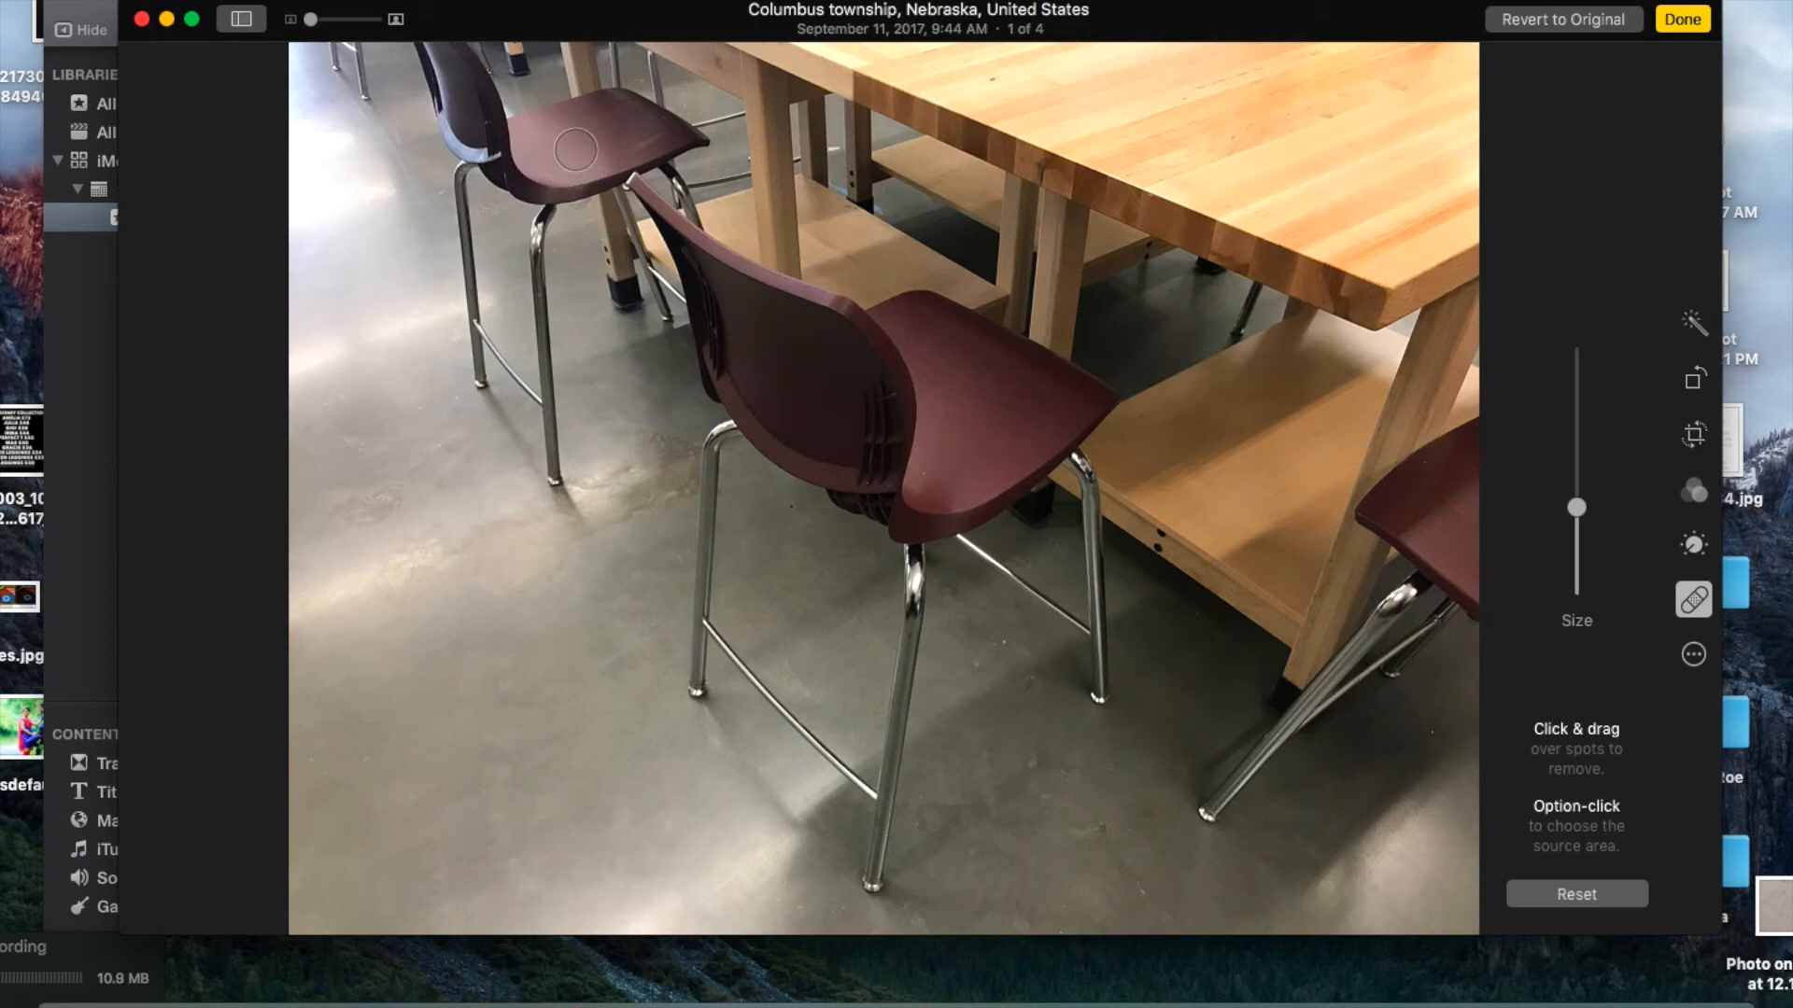
key(alt)
mouse_move(672, 345)
mouse_down()
mouse_move(942, 249)
mouse_move(699, 378)
mouse_move(808, 304)
mouse_move(838, 310)
mouse_move(683, 397)
mouse_move(901, 299)
mouse_move(773, 383)
mouse_move(752, 384)
mouse_move(983, 275)
mouse_move(830, 386)
mouse_move(732, 417)
mouse_move(967, 330)
mouse_move(836, 433)
mouse_move(759, 440)
mouse_move(989, 342)
mouse_move(808, 457)
mouse_move(934, 403)
mouse_up()
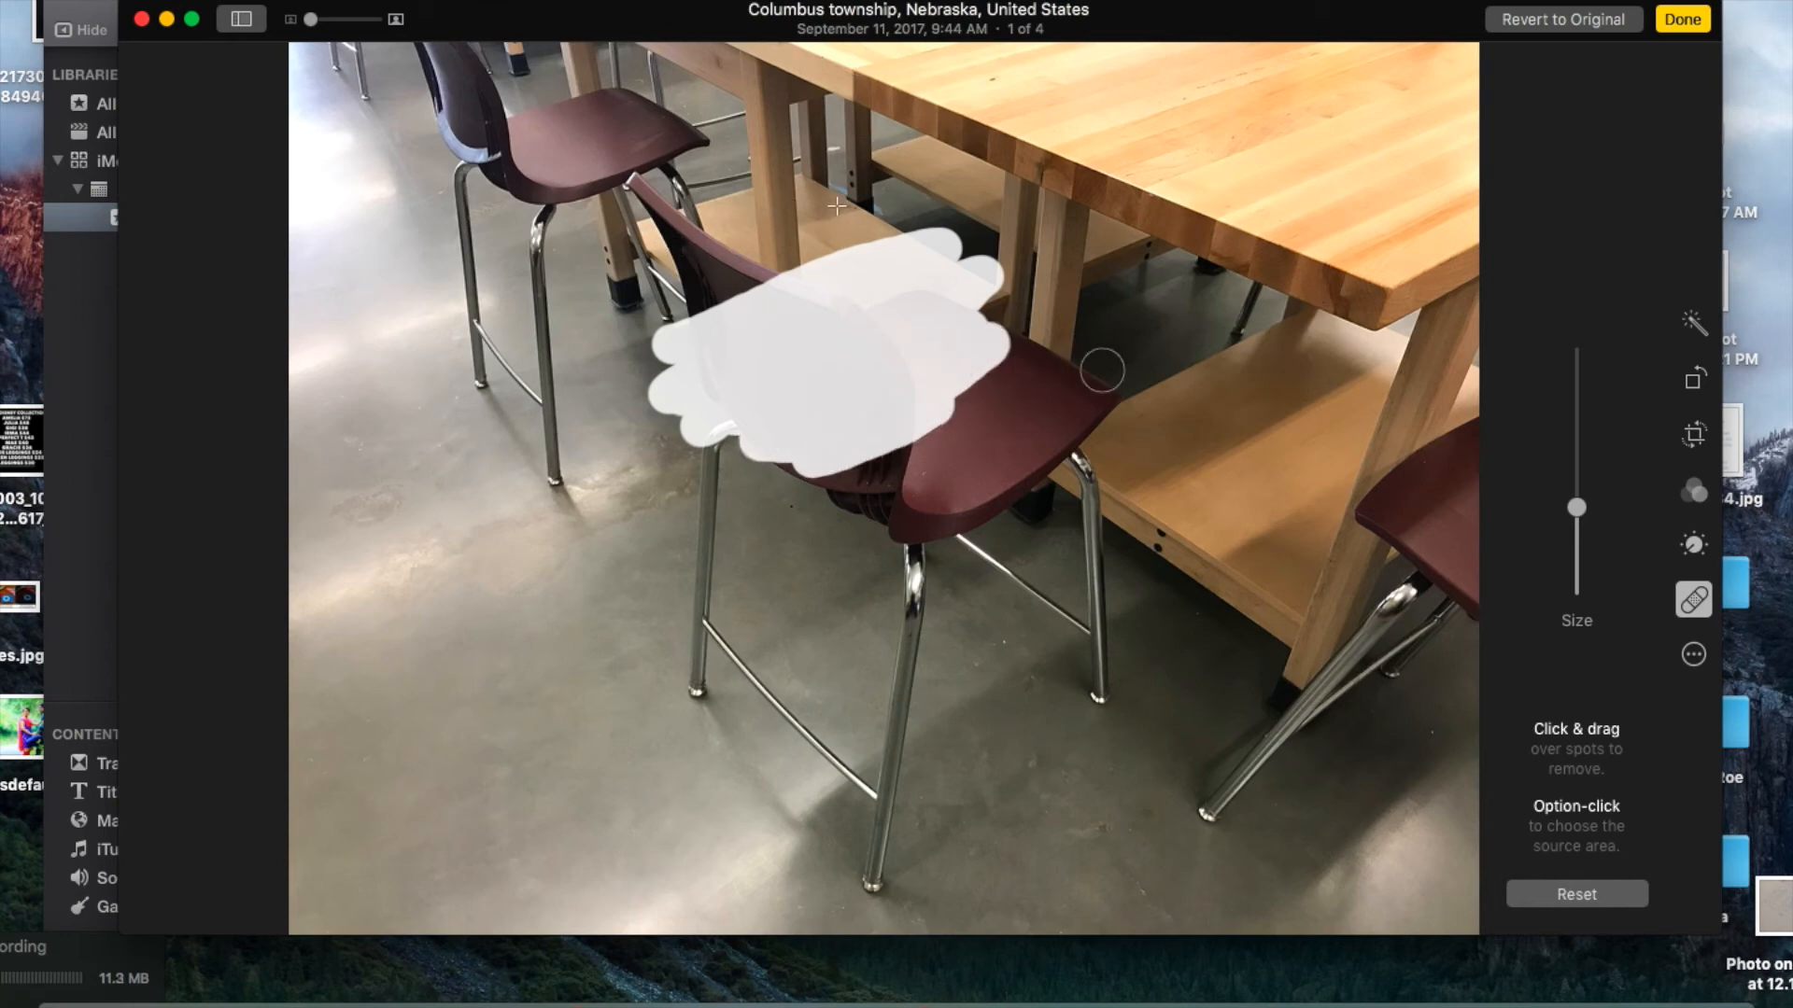
drag(1101, 370, 1101, 370)
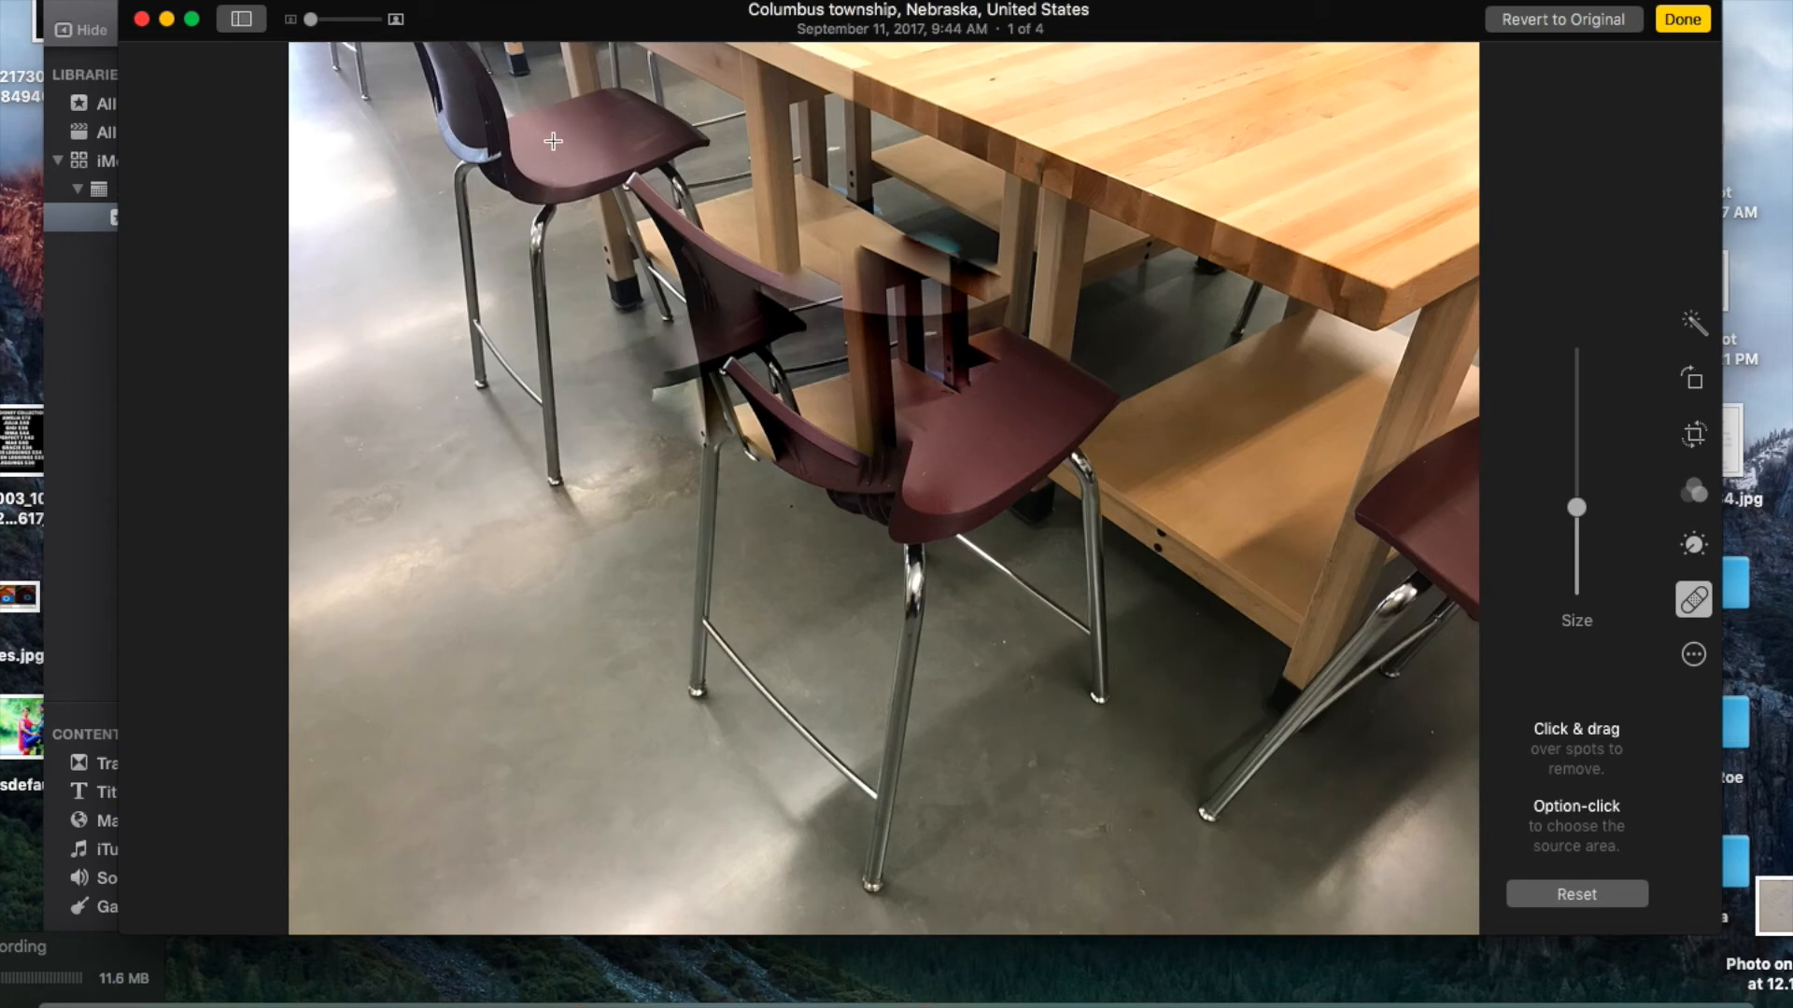
Paint over the front chair's seat using the rear chair's seat as the source, and reset all retouching.
mouse_move(793, 404)
mouse_down()
mouse_move(950, 381)
mouse_move(916, 470)
mouse_move(929, 368)
mouse_move(1016, 326)
mouse_move(937, 354)
mouse_move(855, 502)
mouse_move(1067, 395)
mouse_move(809, 525)
mouse_move(1131, 327)
mouse_move(877, 477)
mouse_move(1054, 319)
mouse_move(875, 503)
mouse_move(1032, 432)
mouse_move(887, 550)
mouse_move(1219, 295)
mouse_move(935, 539)
mouse_move(1118, 405)
mouse_move(1028, 491)
mouse_move(1045, 453)
mouse_move(1180, 344)
mouse_move(1001, 505)
mouse_up()
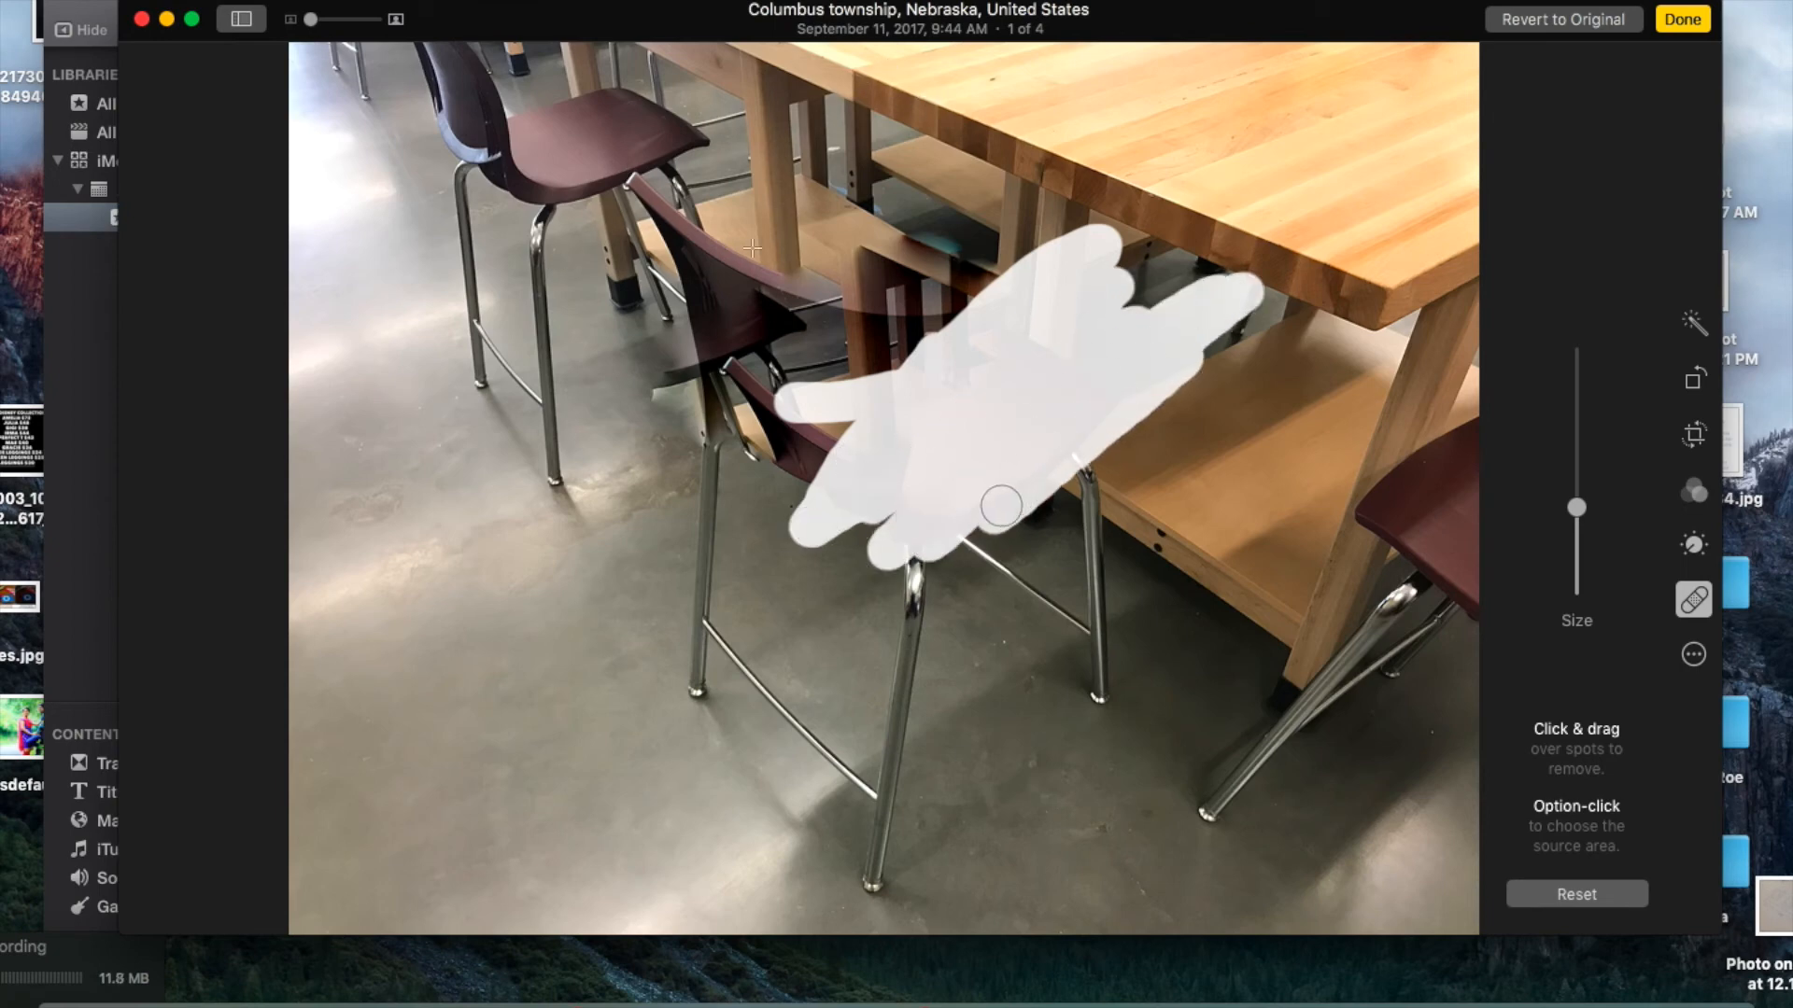
drag(1198, 270, 1197, 270)
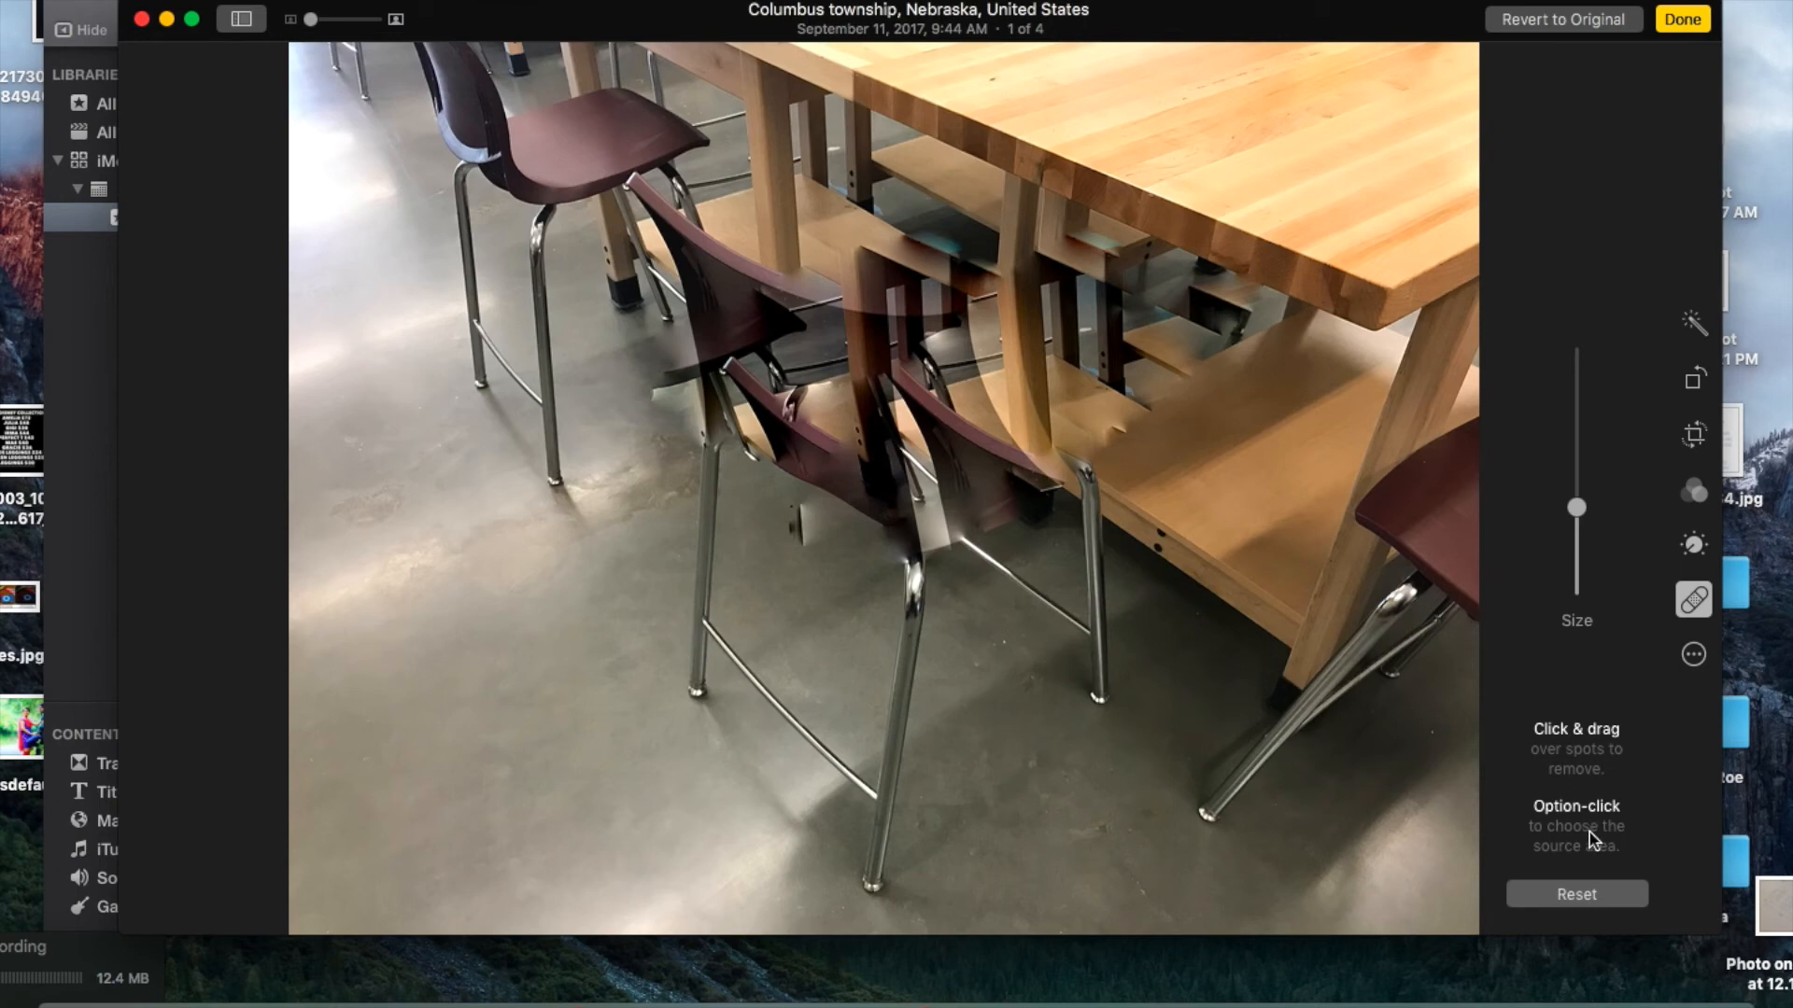
click(1576, 895)
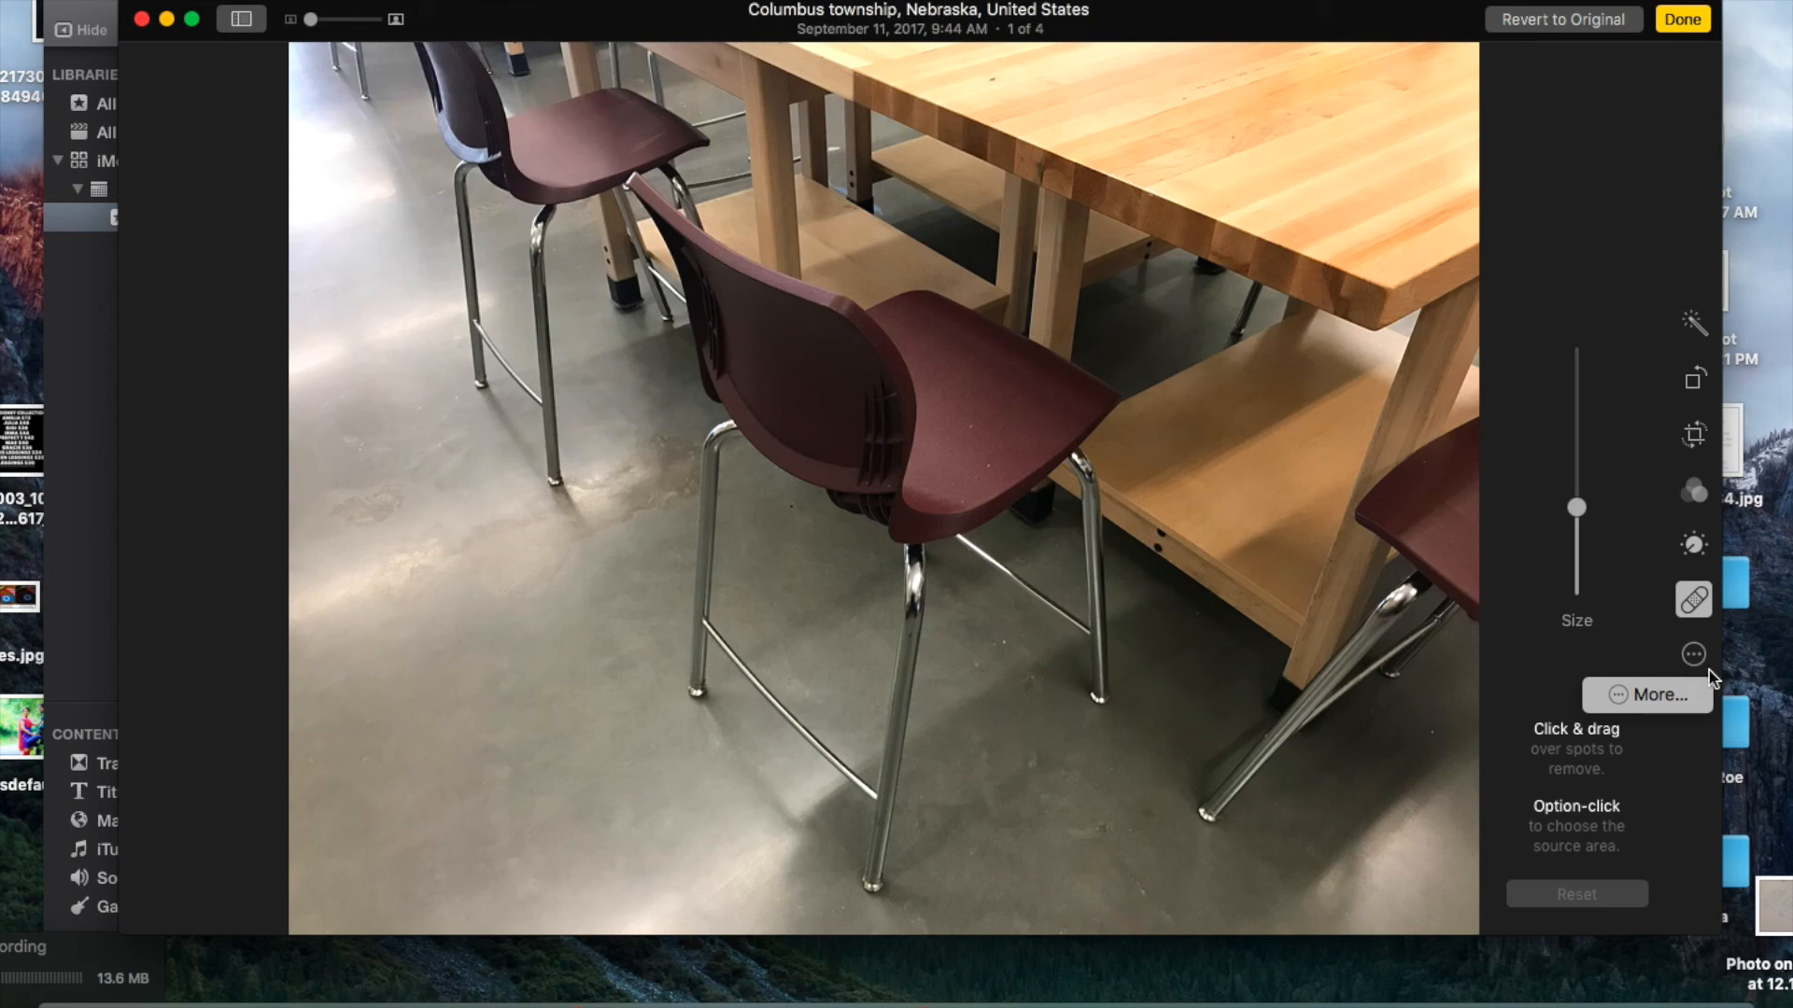
Try to open more editing extensions, dismiss the alerts and close System Preferences.
click(1660, 695)
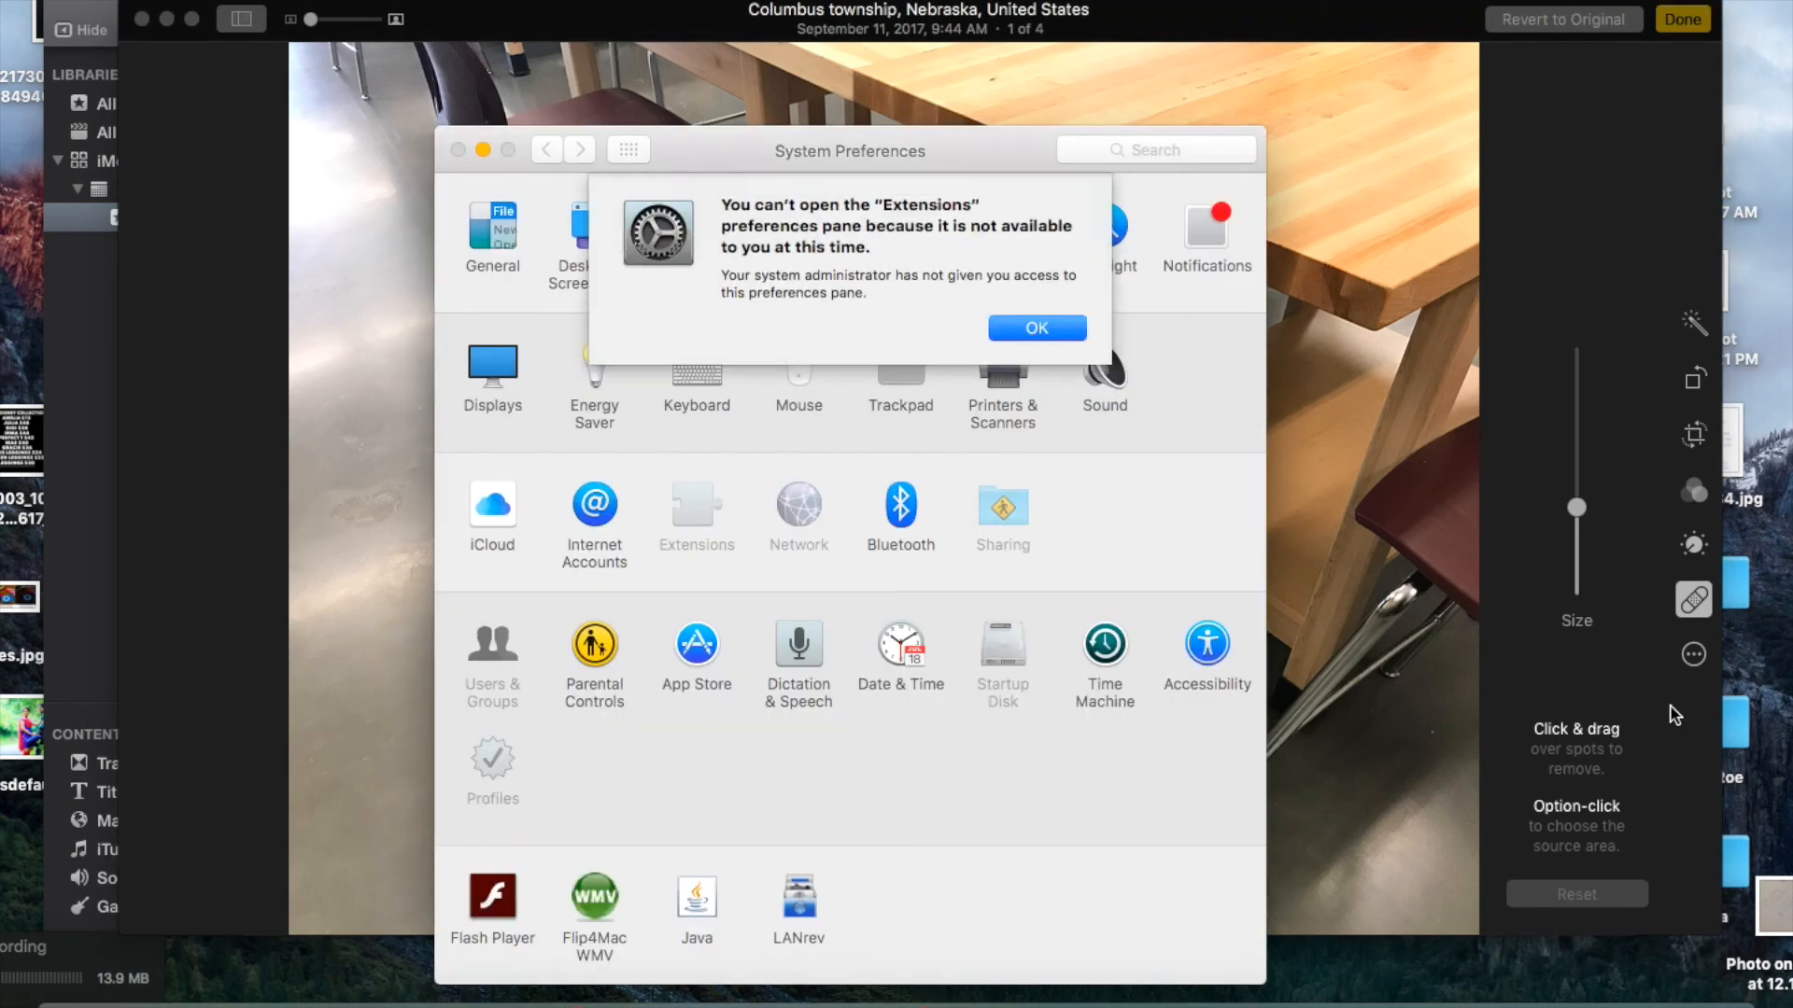
click(1036, 328)
click(458, 150)
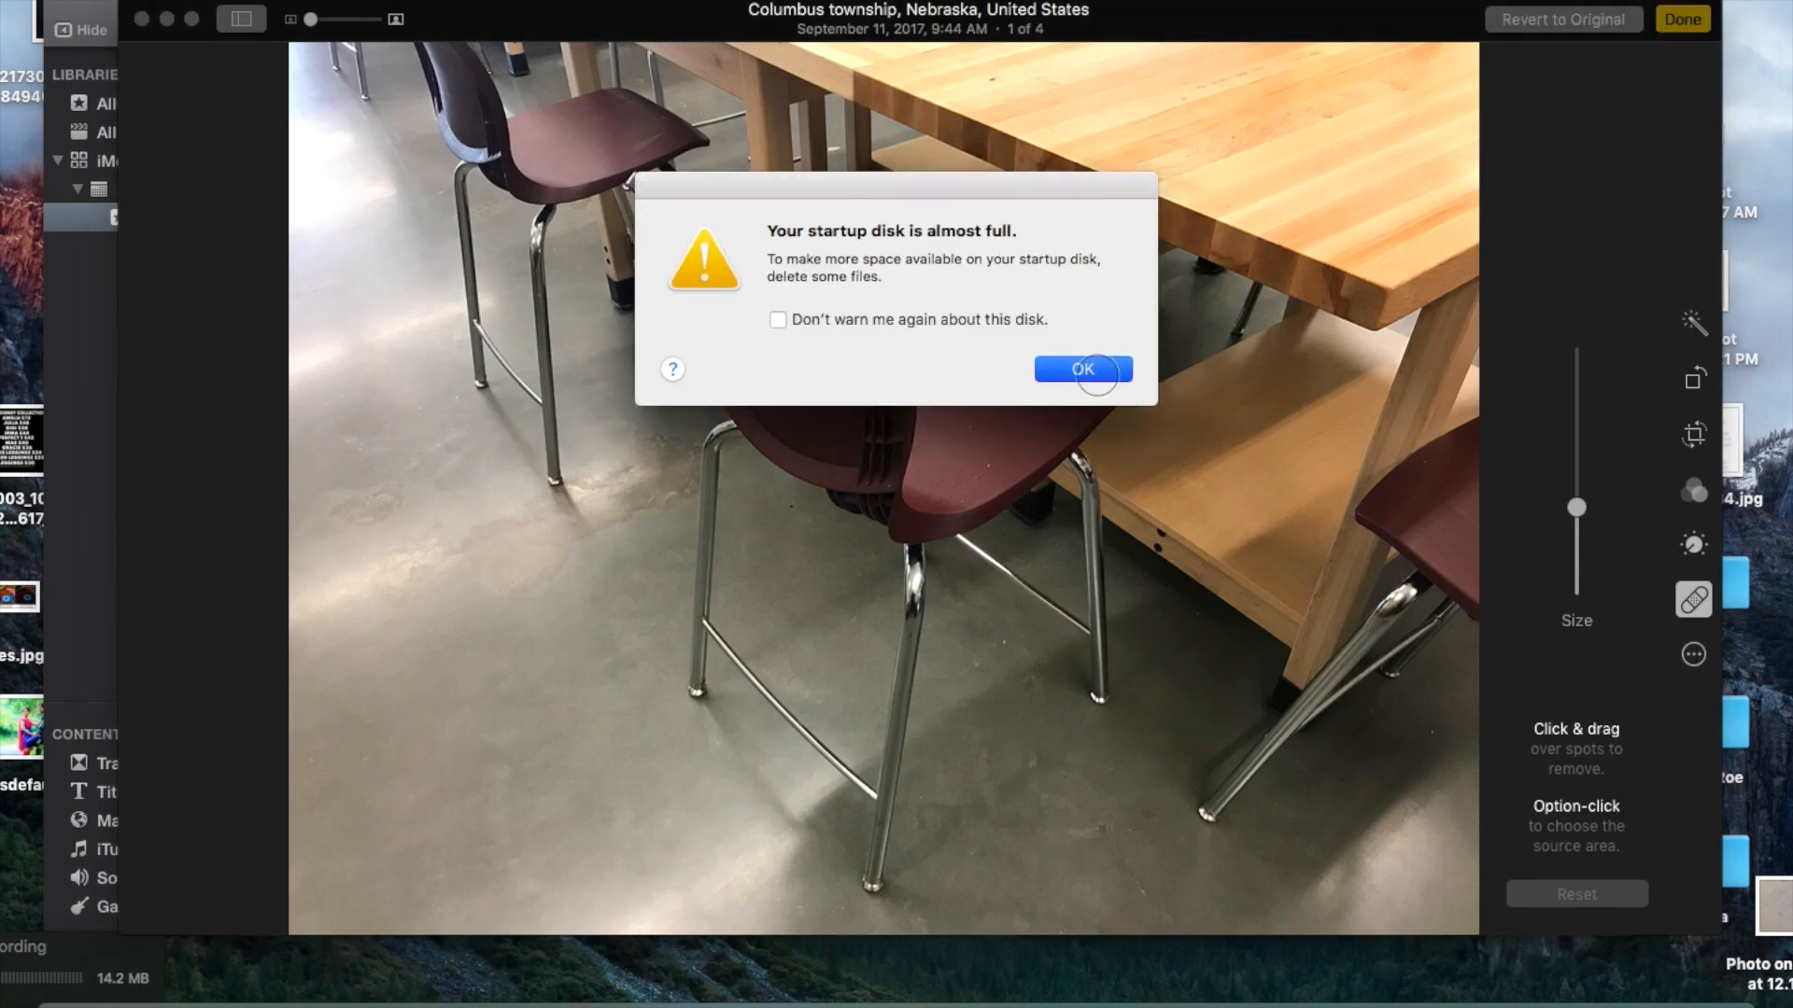
click(1039, 368)
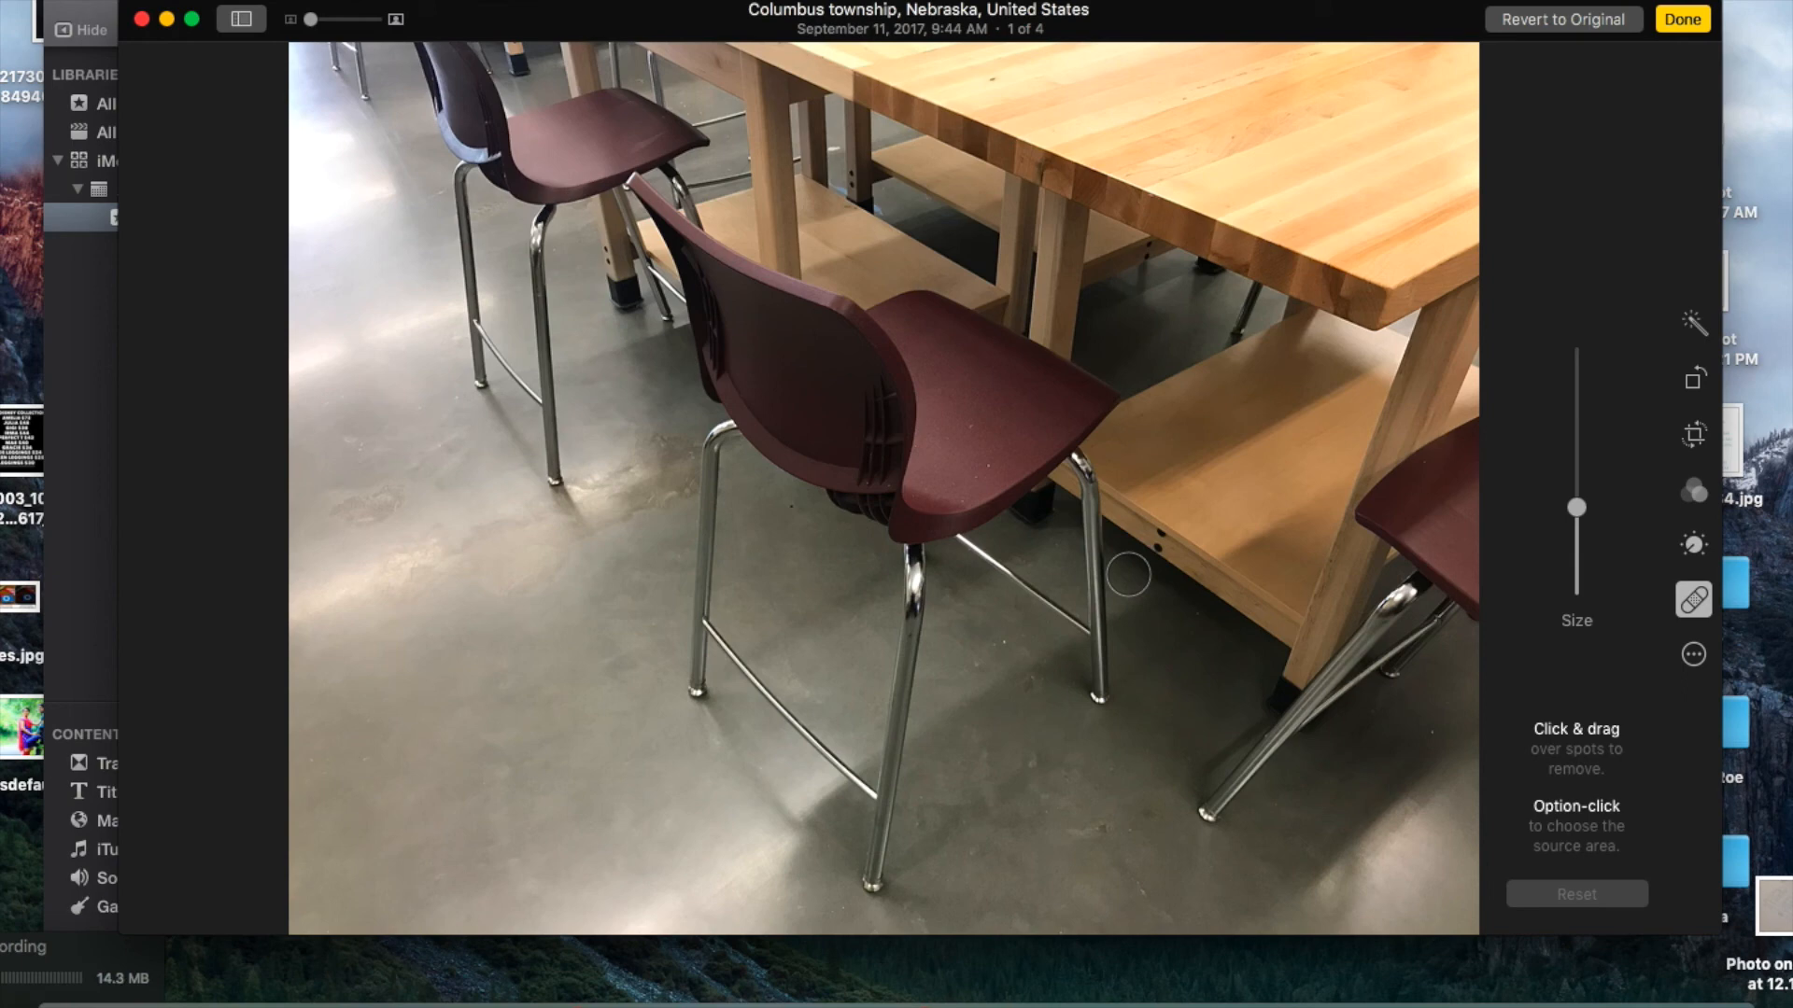